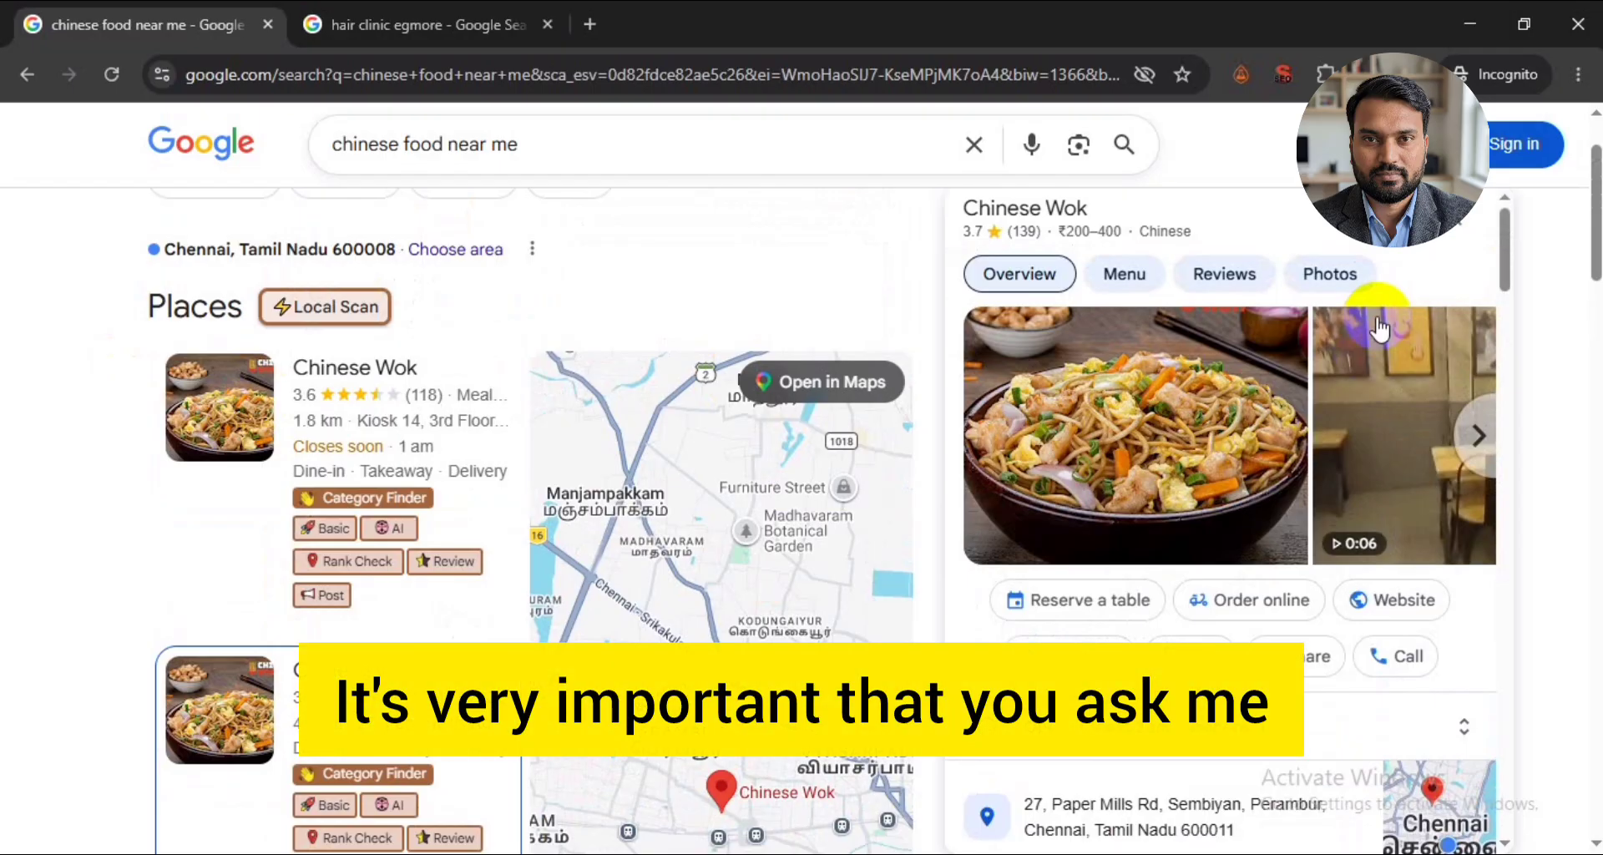
# - Close the Chinese Wok details and search for "chinese restaurant near me"
pyautogui.click(1472, 235)
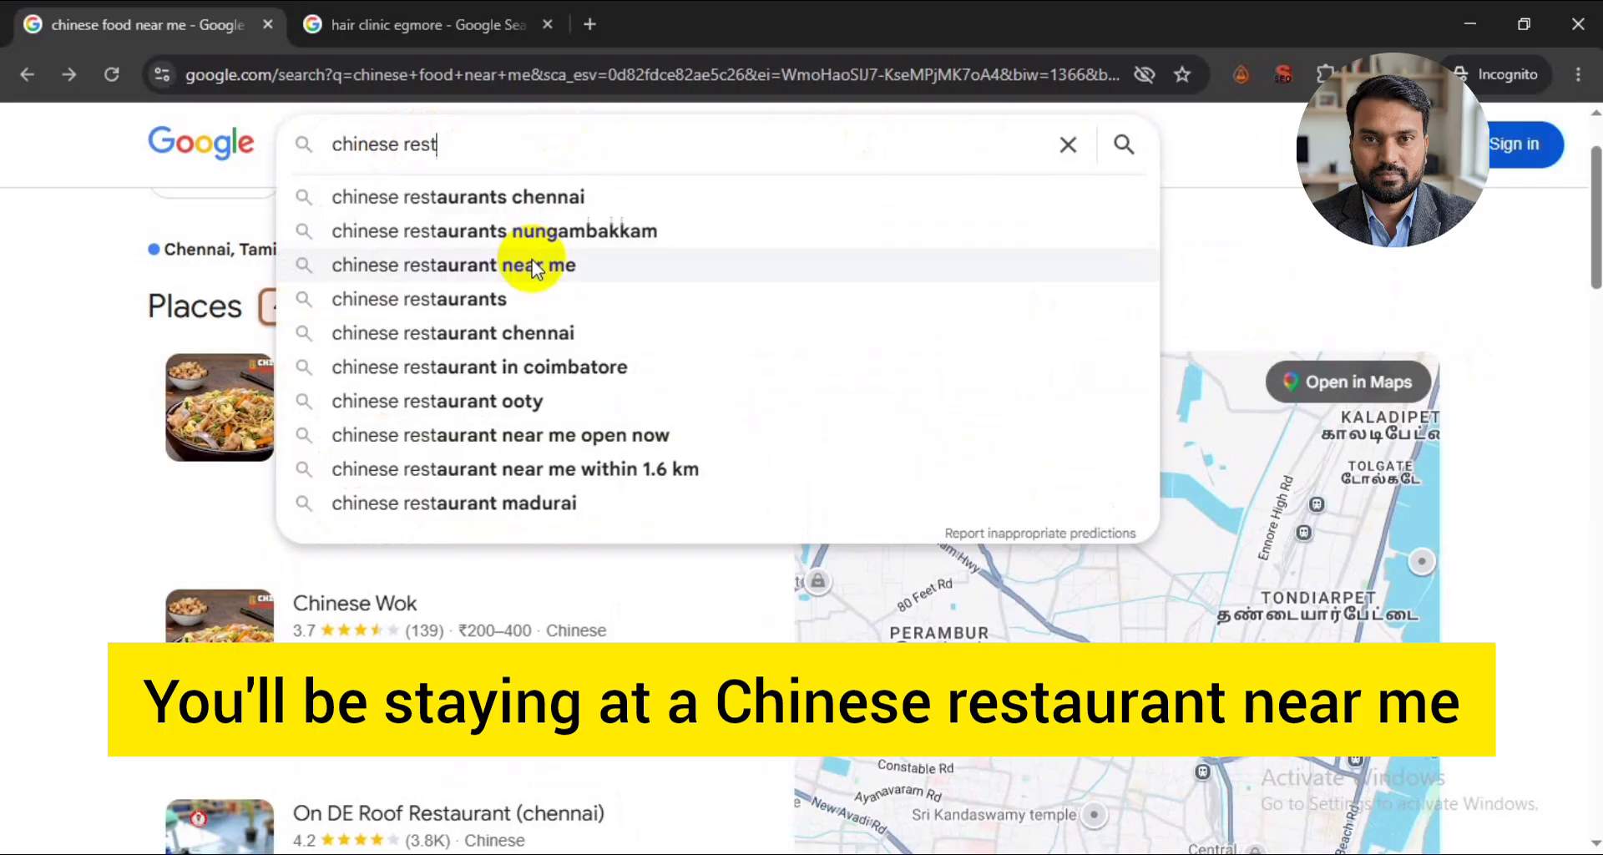
pyautogui.click(532, 266)
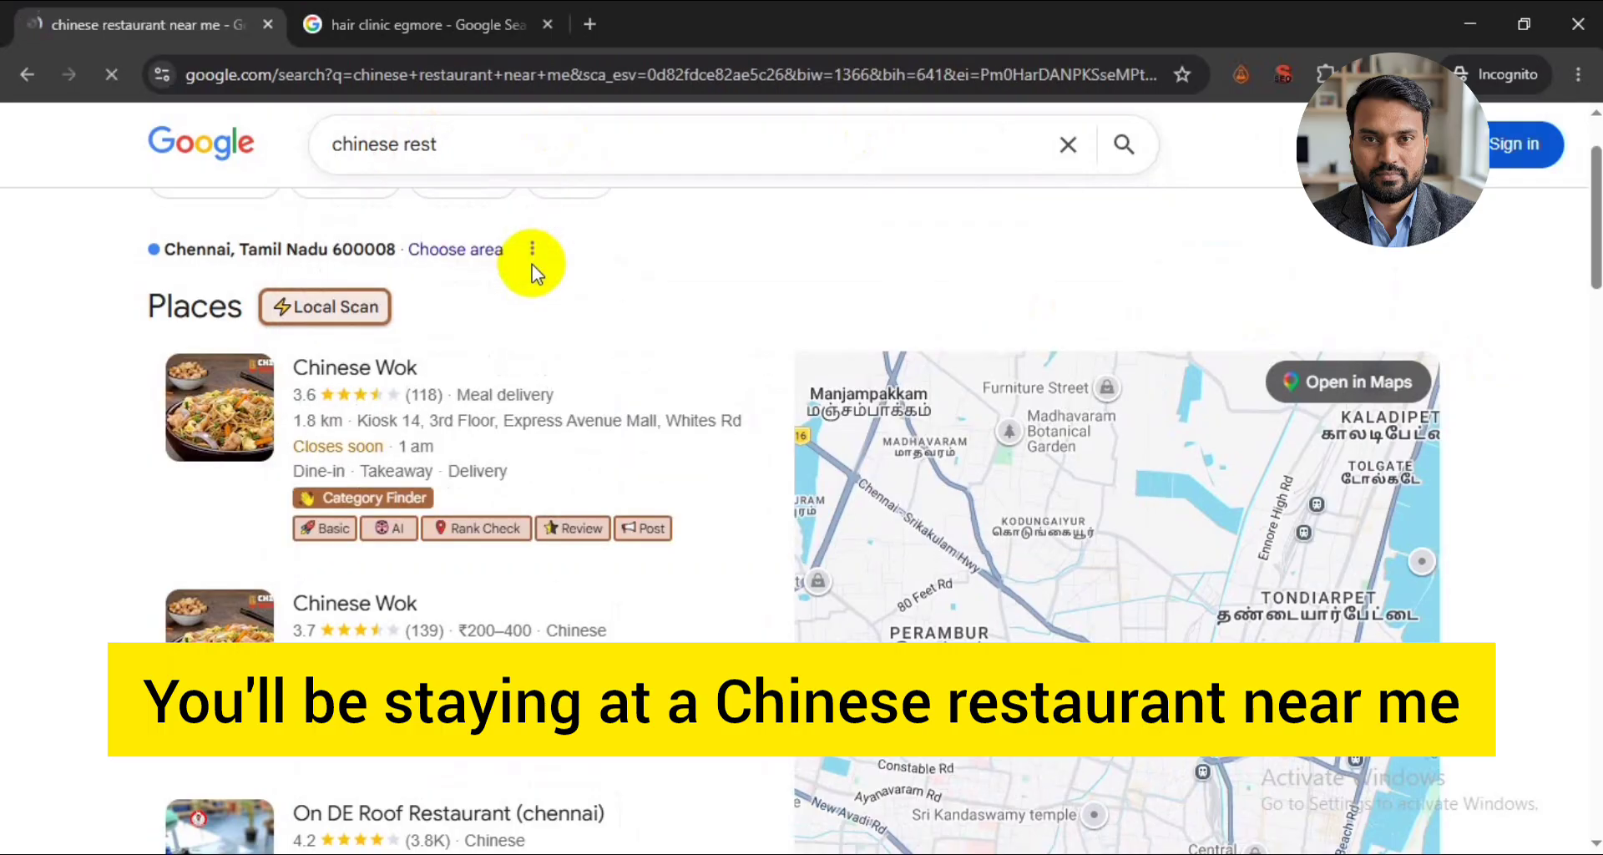
# - Examine the restaurants listed in the local pack for the Chinese restaurant search
pyautogui.scroll(-3, 465, 436)
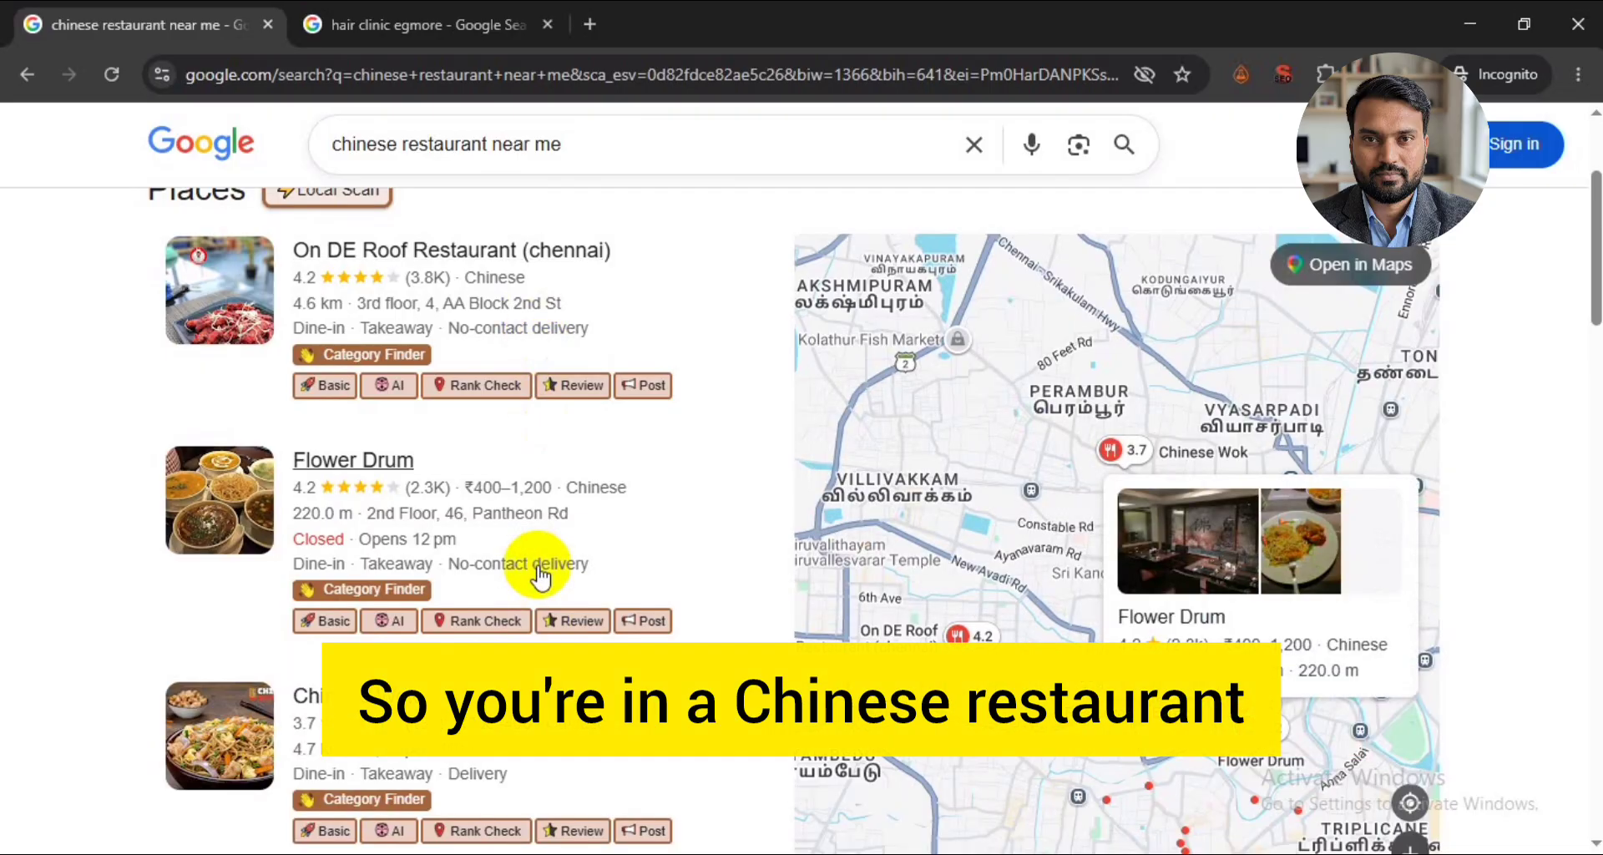
pyautogui.scroll(-2, 584, 543)
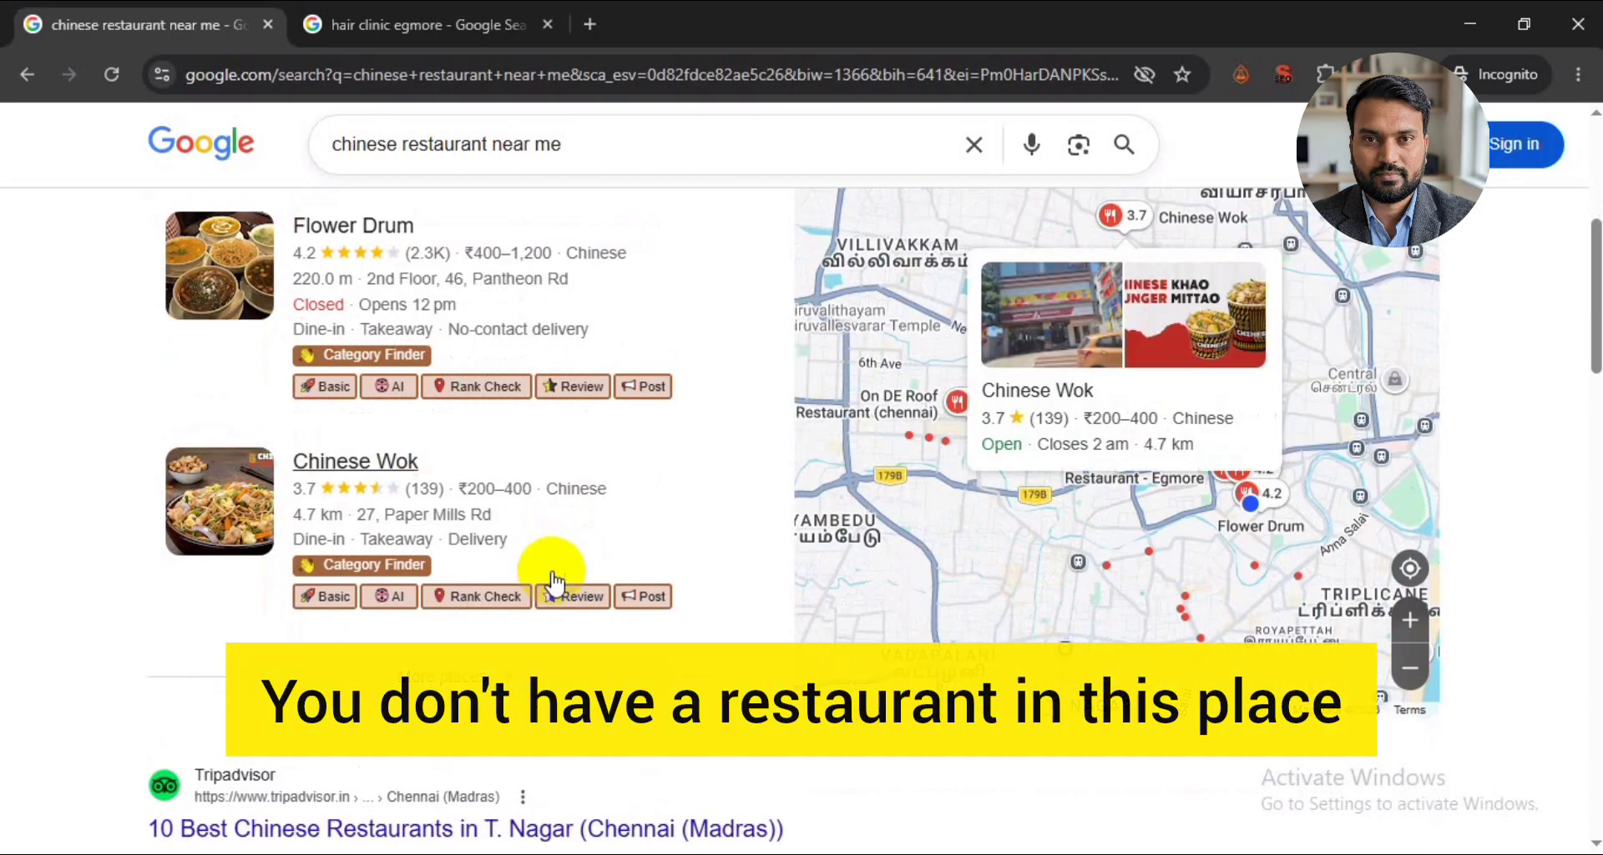
pyautogui.scroll(2, 554, 579)
pyautogui.scroll(1, 222, 311)
pyautogui.scroll(-2, 544, 490)
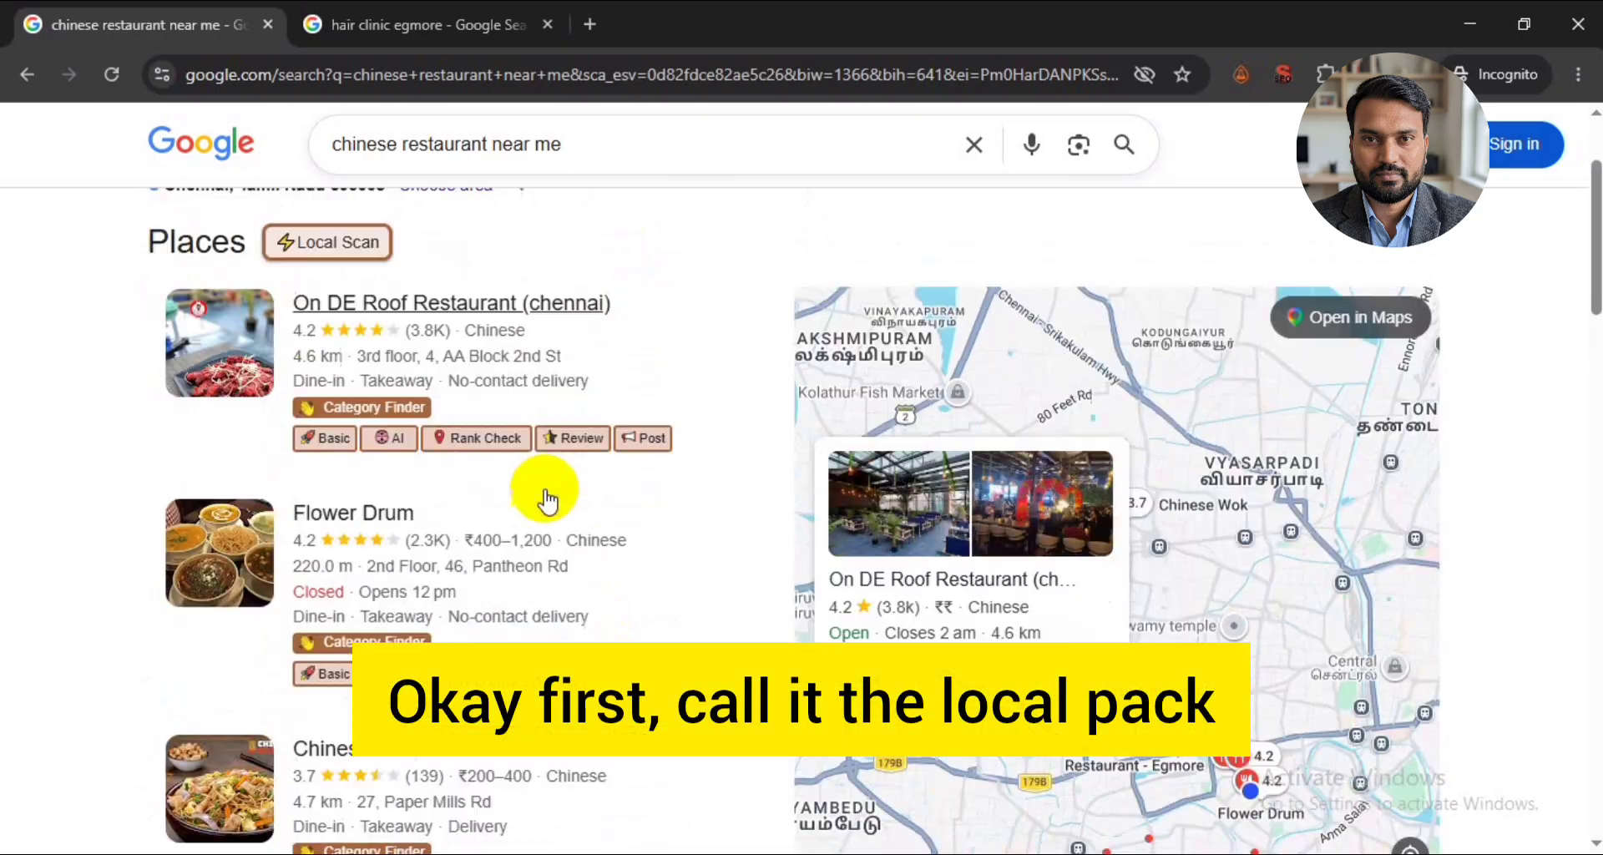
pyautogui.scroll(2, 539, 582)
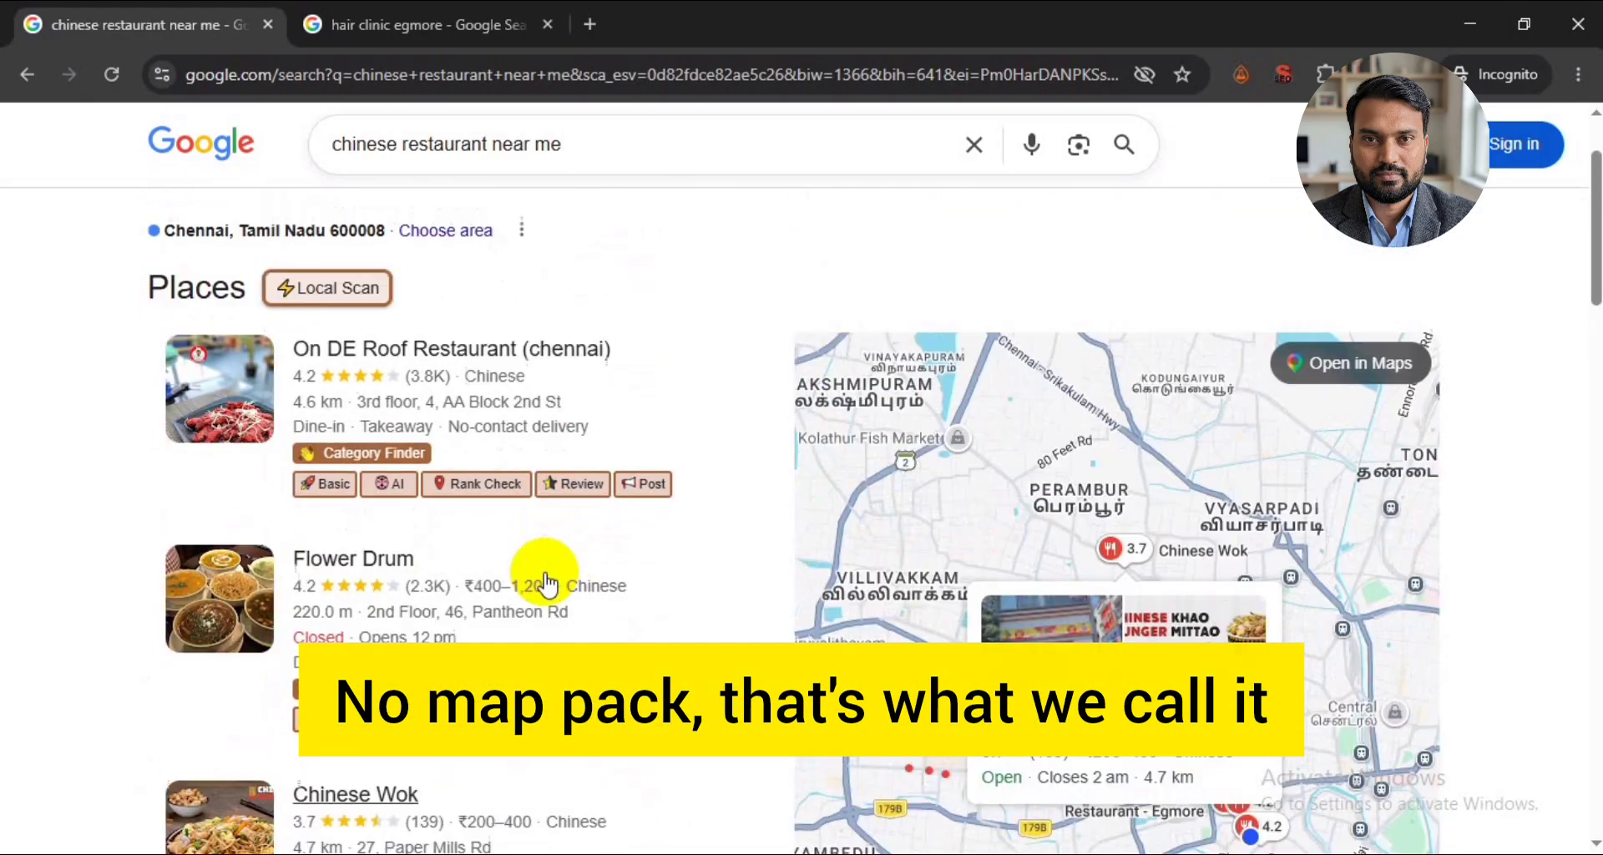
pyautogui.scroll(-2, 351, 576)
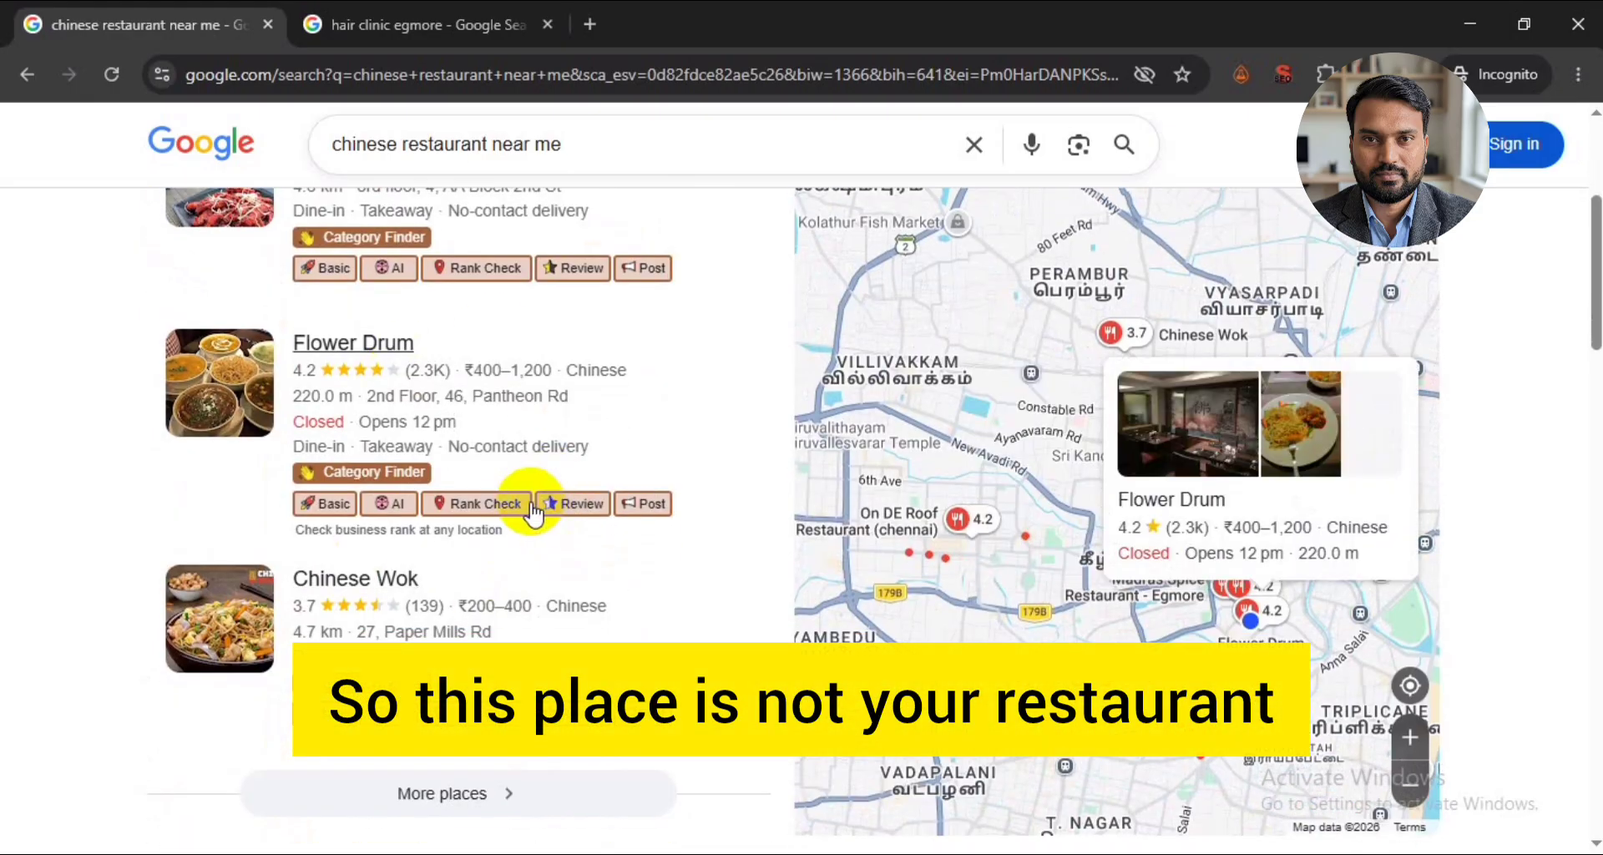
pyautogui.scroll(1, 533, 511)
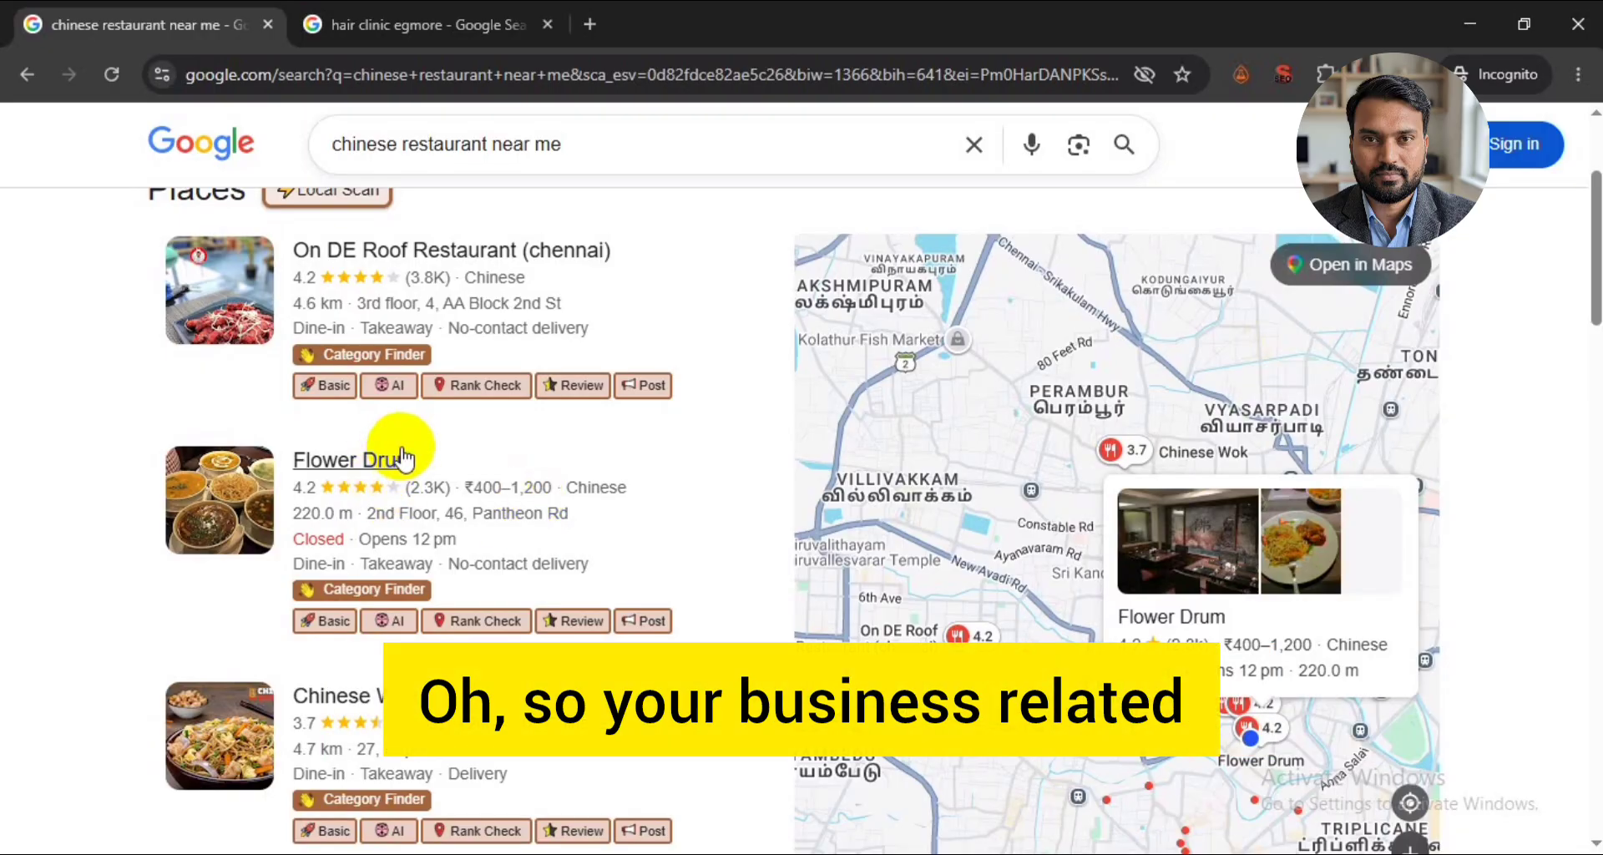
pyautogui.scroll(1, 404, 446)
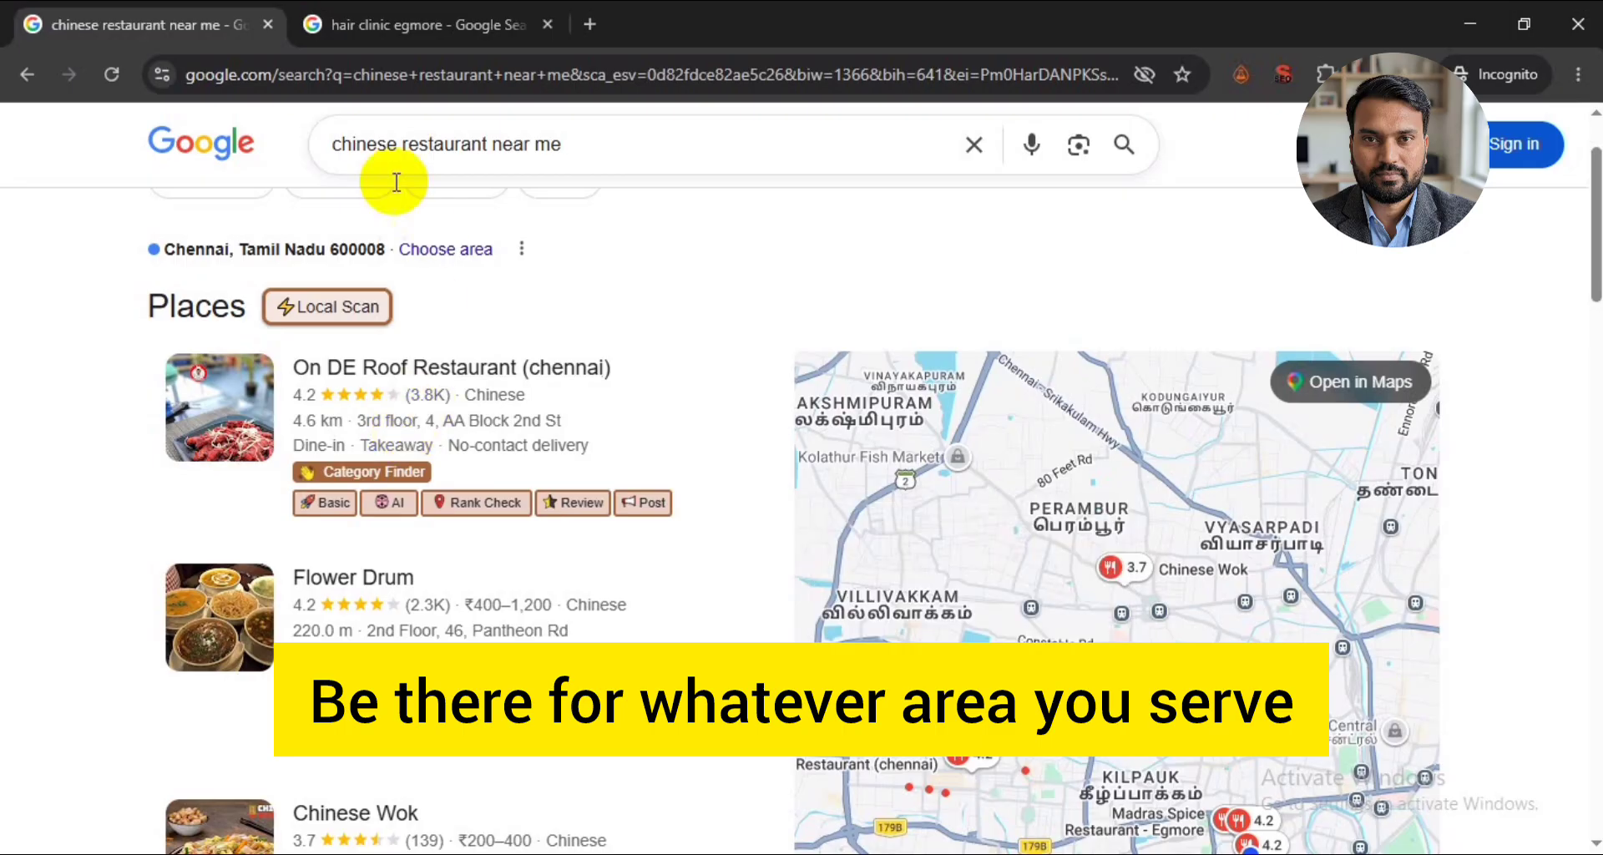
pyautogui.scroll(-1, 532, 405)
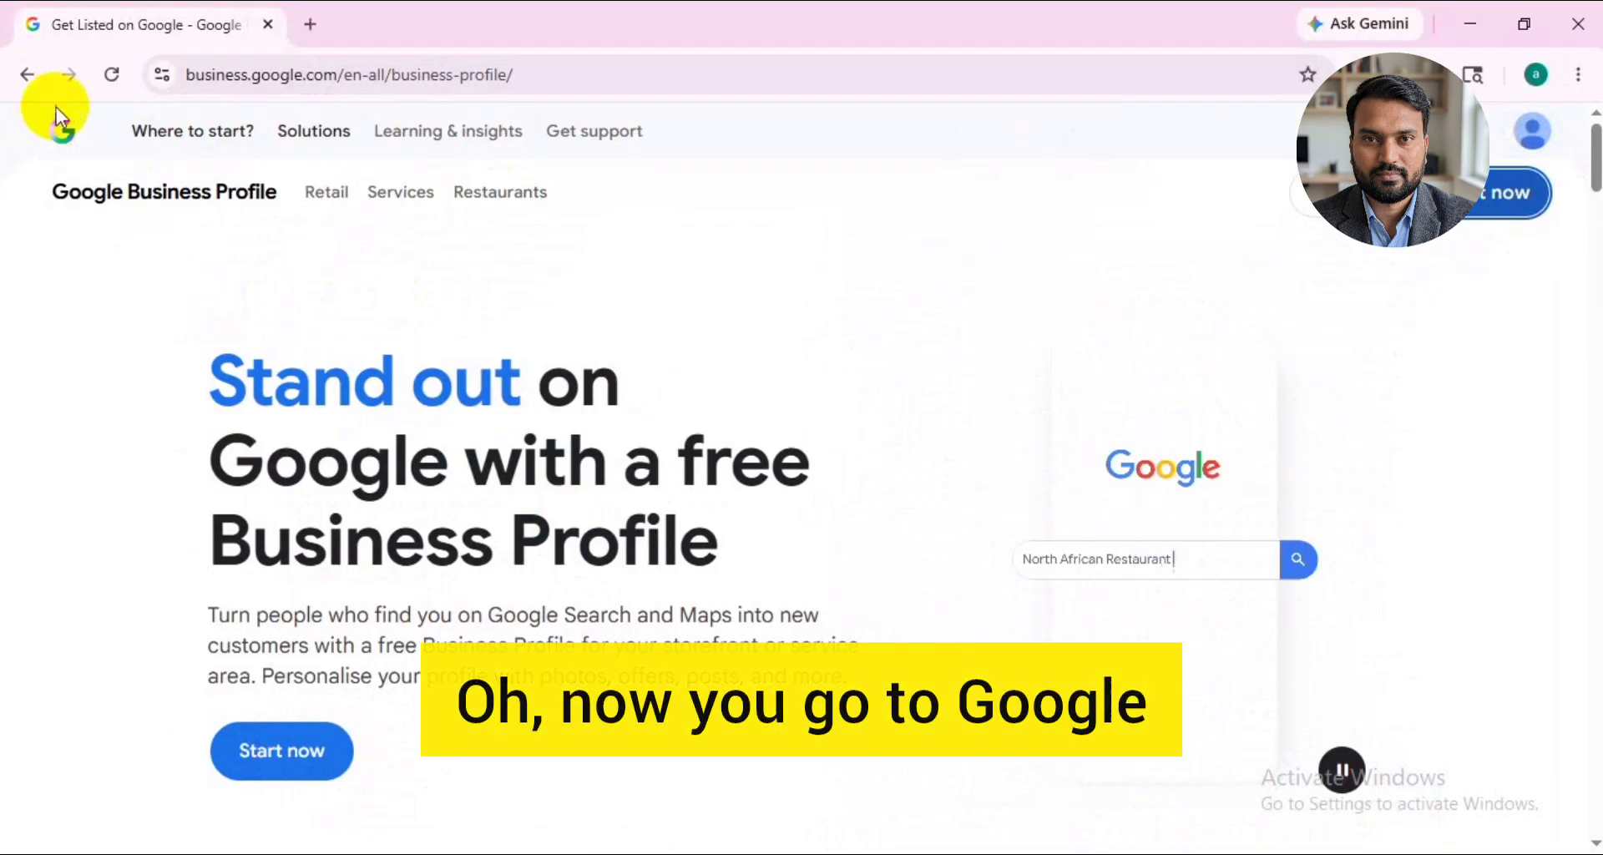
# - Find the Google Business Profile site by searching for "google business profile" and start creating a new profile there
pyautogui.click(249, 76)
pyautogui.write('google')
pyautogui.press('Return')
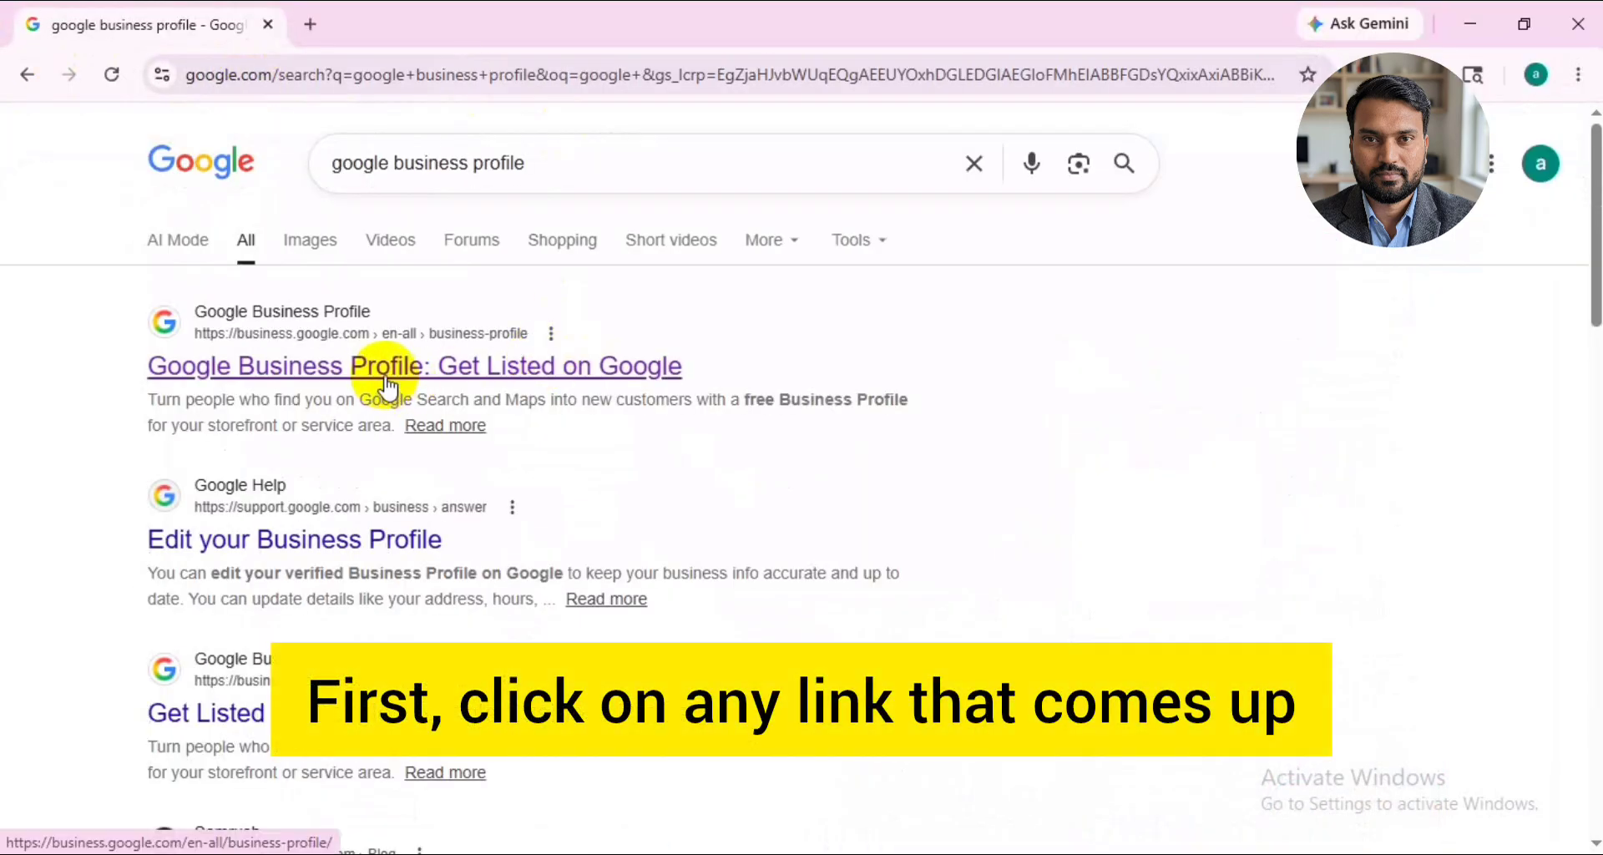
pyautogui.click(386, 371)
pyautogui.click(1502, 200)
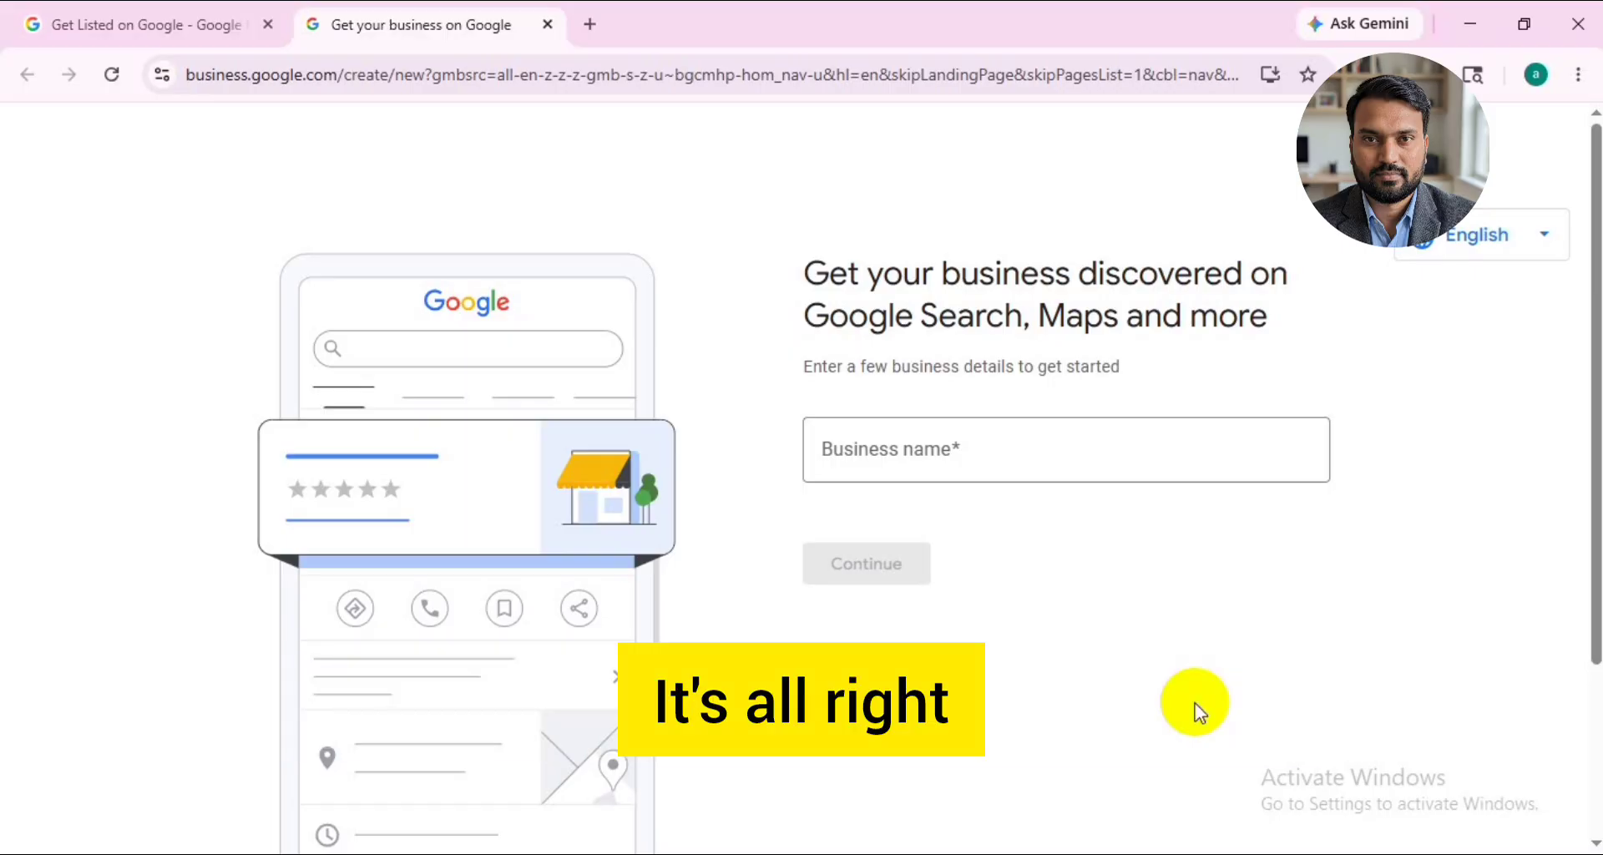
# - Enter "Venkatesh Hair Clinic" as the business name
pyautogui.click(937, 454)
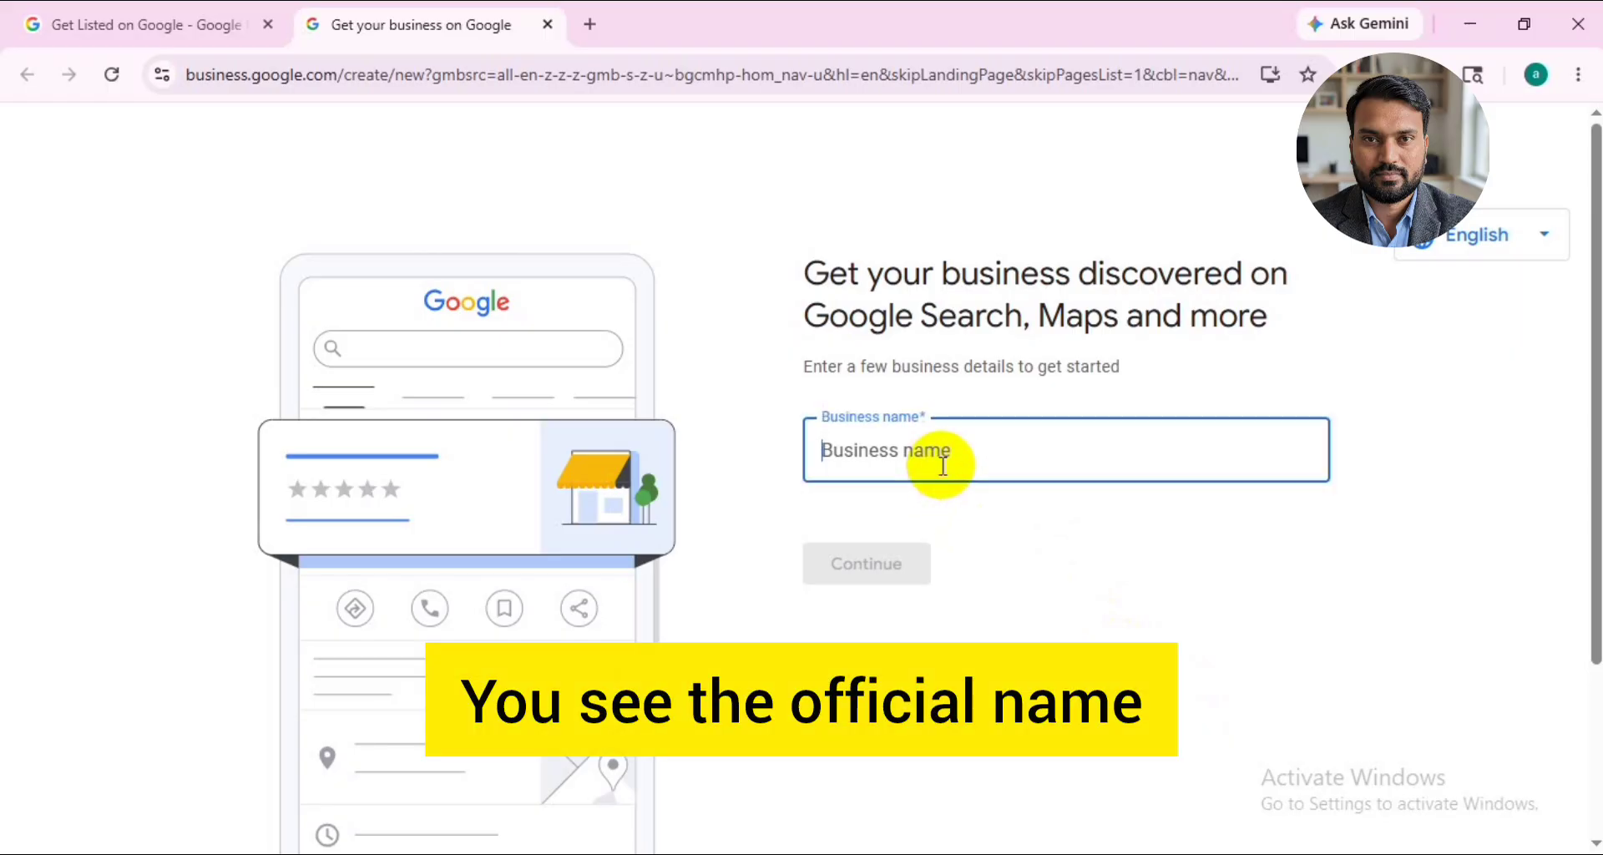
pyautogui.write('Venkatesh Hair Clinic')
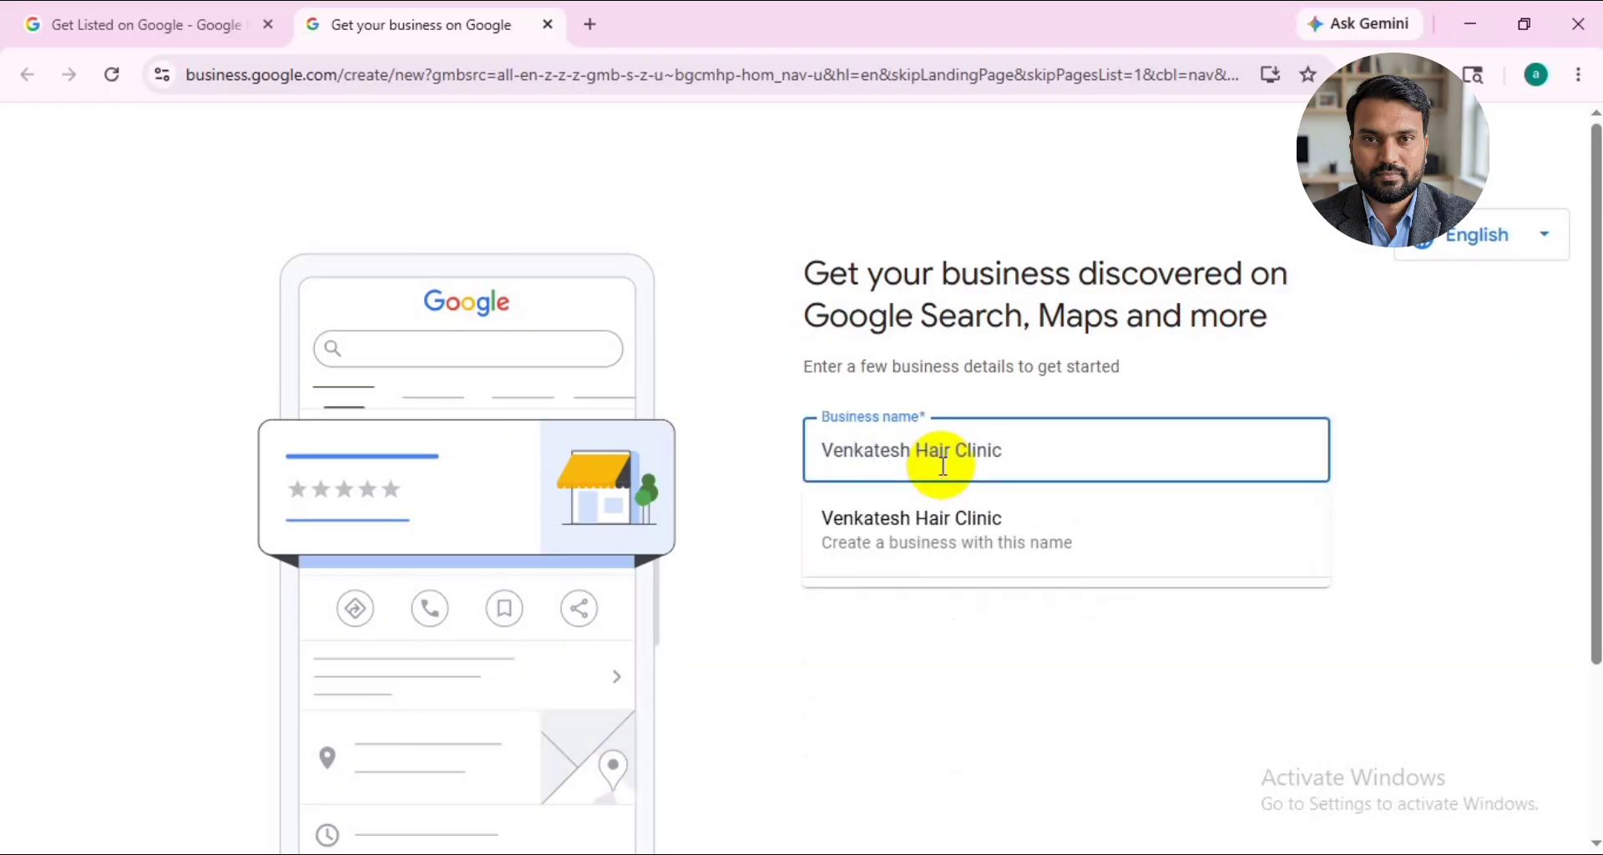
pyautogui.click(1531, 540)
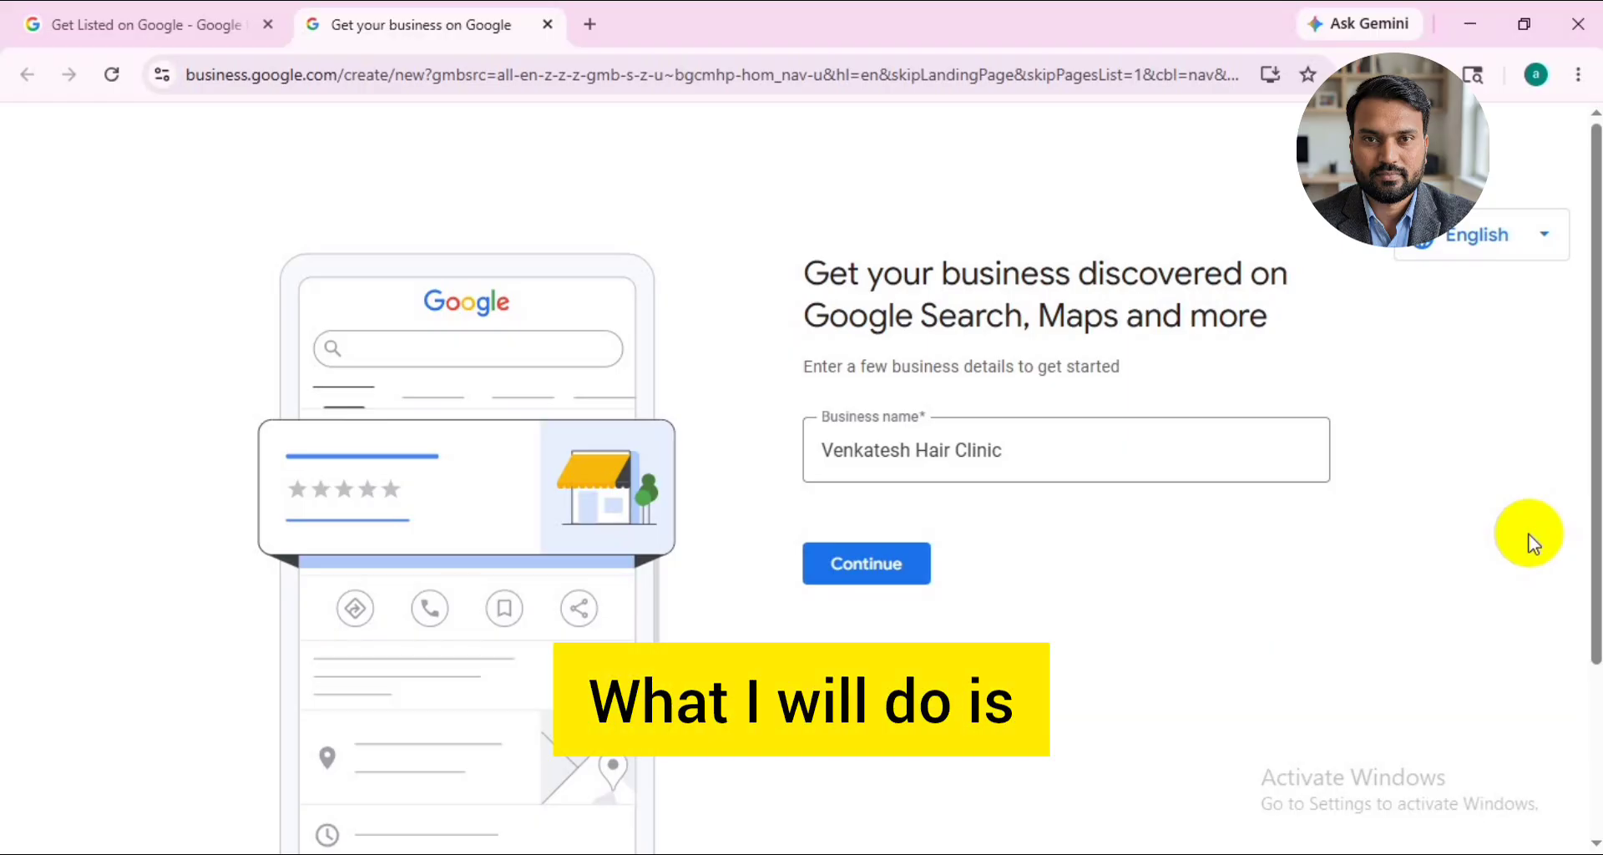
# - Add the area Egmore and the service word Transplant so the business name reads "Venkatesh Hair Transplant Clinic Egmore"
pyautogui.click(1037, 434)
pyautogui.write('Egmore')
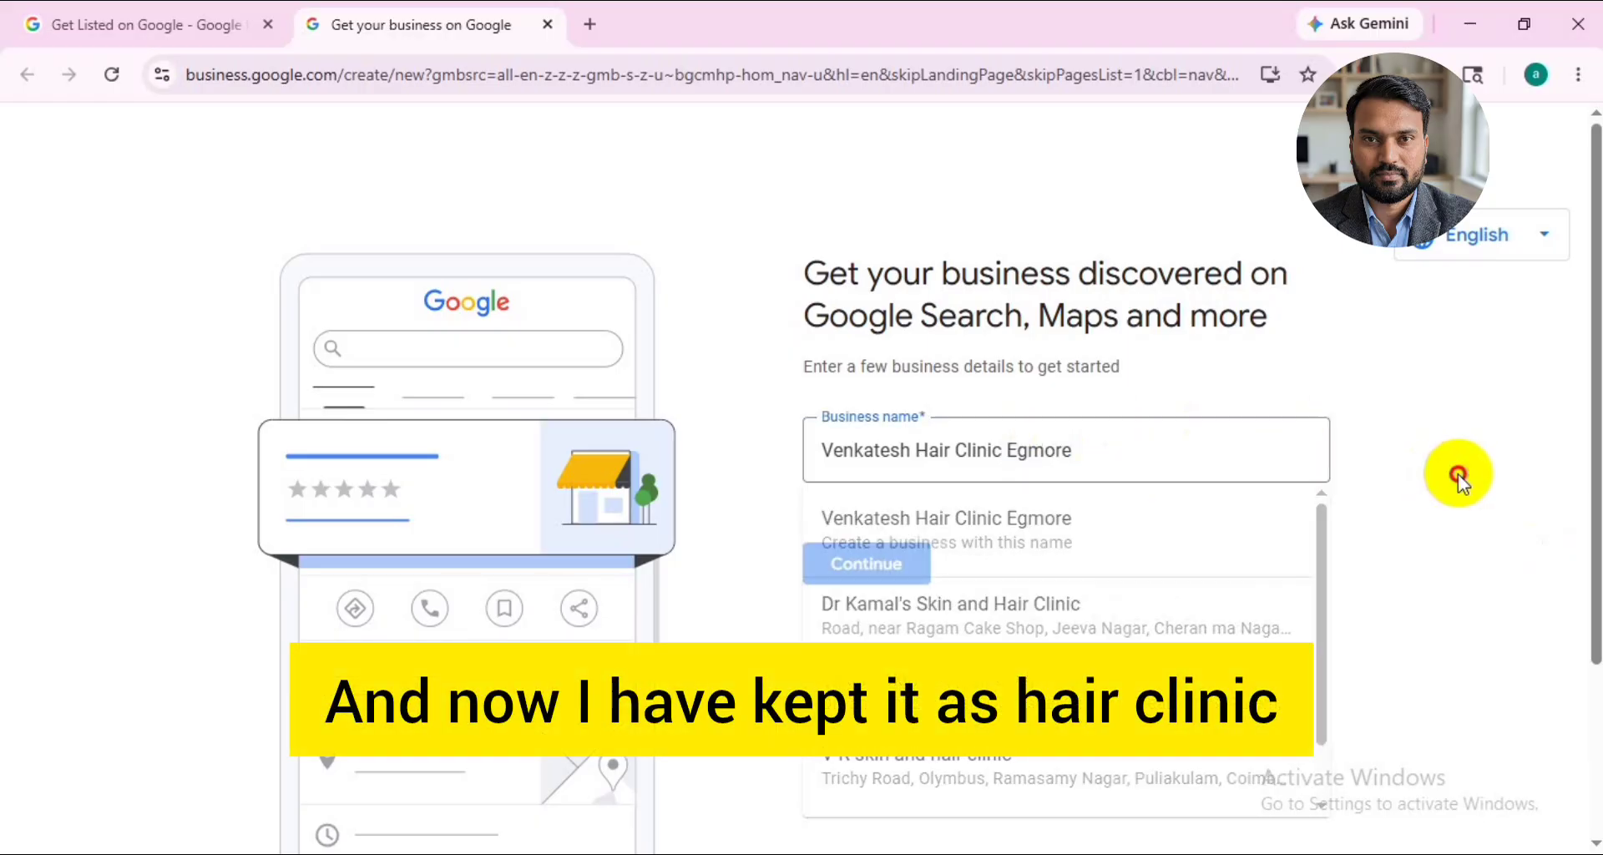
pyautogui.click(1458, 473)
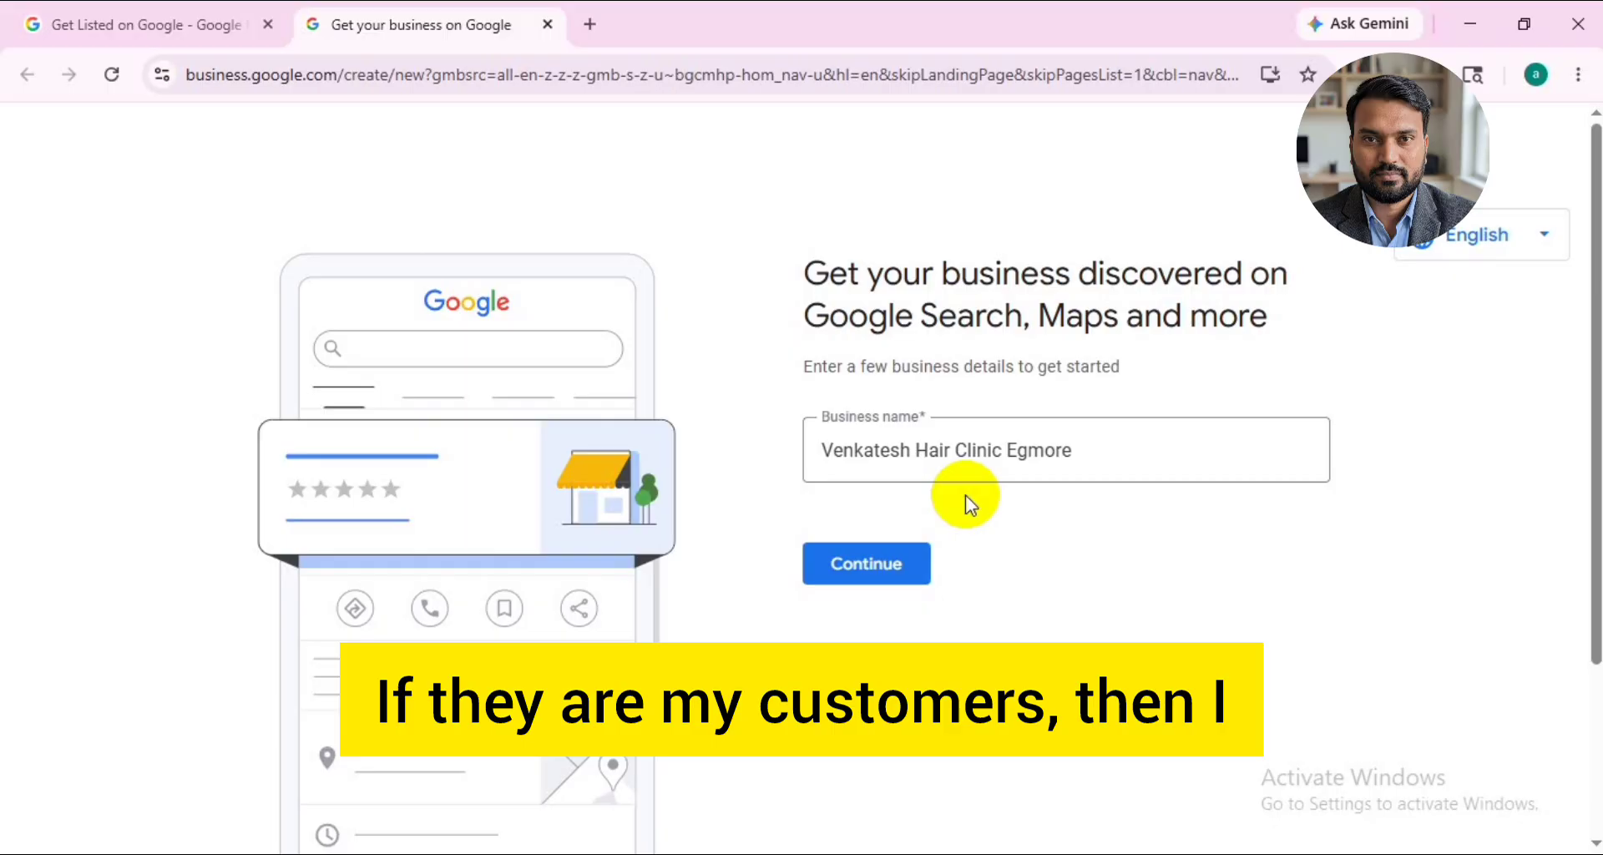
pyautogui.click(962, 437)
pyautogui.write('Transplant')
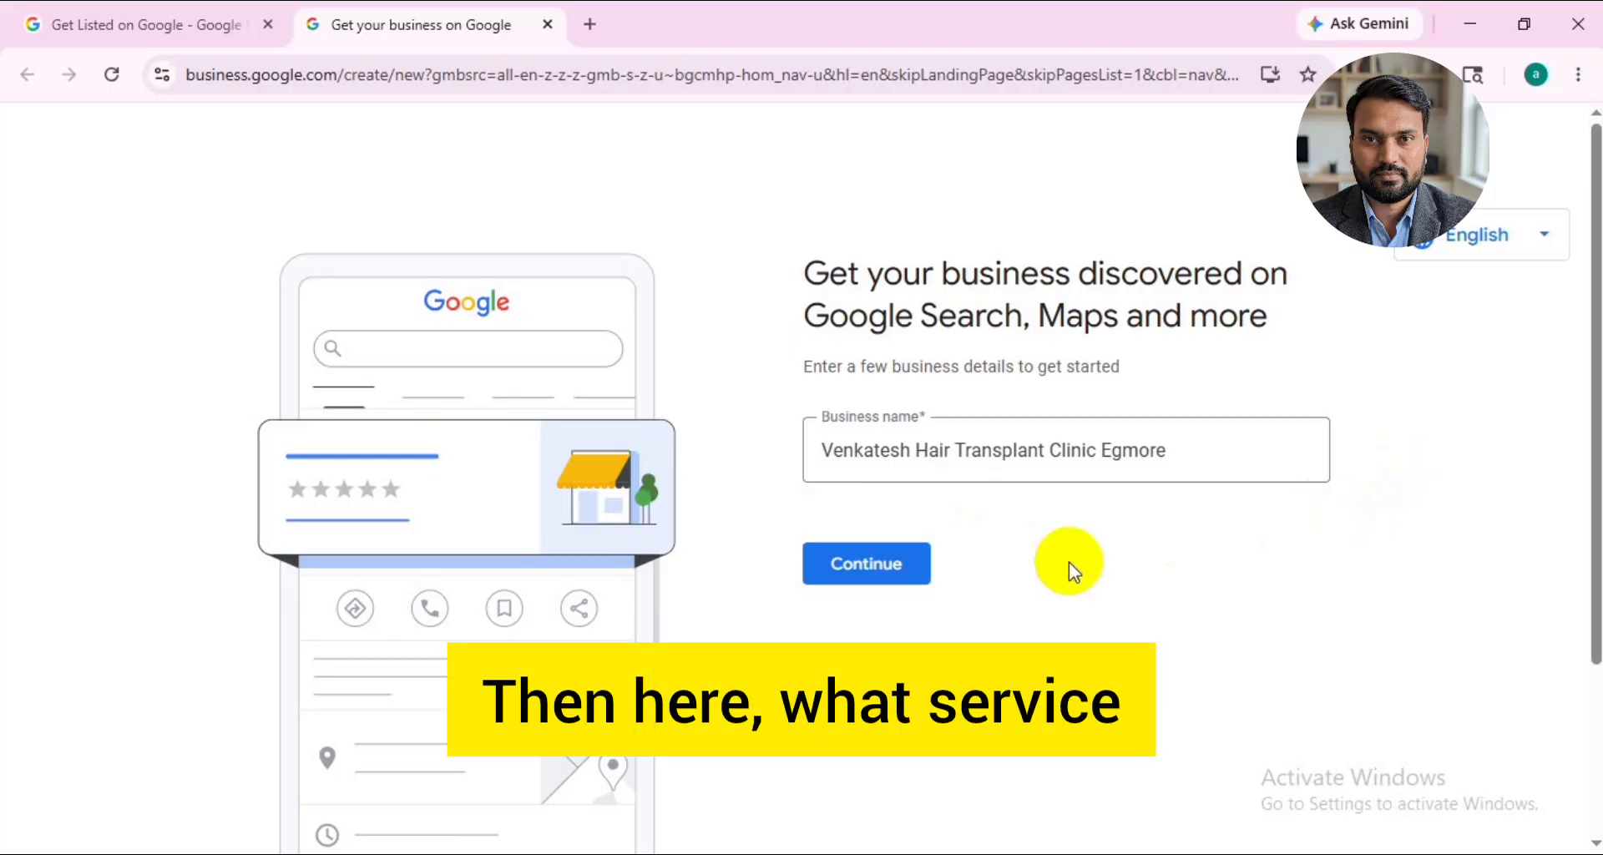
pyautogui.moveTo(916, 451); pyautogui.dragTo(1165, 449)
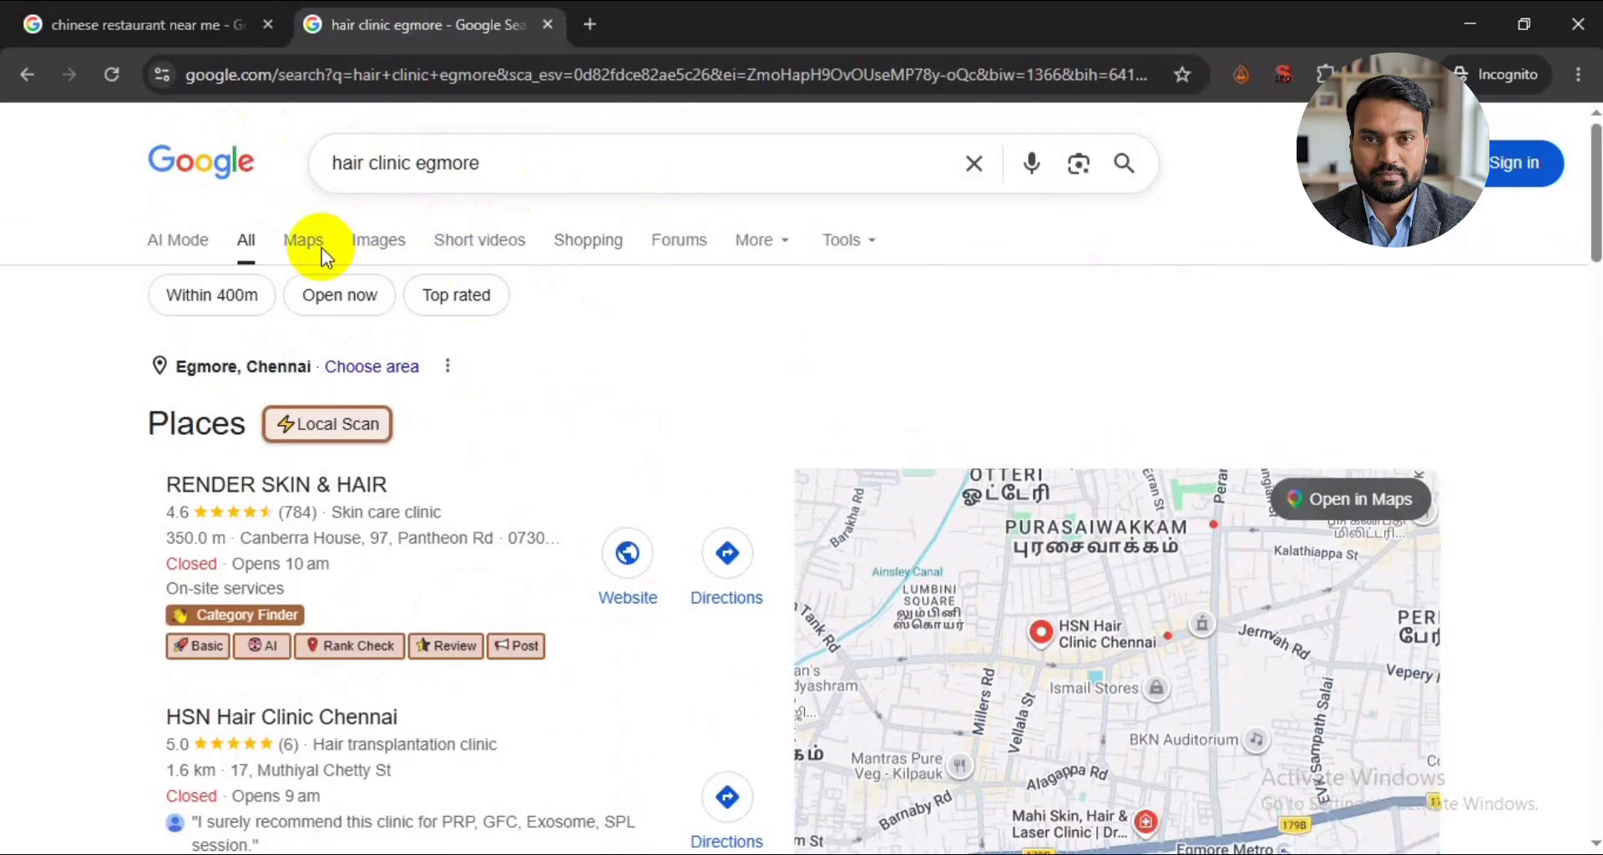
# - Show the "hair clinic egmore" search in Google Maps and examine which keywords the listed clinics use in their business names
pyautogui.click(315, 240)
pyautogui.scroll(-3, 146, 328)
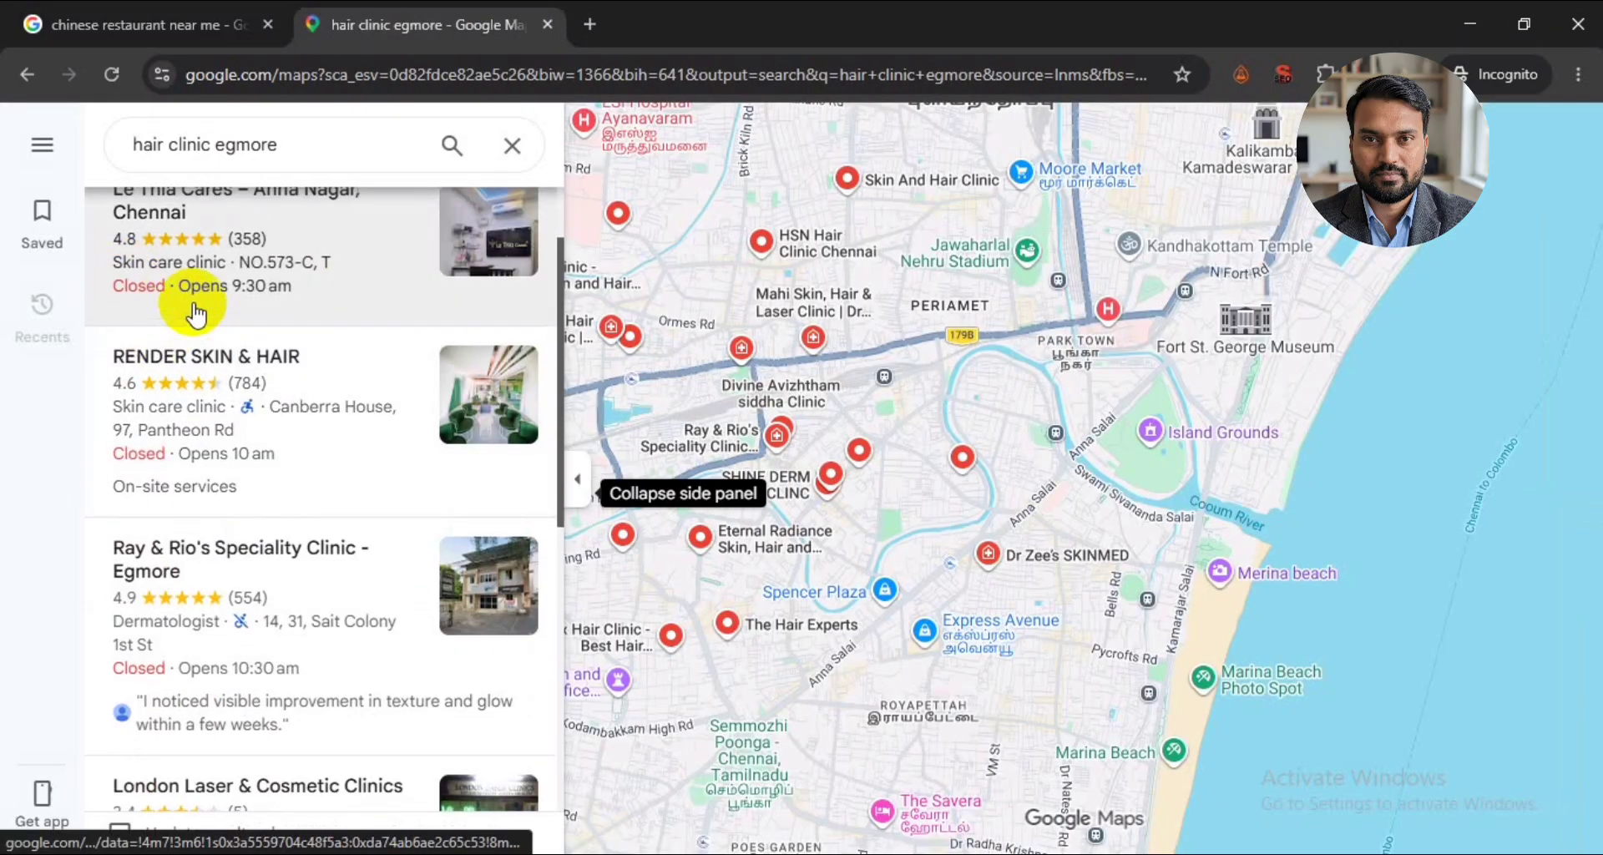
pyautogui.scroll(2, 179, 315)
pyautogui.scroll(-3, 177, 316)
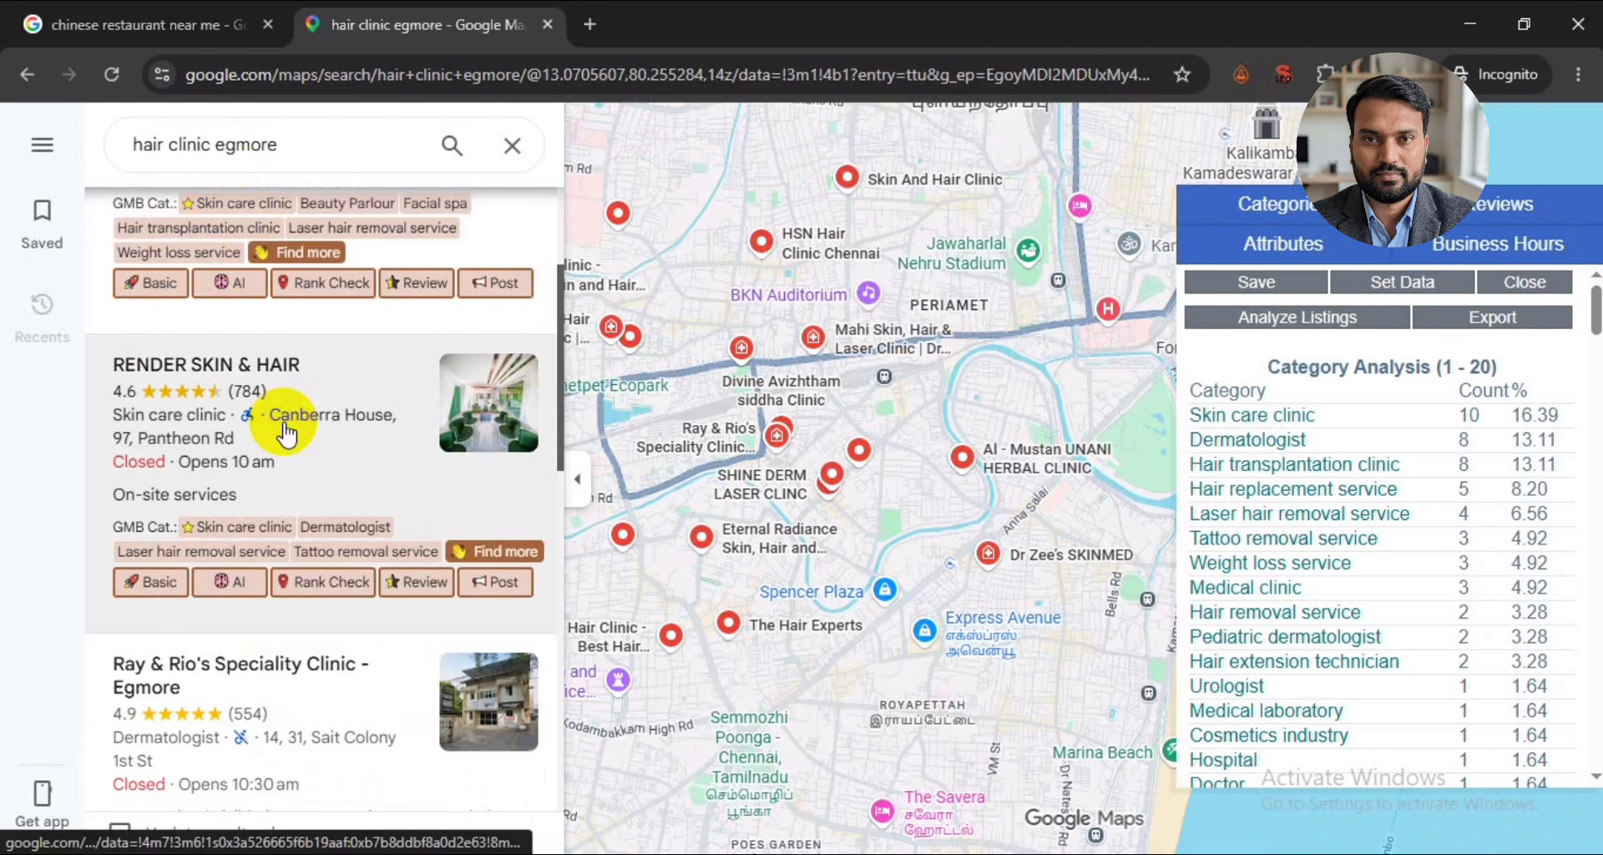
pyautogui.scroll(-1, 286, 418)
pyautogui.scroll(-1, 293, 563)
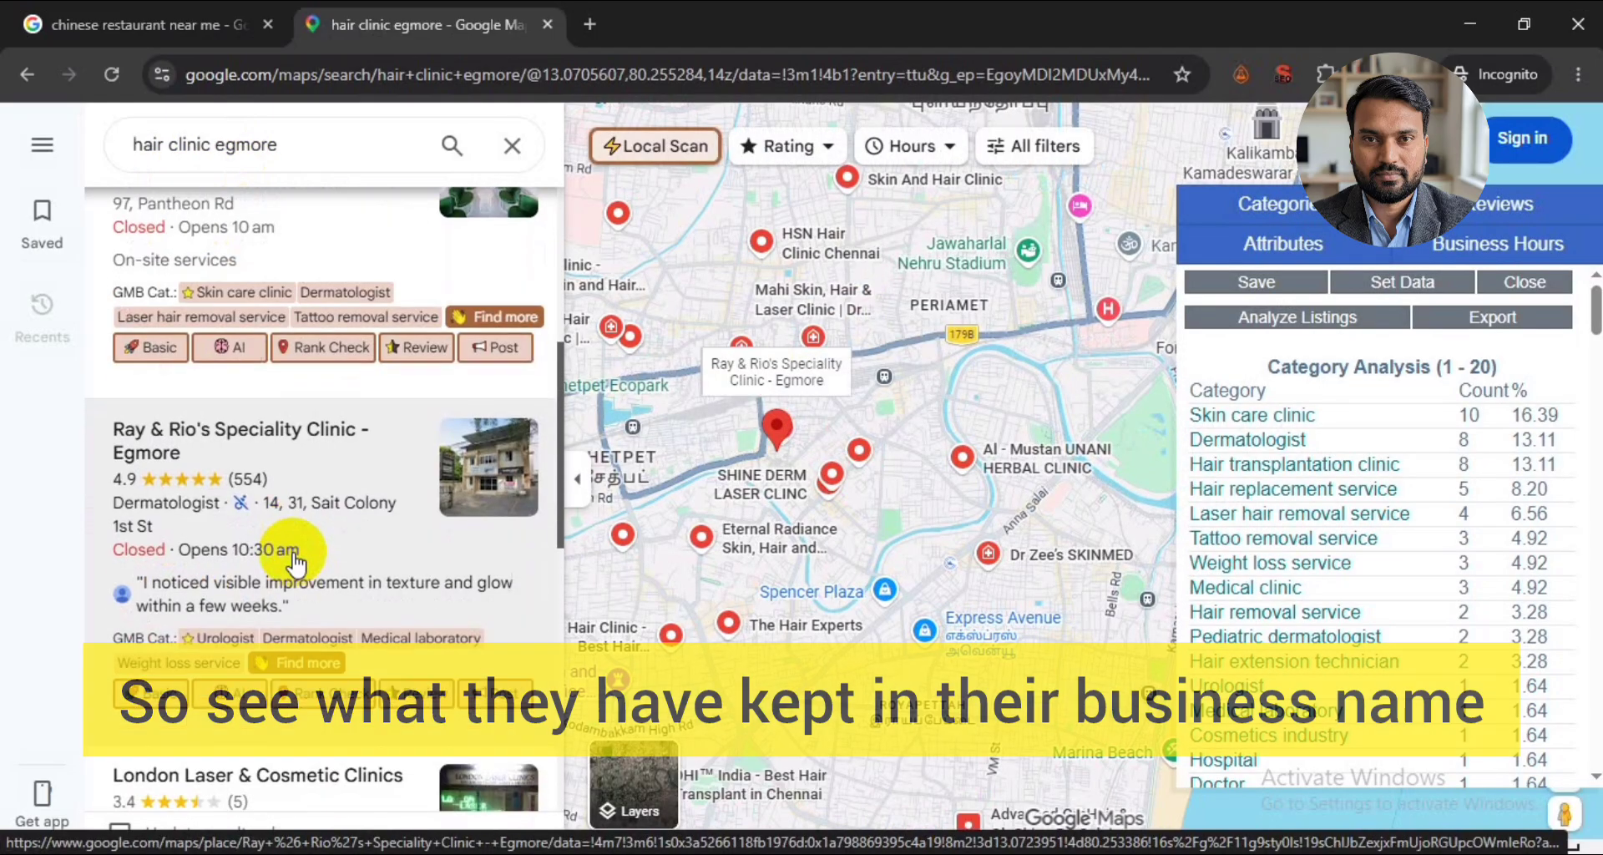
pyautogui.scroll(1, 292, 551)
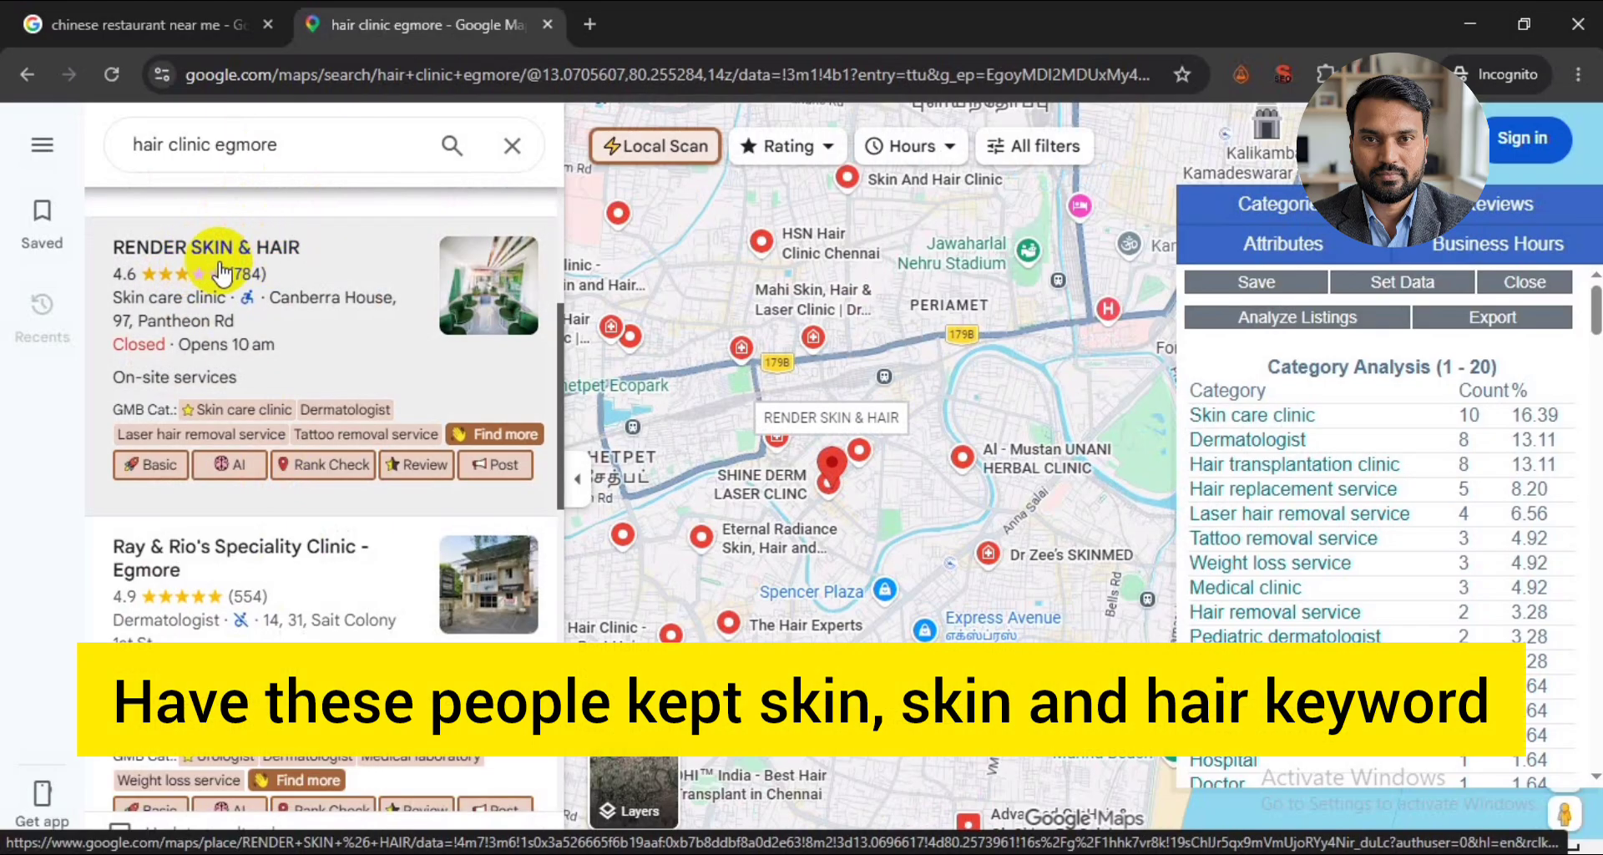
pyautogui.scroll(-1, 287, 392)
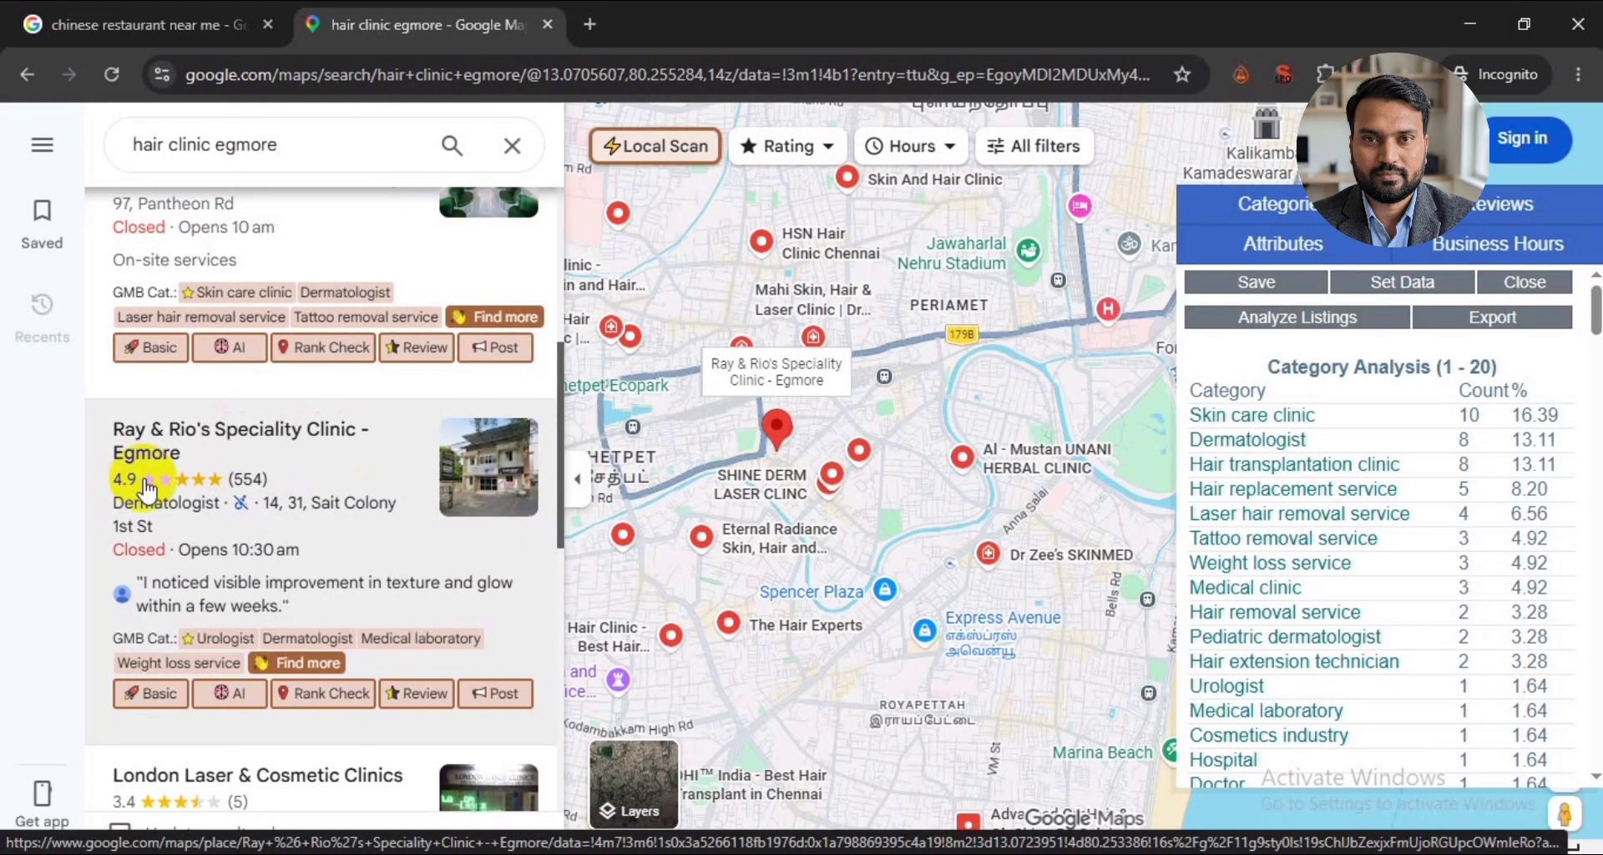
pyautogui.scroll(-2, 275, 488)
pyautogui.scroll(-1, 305, 497)
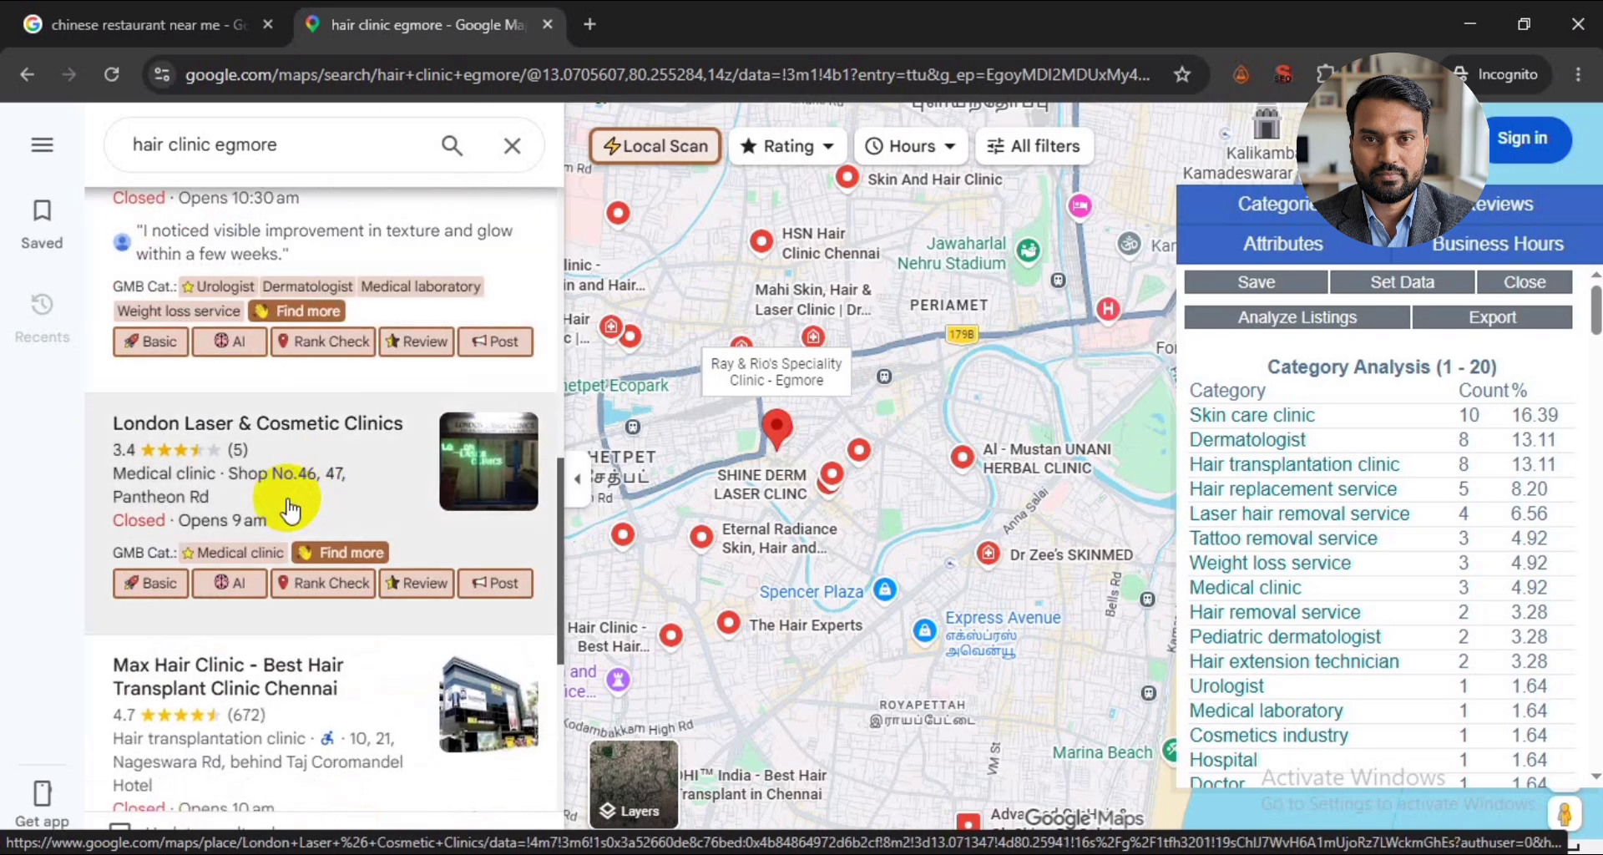
pyautogui.scroll(-2, 361, 445)
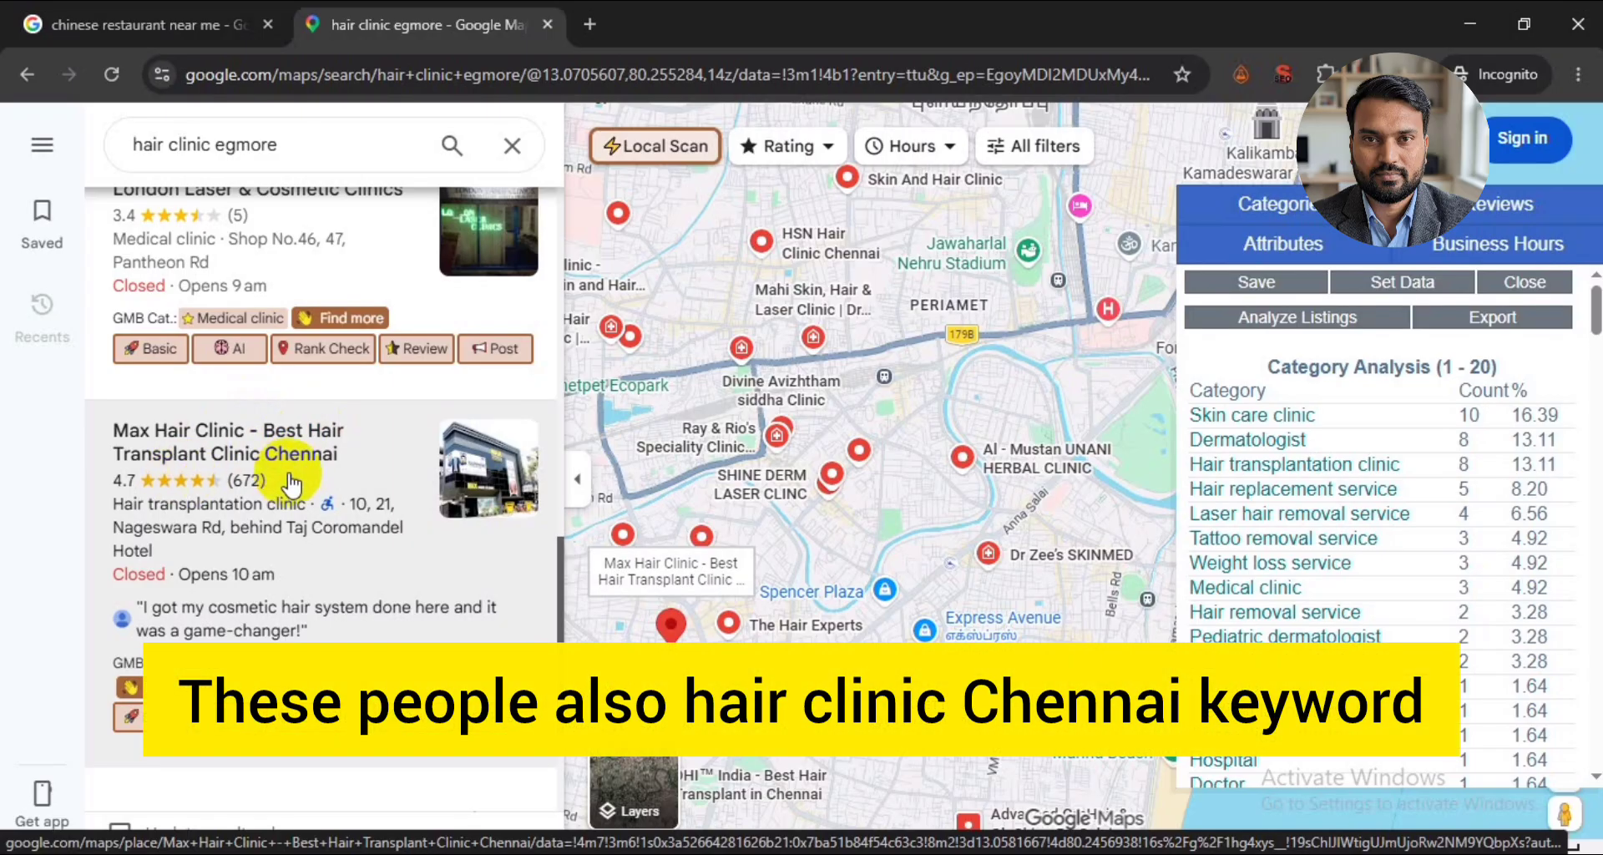
pyautogui.scroll(-3, 283, 439)
pyautogui.scroll(-5, 243, 482)
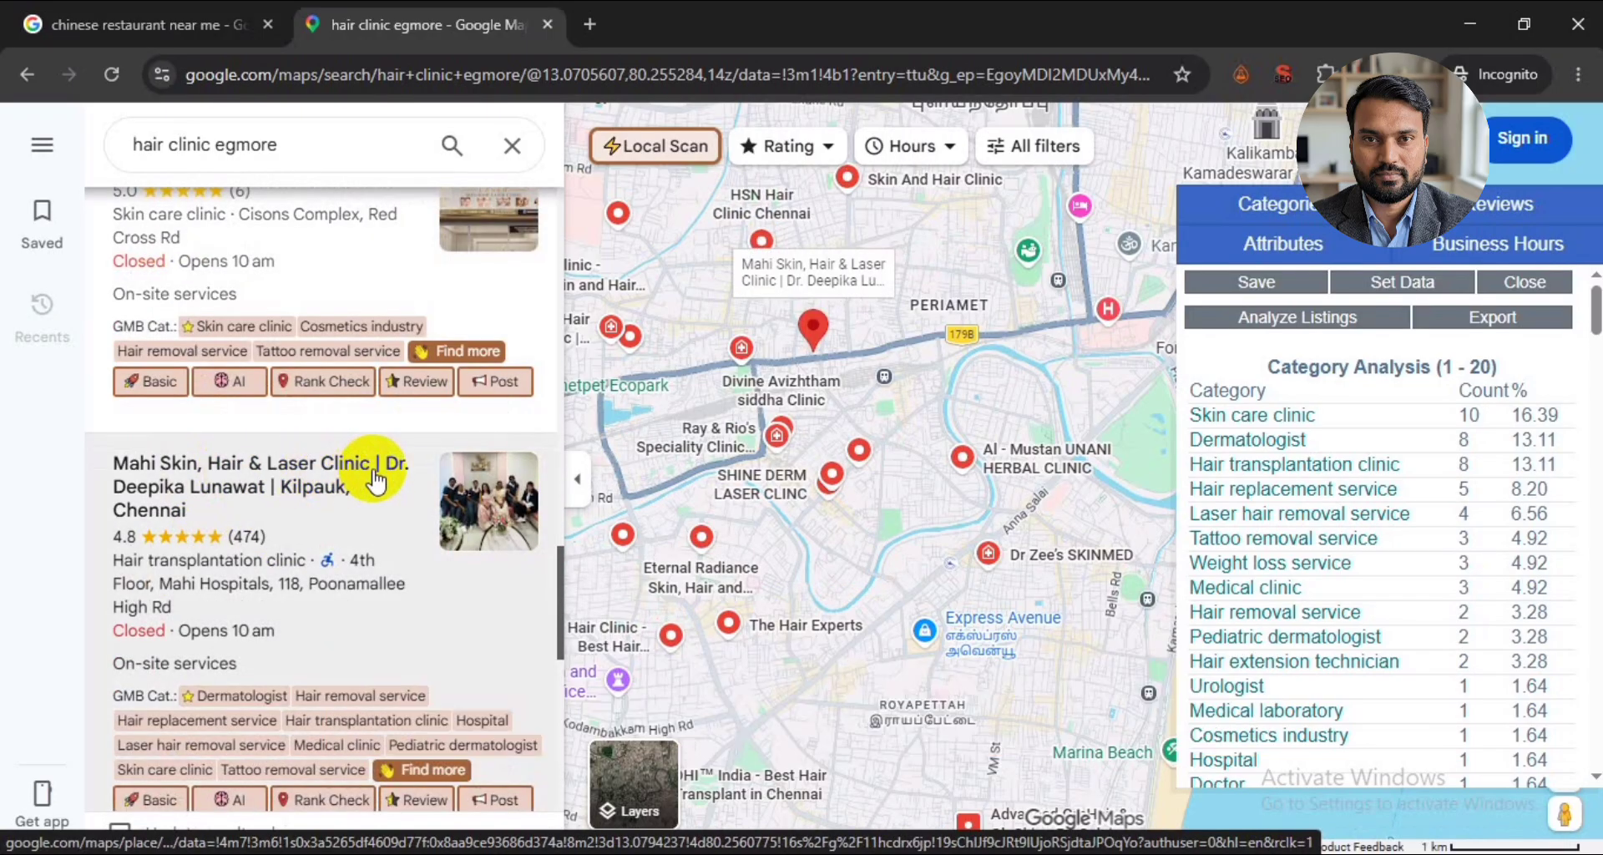
pyautogui.scroll(-5, 350, 472)
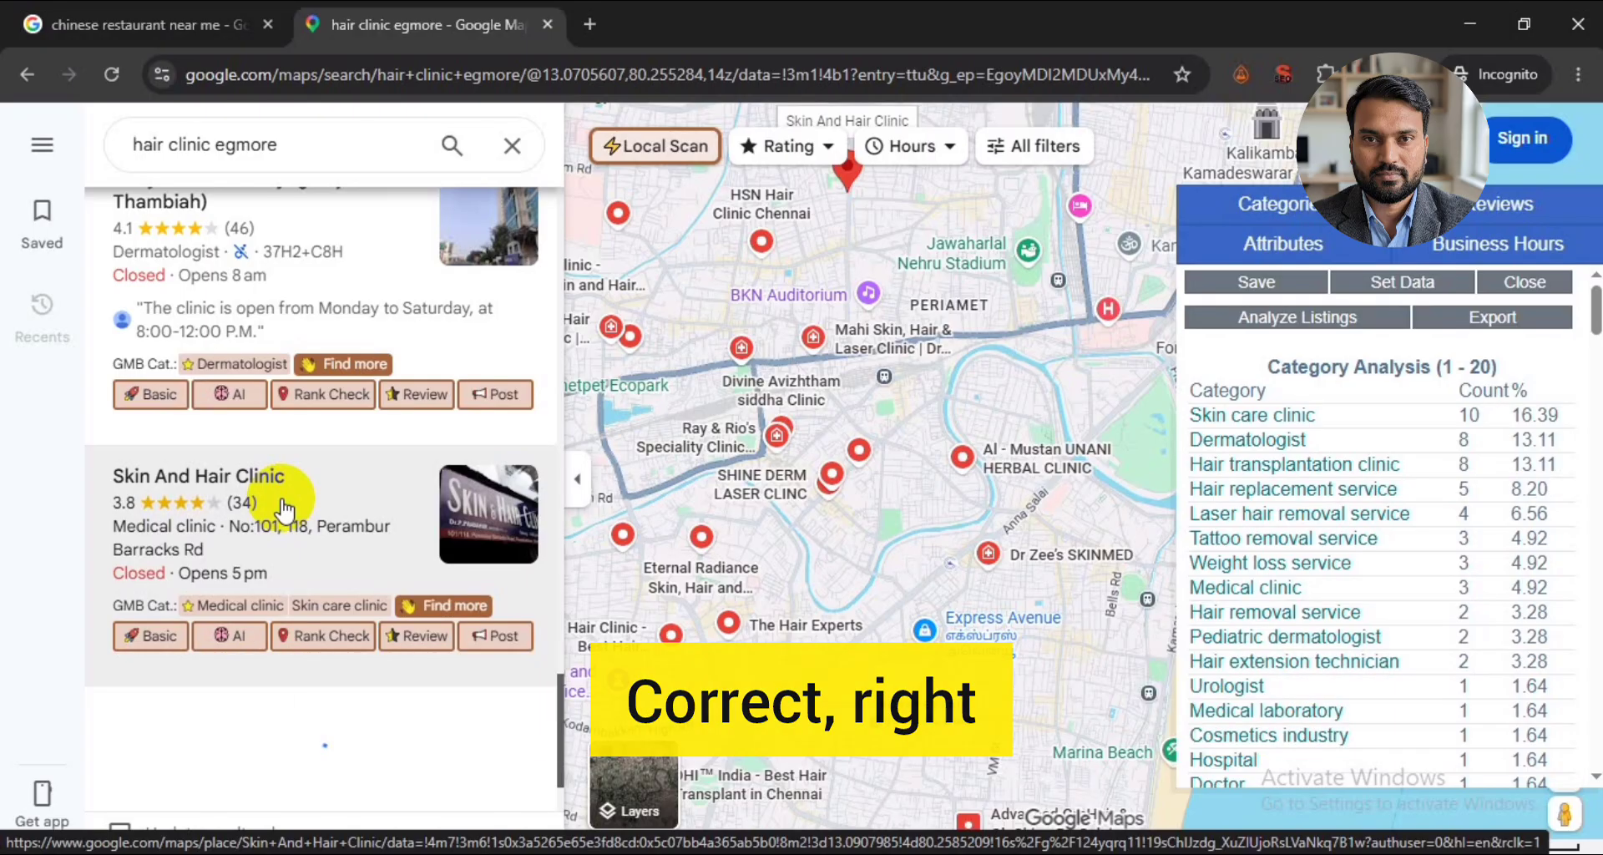
pyautogui.scroll(2, 284, 509)
pyautogui.scroll(-7, 283, 509)
pyautogui.scroll(4, 284, 509)
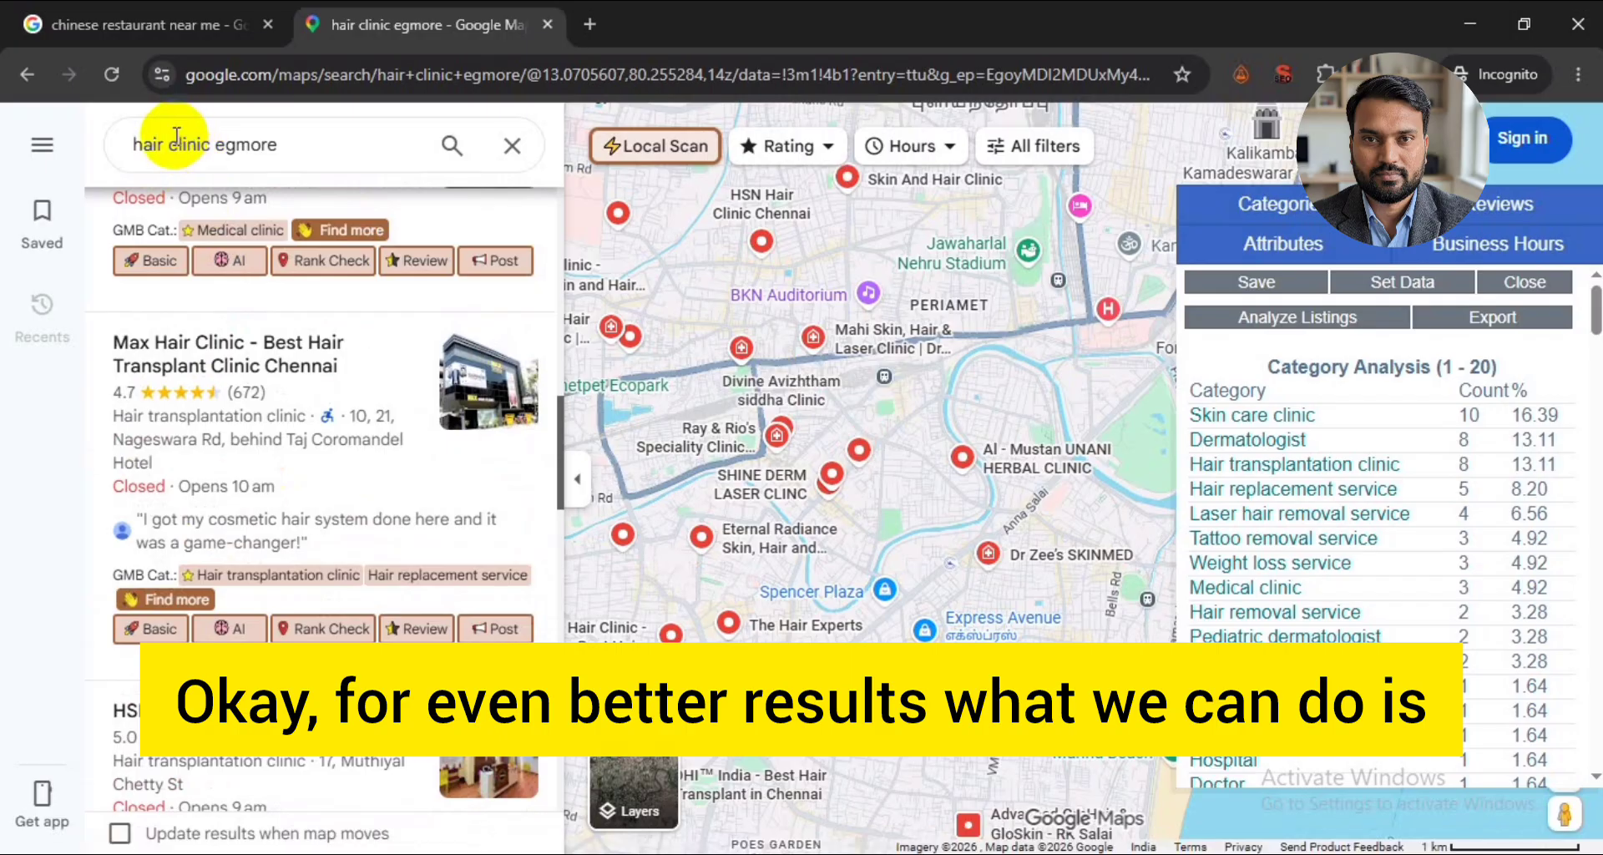
# - Search Maps for "hair transplant clinic egmore" and examine the names of the listed clinics
pyautogui.click(172, 142)
pyautogui.write('transplant')
pyautogui.press('Return')
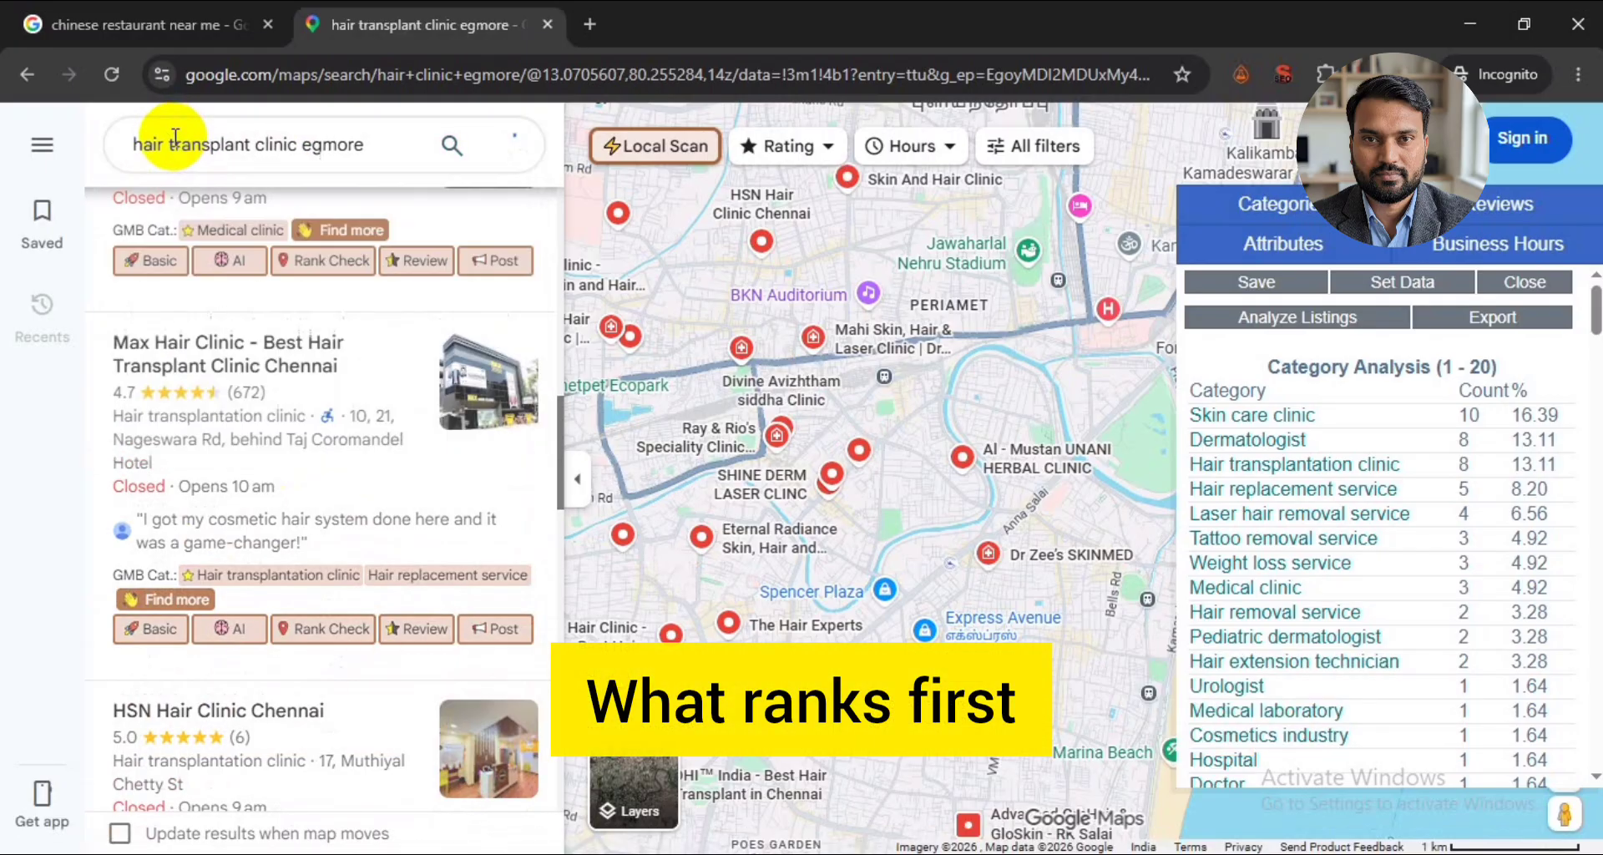
pyautogui.scroll(-7, 294, 484)
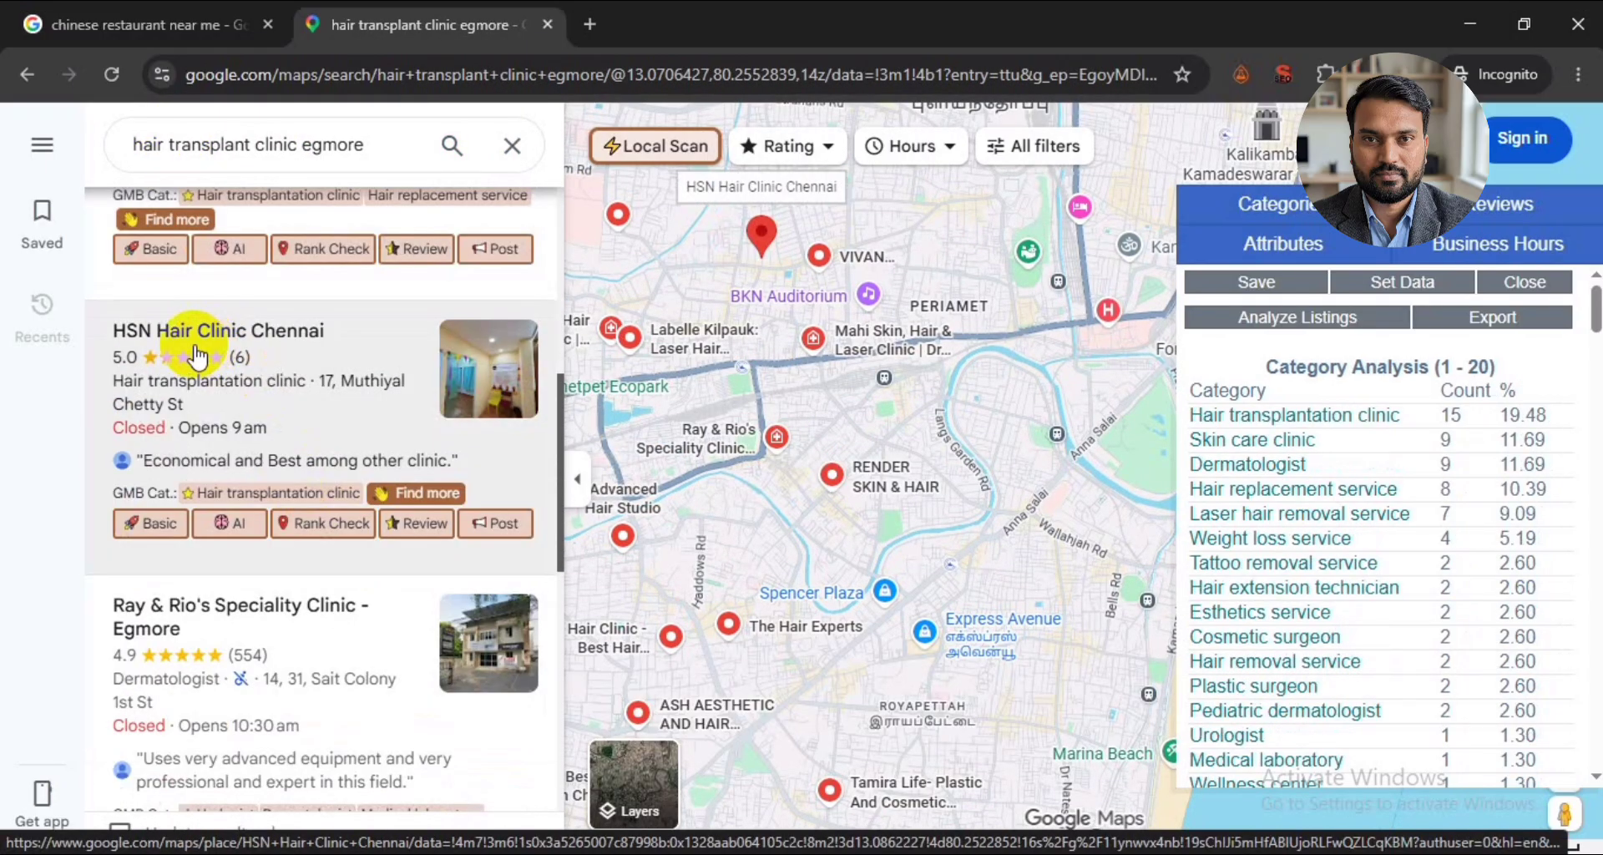
pyautogui.scroll(-4, 326, 526)
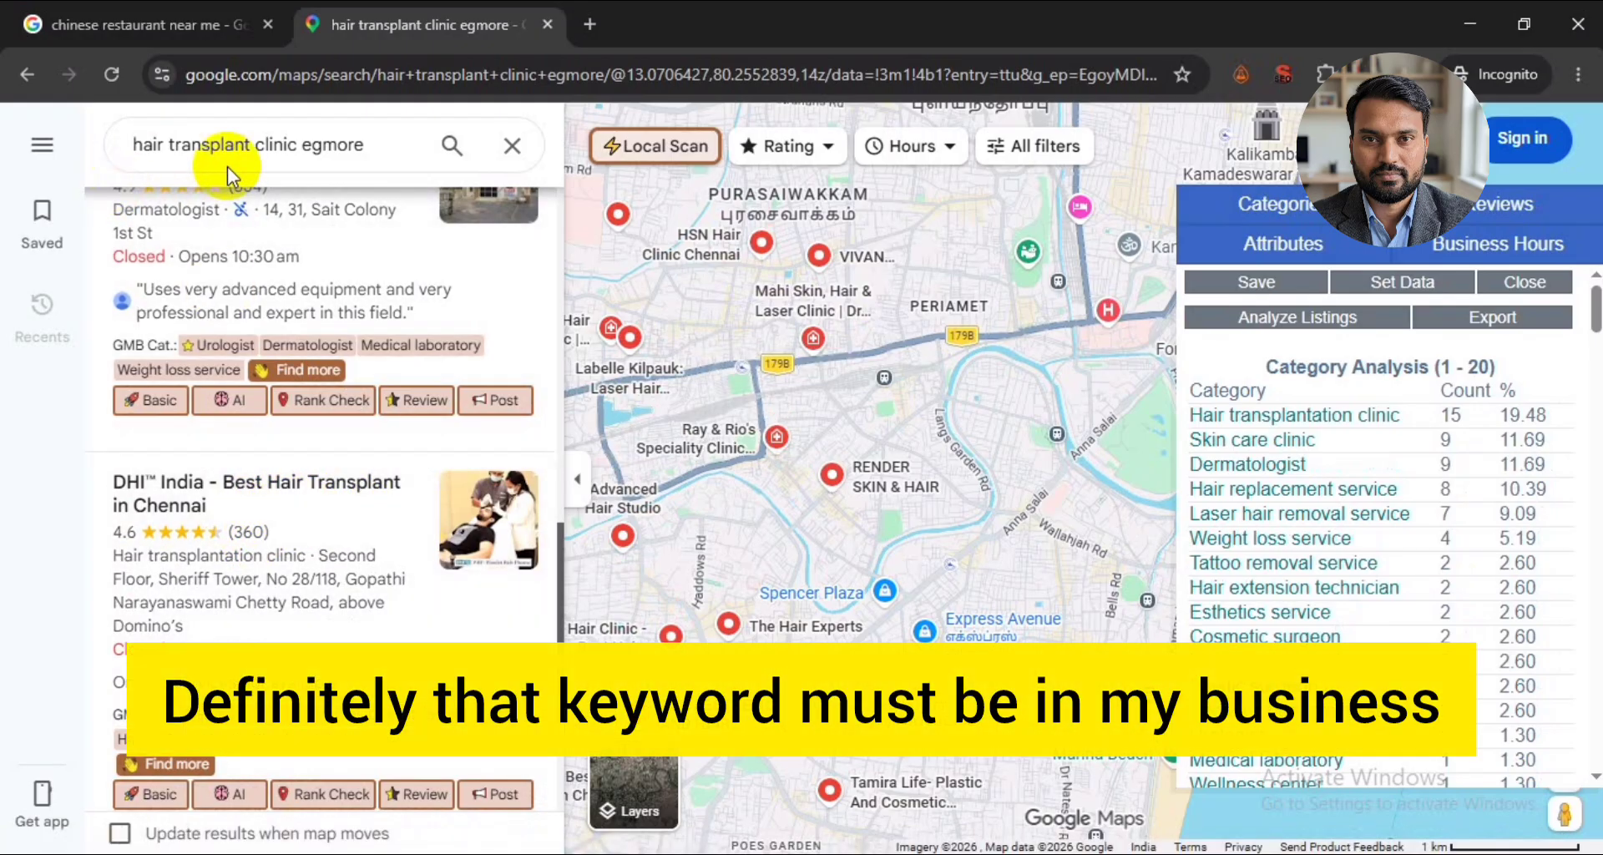
# - Return to the Google Business Profile form and continue with the business name "Venkatesh Hair Transplant Clinic Egmore"
pyautogui.hotkey('alt', 'Tab')
pyautogui.click(1175, 455)
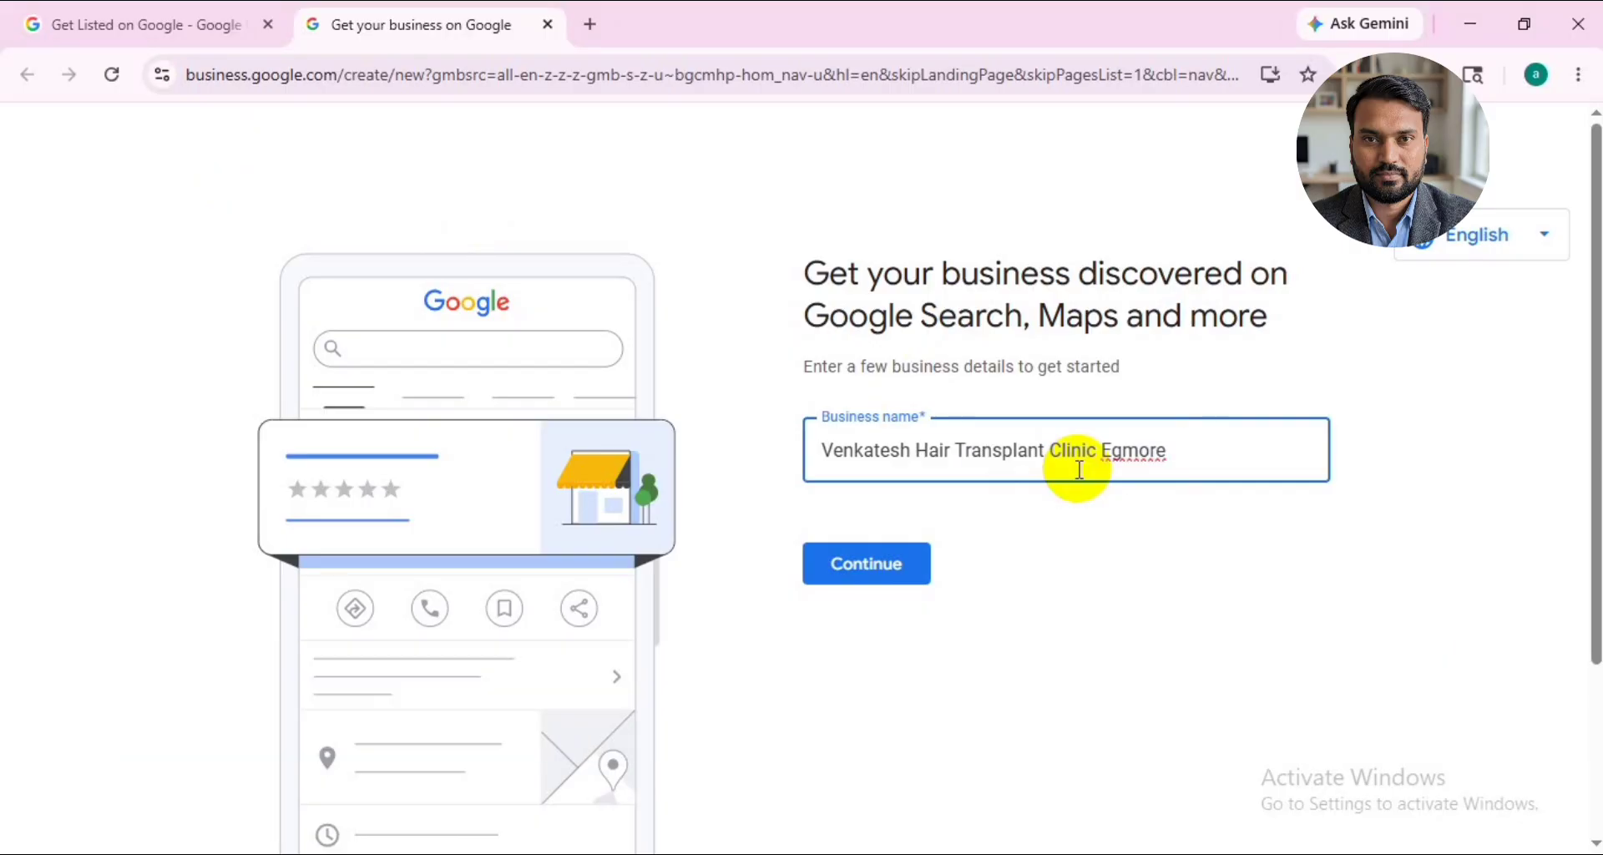
pyautogui.click(866, 564)
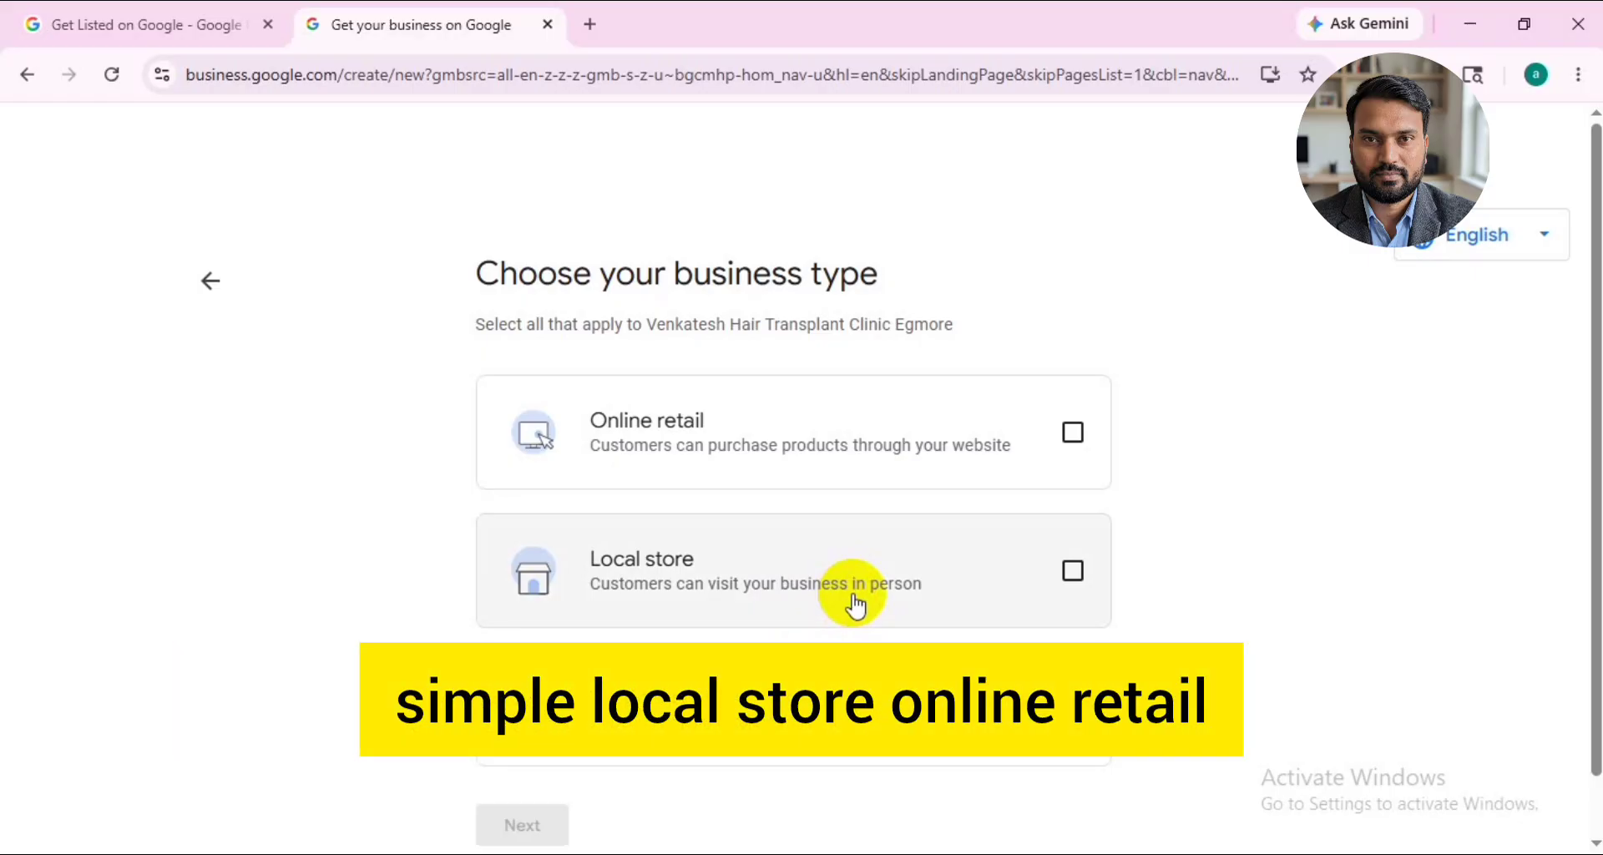
# - Set the business type to Local store only, leaving Online retail unselected
pyautogui.click(1073, 571)
pyautogui.click(1073, 434)
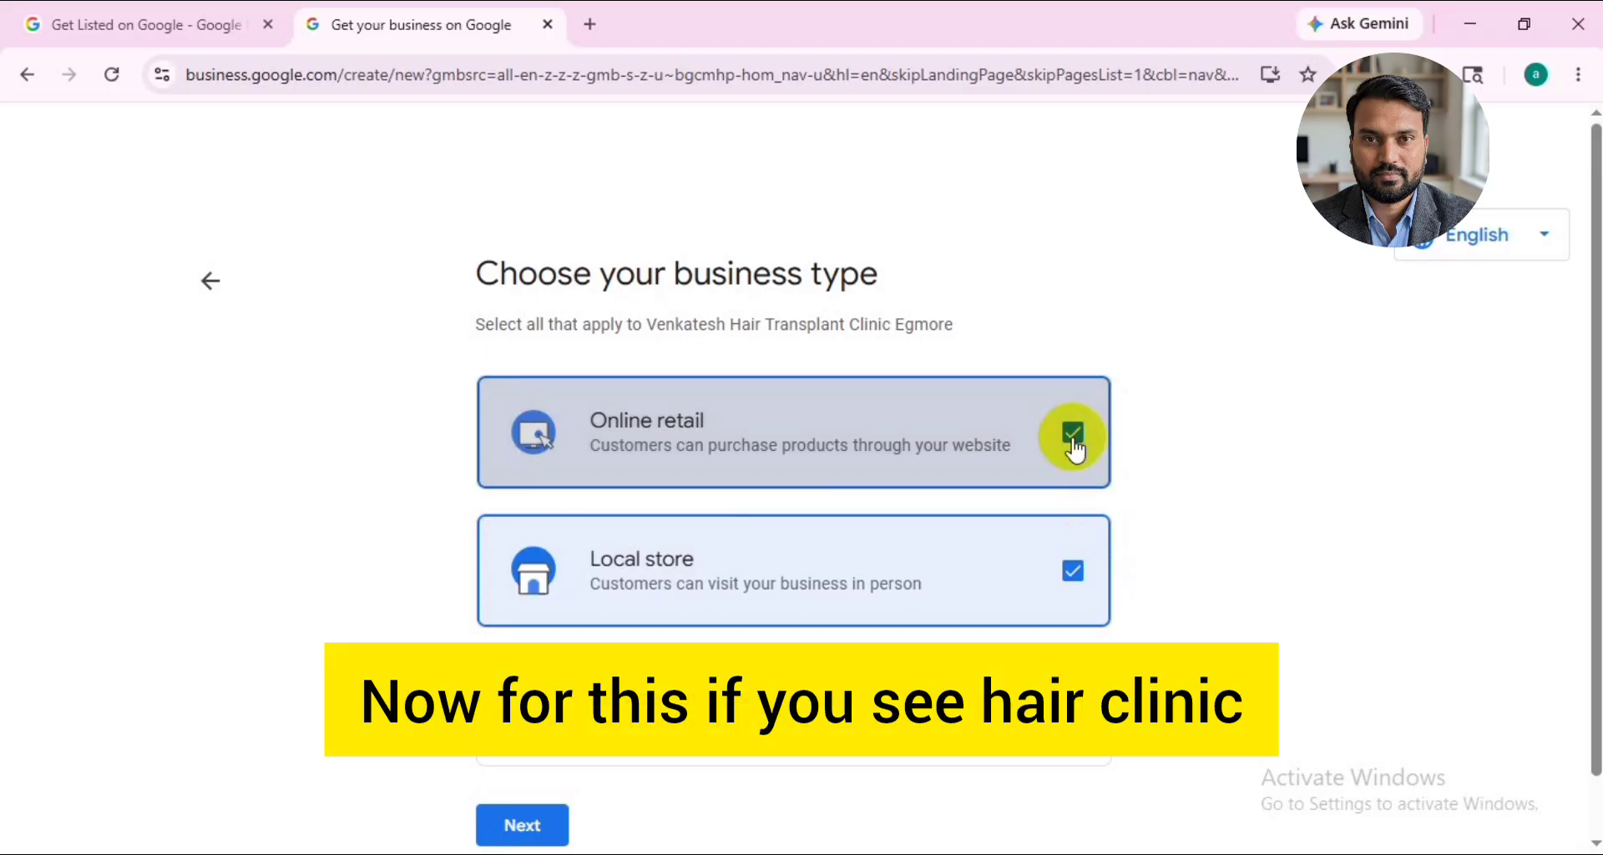
pyautogui.click(1074, 443)
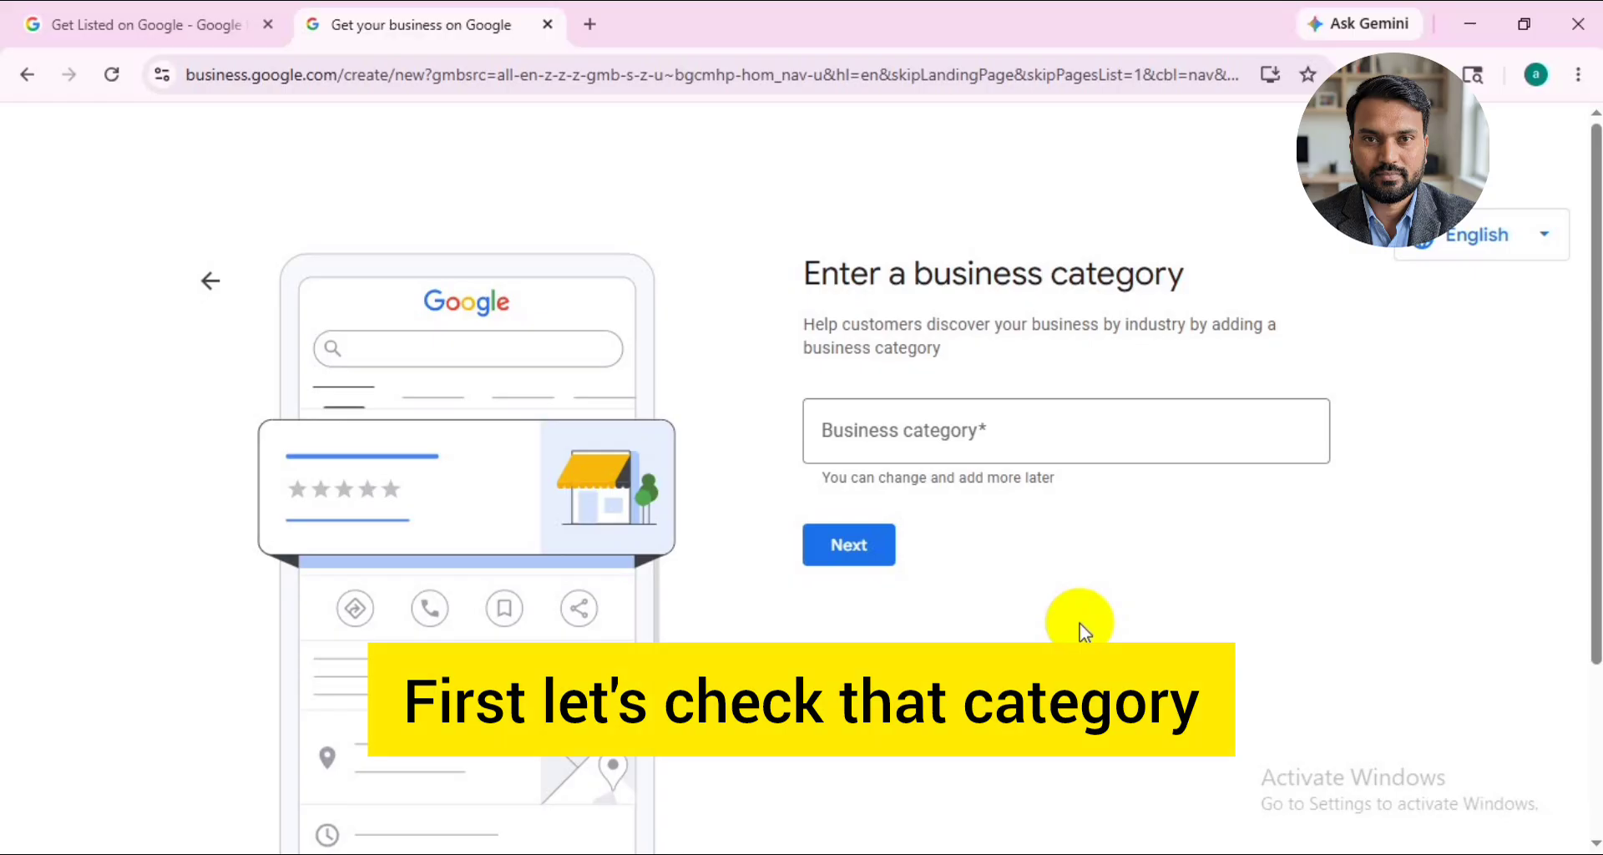
# - Search the business categories for "hair trans" and choose Hair transplantation clinic
pyautogui.click(985, 428)
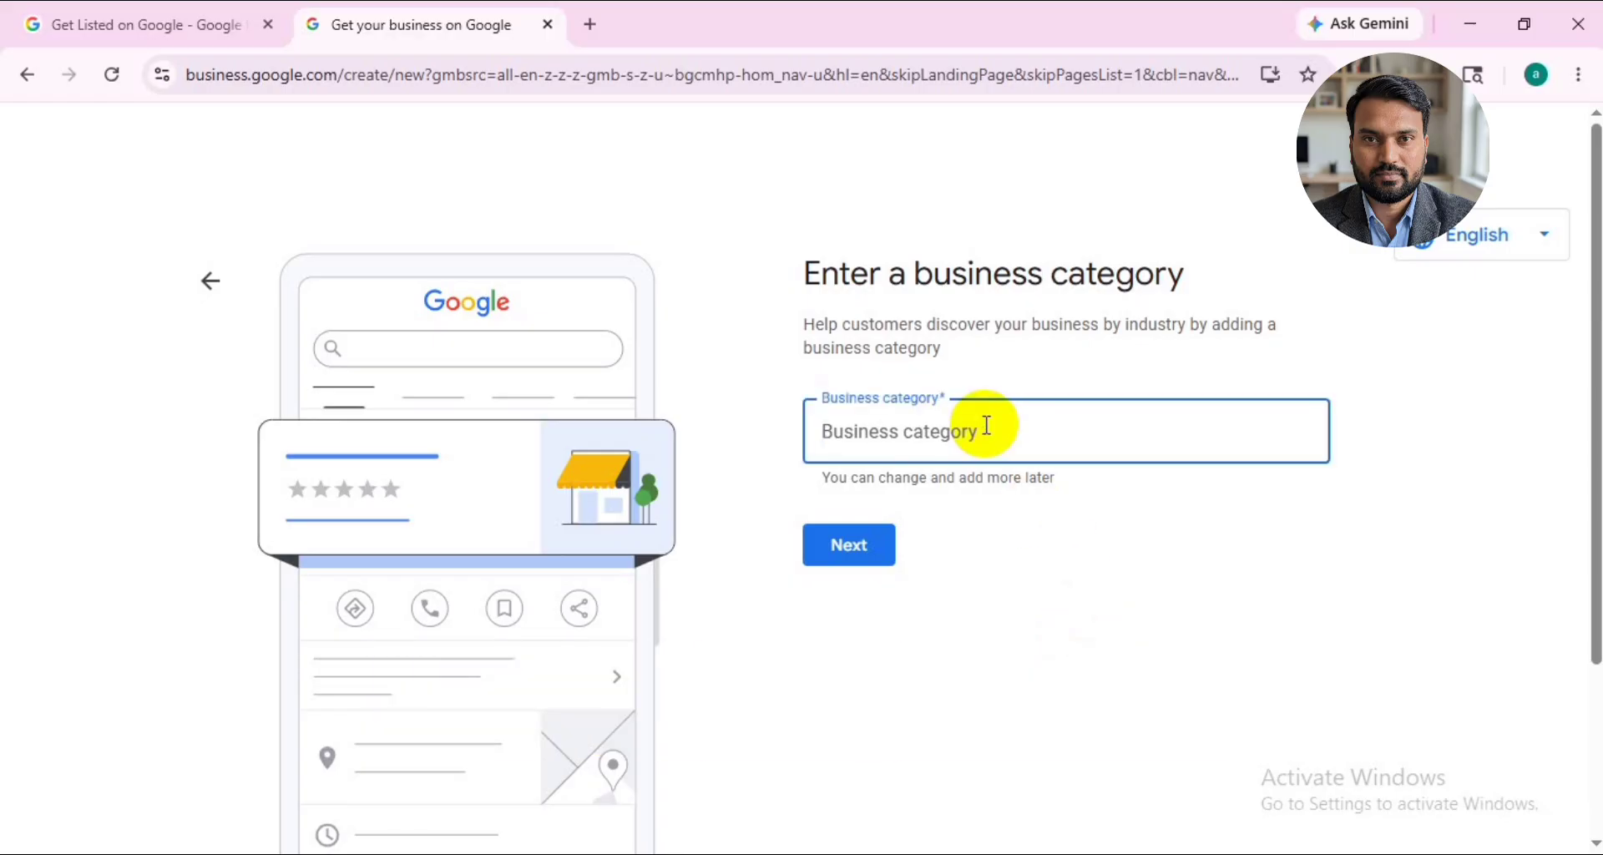
pyautogui.write('hair trans')
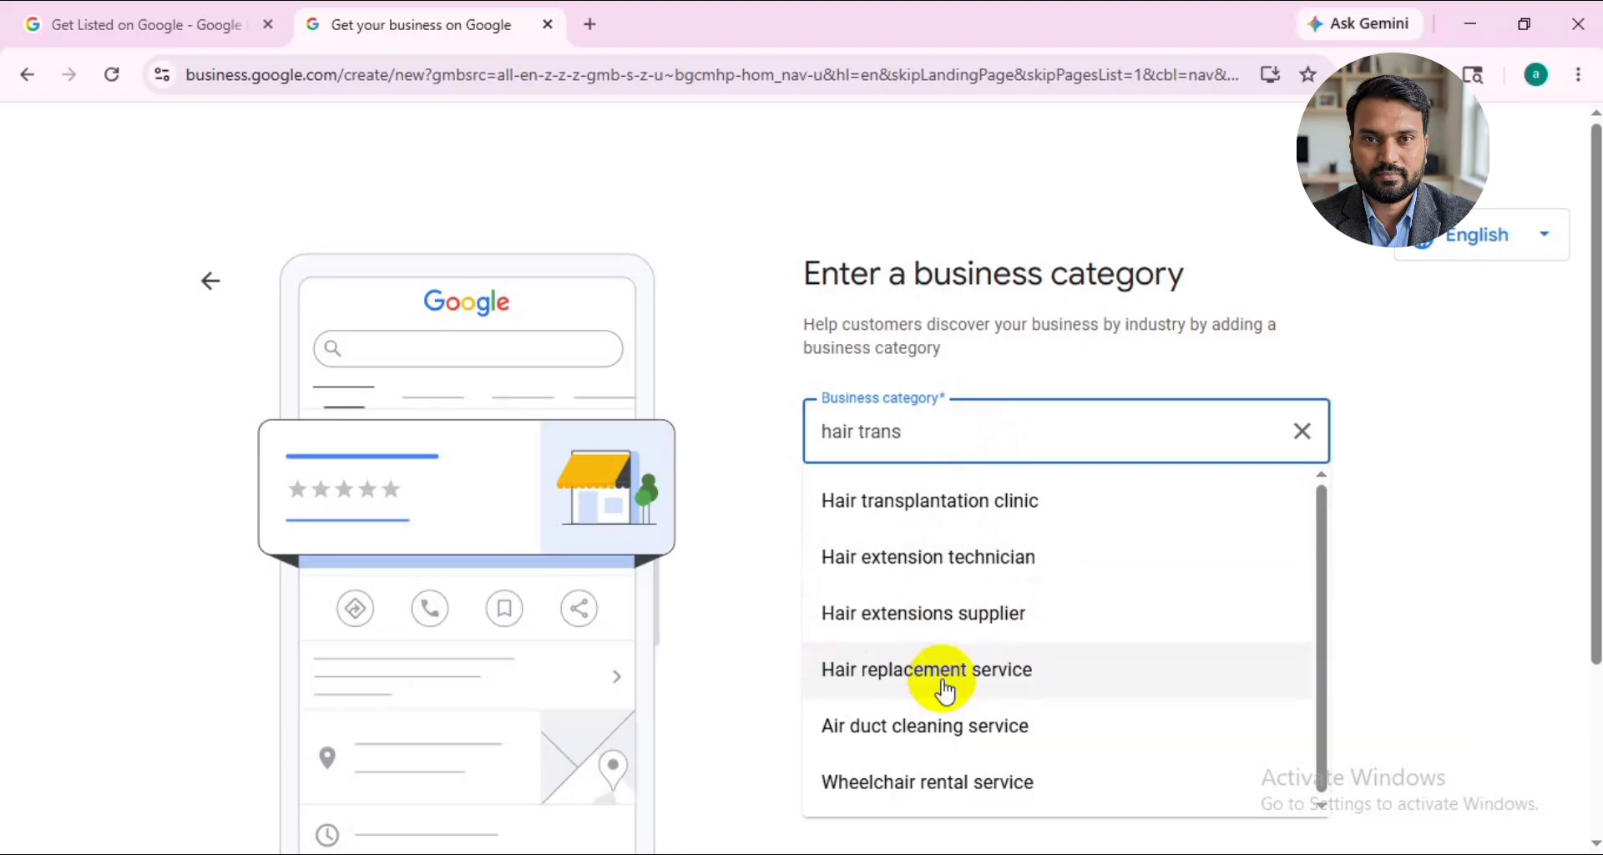
pyautogui.click(947, 520)
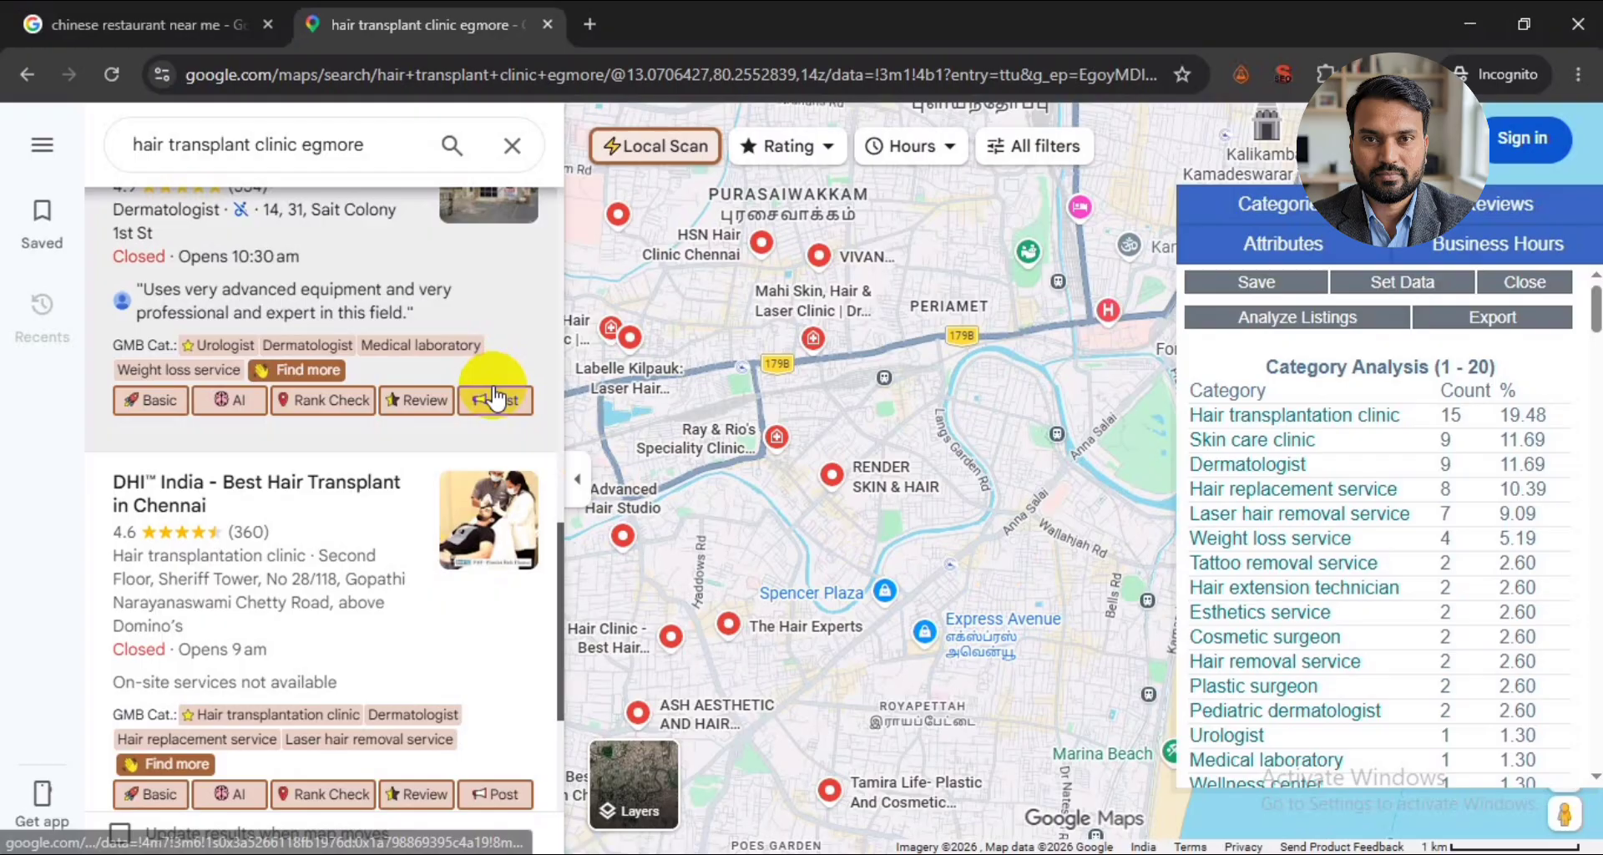
# - Switch to the Google Maps results for "hair transplant clinic egmore" and examine the categories used by the listed clinics
pyautogui.scroll(-5, 322, 314)
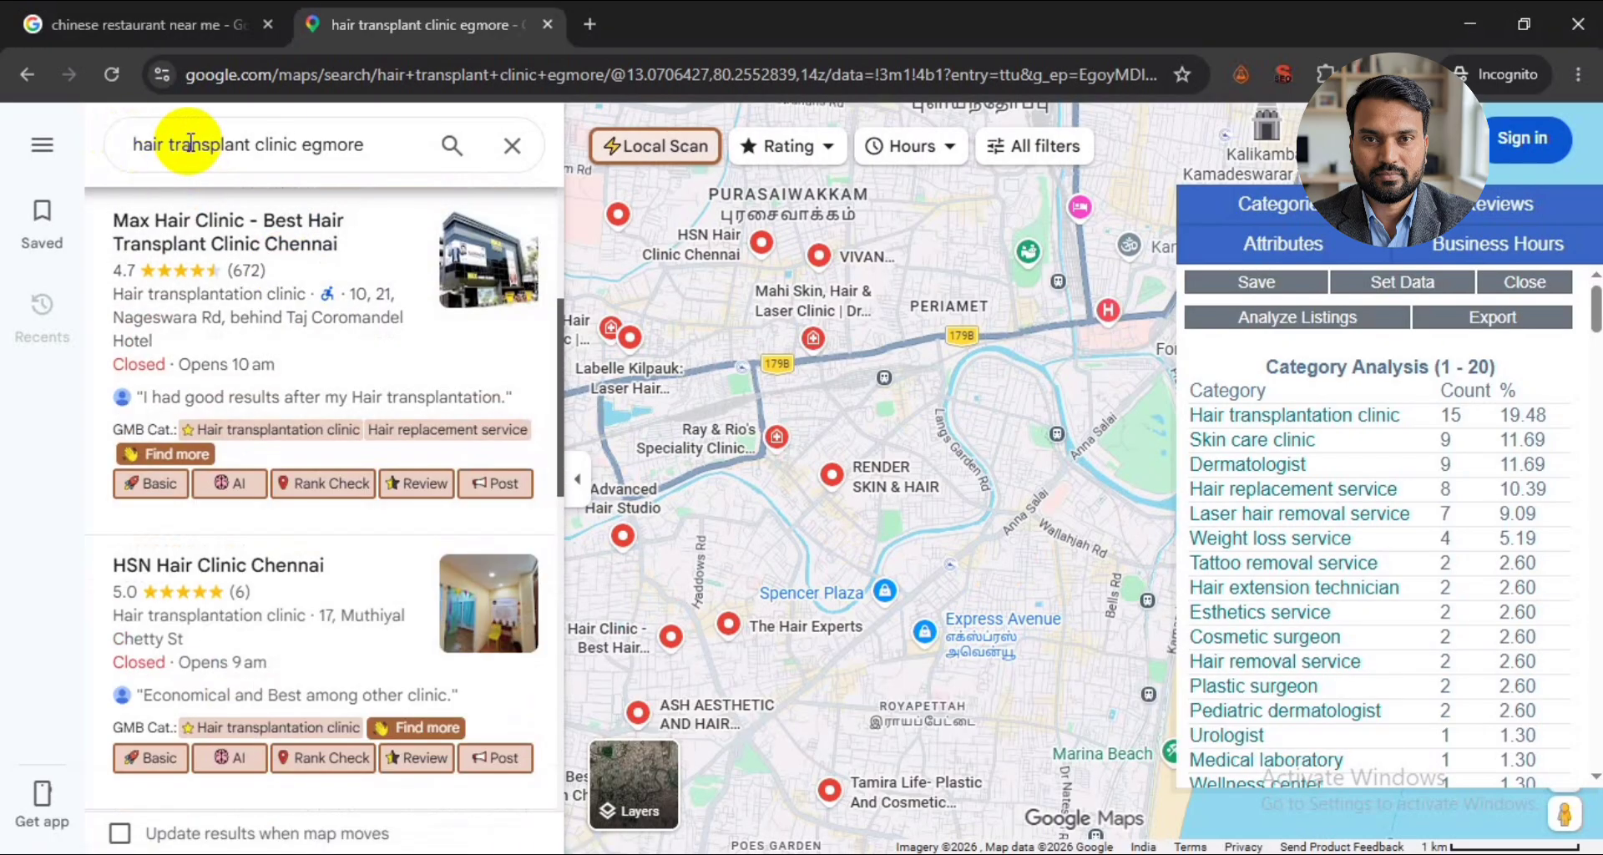
pyautogui.scroll(4, 190, 267)
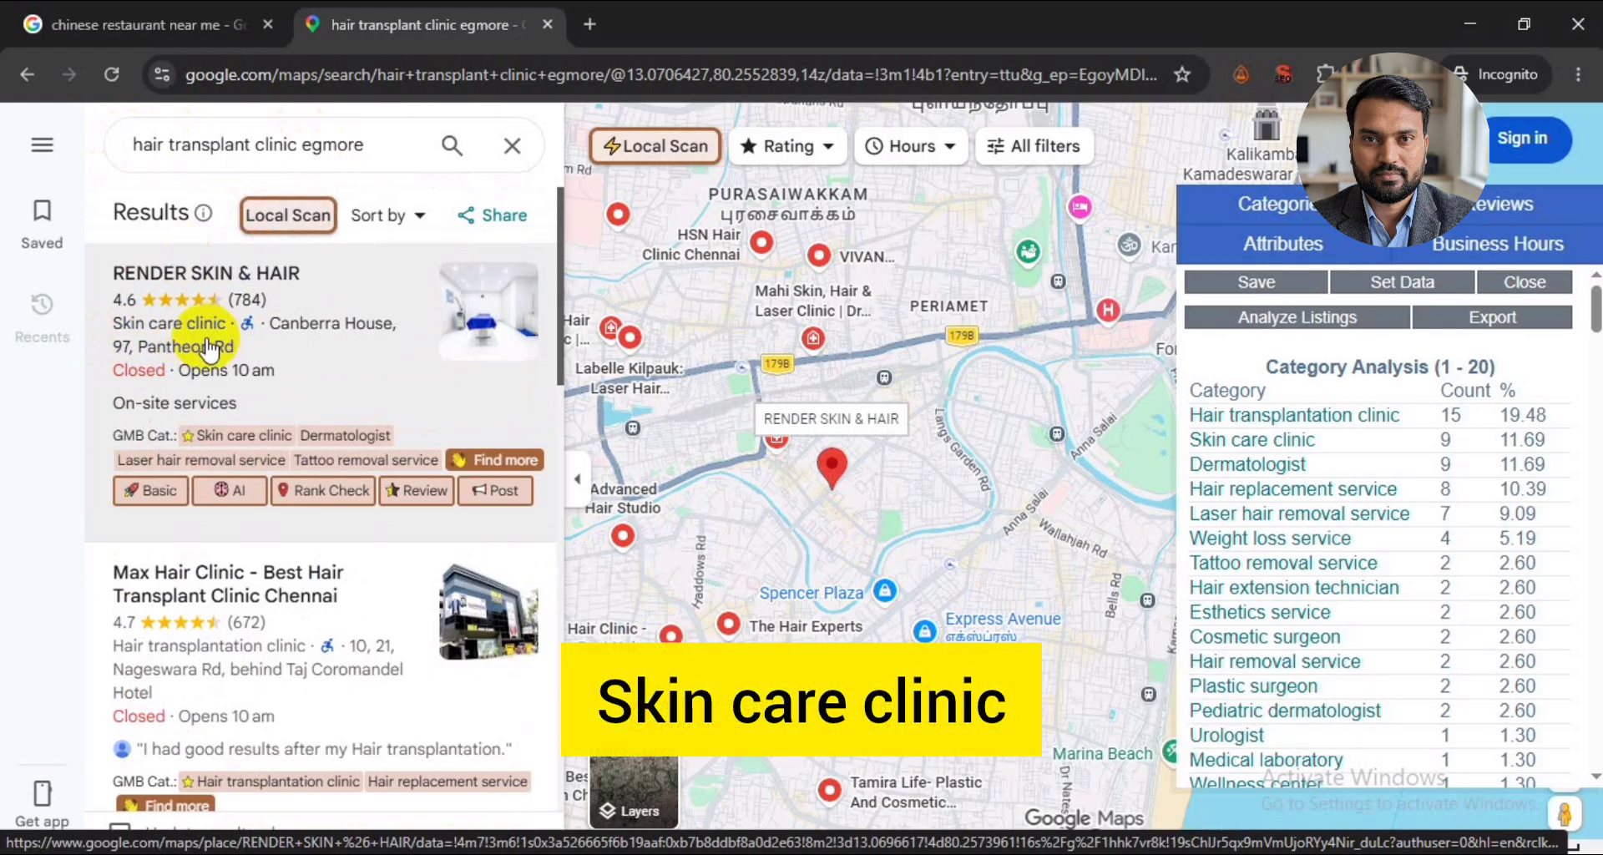
pyautogui.scroll(-3, 209, 349)
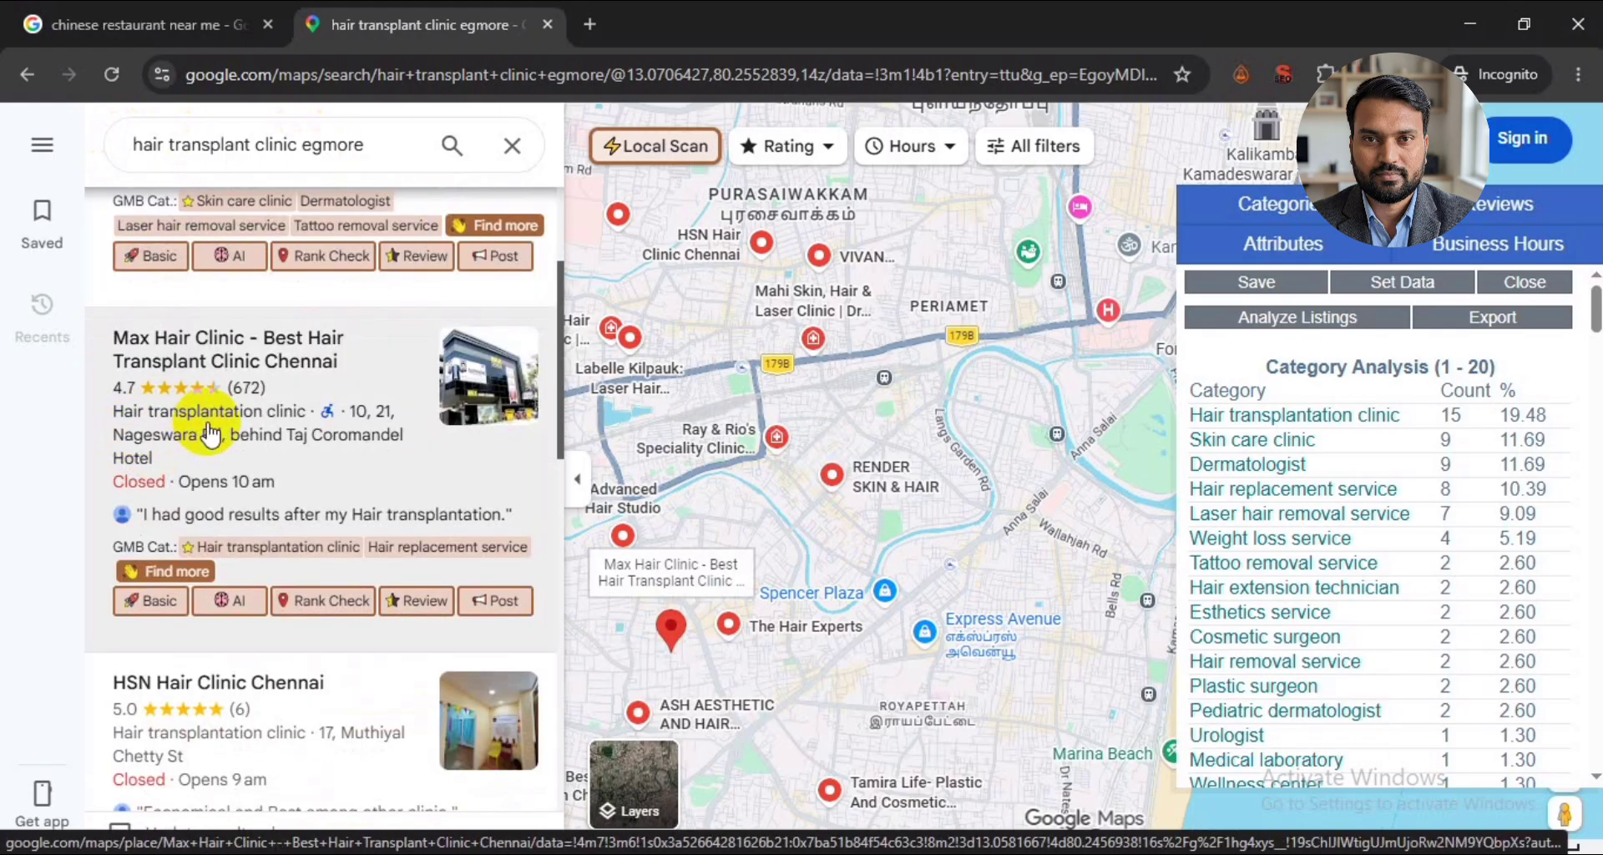
pyautogui.scroll(-6, 209, 434)
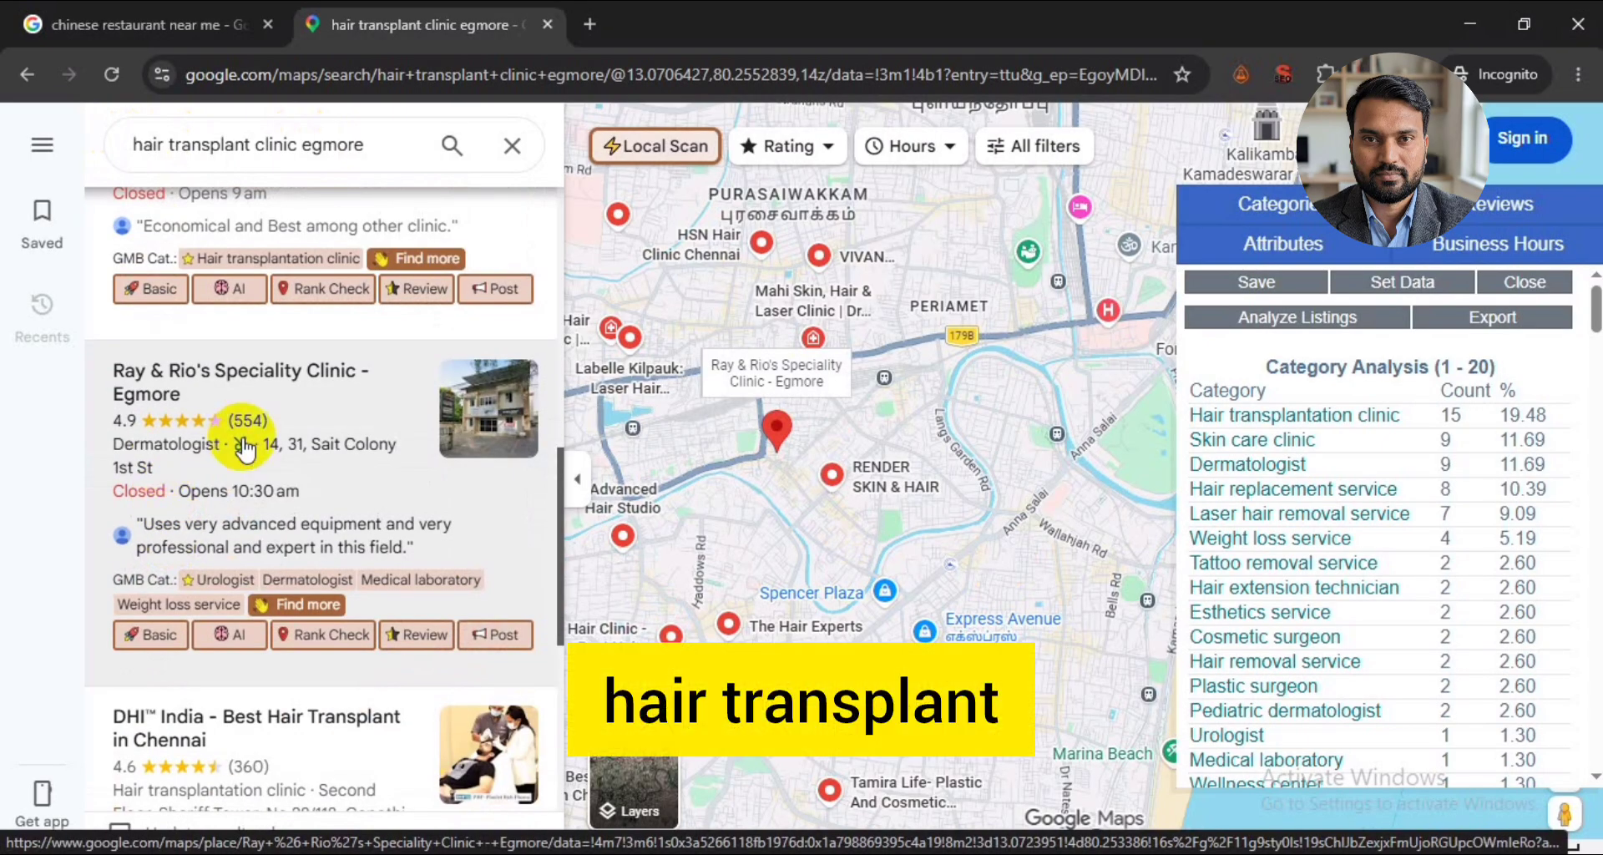
pyautogui.scroll(-8, 244, 450)
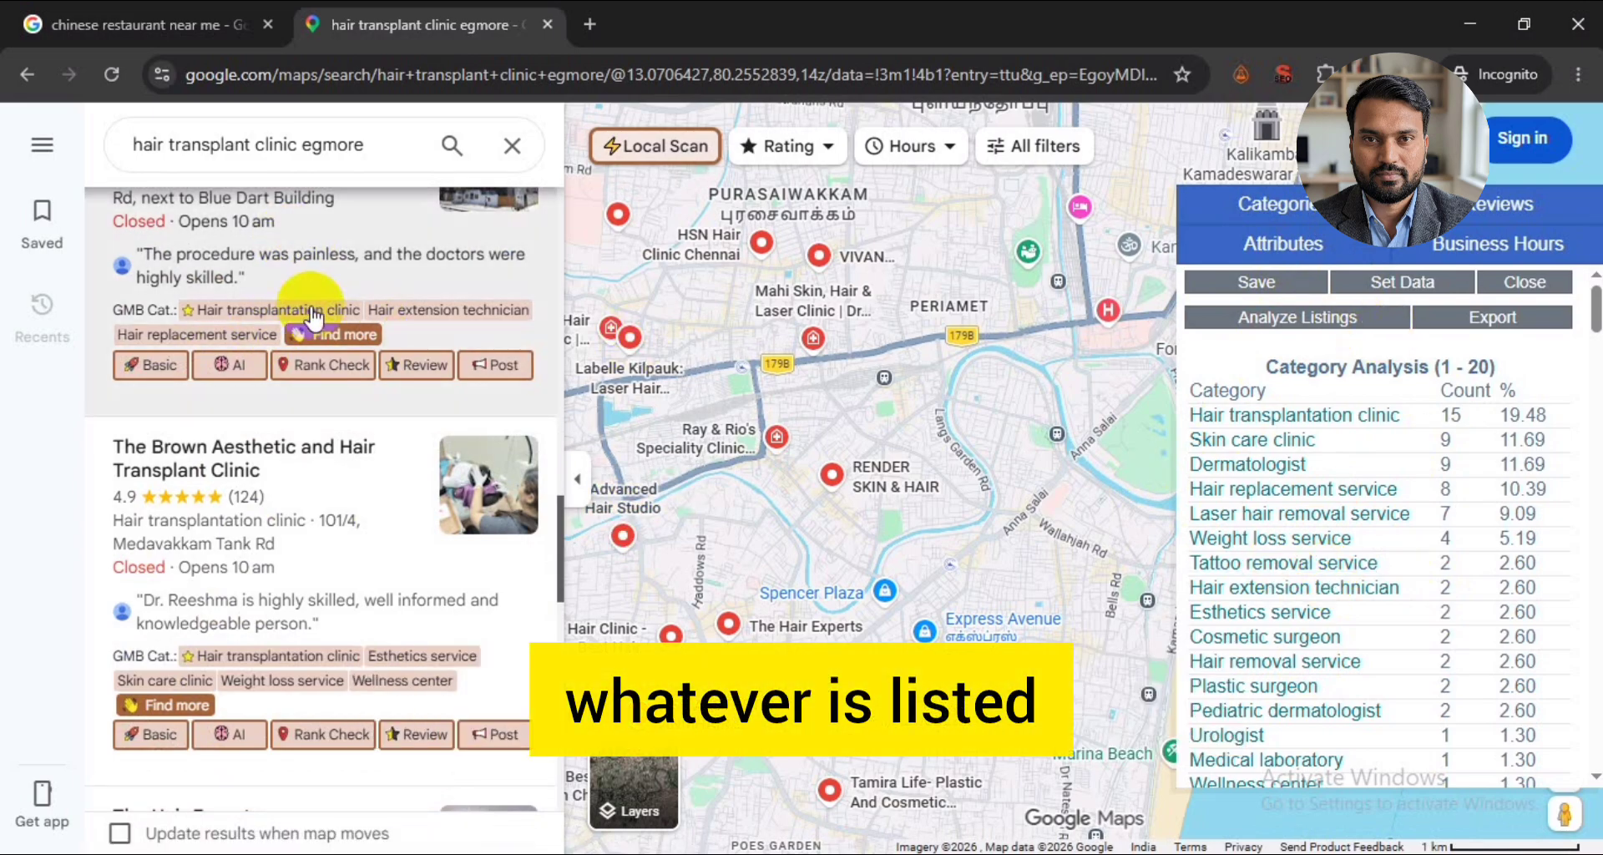
pyautogui.scroll(-6, 313, 318)
pyautogui.scroll(-3, 313, 318)
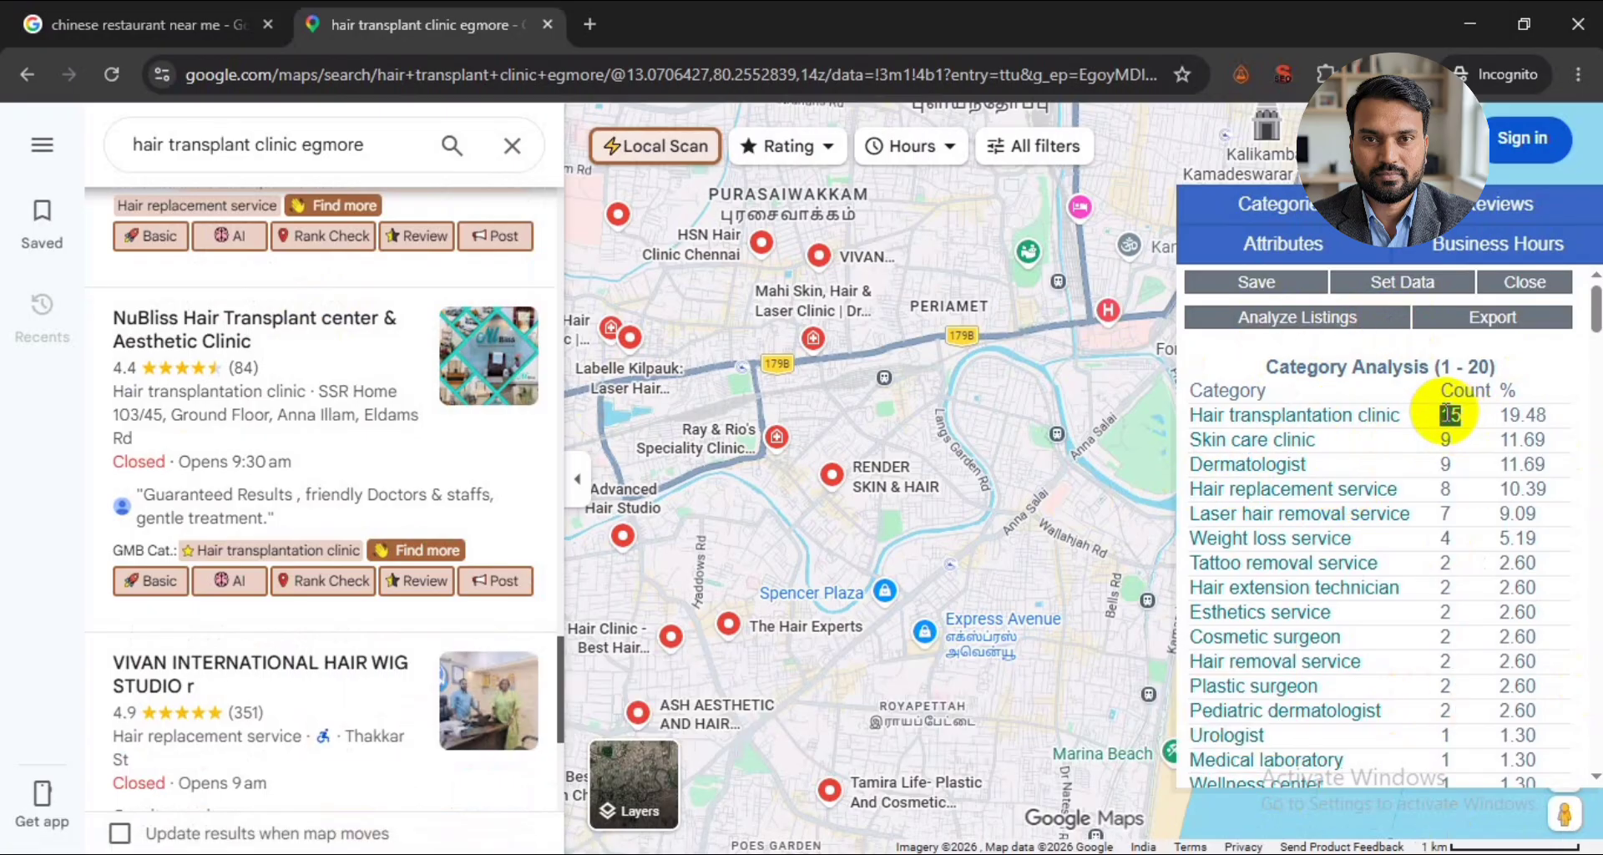
# - Compare the counts of Hair transplantation clinic, Skin care clinic and Dermatologist in the Category Analysis table
pyautogui.moveTo(1405, 414); pyautogui.dragTo(1191, 428)
pyautogui.click(1449, 437)
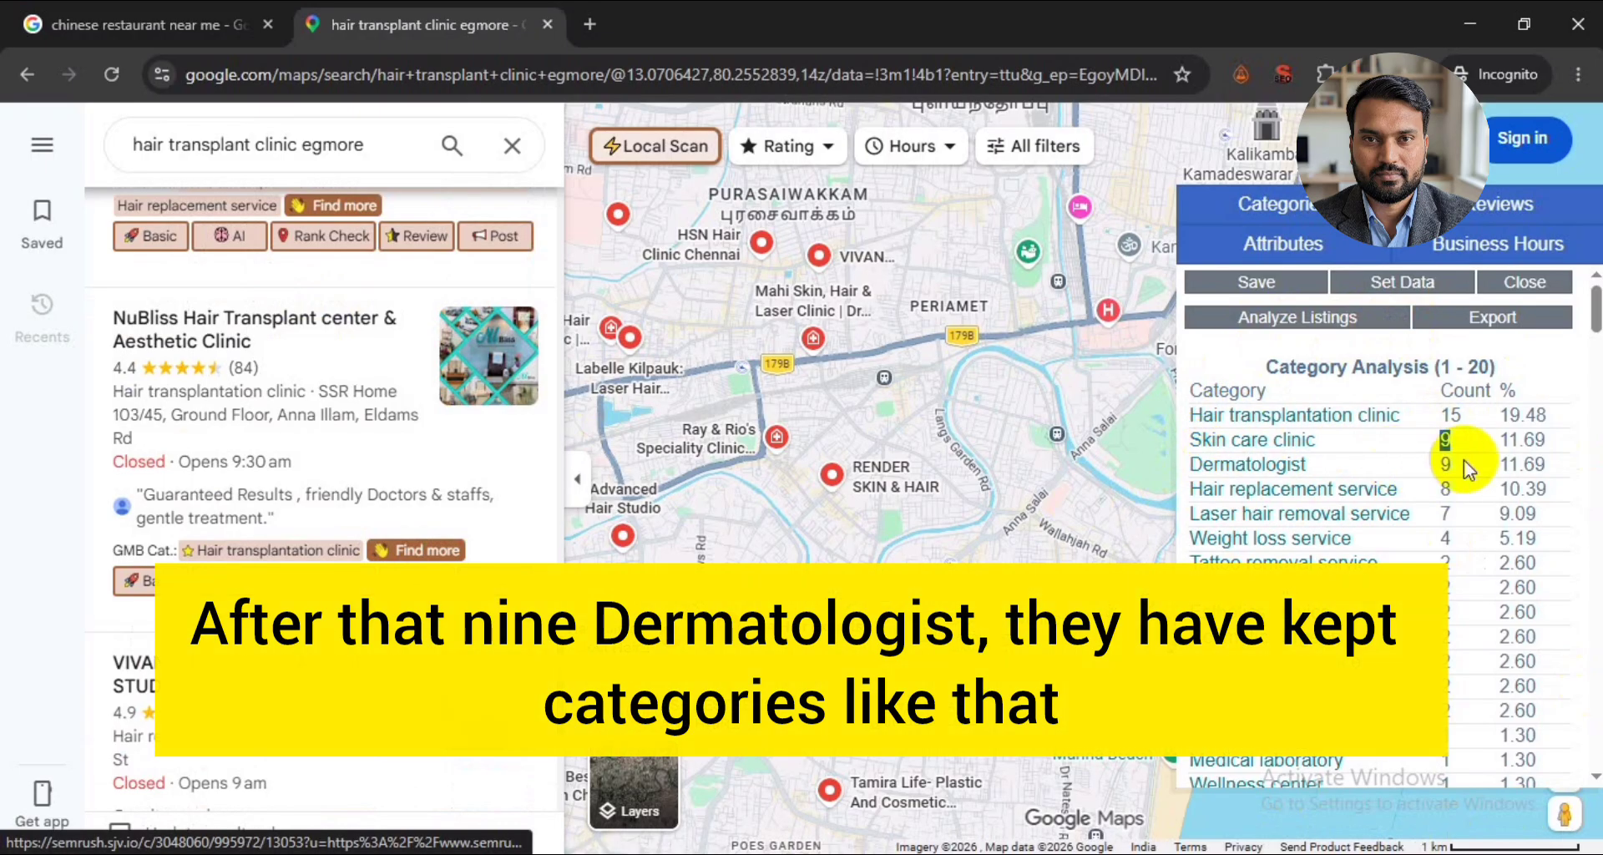
pyautogui.click(1434, 464)
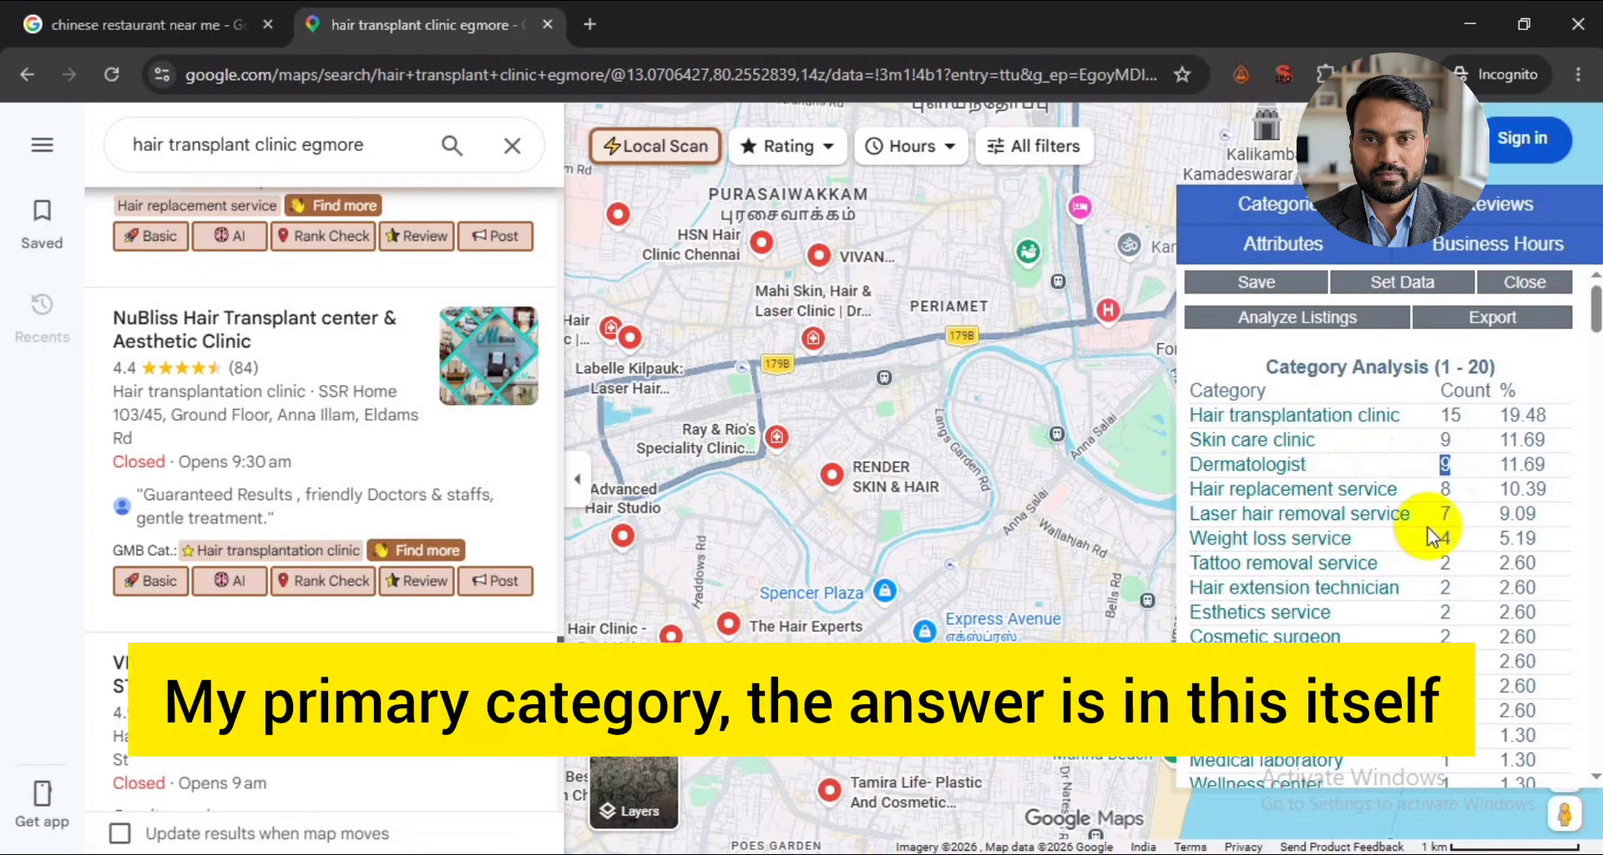
pyautogui.moveTo(1400, 415); pyautogui.dragTo(1192, 421)
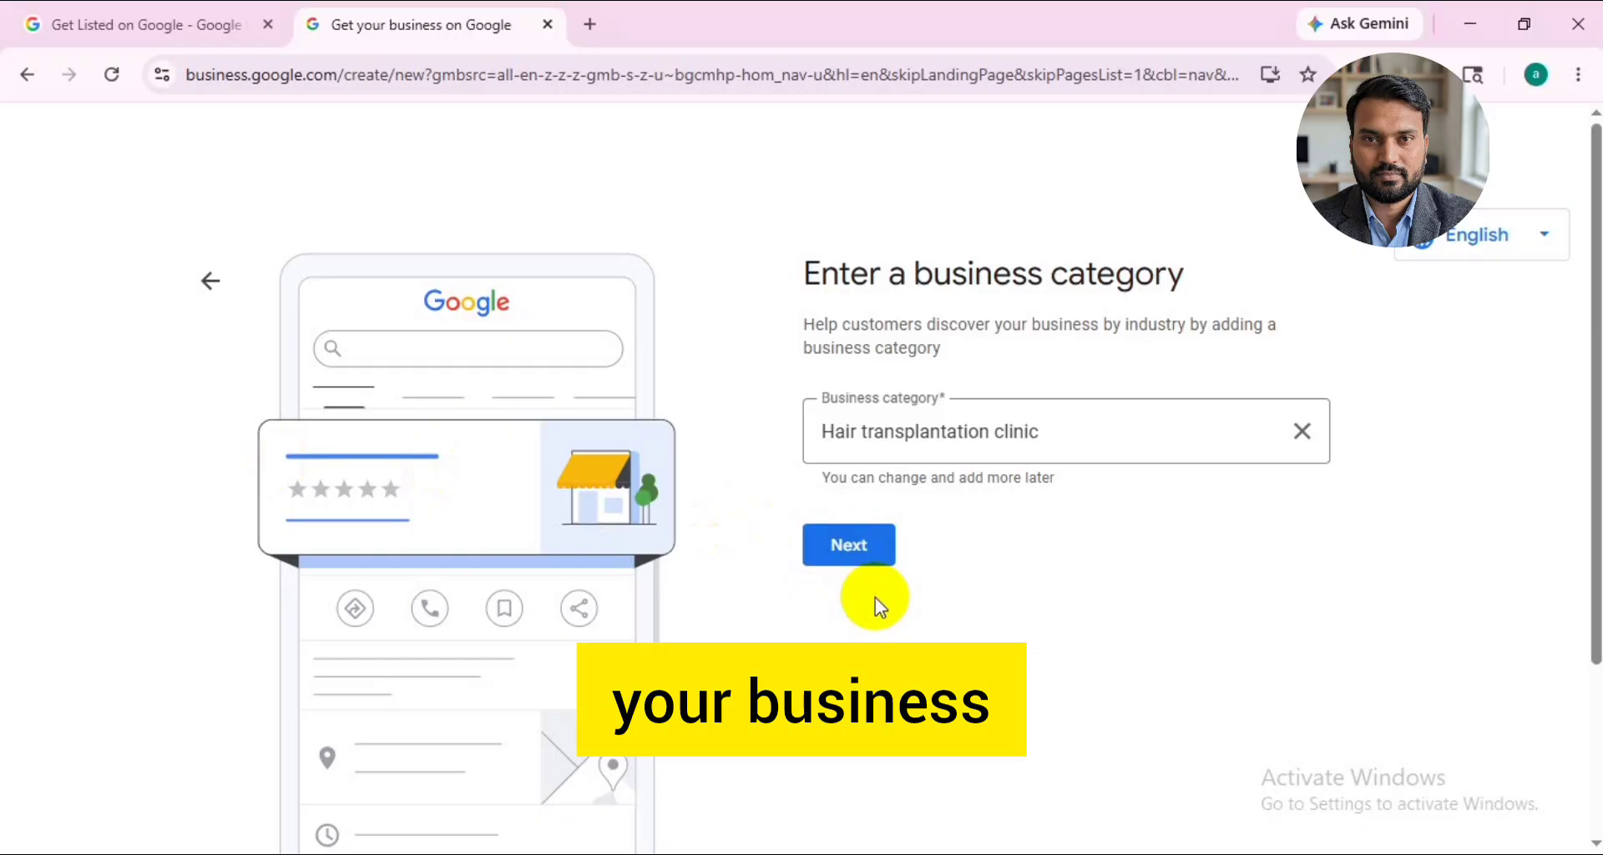
# - Go back over the top-ranking clinics in Google Maps and check each one's primary and additional categories
pyautogui.hotkey('alt', 'Tab')
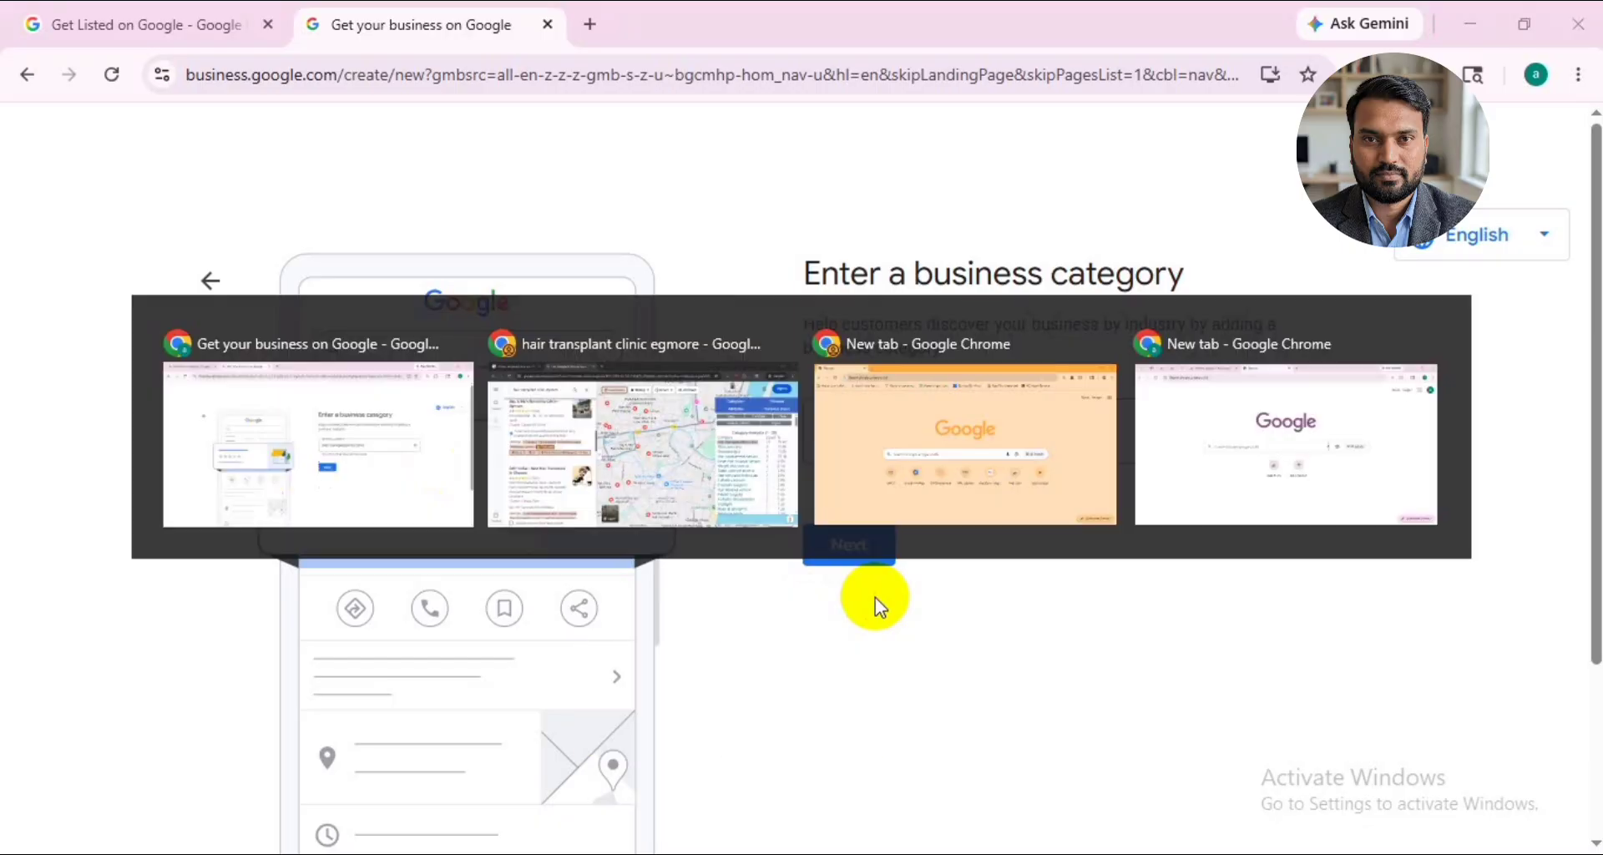
pyautogui.scroll(5, 400, 490)
pyautogui.scroll(3, 317, 313)
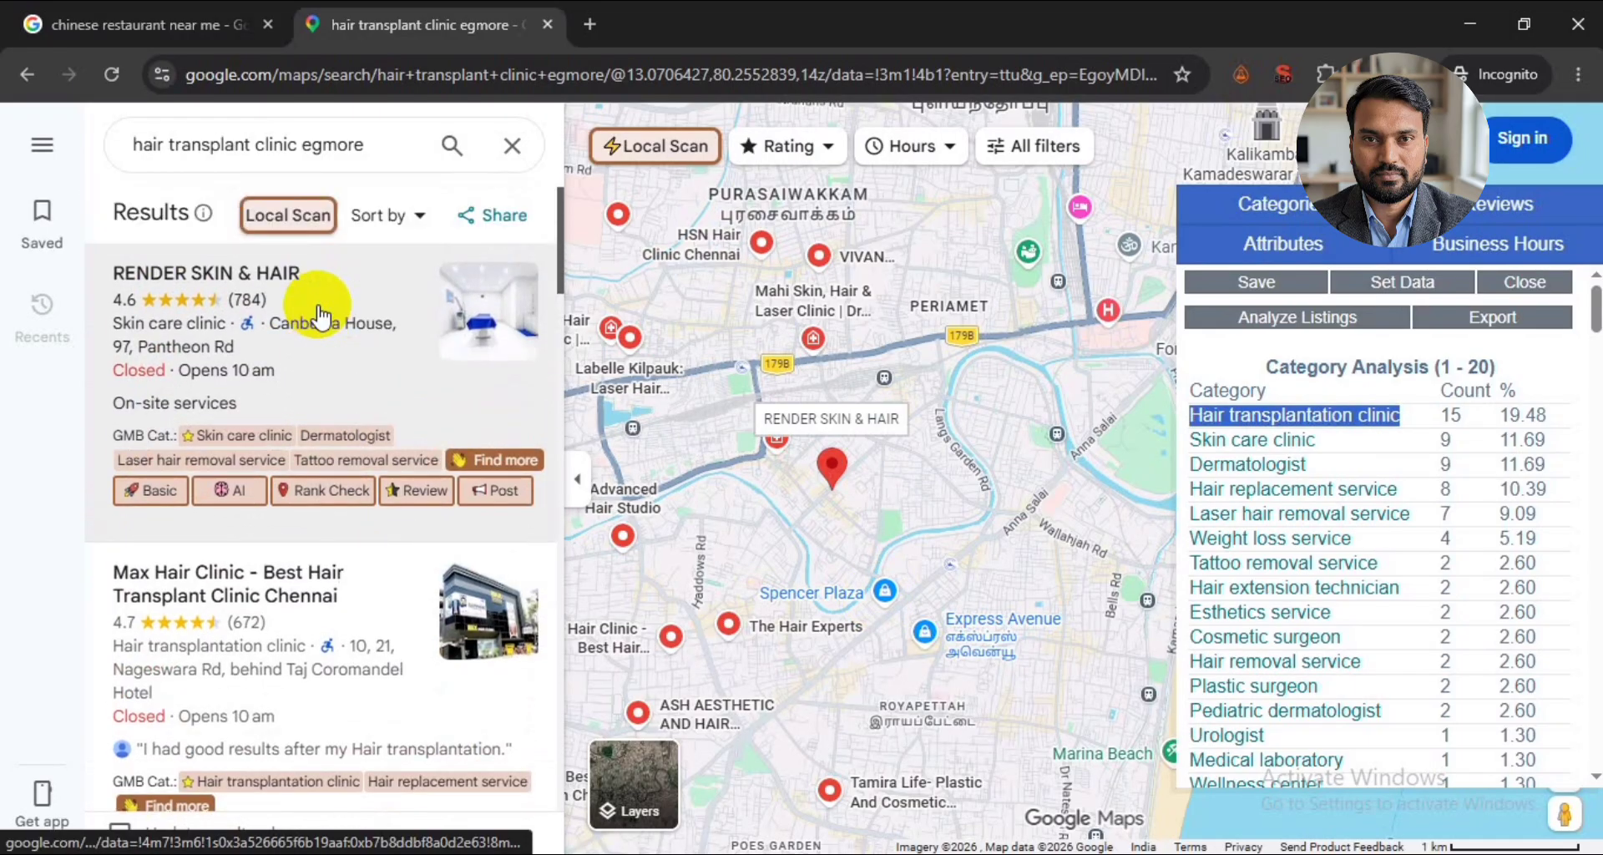
pyautogui.scroll(-1, 320, 376)
pyautogui.scroll(2, 317, 468)
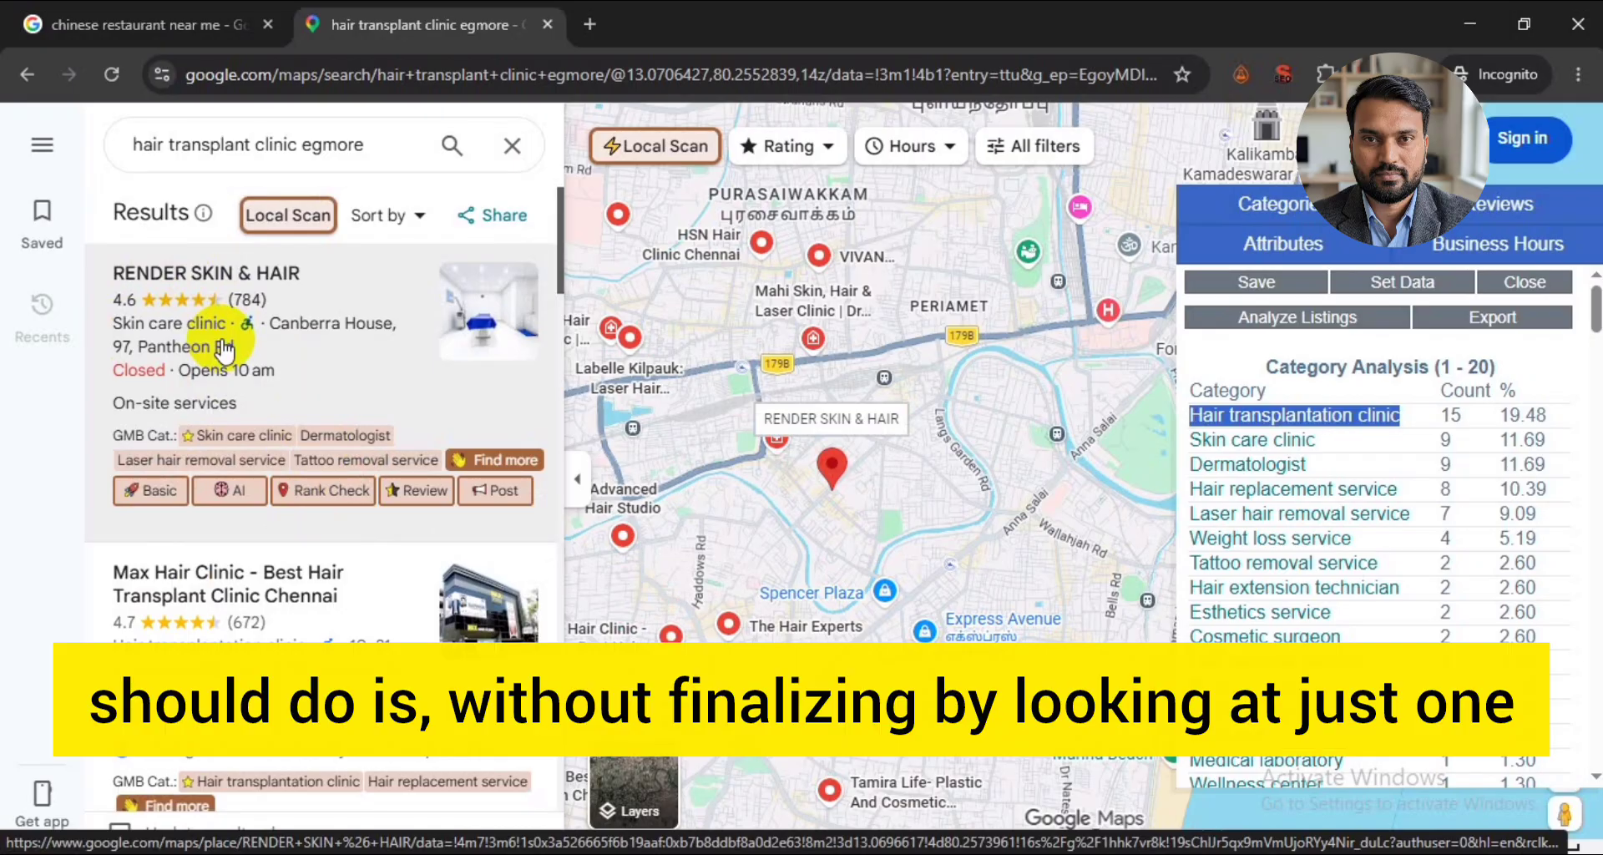
pyautogui.scroll(-3, 224, 346)
pyautogui.scroll(1, 222, 342)
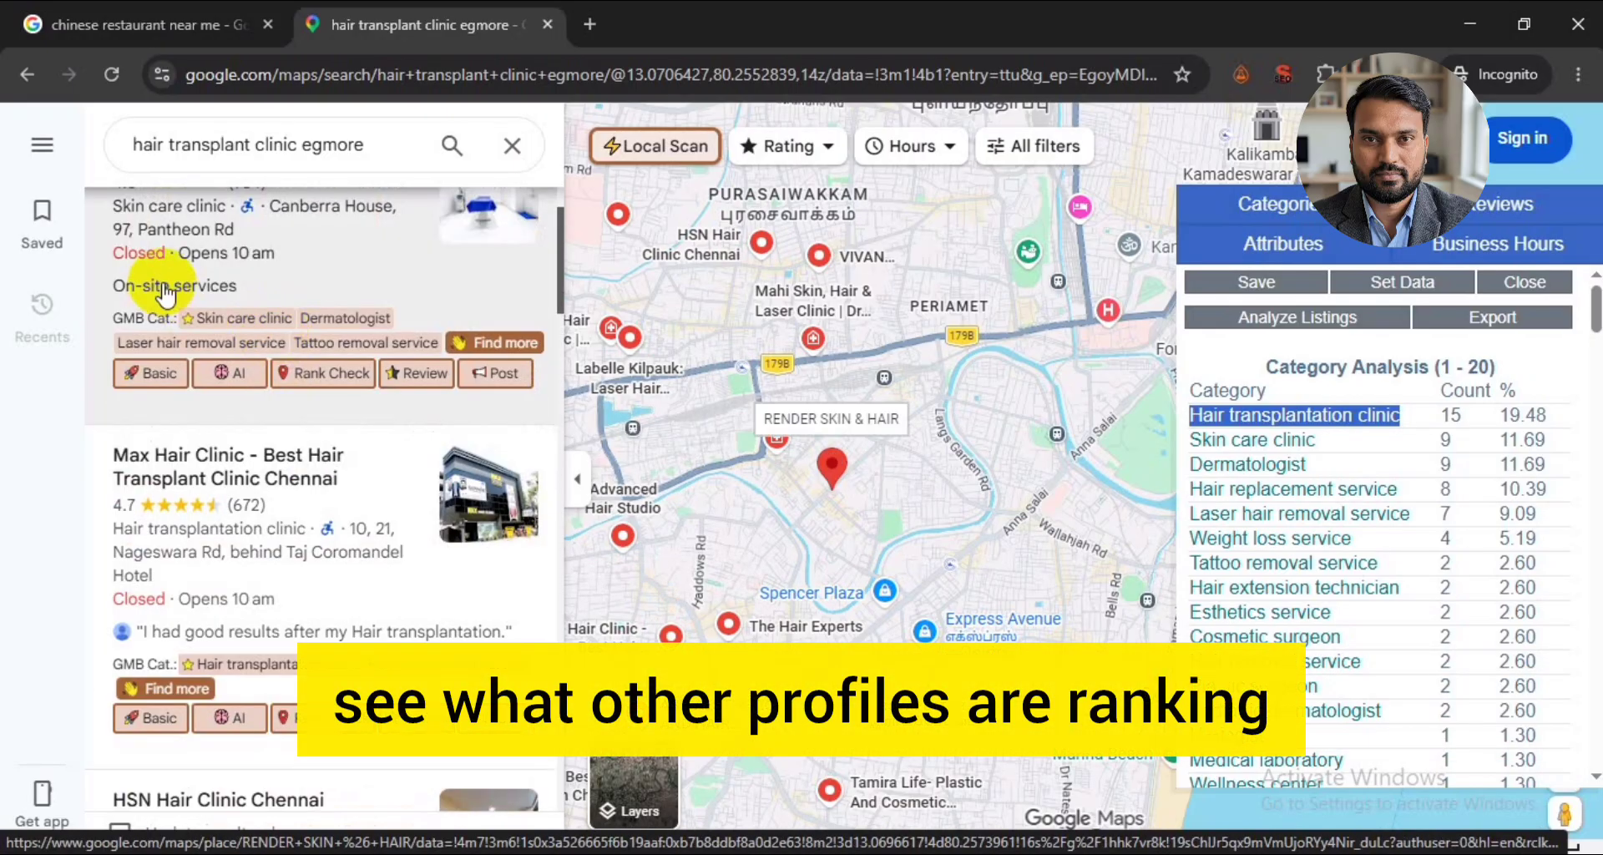
pyautogui.scroll(-3, 288, 265)
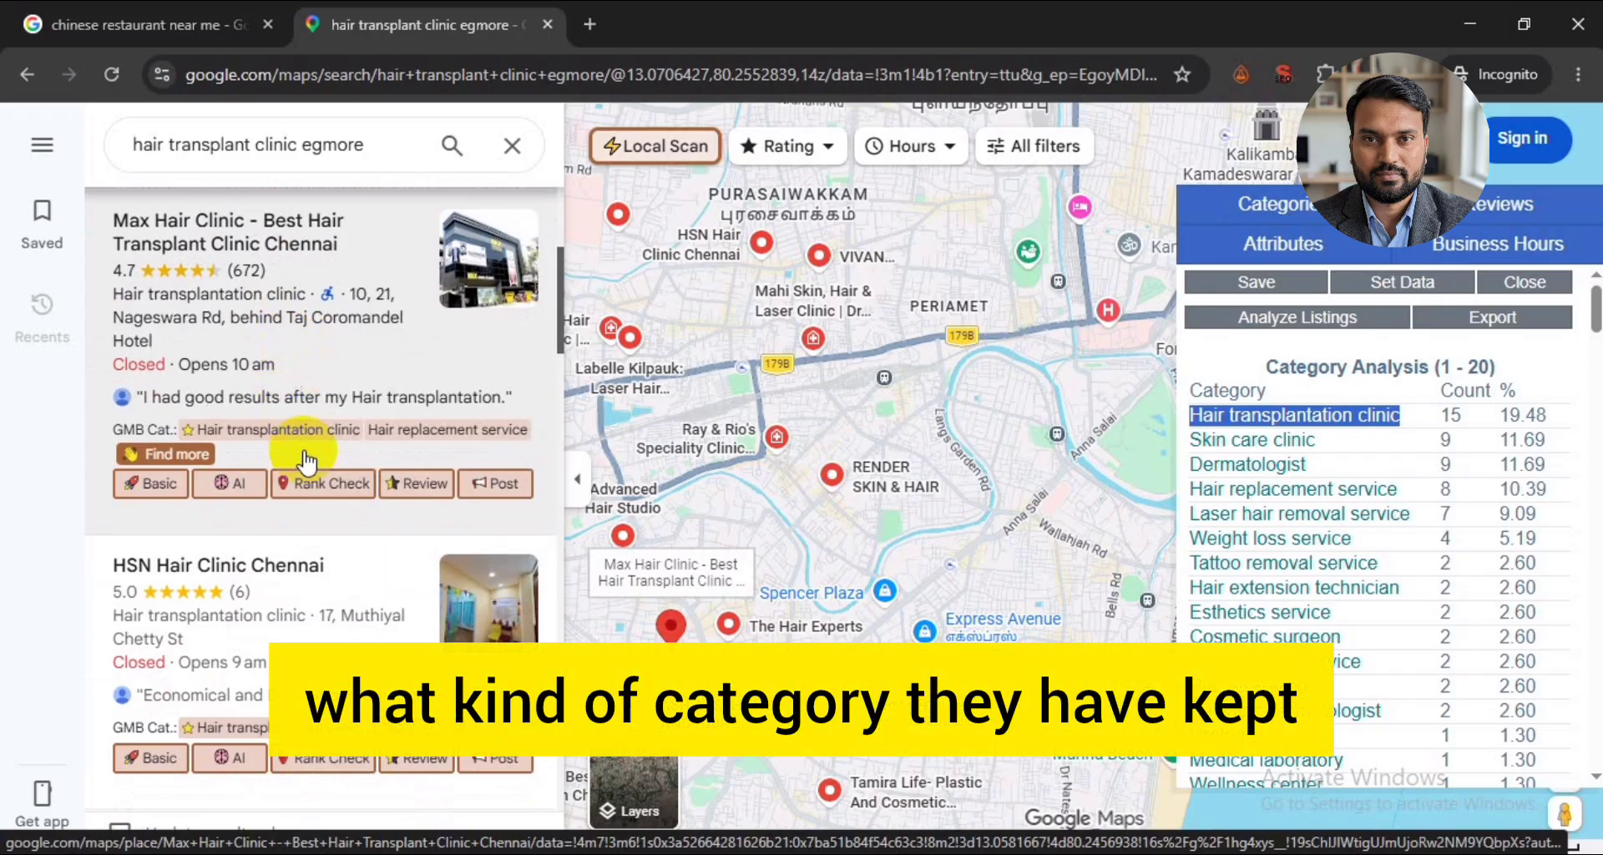
pyautogui.scroll(-10, 243, 519)
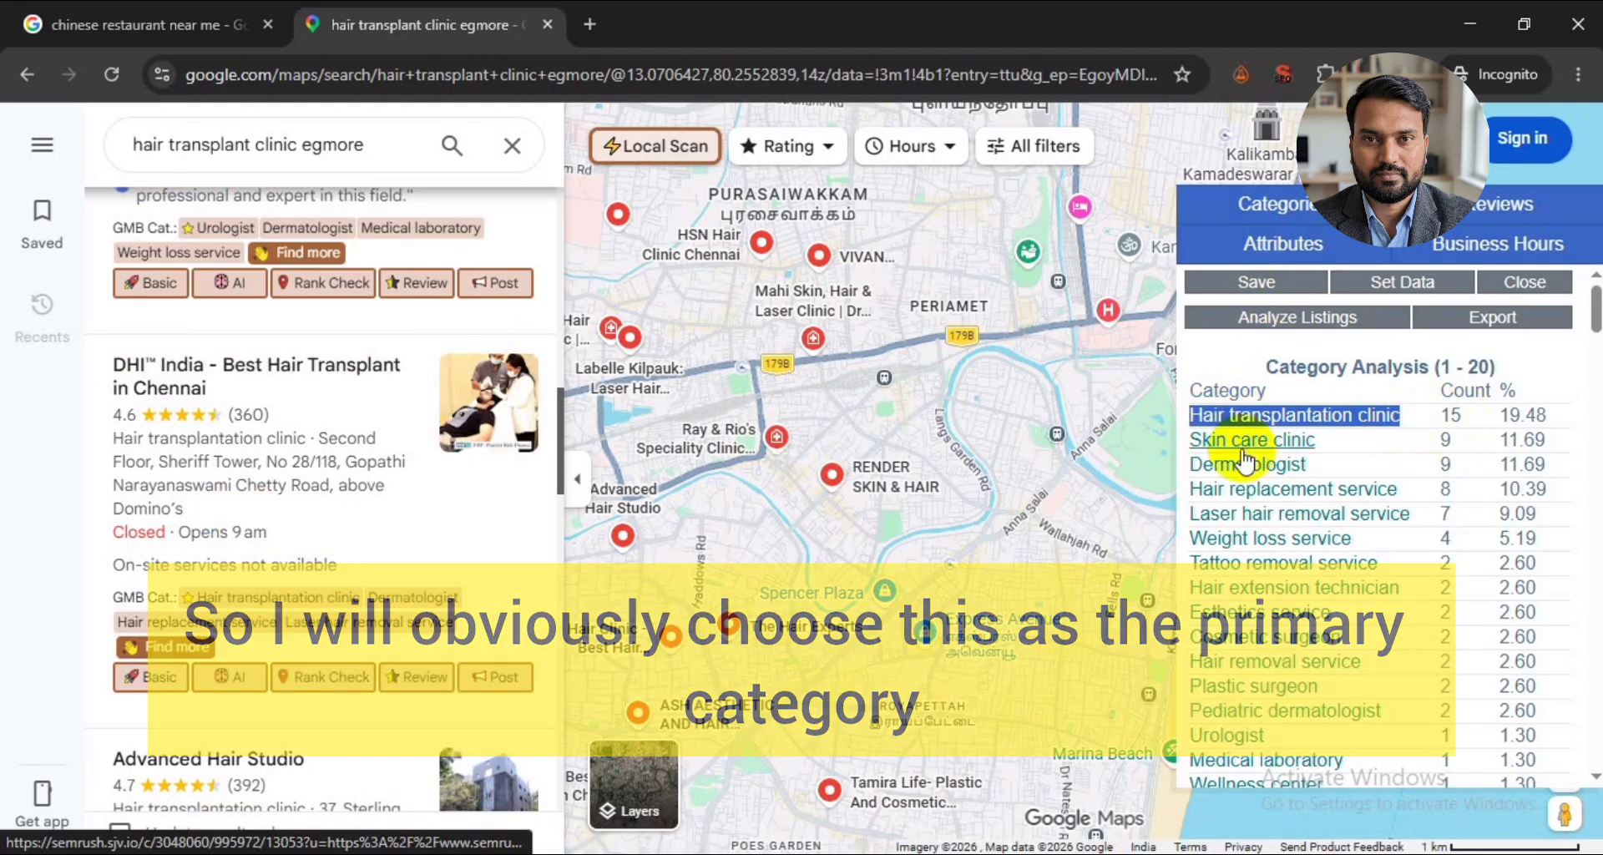
# - Return to the Google Business Profile form and continue with Hair transplantation clinic as the business category
pyautogui.hotkey('alt', 'Tab')
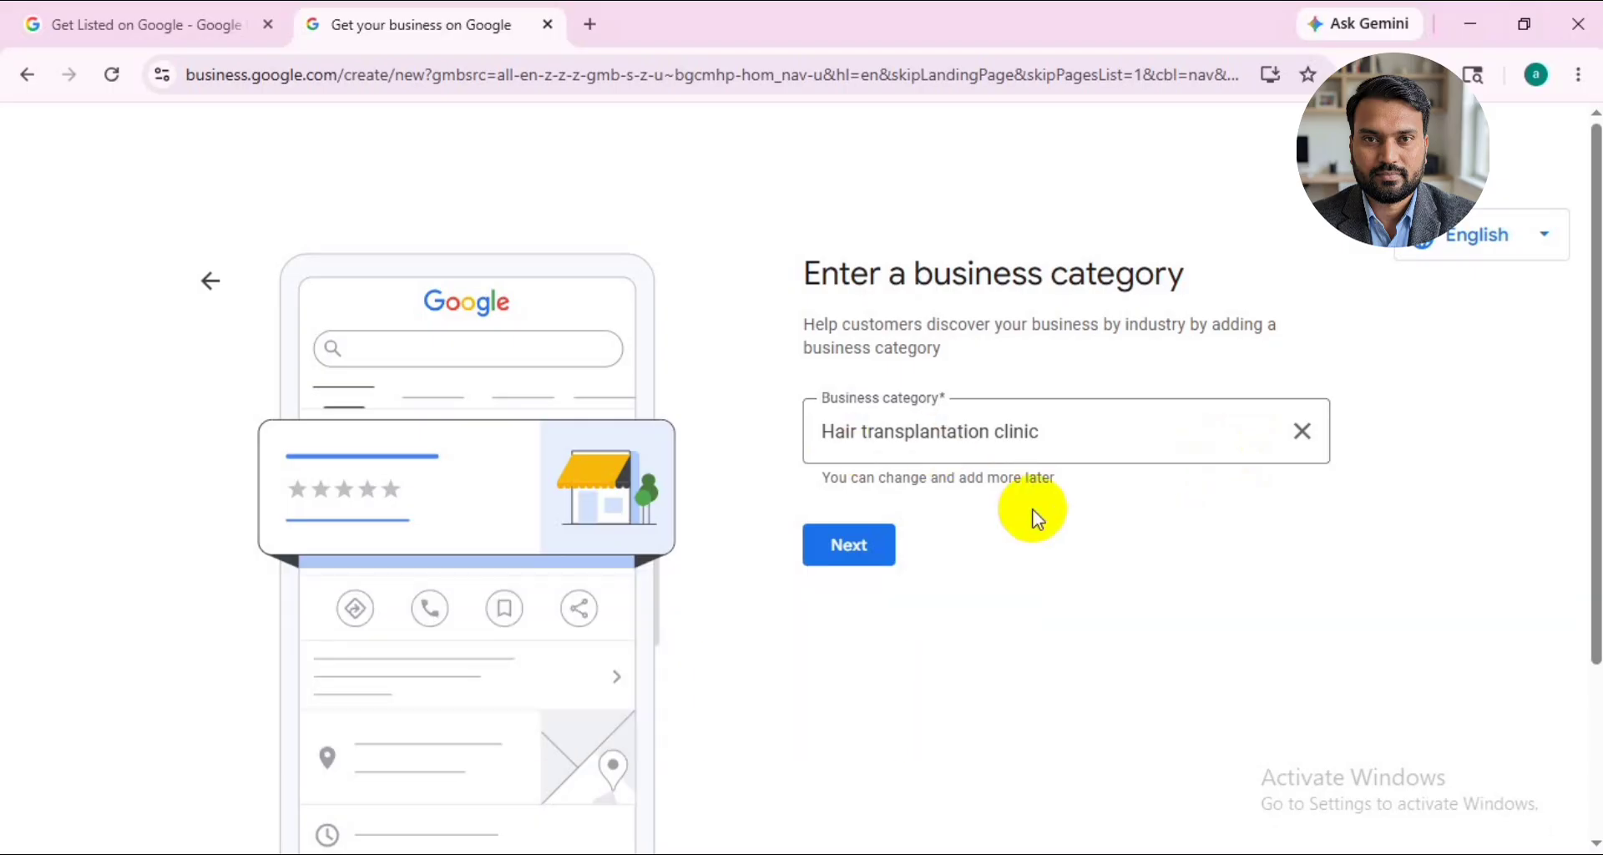
pyautogui.click(859, 544)
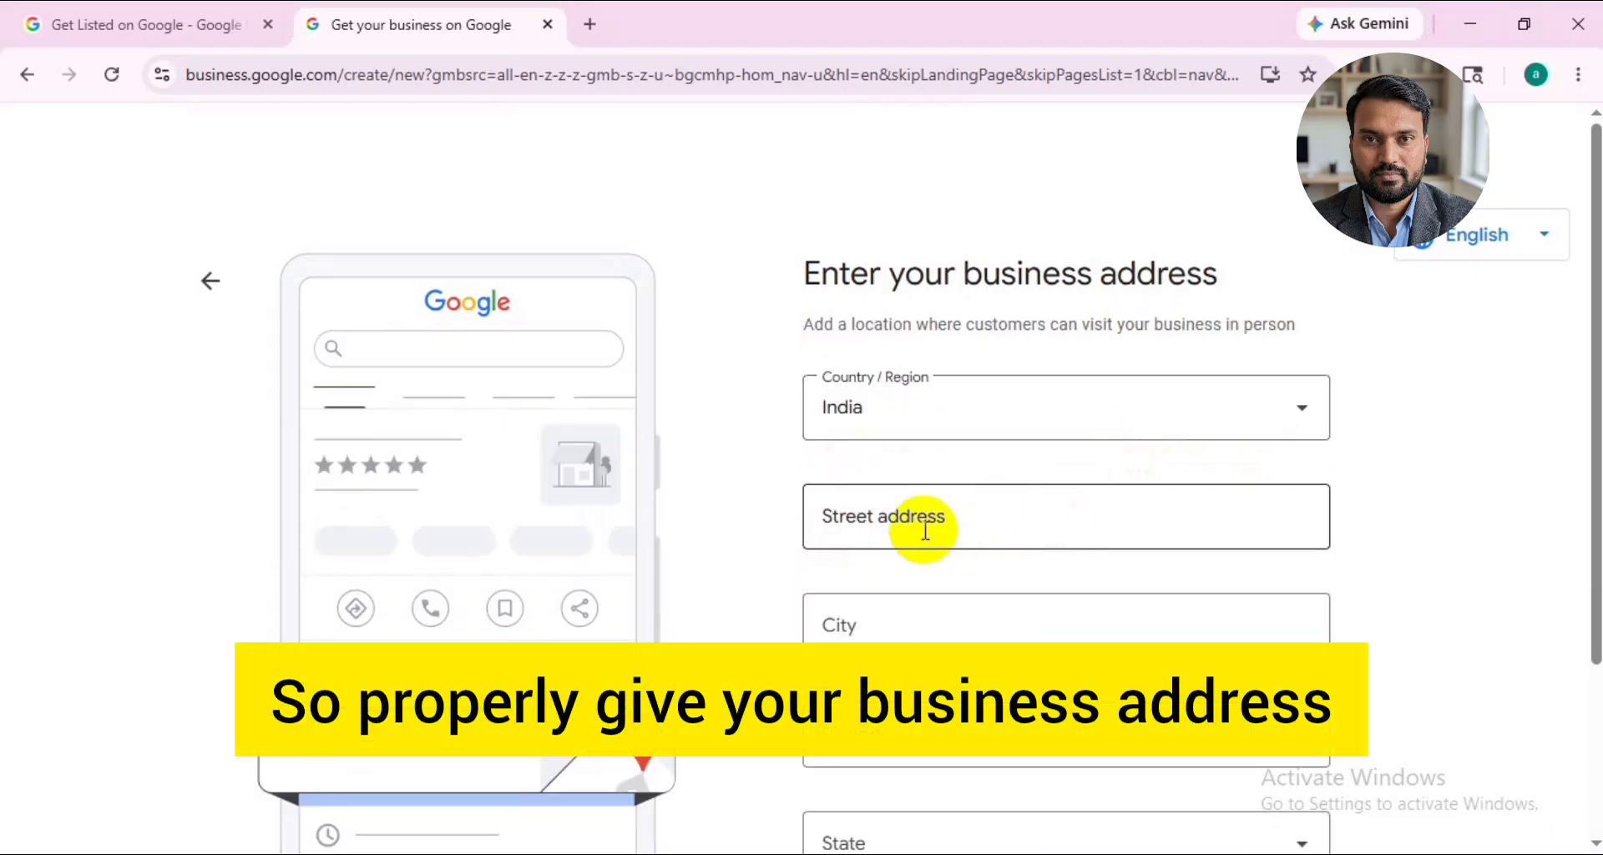
# - Fill in the clinic's street address and set the city to Chennai
pyautogui.click(928, 523)
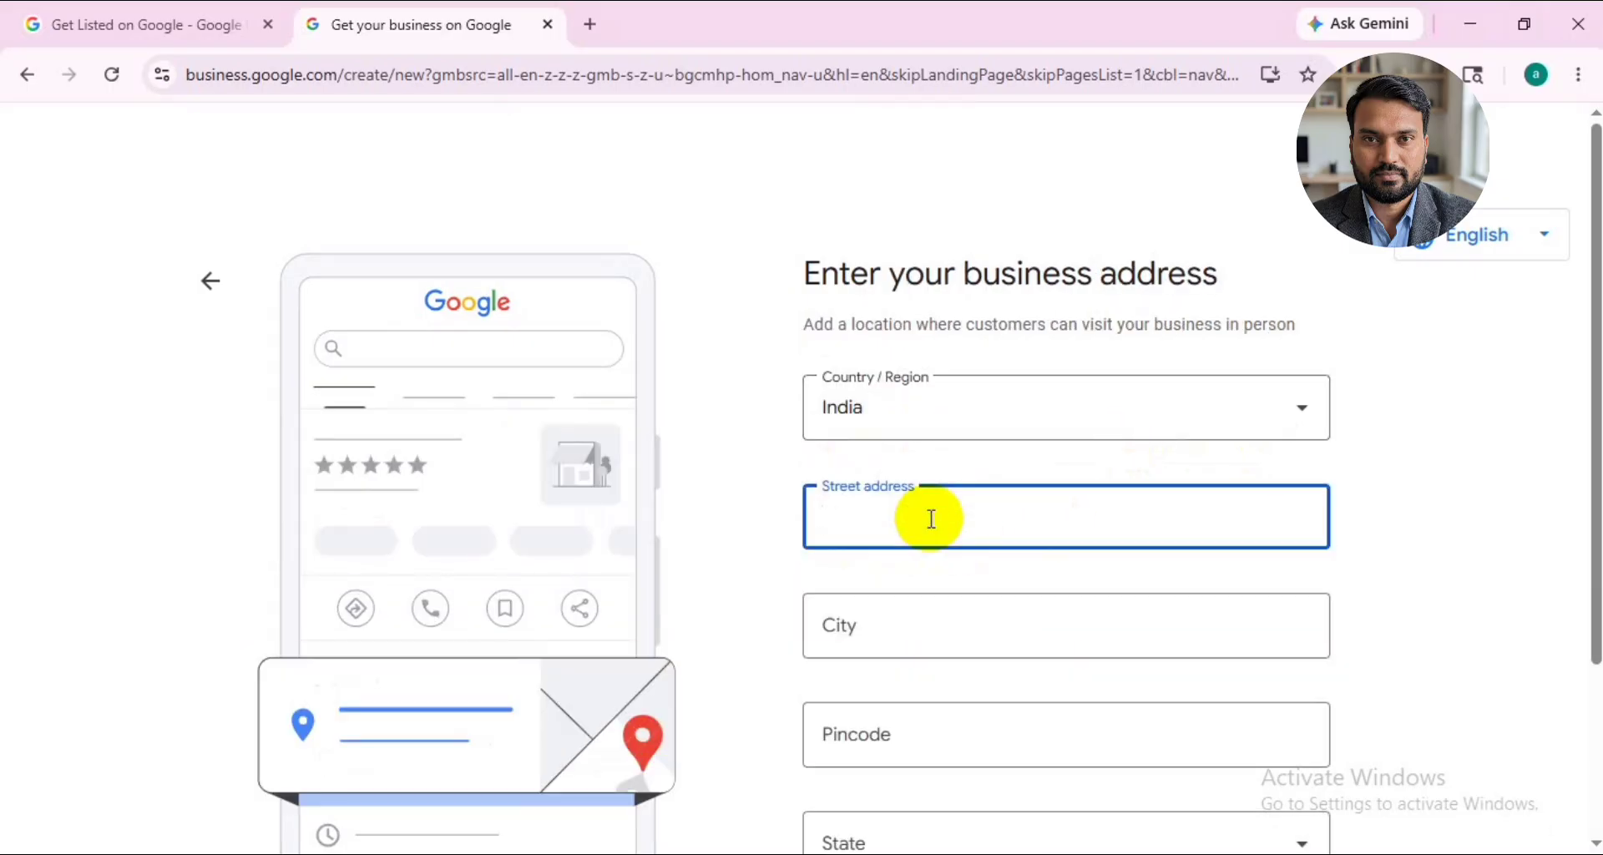
pyautogui.scroll(-1, 930, 519)
pyautogui.write('123 s')
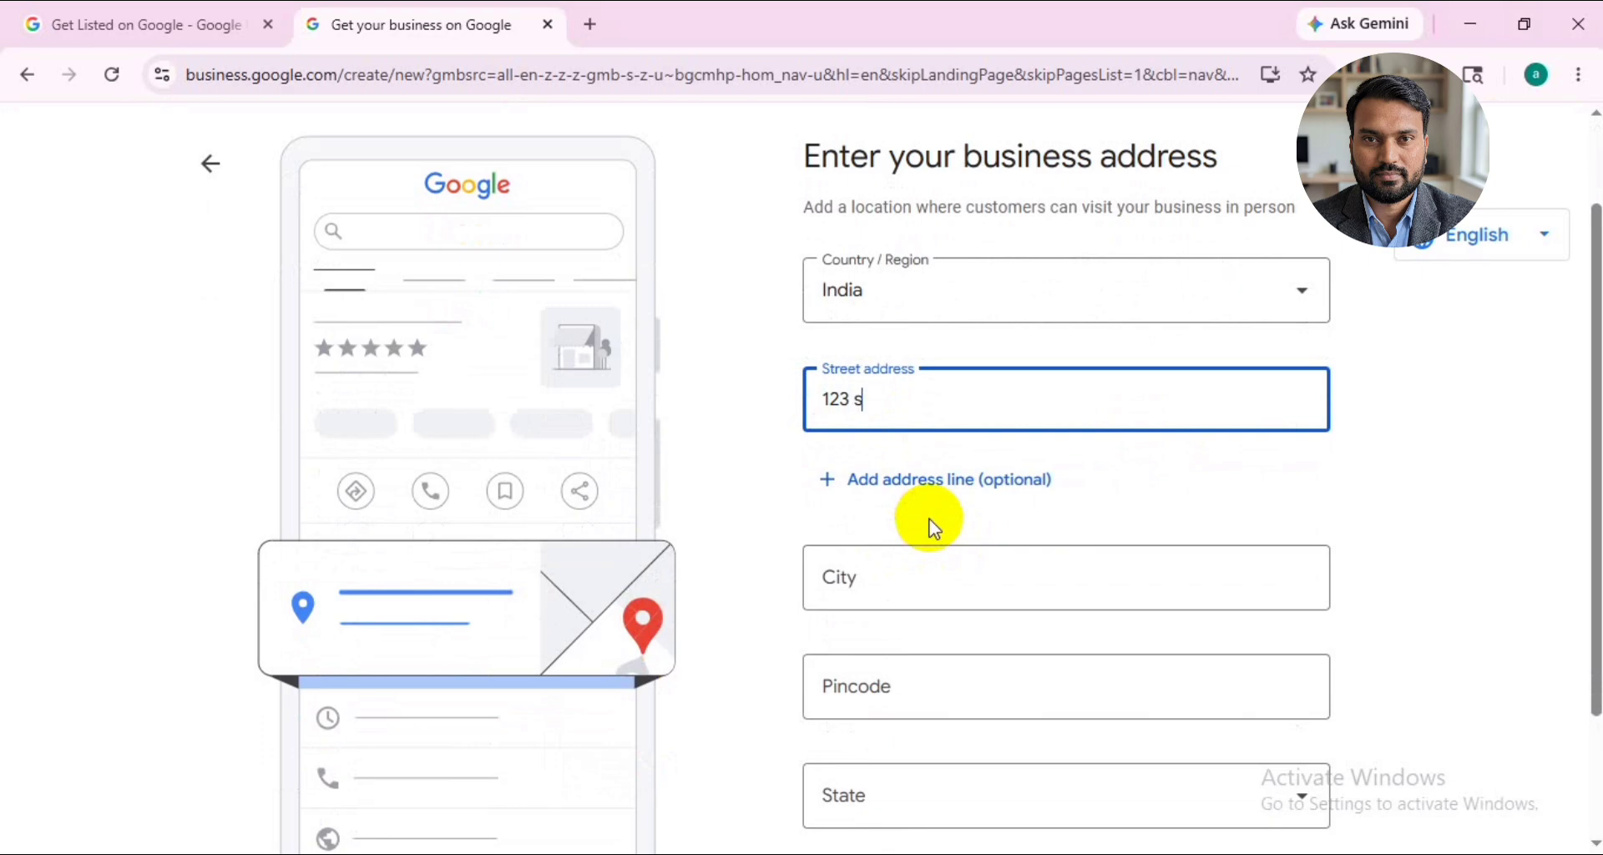
pyautogui.write('treet')
pyautogui.click(927, 567)
pyautogui.write('chennai')
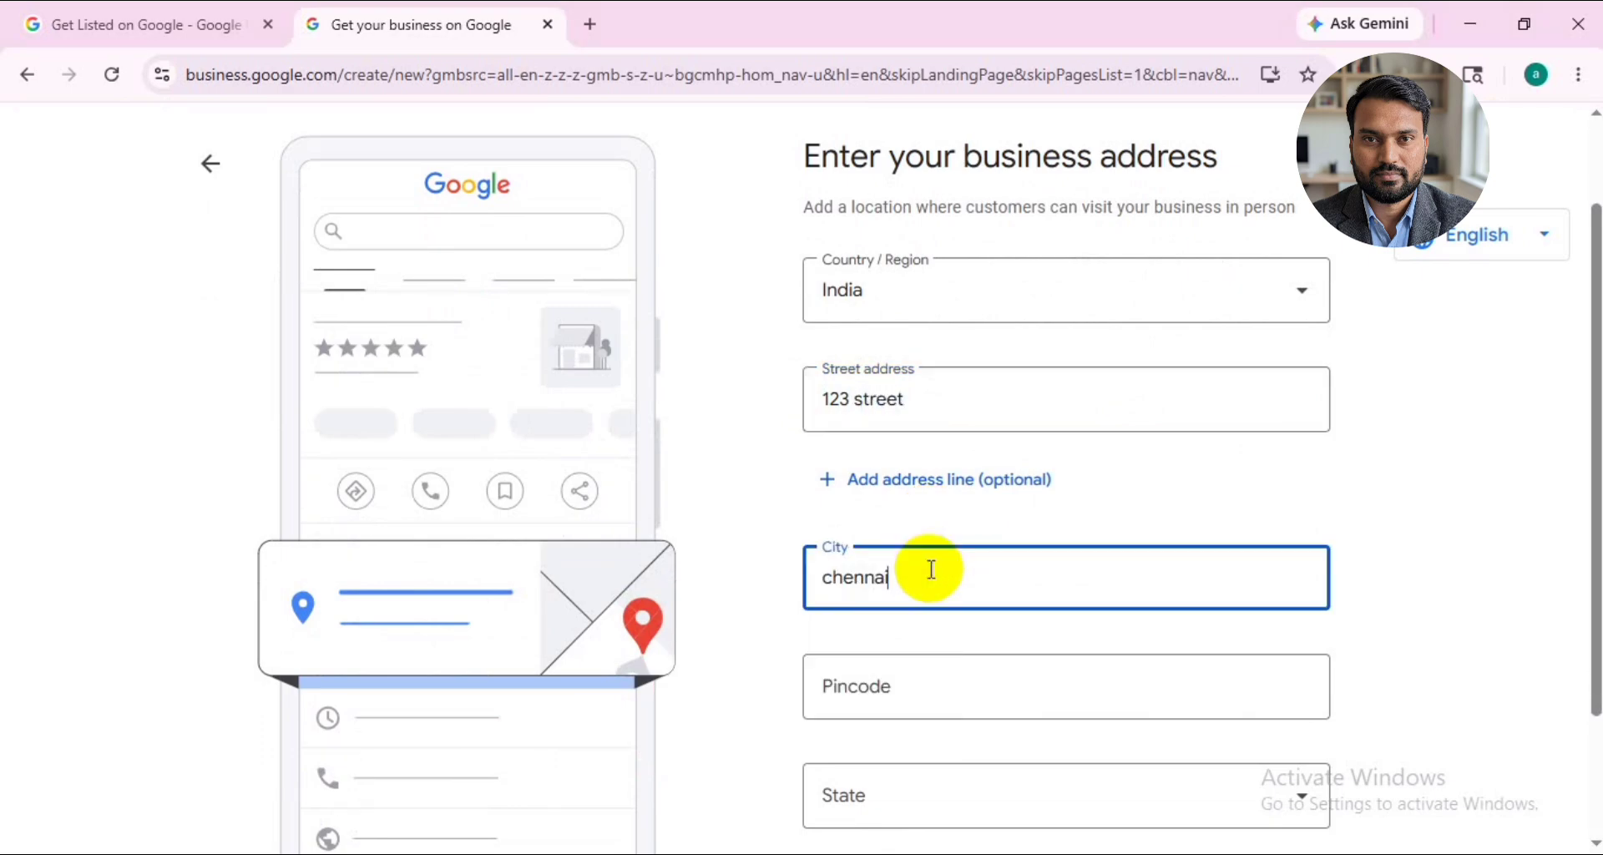
# - Look up the Egmore pincode on Google, enter it in the business address, and submit the completed address
pyautogui.scroll(-1, 935, 576)
pyautogui.click(934, 576)
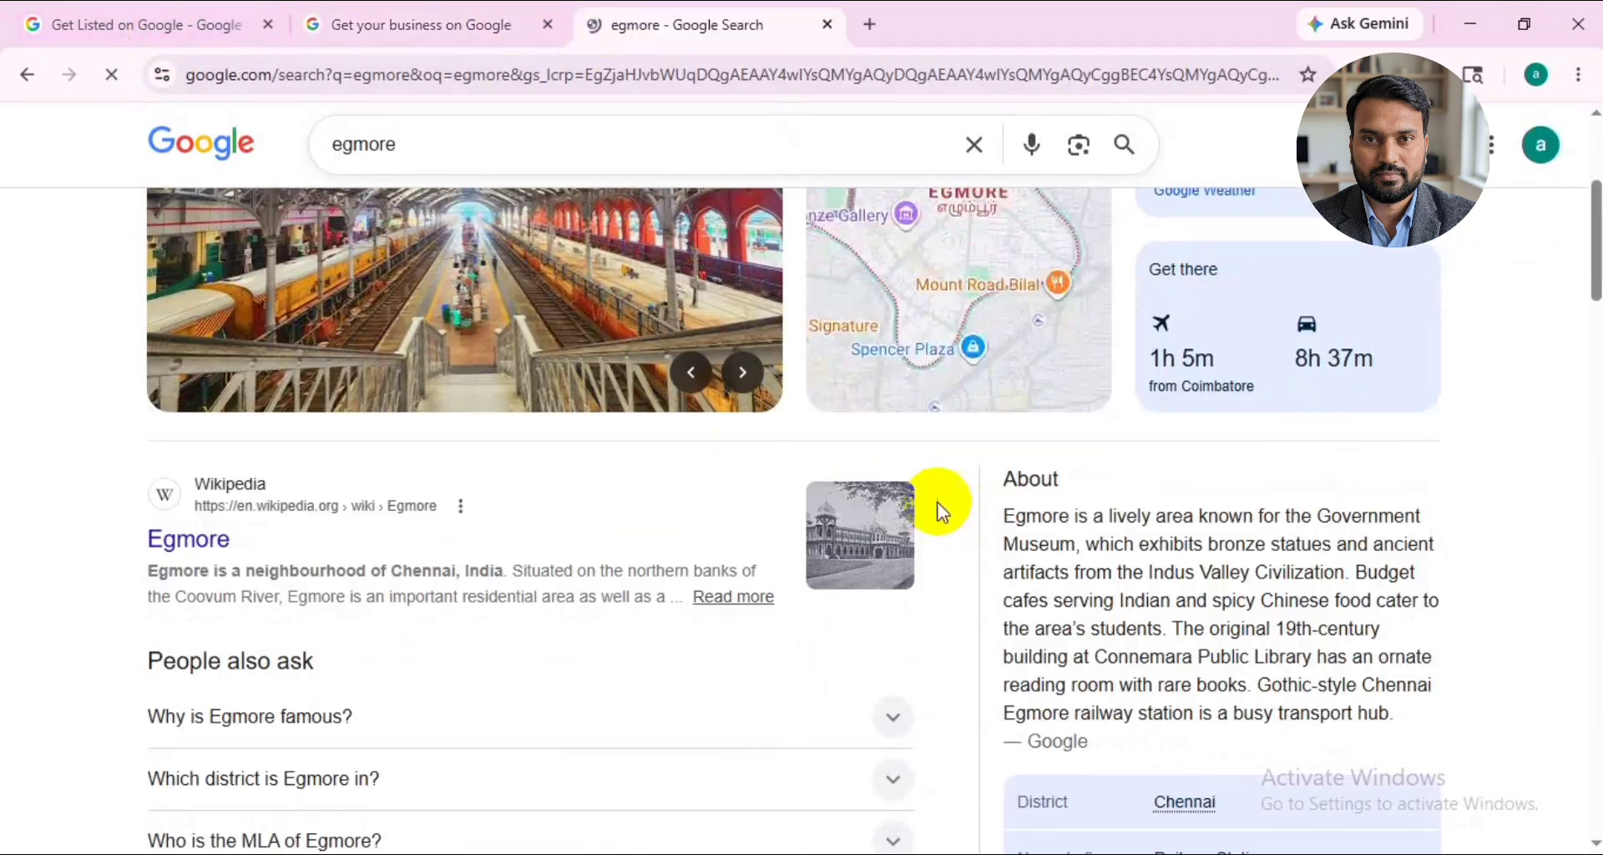
pyautogui.scroll(-4, 1053, 533)
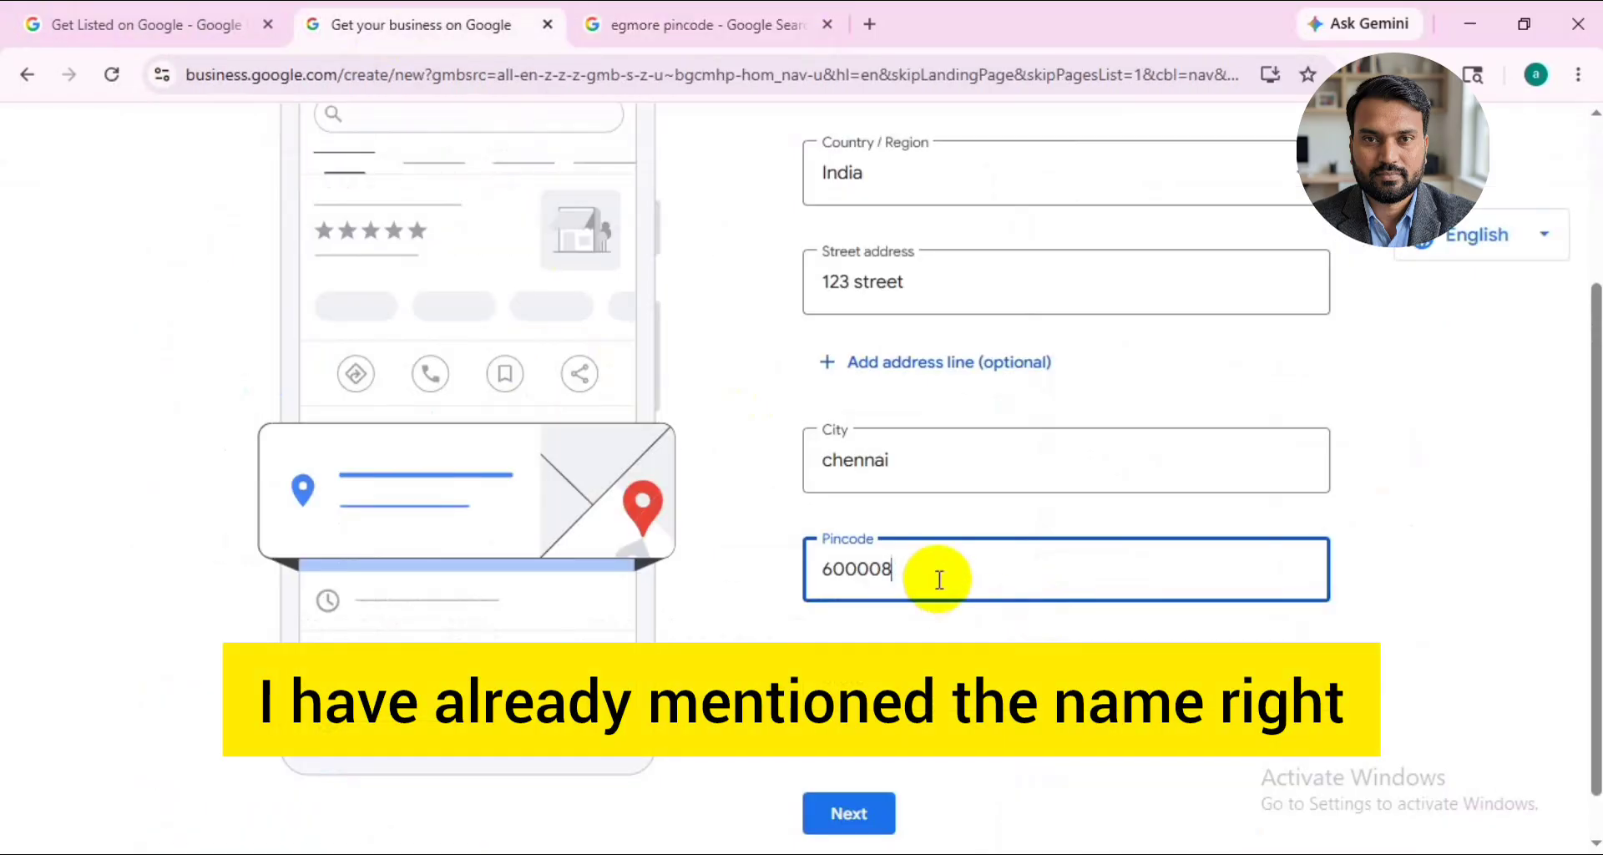
pyautogui.click(972, 668)
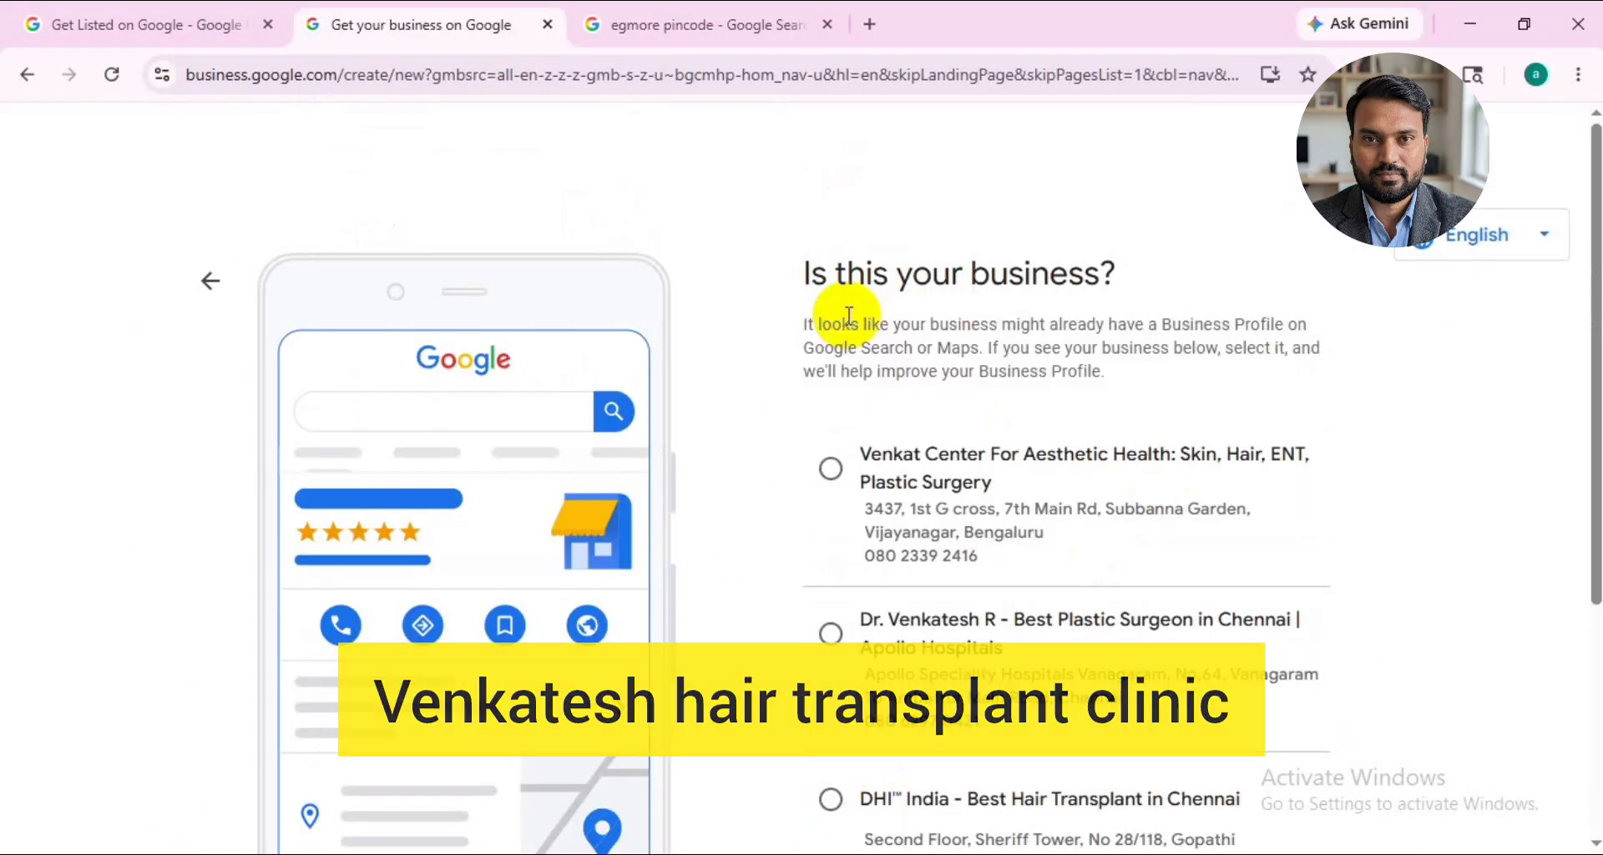
# - Review the suggested existing businesses, choose None of these and continue
pyautogui.scroll(-2, 848, 315)
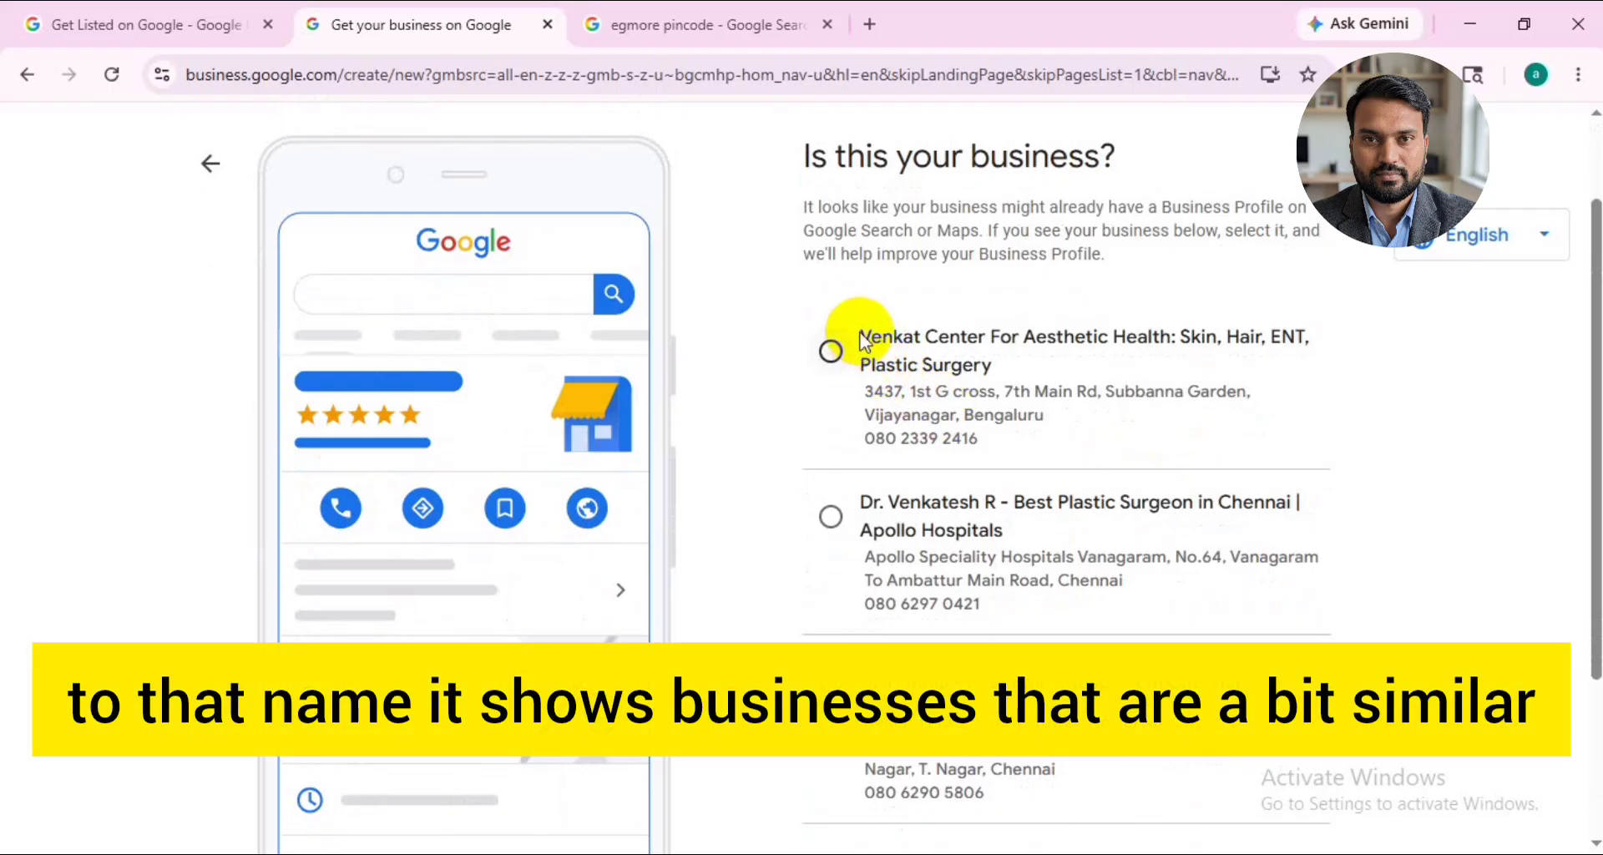
pyautogui.scroll(-1, 1029, 660)
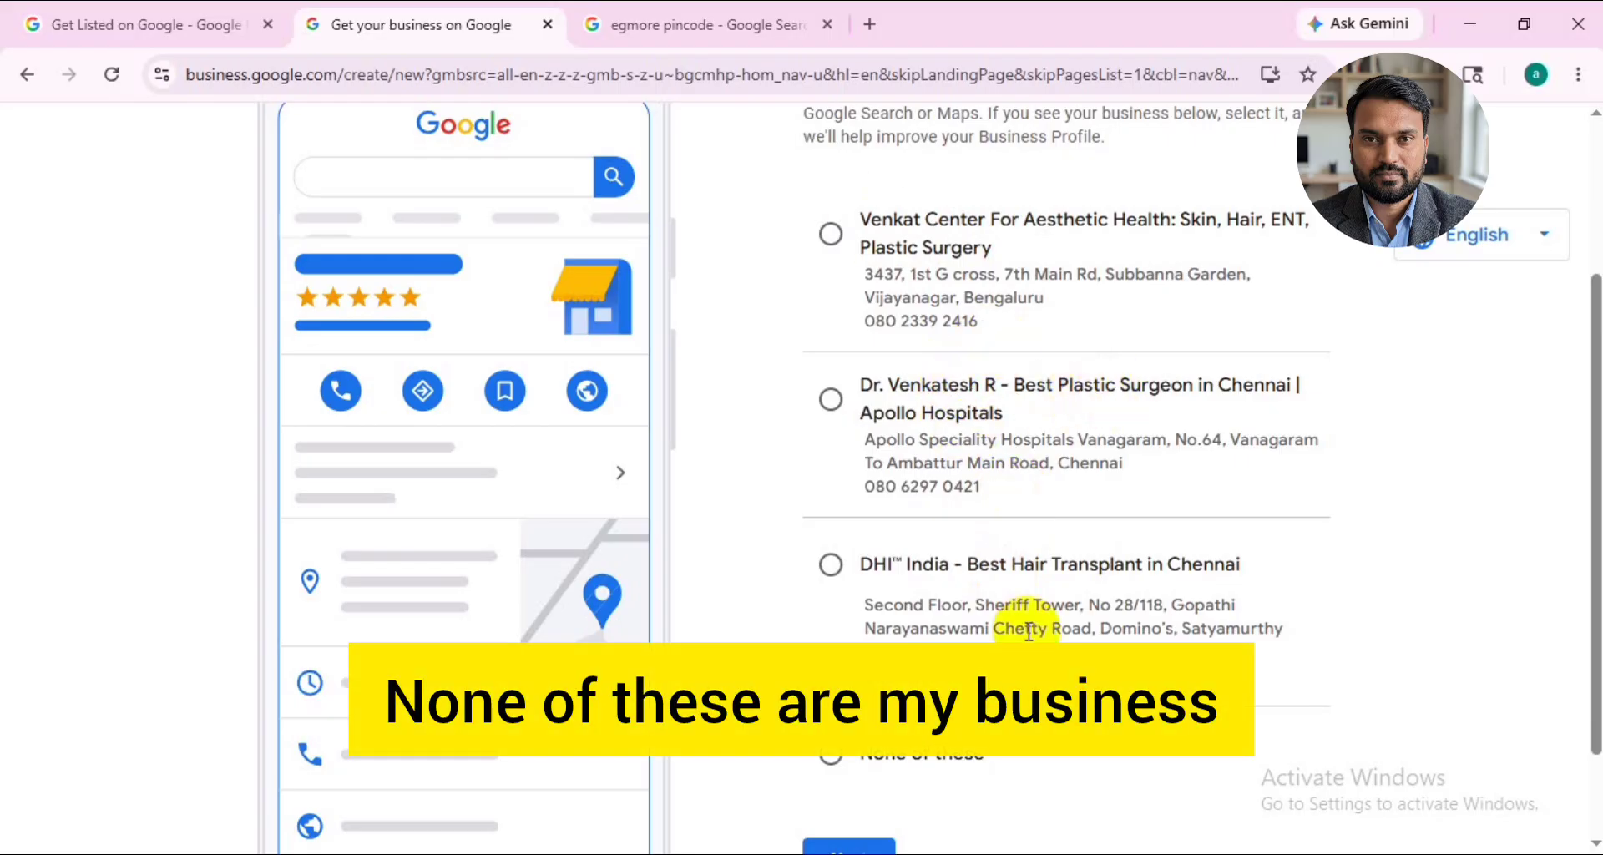
pyautogui.scroll(-2, 1030, 476)
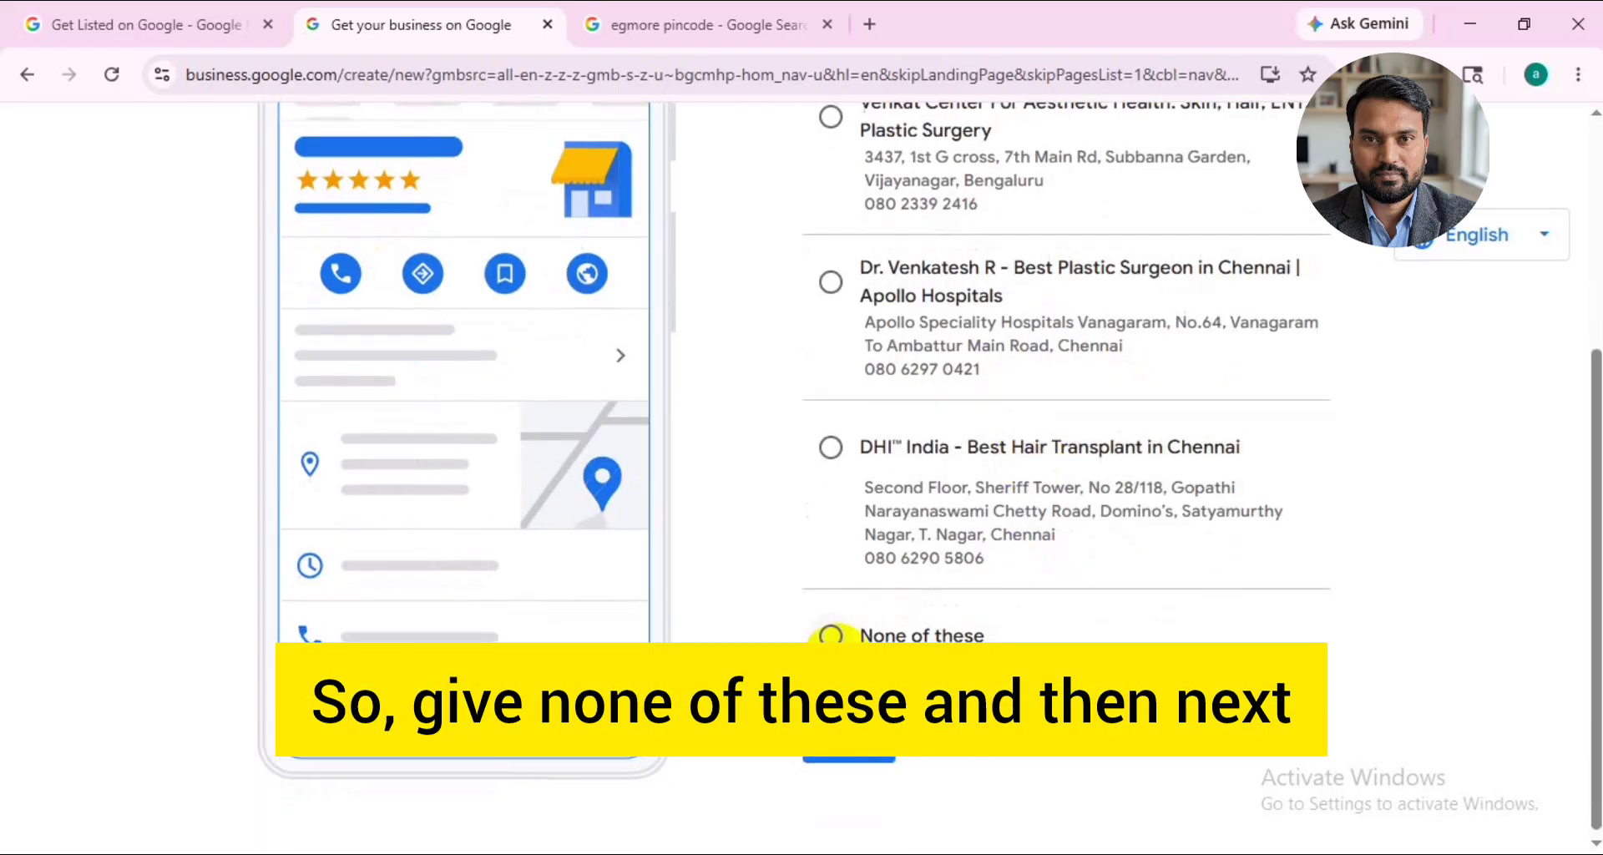
pyautogui.click(832, 636)
pyautogui.click(858, 745)
# - Adjust the business's map pin to the street beside King sports and confirm the location
pyautogui.scroll(-3, 1002, 585)
pyautogui.click(1259, 276)
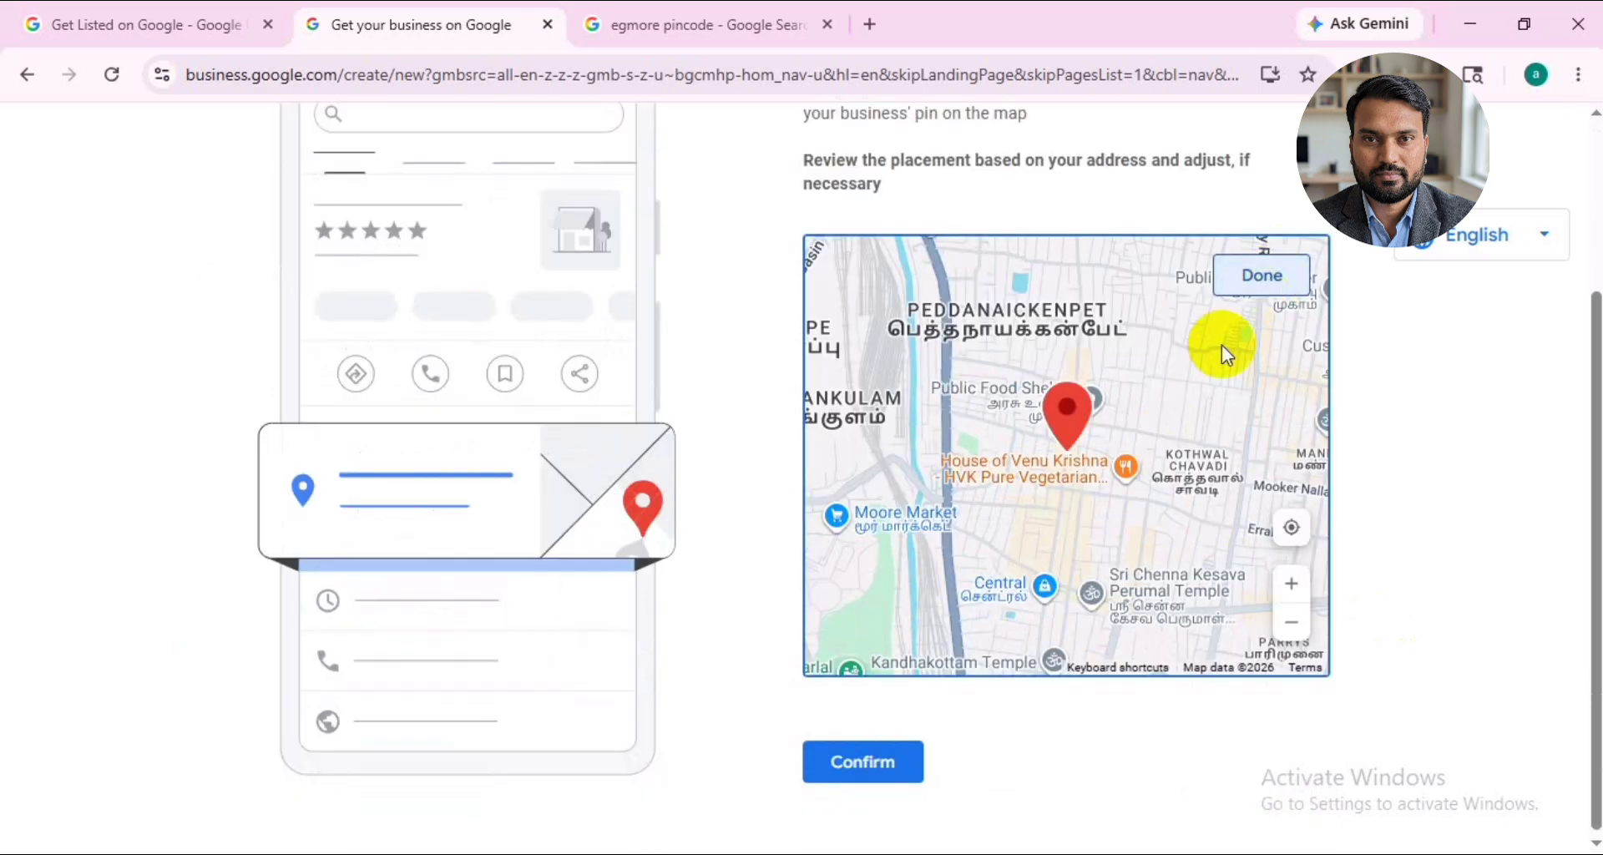
pyautogui.scroll(3, 1074, 447)
pyautogui.scroll(5, 1074, 447)
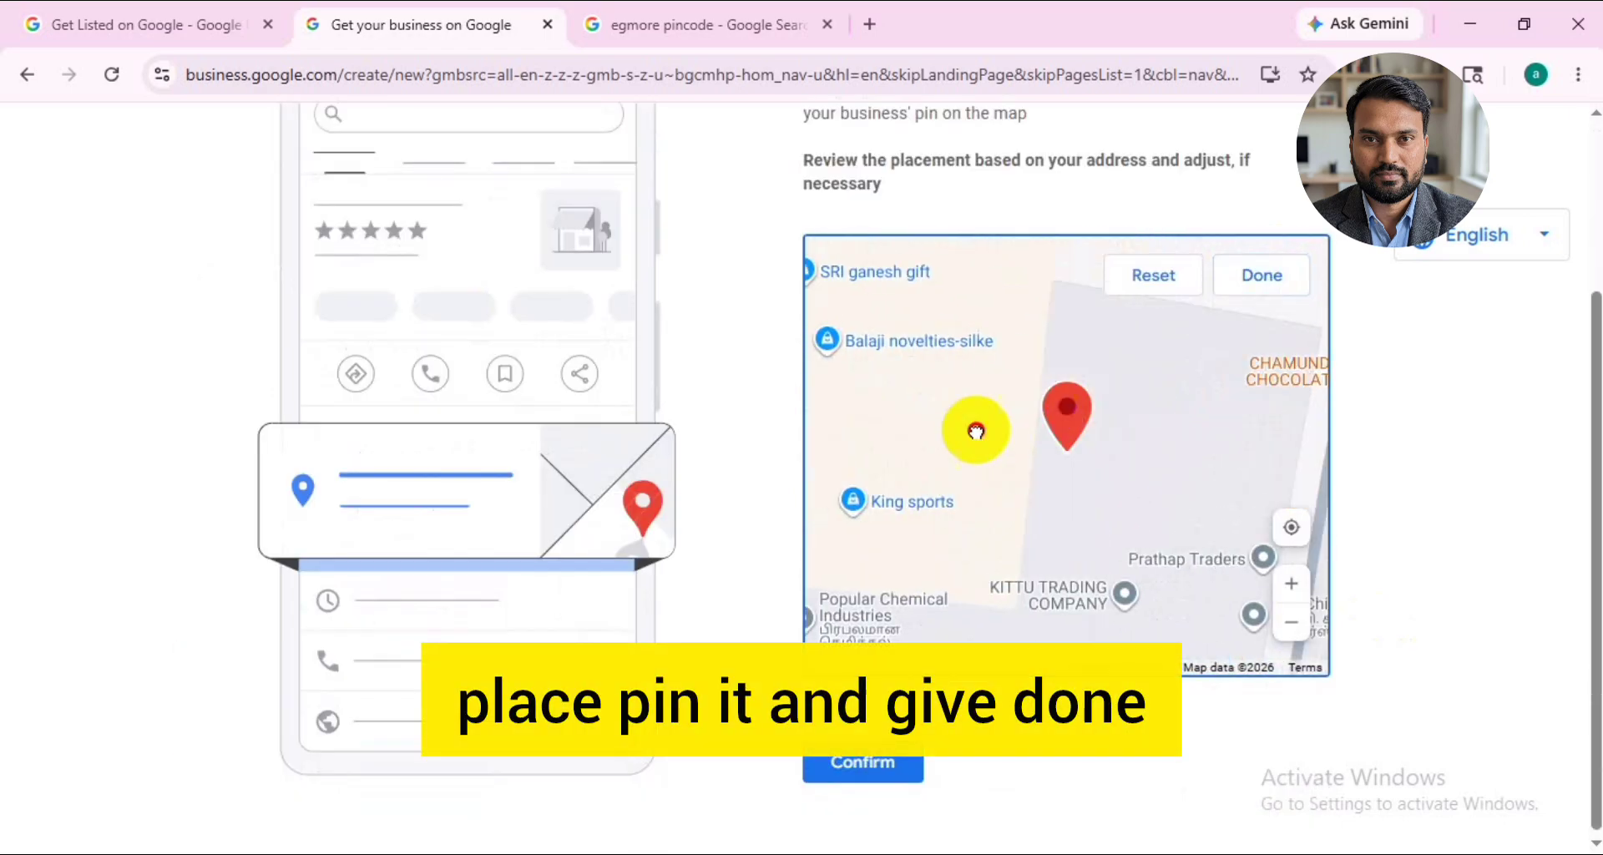
pyautogui.moveTo(974, 429); pyautogui.dragTo(1242, 412)
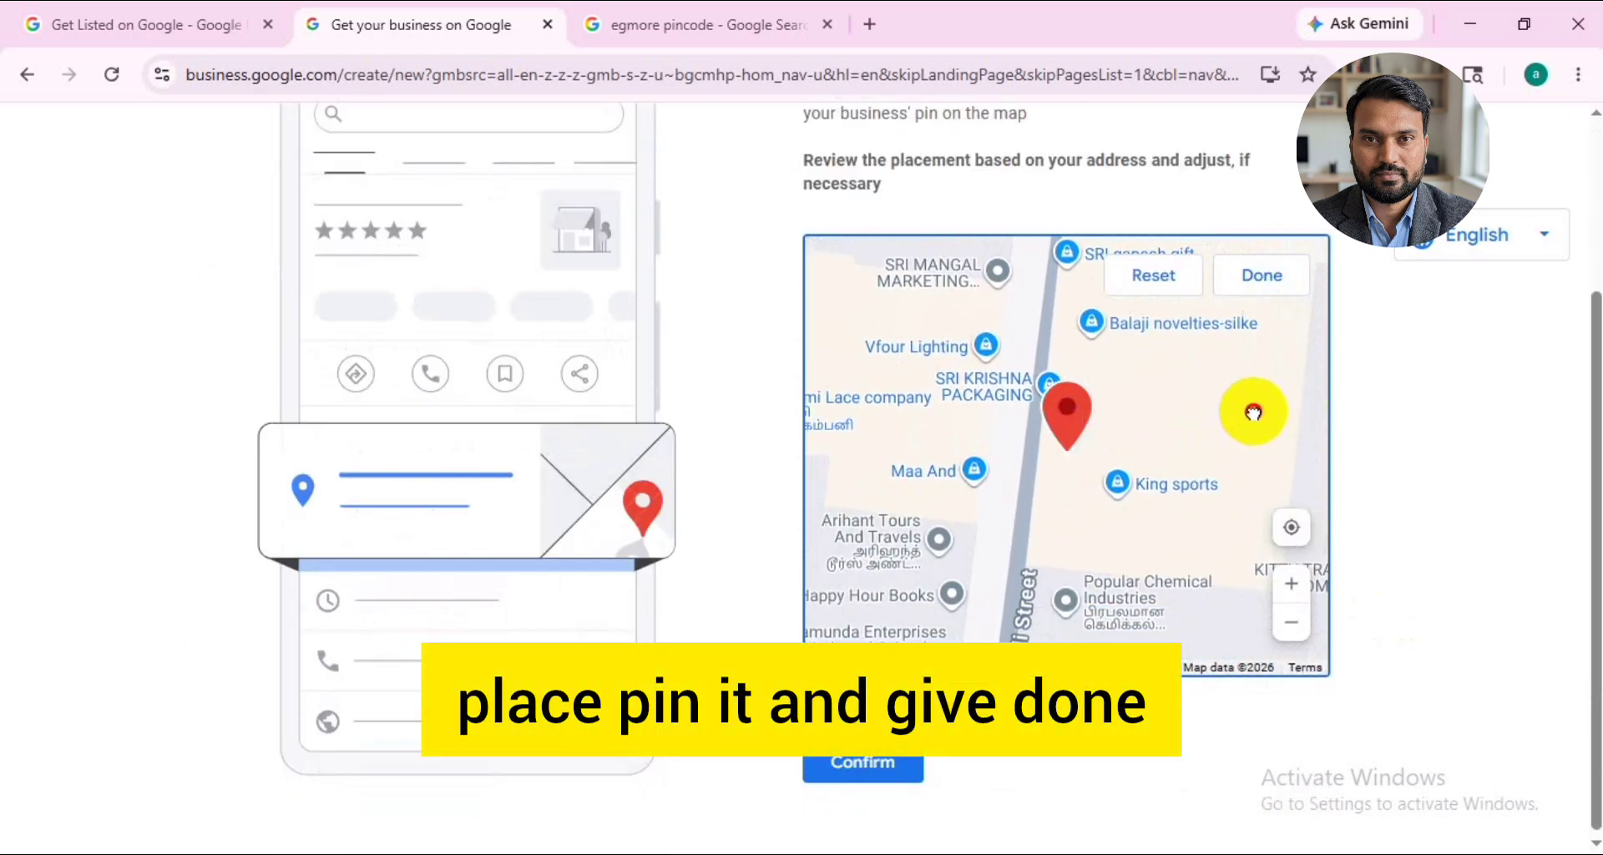
pyautogui.click(1260, 276)
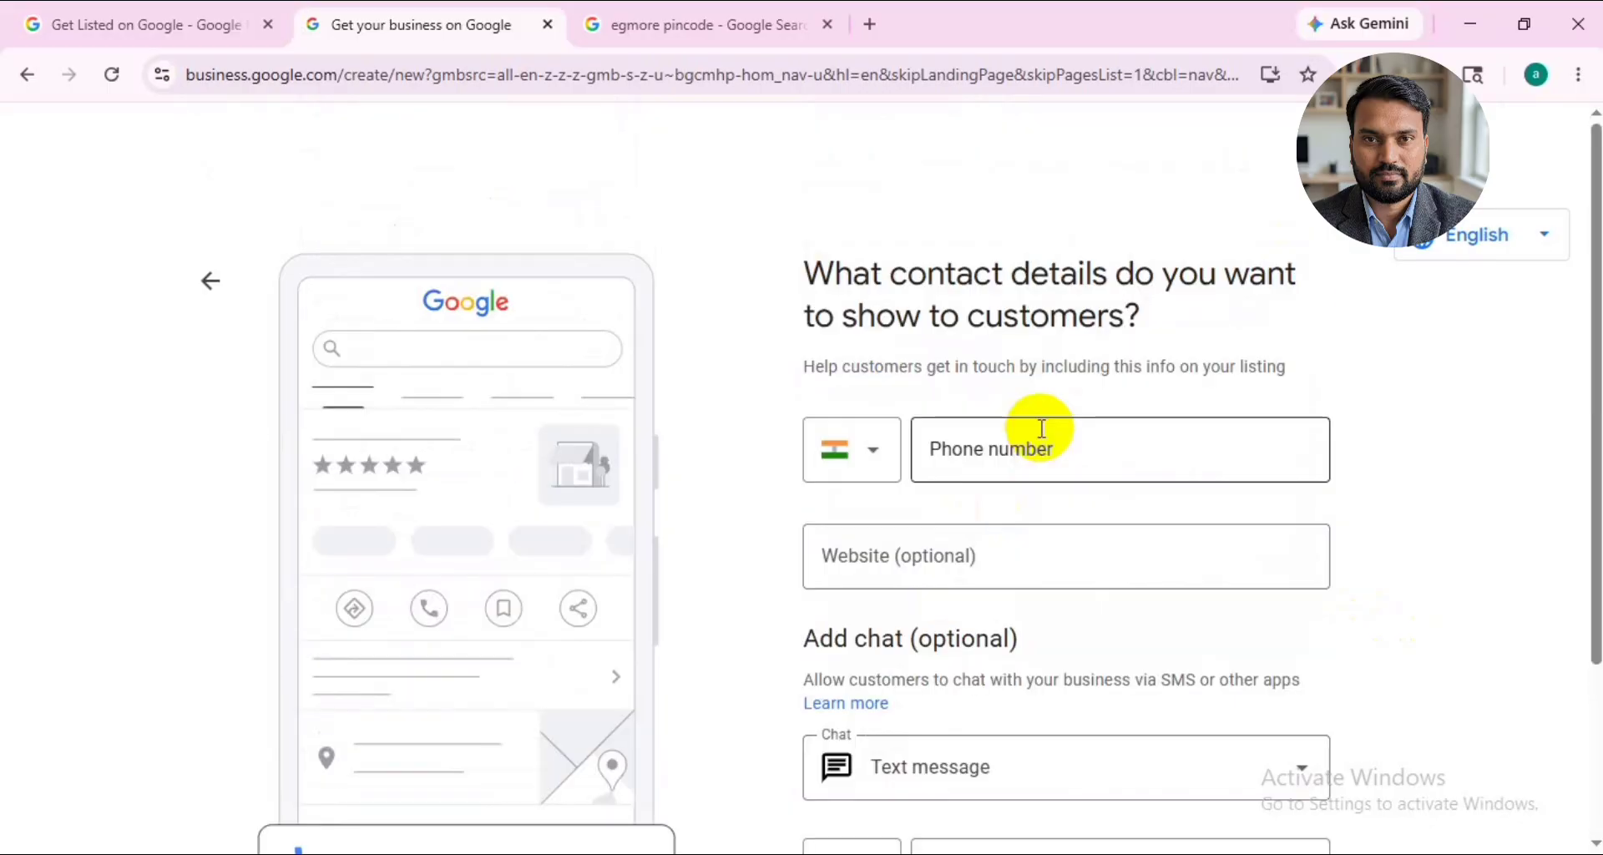
# - Enter the business phone number and set the website to testhair.com in the contact details
pyautogui.click(1039, 446)
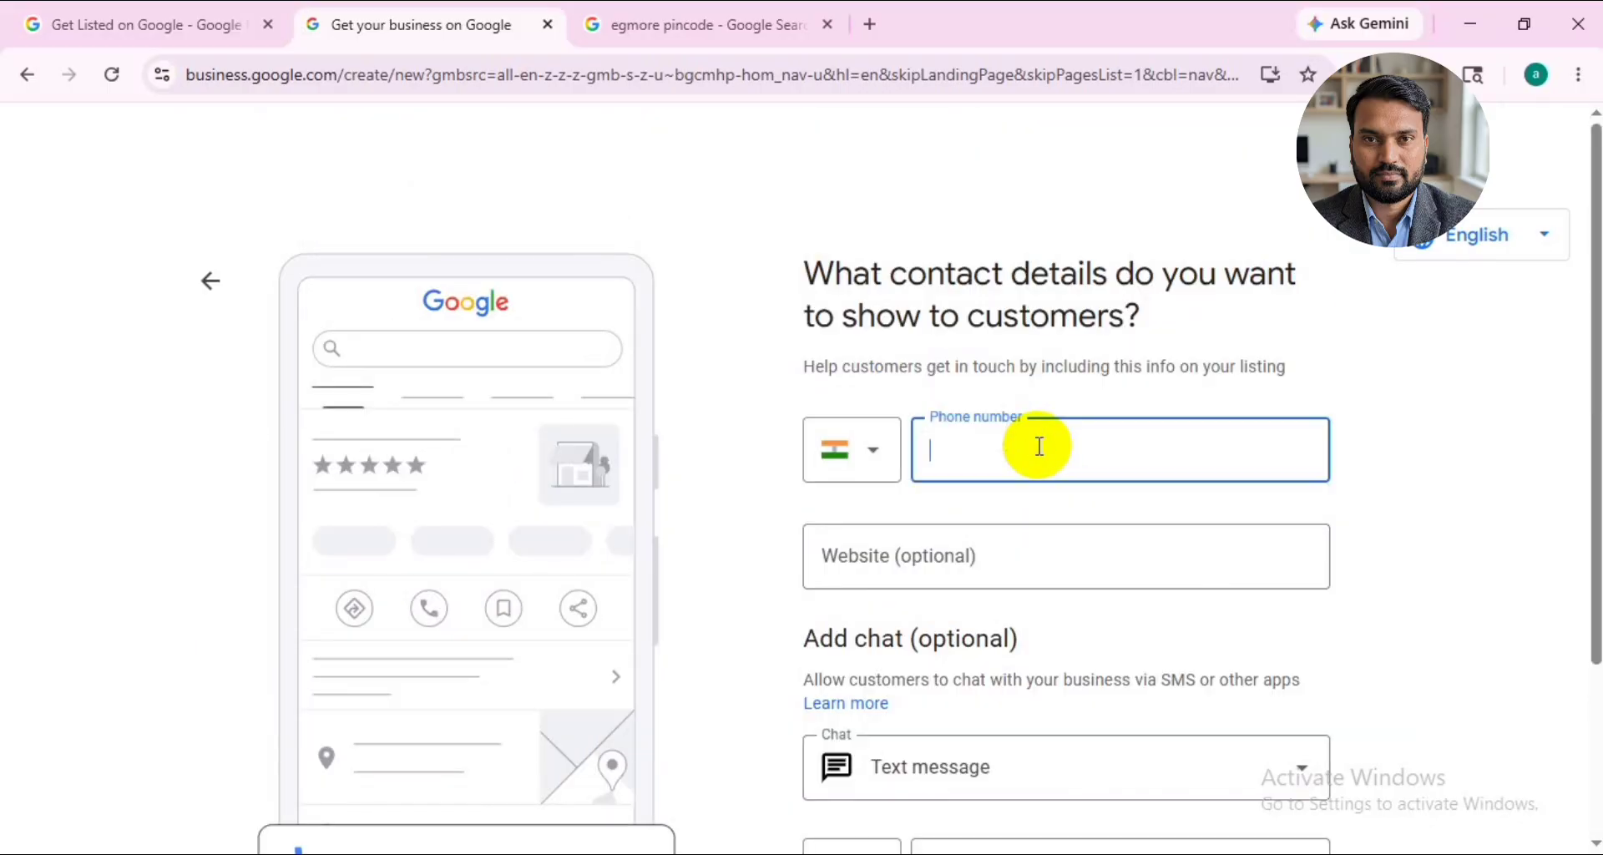
pyautogui.write('7')
pyautogui.press('BackSpace')
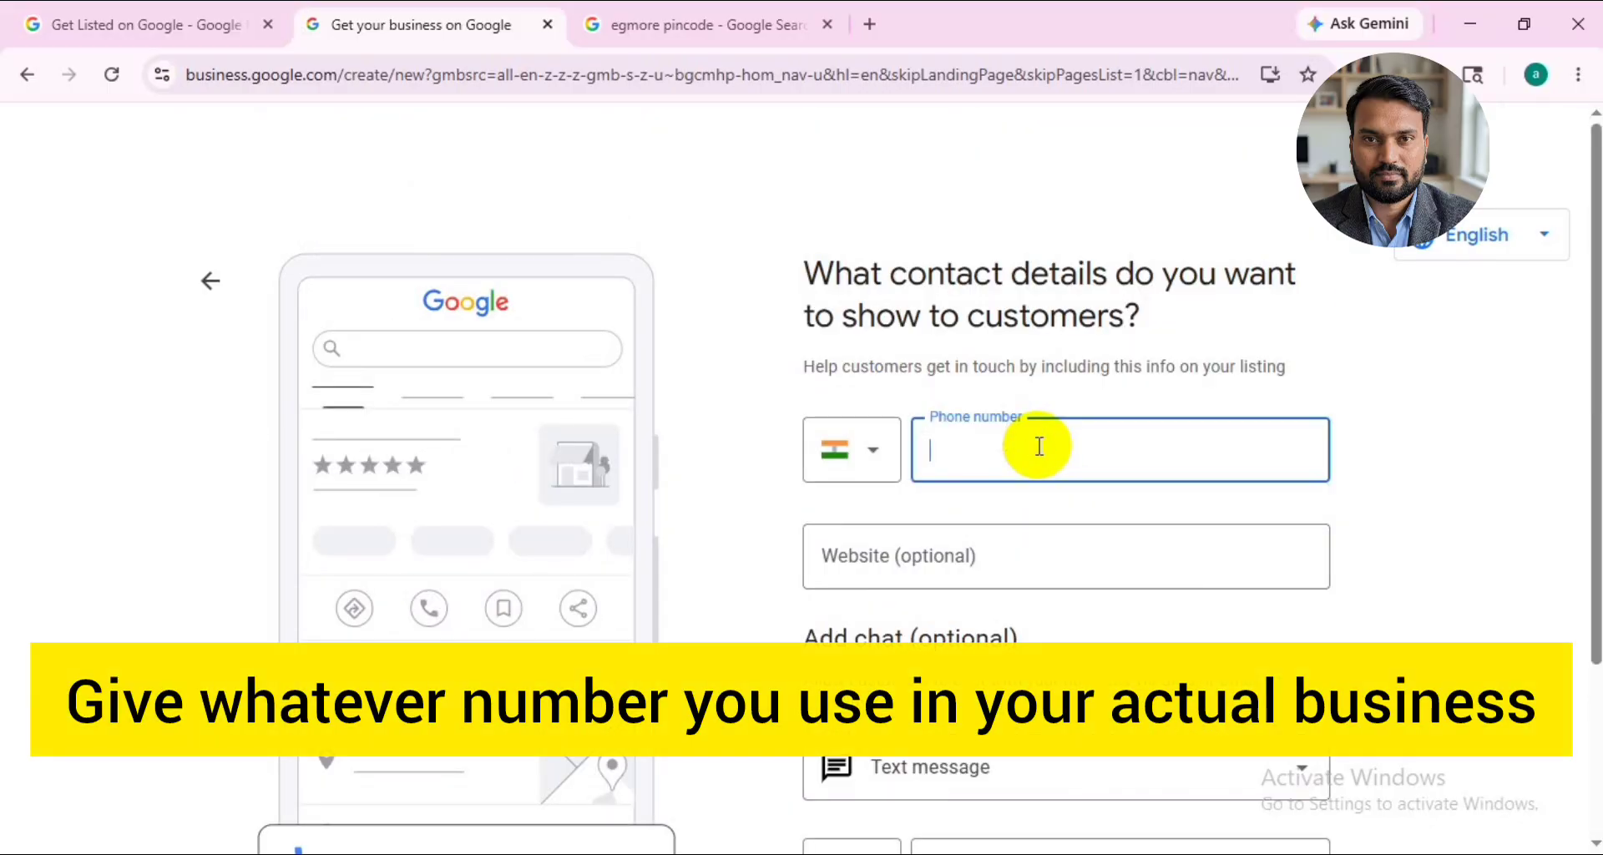
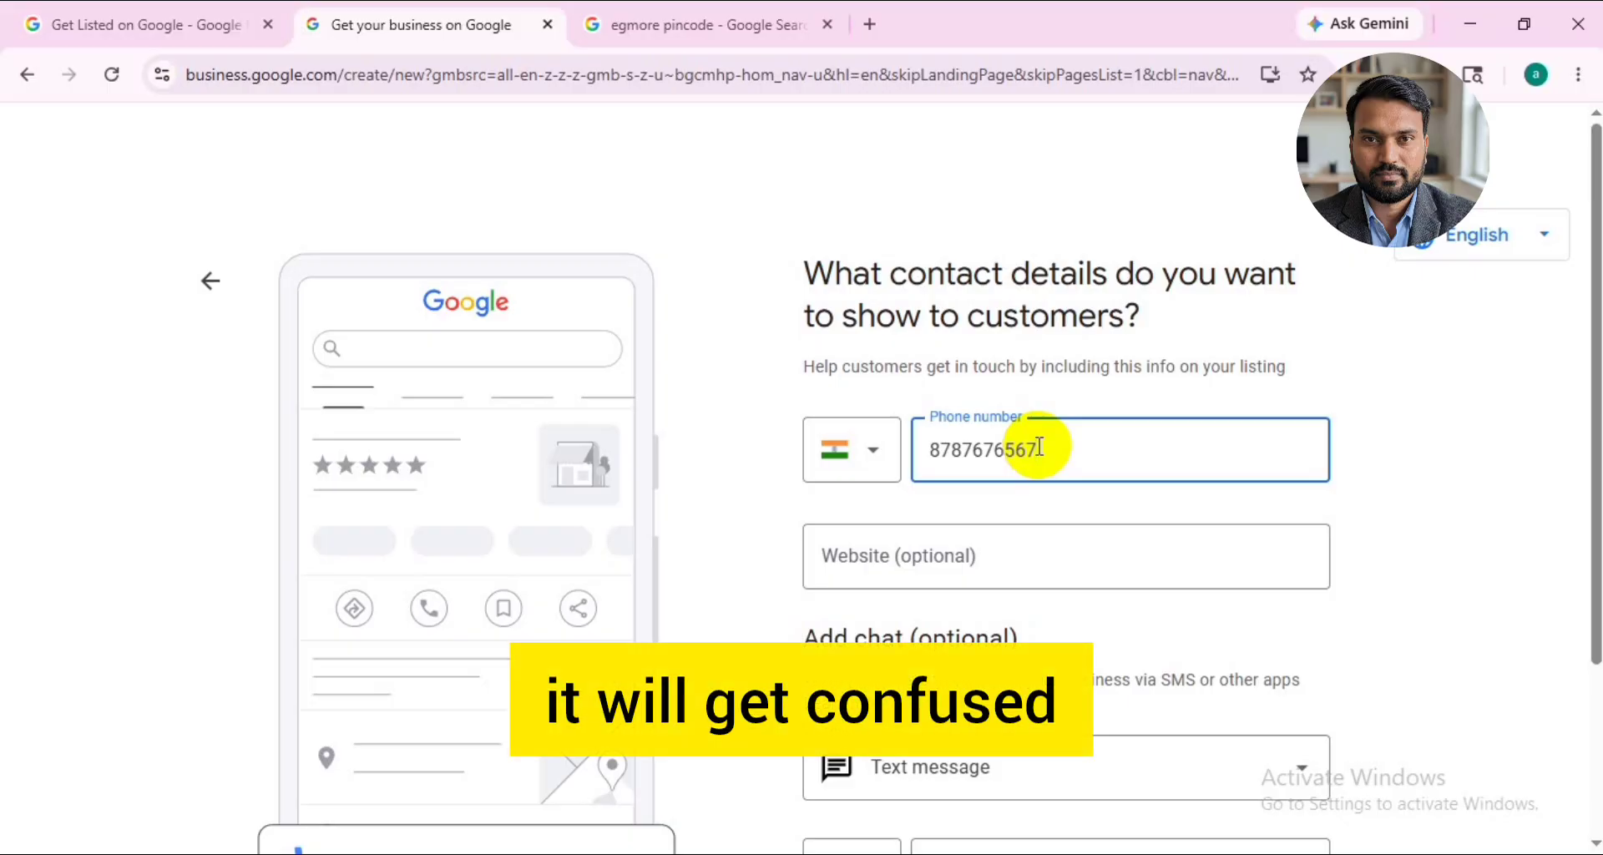
pyautogui.scroll(-2, 1035, 447)
pyautogui.click(1028, 449)
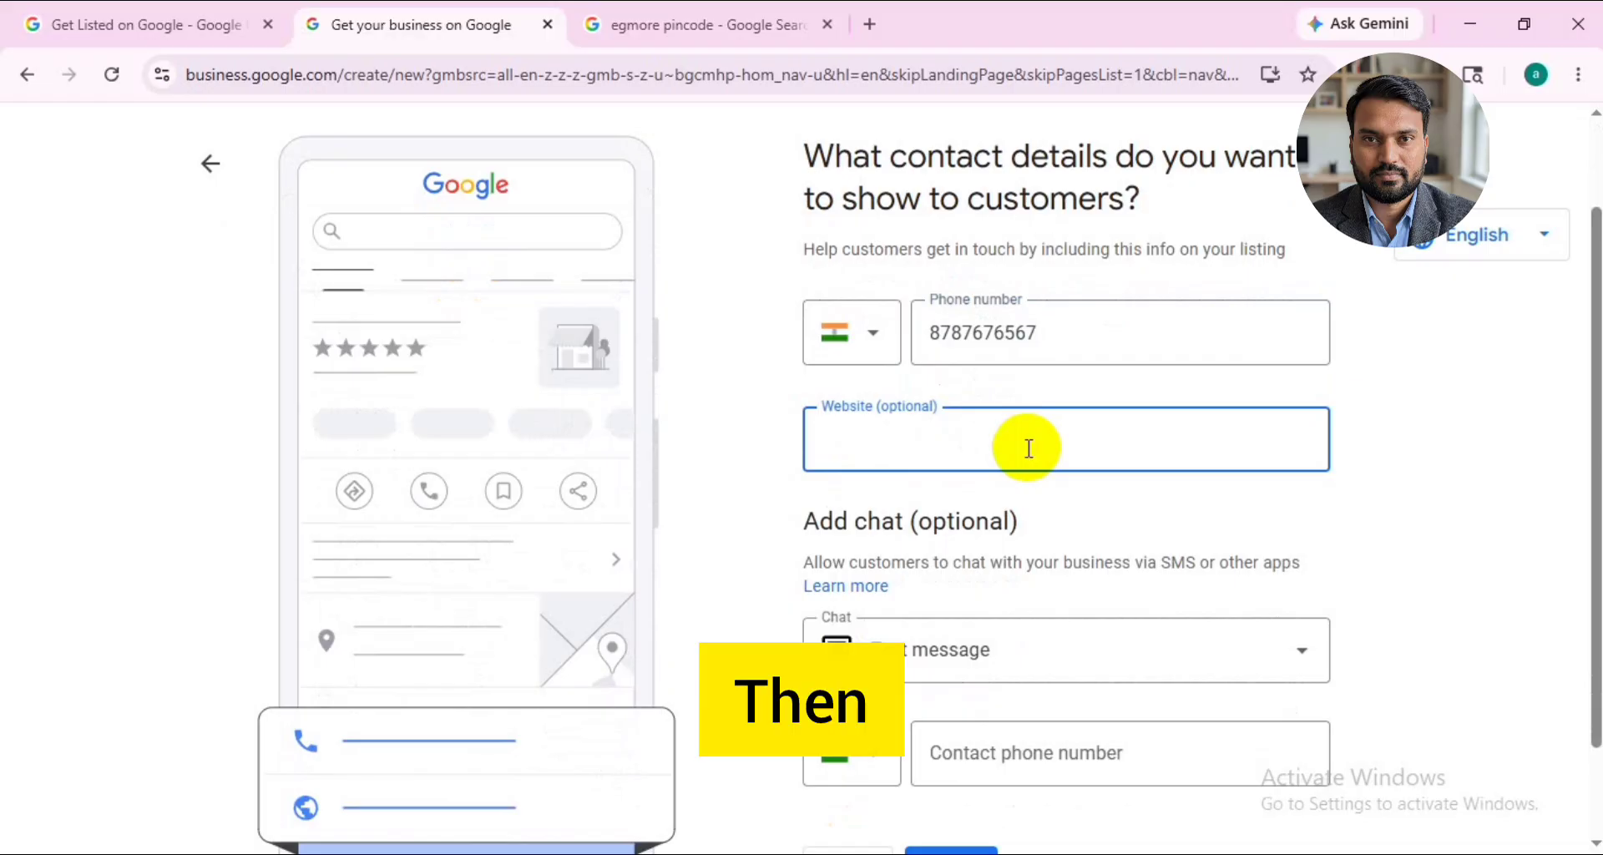
pyautogui.write('testhair.com')
# - Set the chat option to WhatsApp and continue through the remaining sign-up pages without opting in to tips or surveys
pyautogui.scroll(-2, 1026, 447)
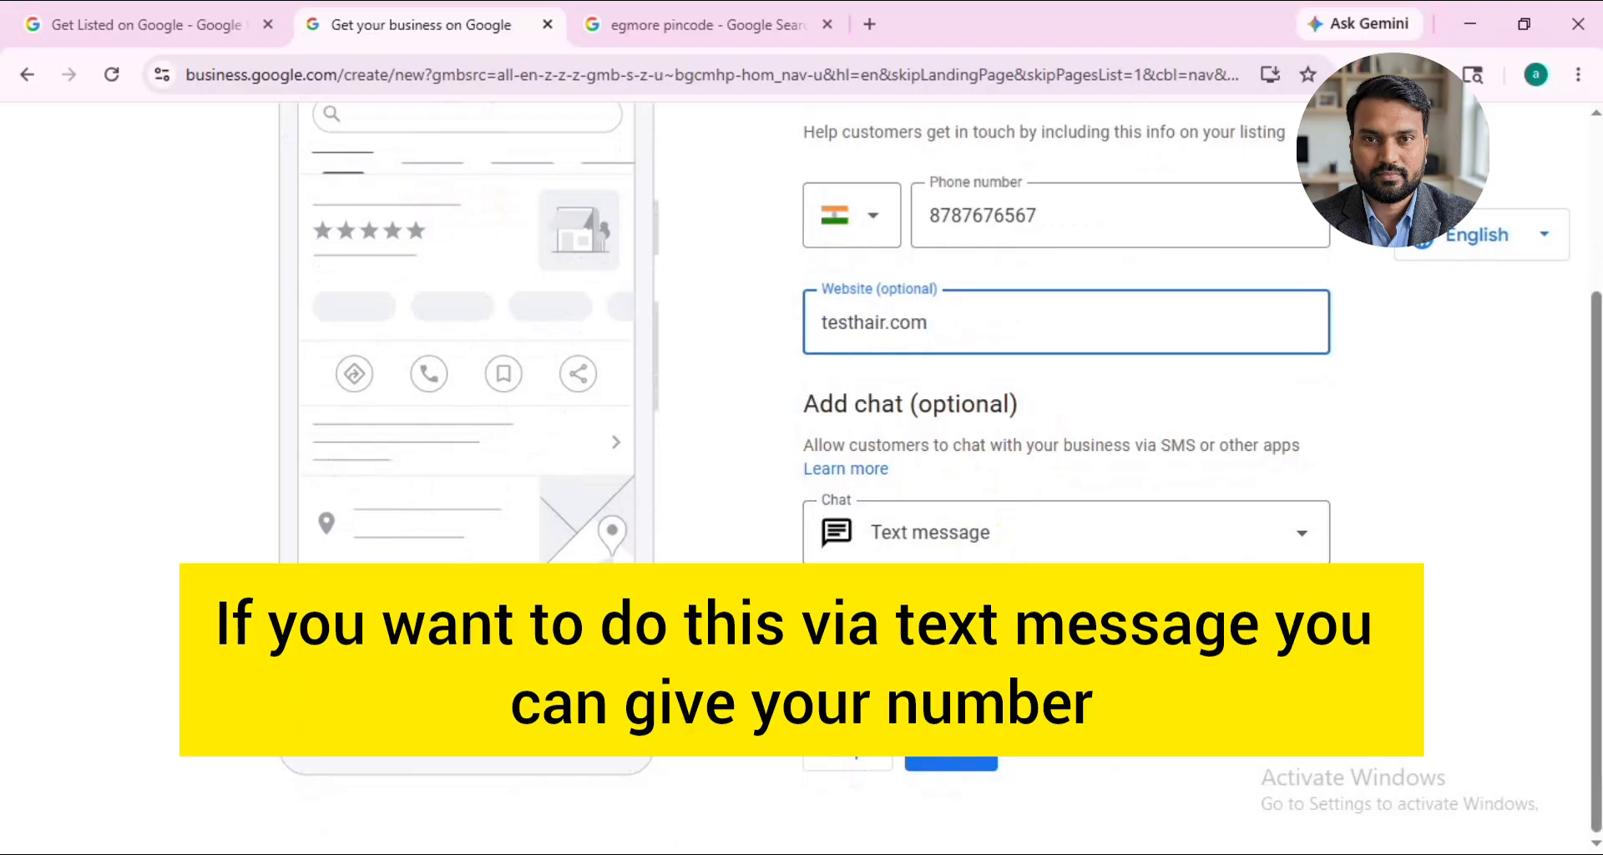
pyautogui.click(1202, 529)
pyautogui.click(1044, 614)
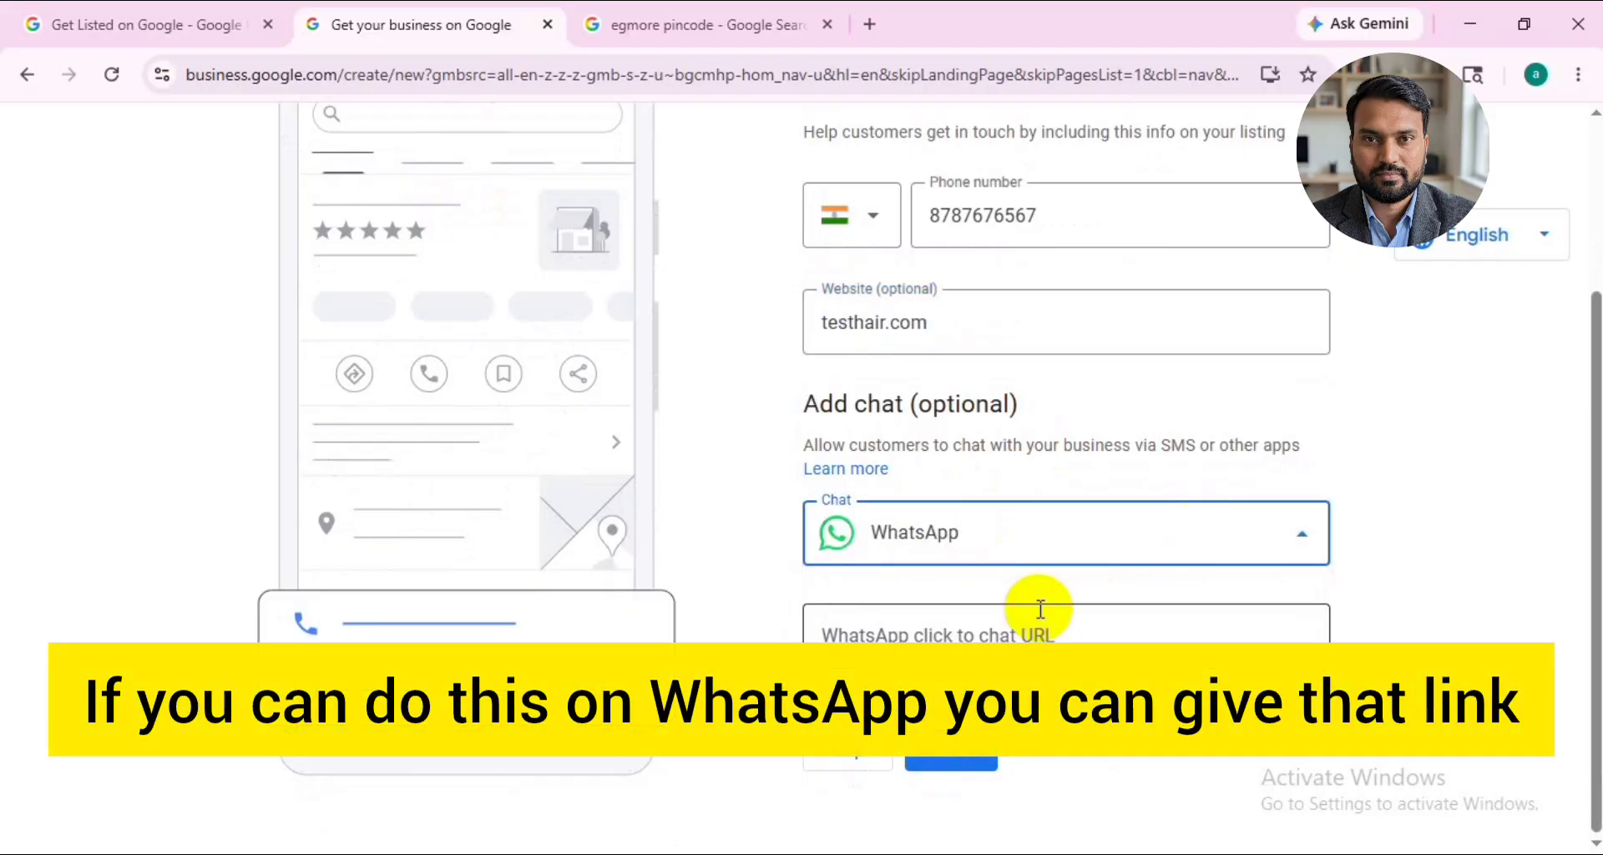
pyautogui.scroll(3, 1239, 622)
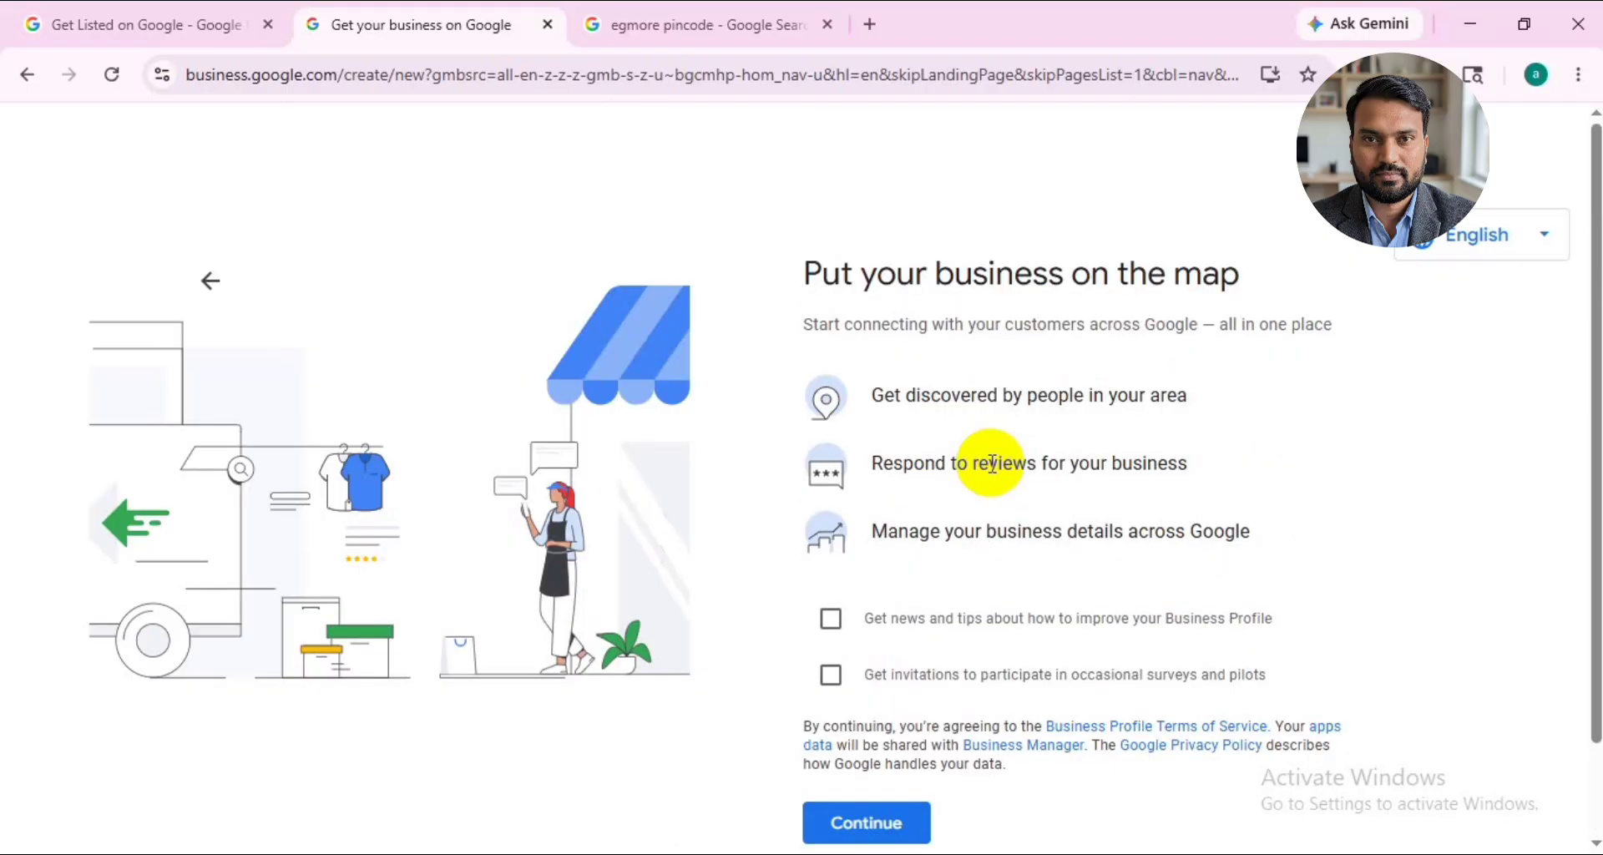
pyautogui.scroll(-1, 994, 493)
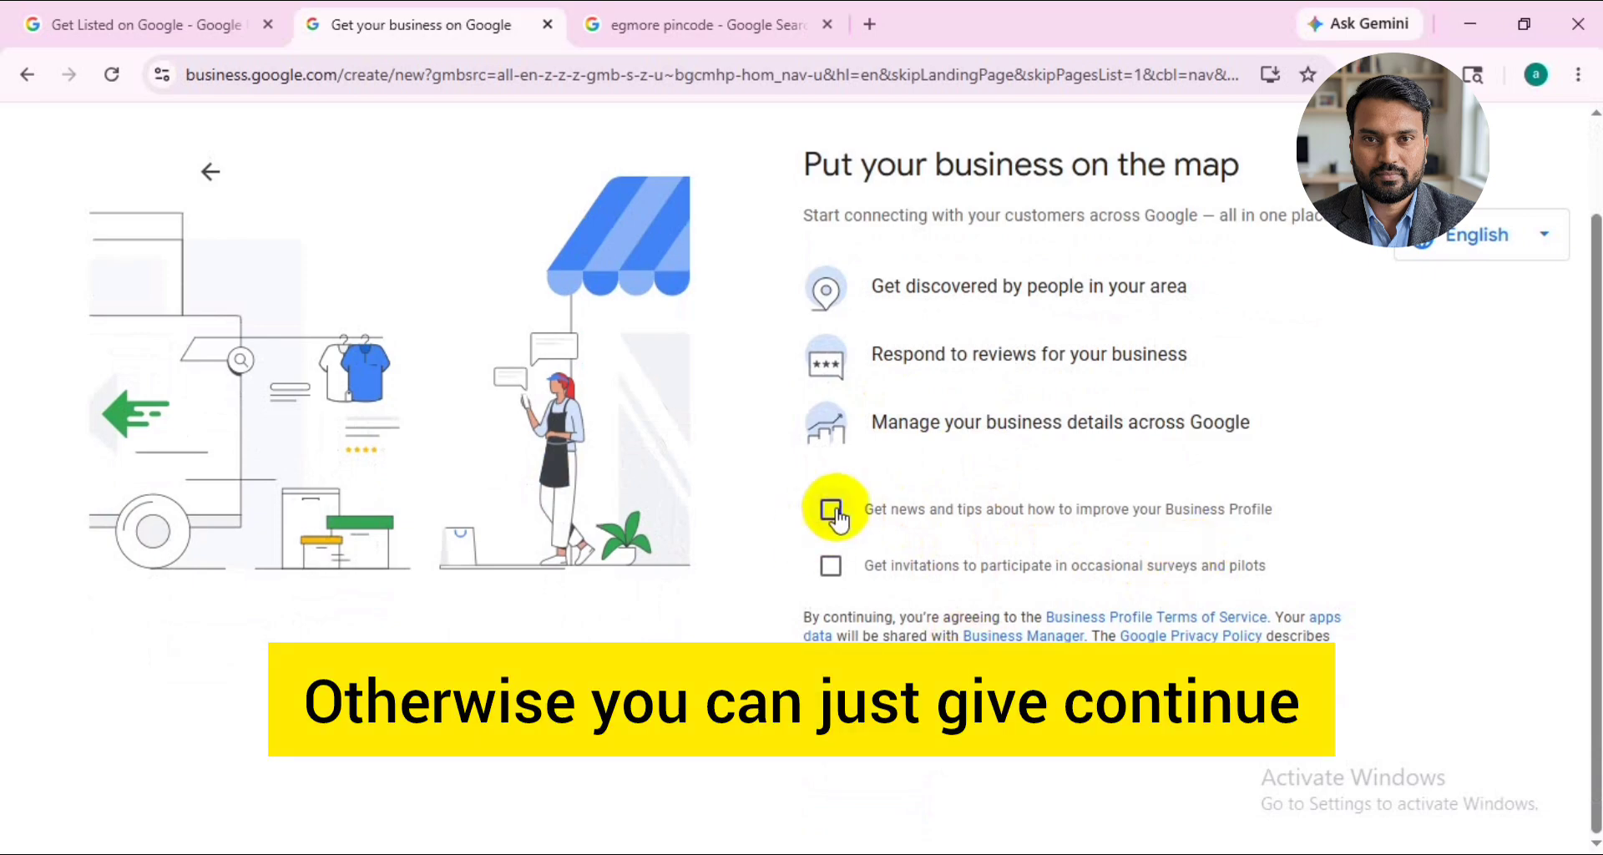
pyautogui.click(859, 793)
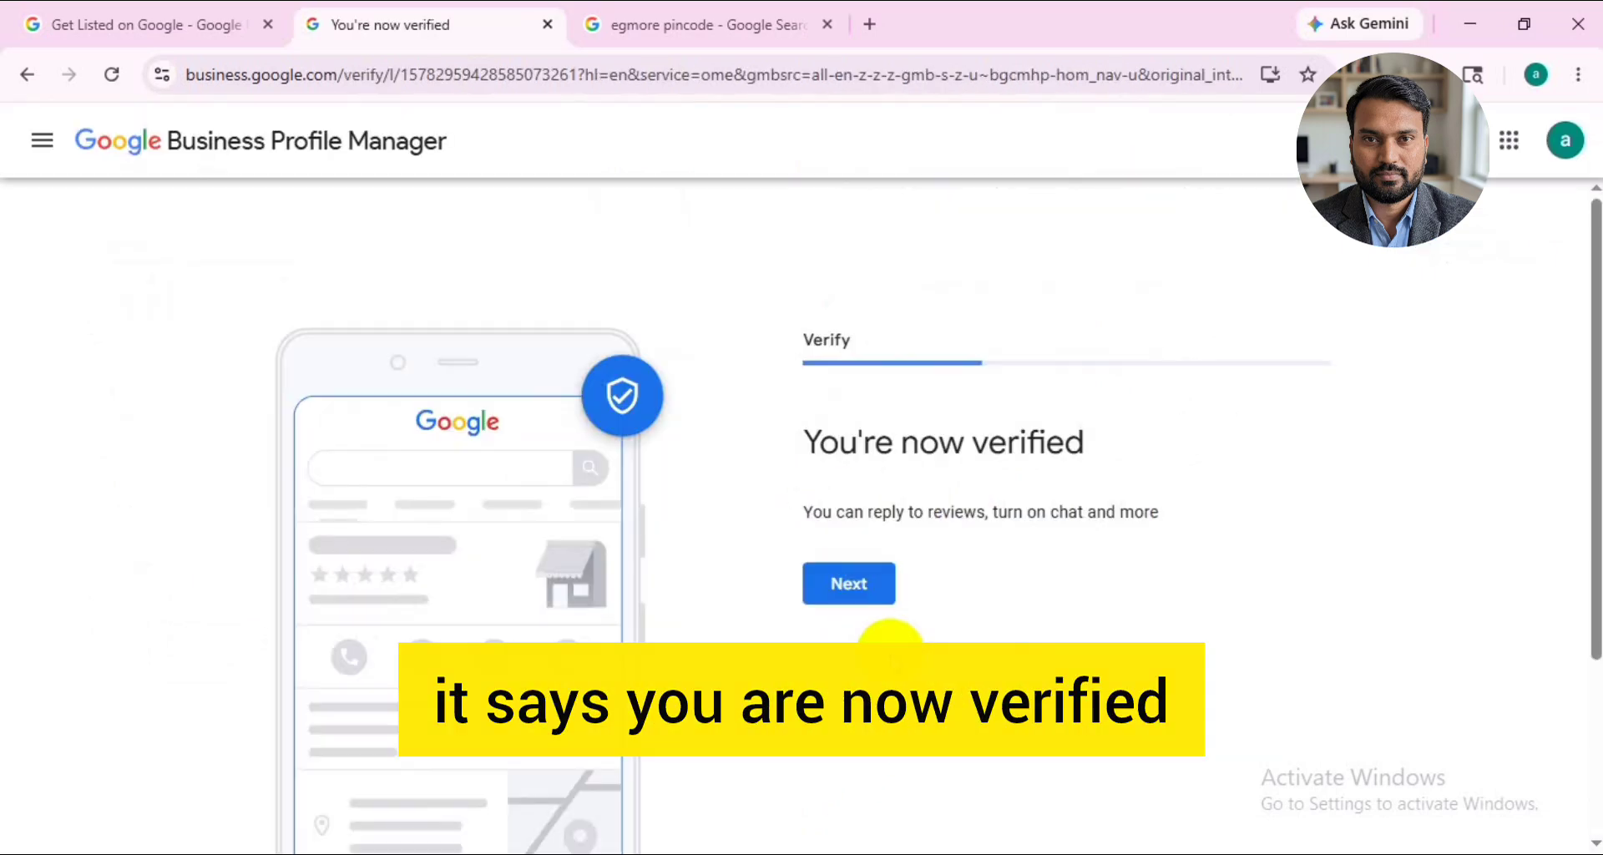
pyautogui.scroll(-1, 889, 647)
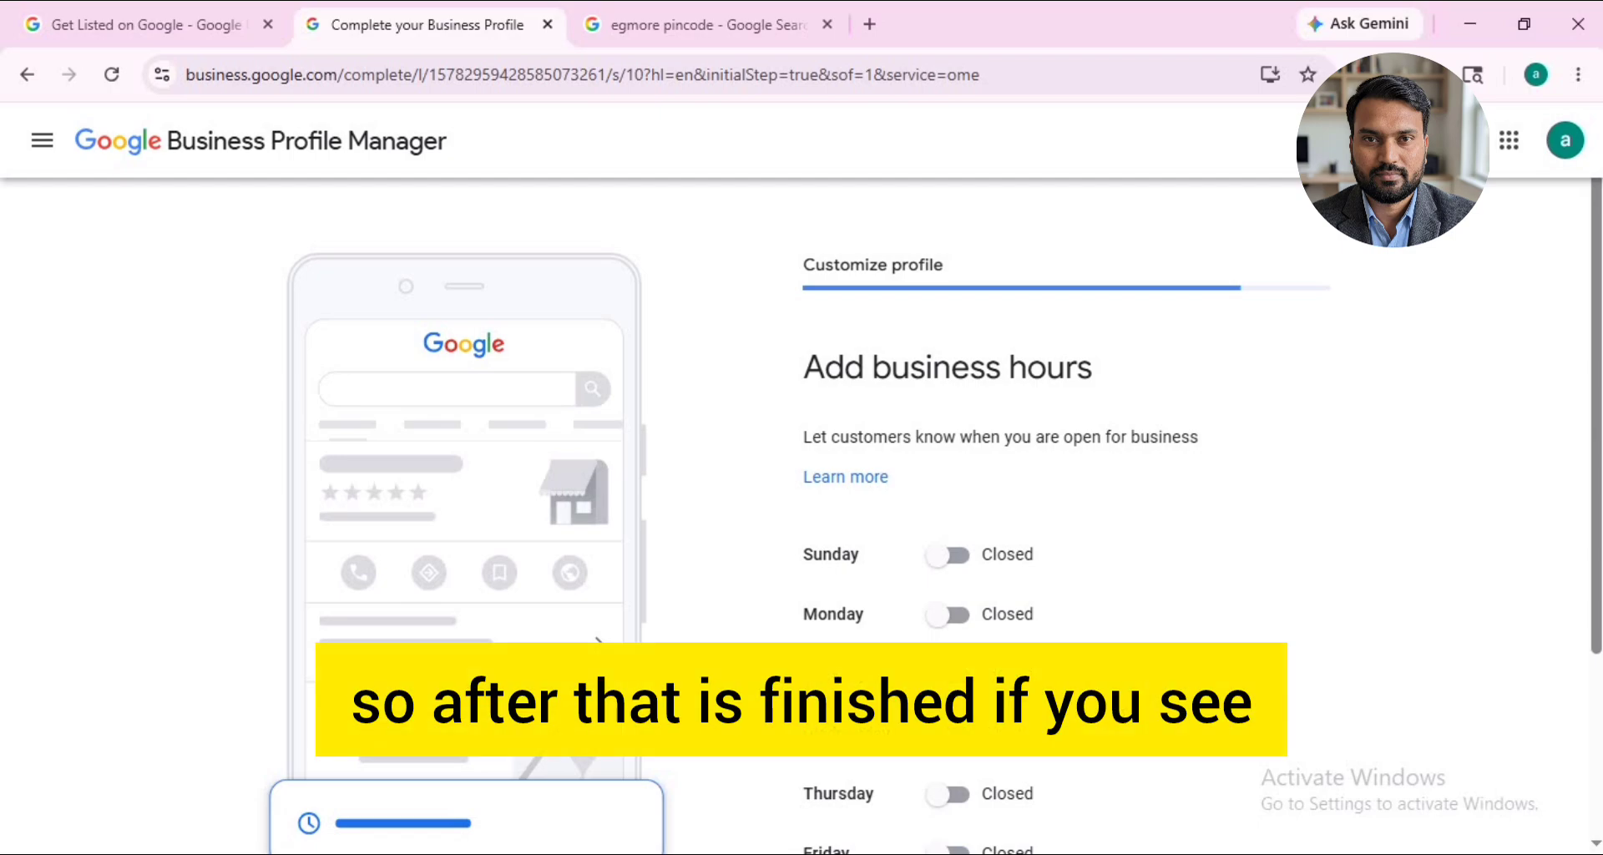
# - Set the business hours to open 24 hours on Sunday and Monday, and save them
pyautogui.scroll(-1, 1120, 513)
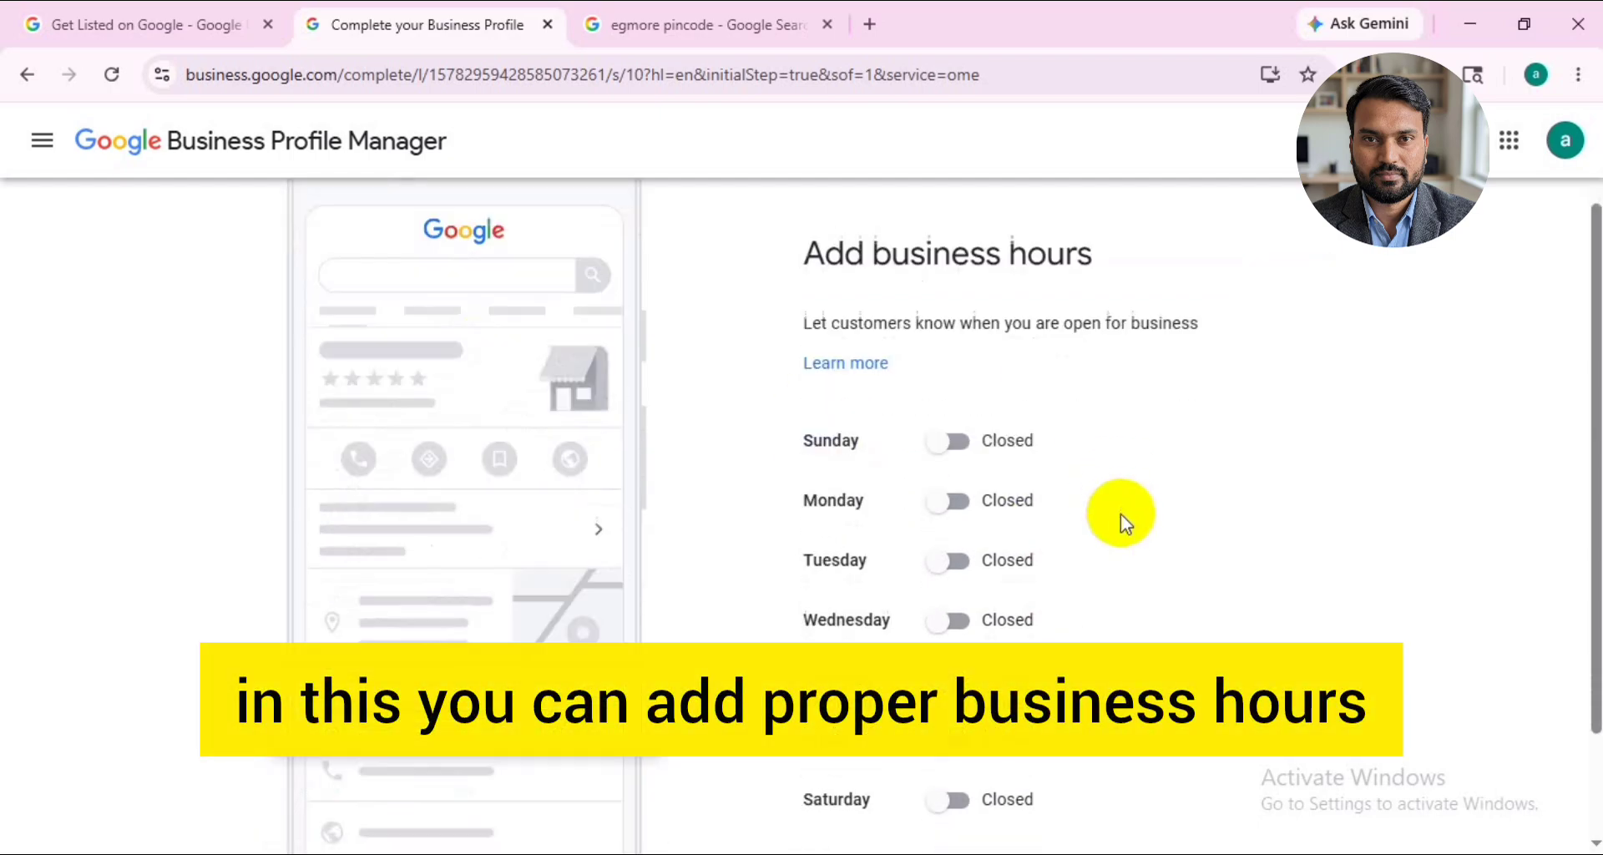
pyautogui.click(958, 444)
pyautogui.click(956, 547)
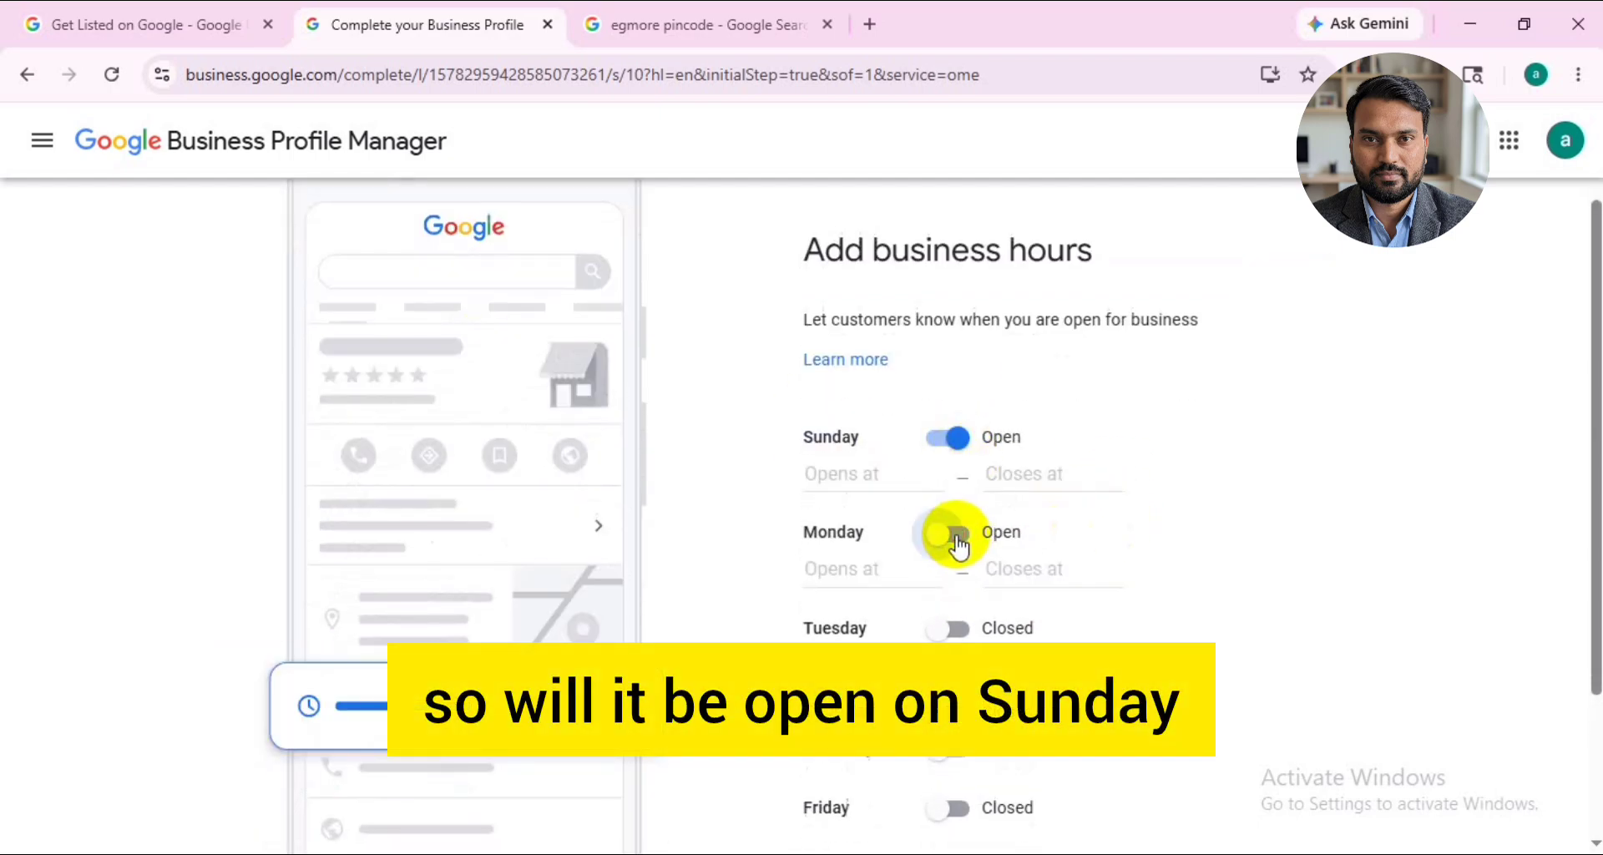
pyautogui.click(863, 472)
pyautogui.click(869, 536)
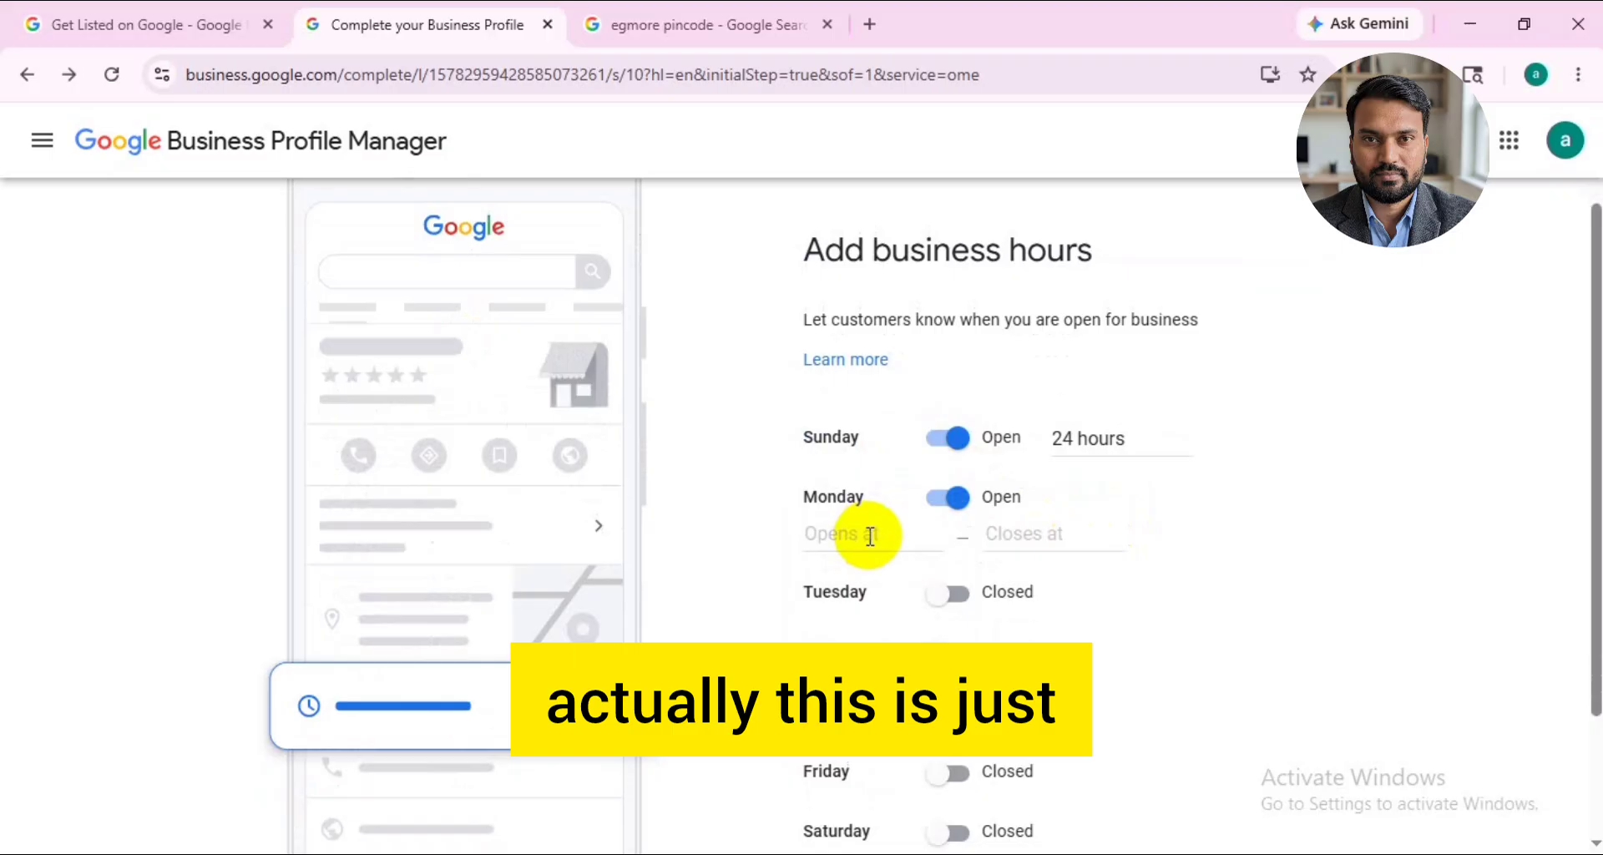
pyautogui.click(869, 536)
pyautogui.click(859, 576)
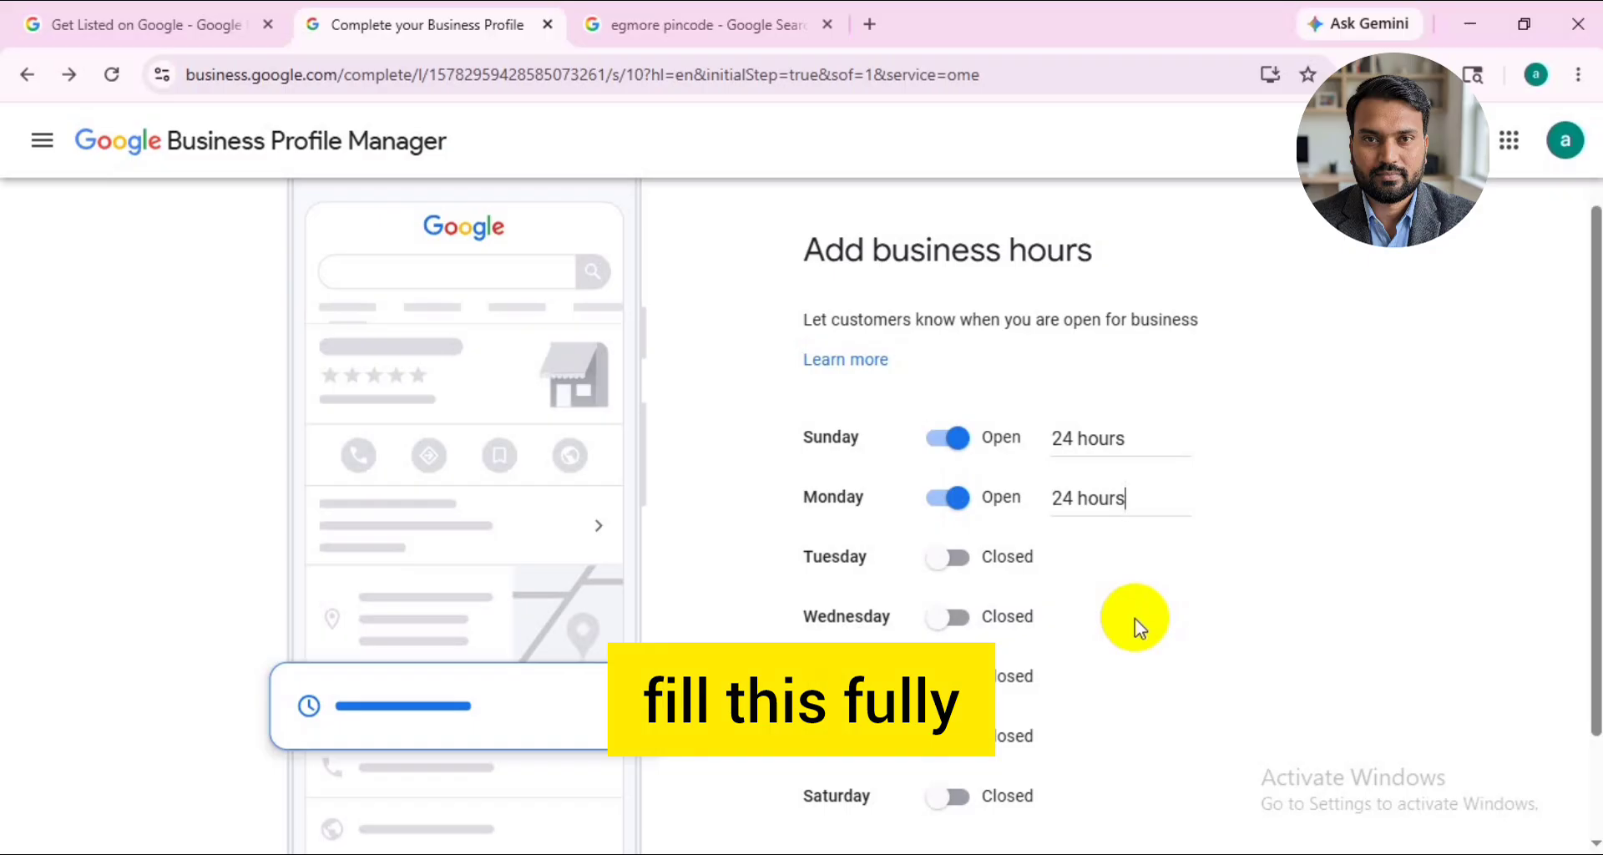
pyautogui.scroll(-2, 1134, 618)
pyautogui.click(849, 763)
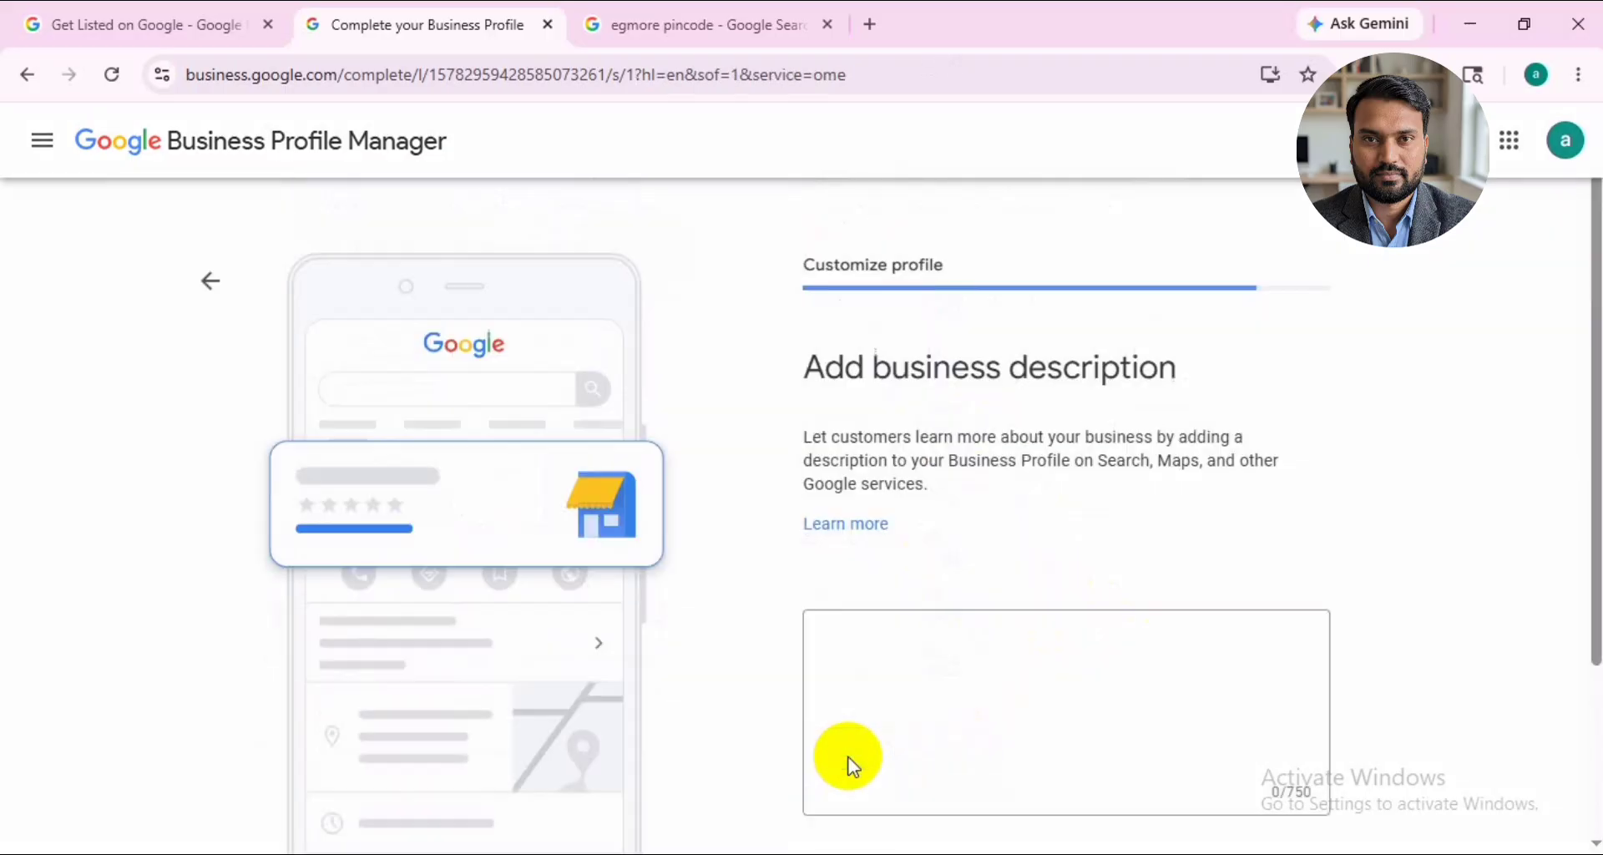
# - Switch to Google Maps, open the DHI India listing and copy the business description from its exported profile data
pyautogui.click(916, 710)
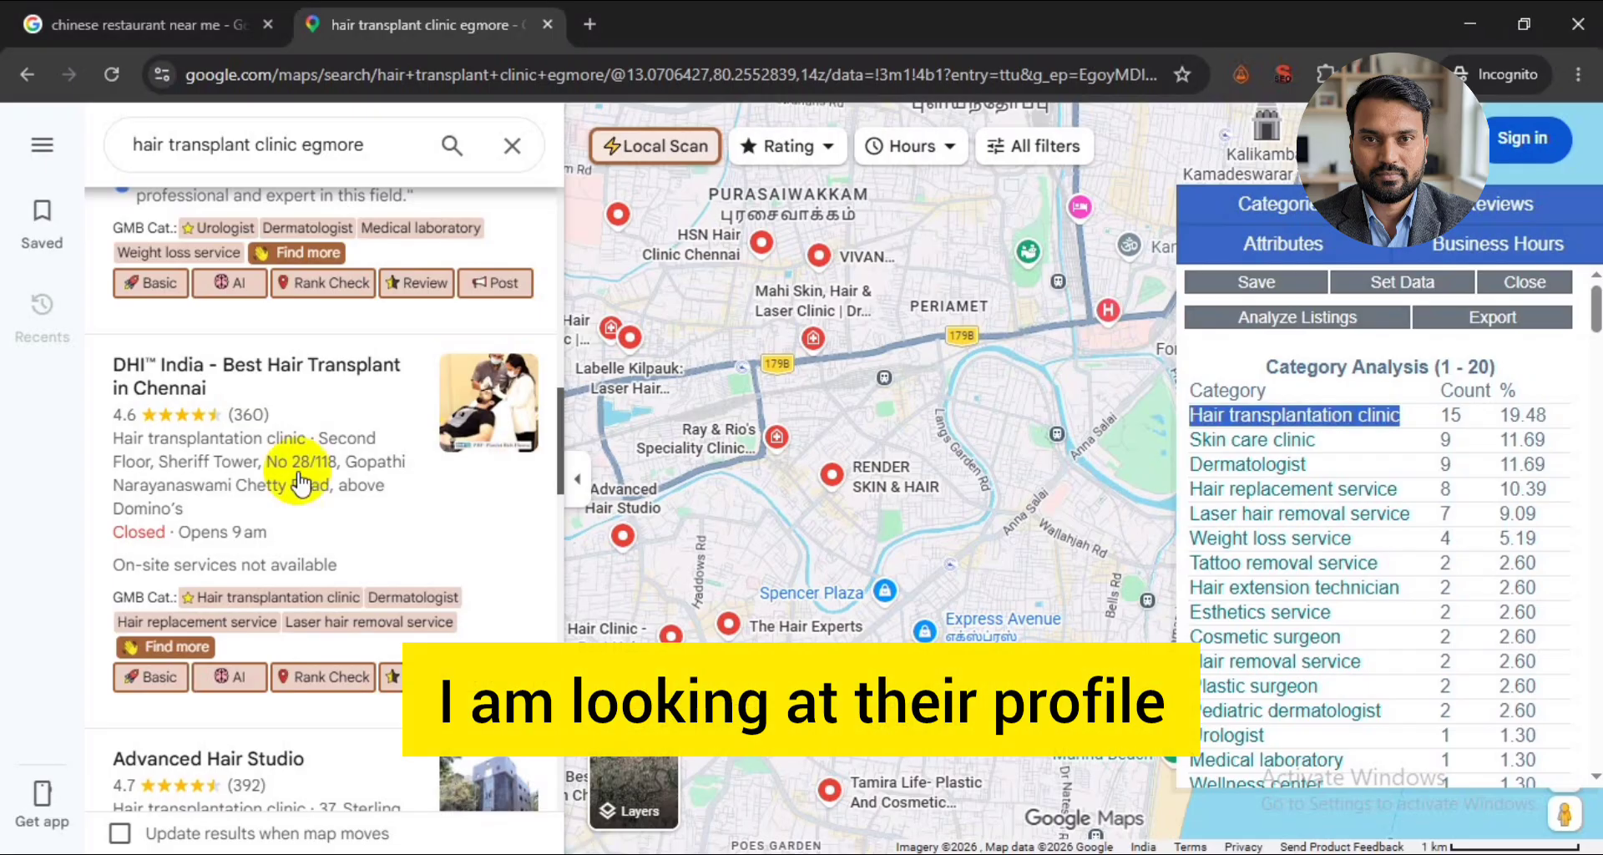
pyautogui.click(301, 482)
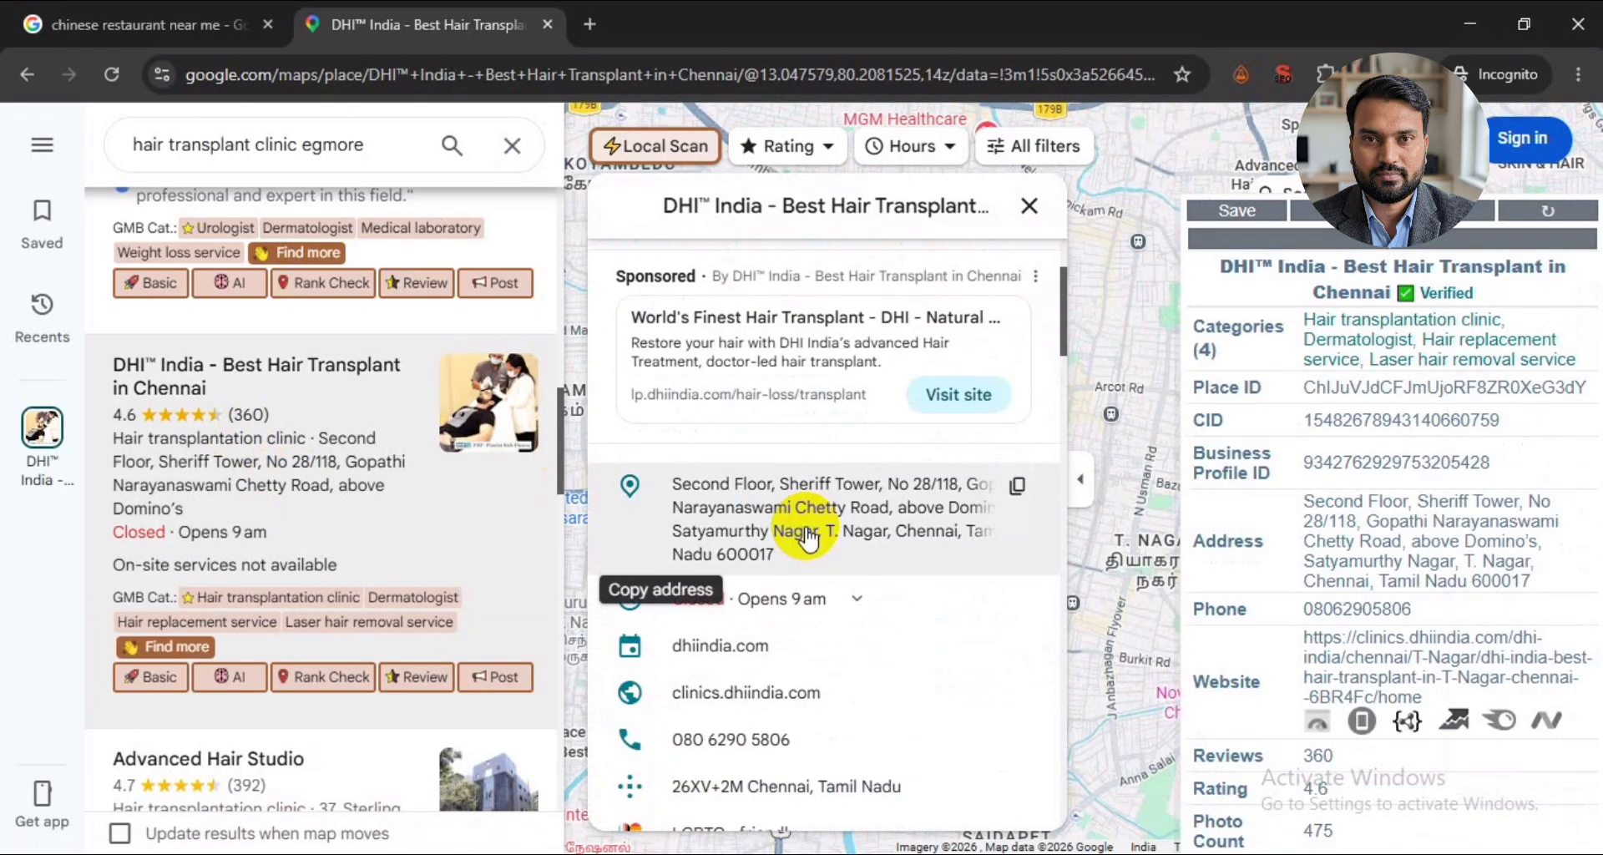
pyautogui.click(1385, 240)
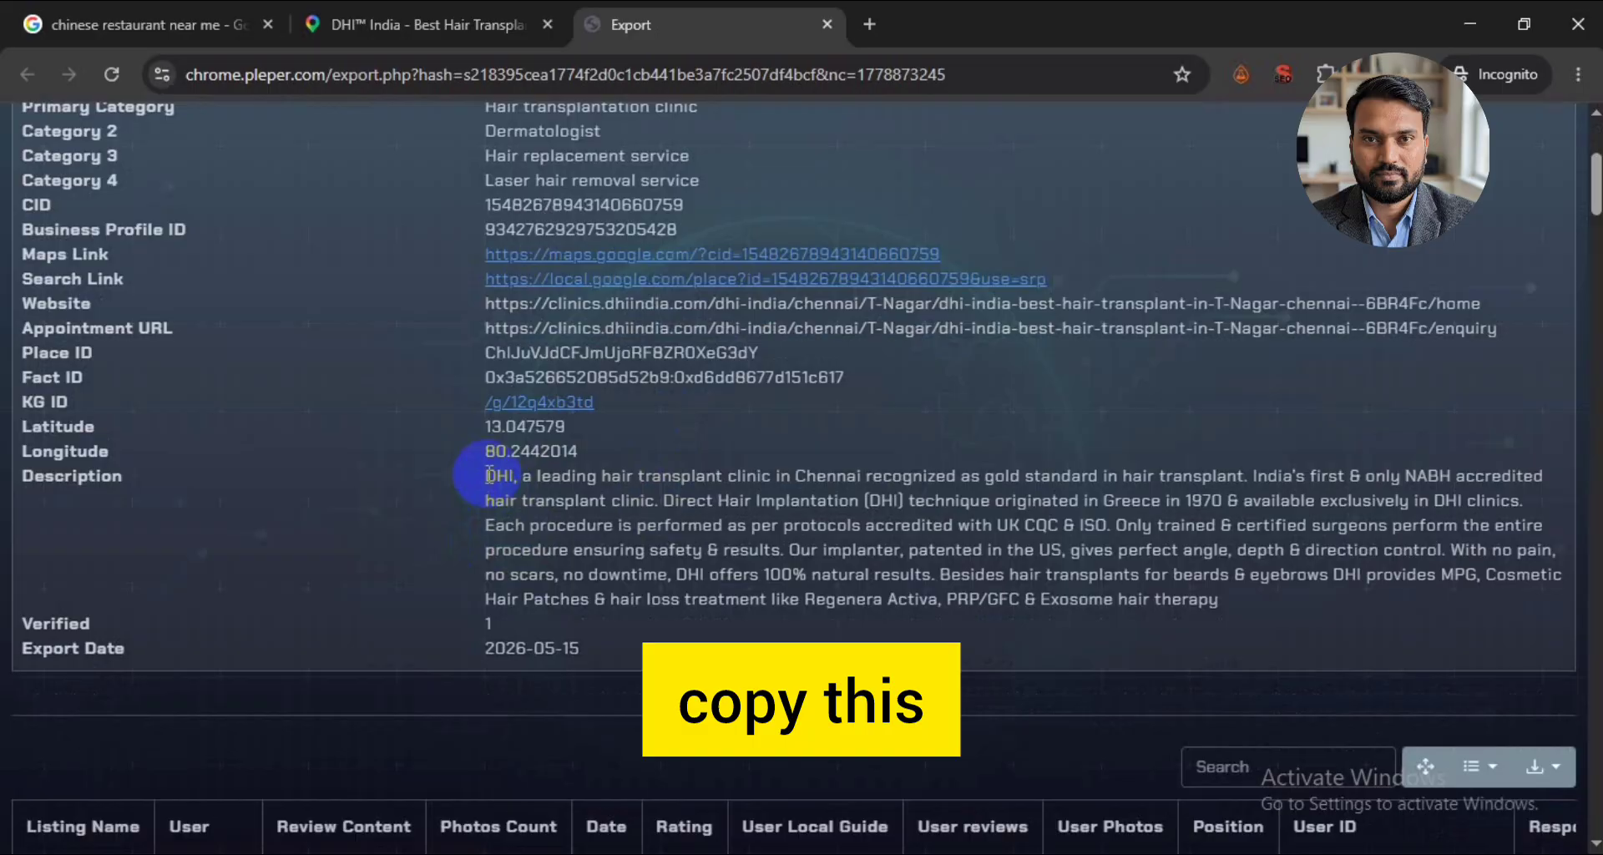
pyautogui.moveTo(486, 476); pyautogui.dragTo(1218, 598)
pyautogui.hotkey('ctrl', 'c')
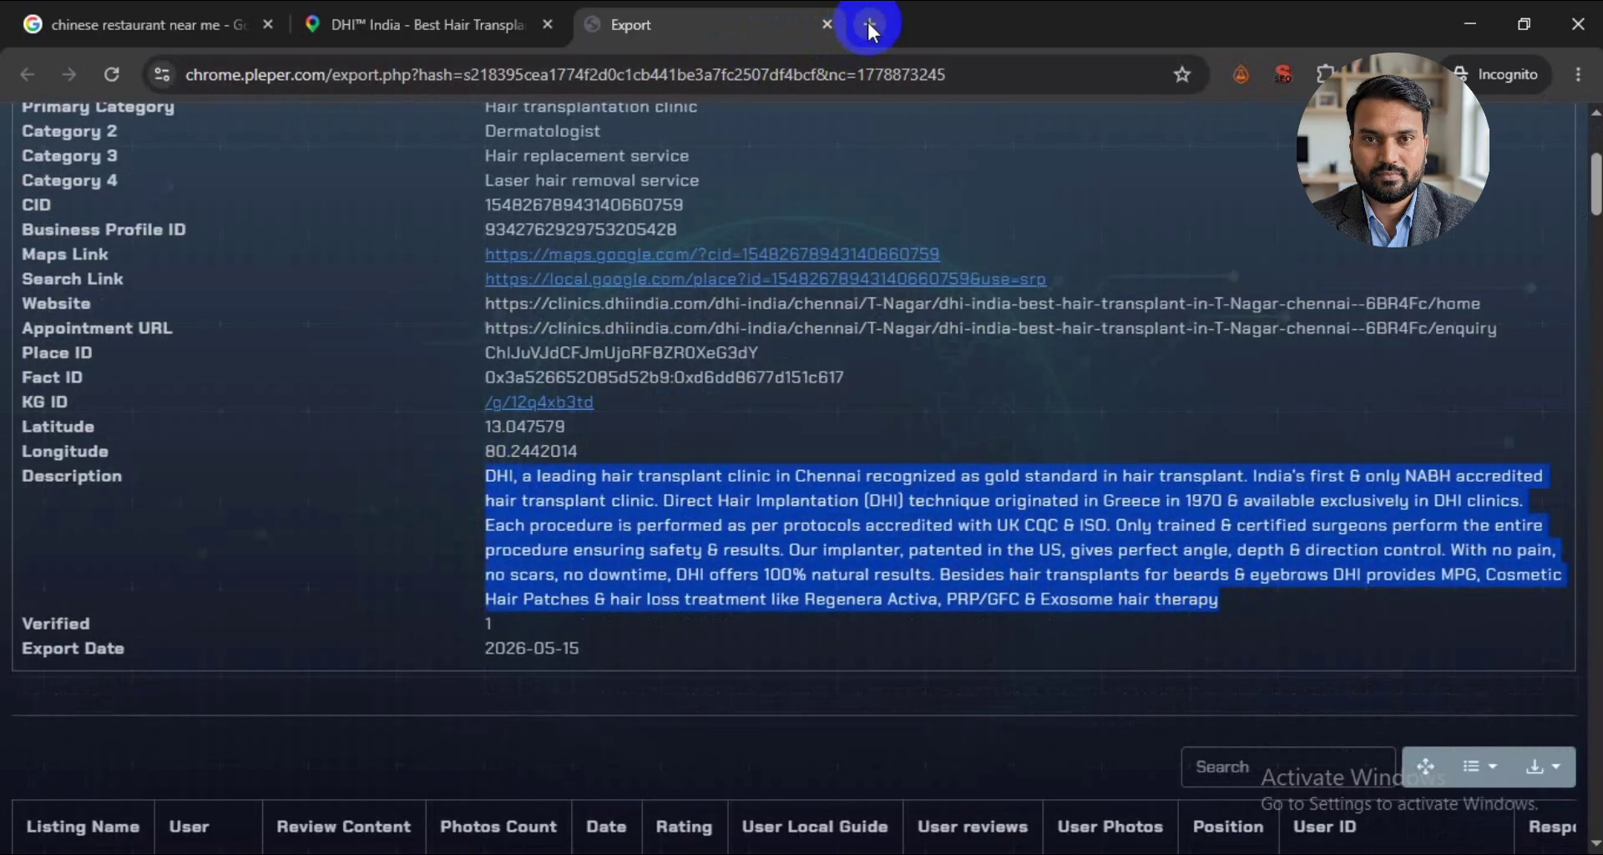
# - Open ChatGPT and write a prompt for a GBP description under 750 characters, similar to the pasted DHI description
pyautogui.click(868, 25)
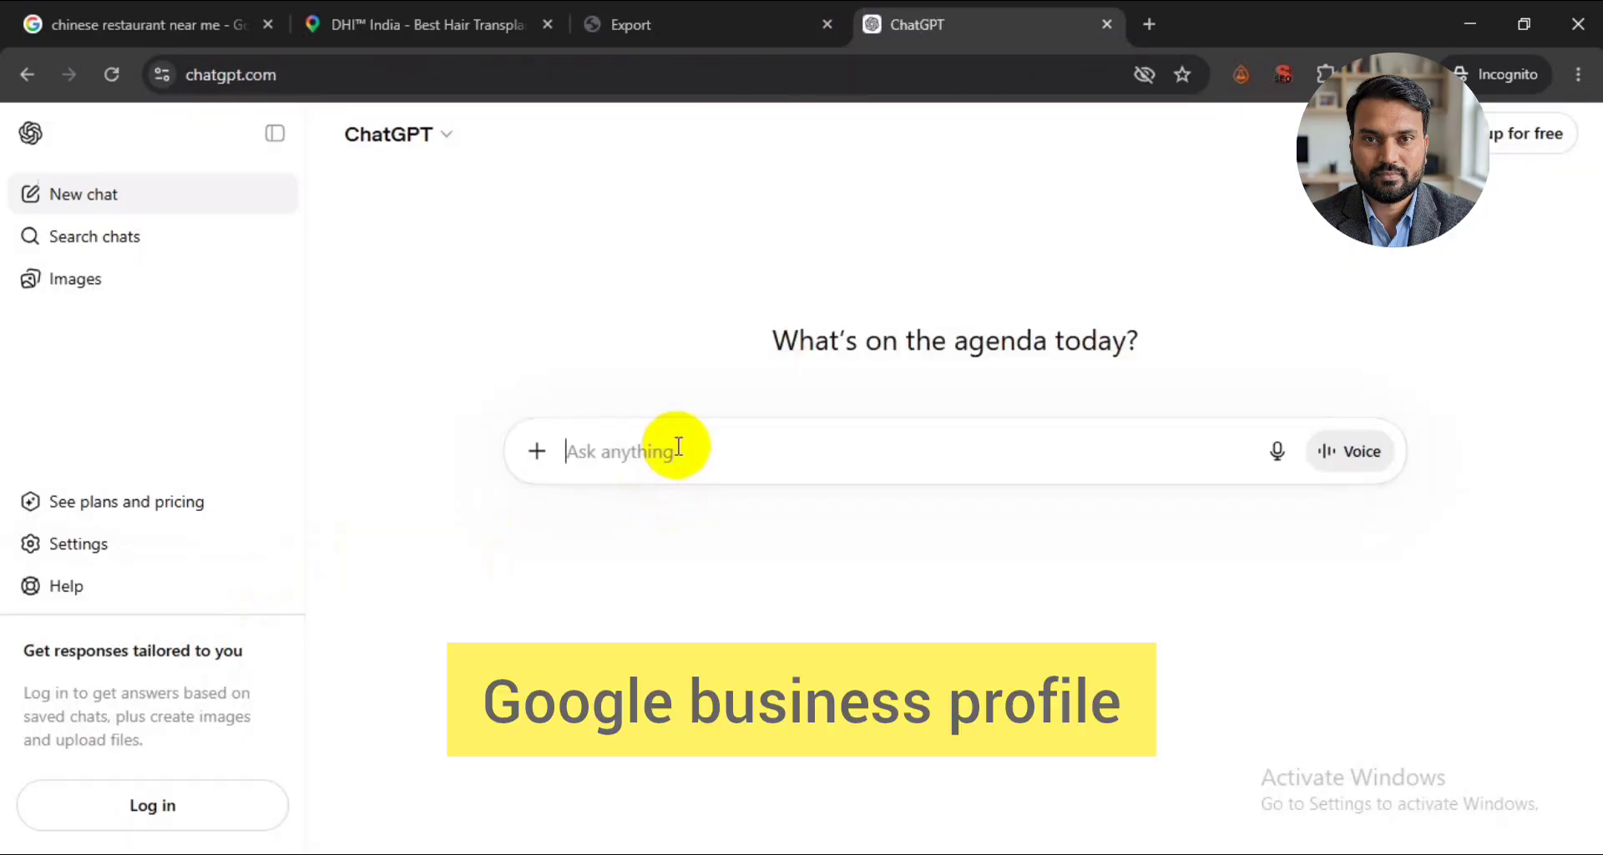
pyautogui.write('need gbp description under 750 character')
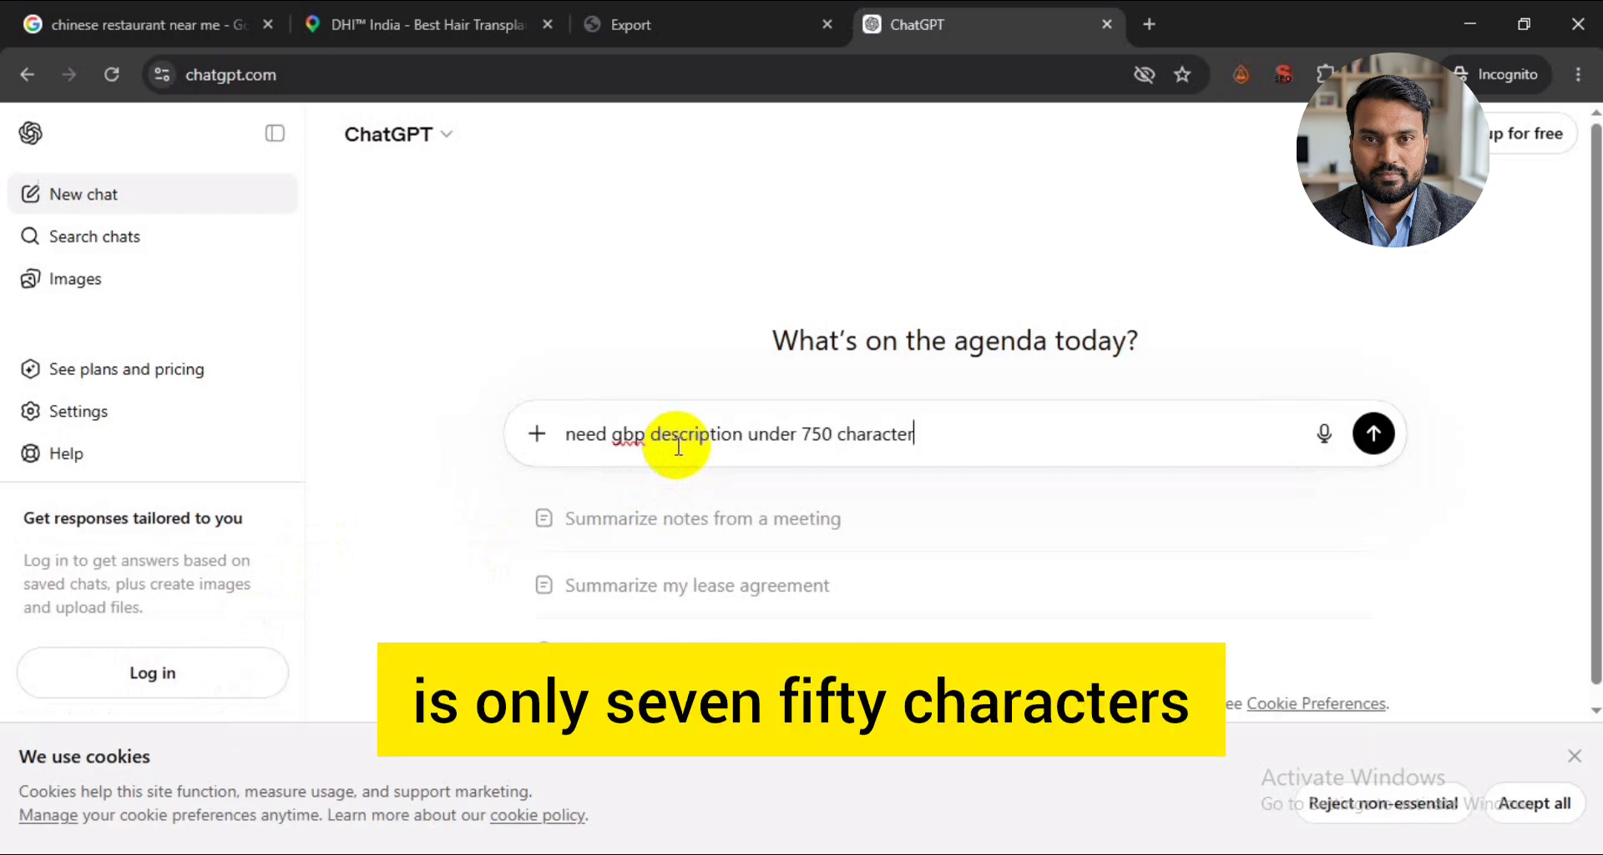
pyautogui.write('s - similar ')
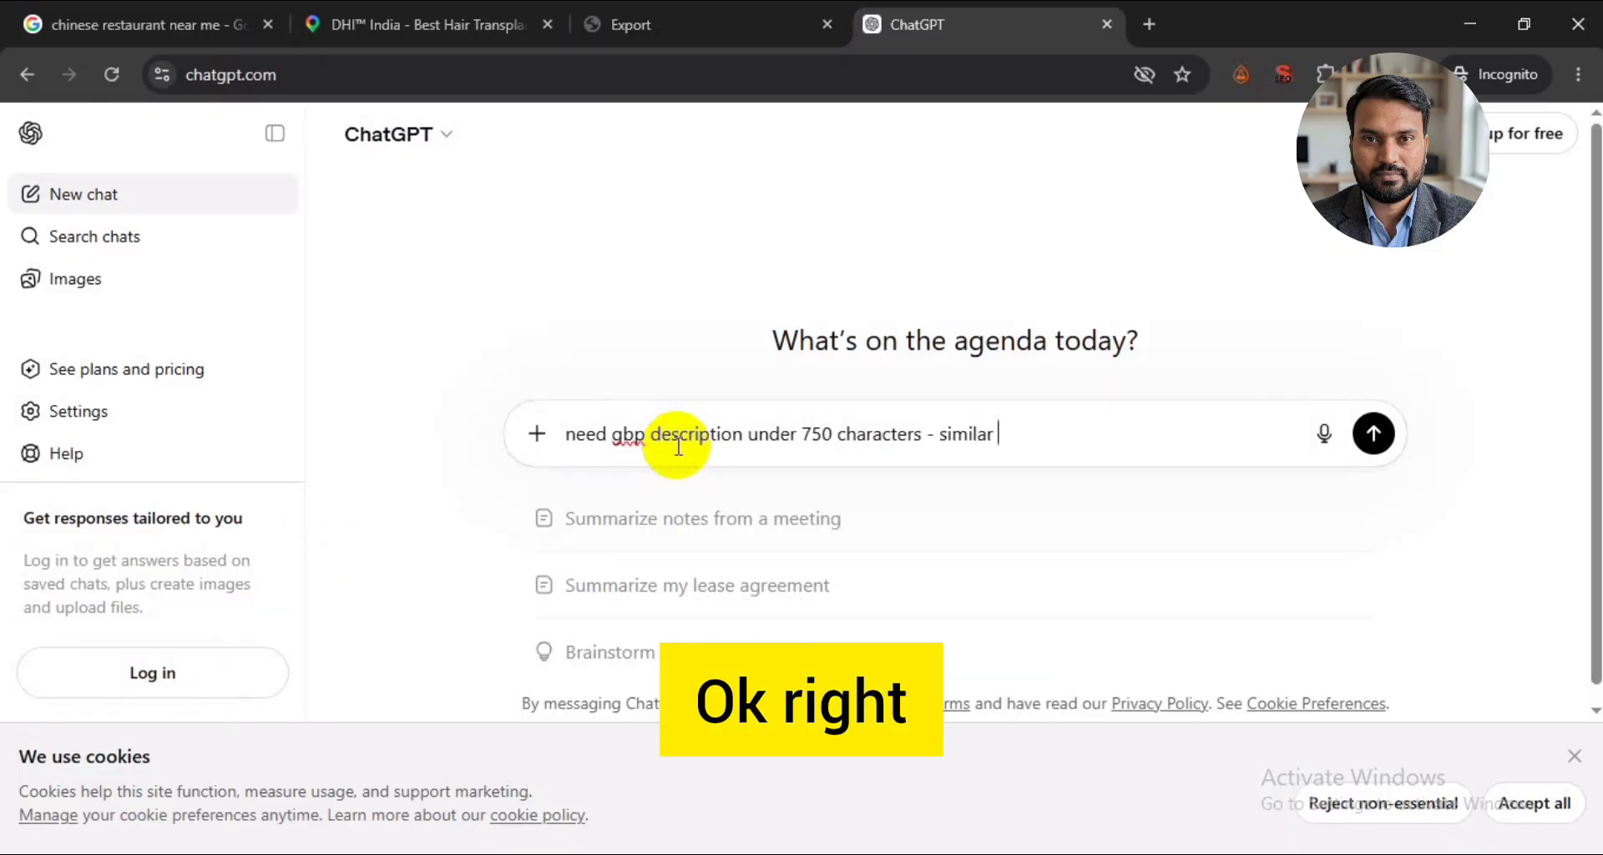
pyautogui.write('to this business -')
pyautogui.hotkey('ctrl', 'v')
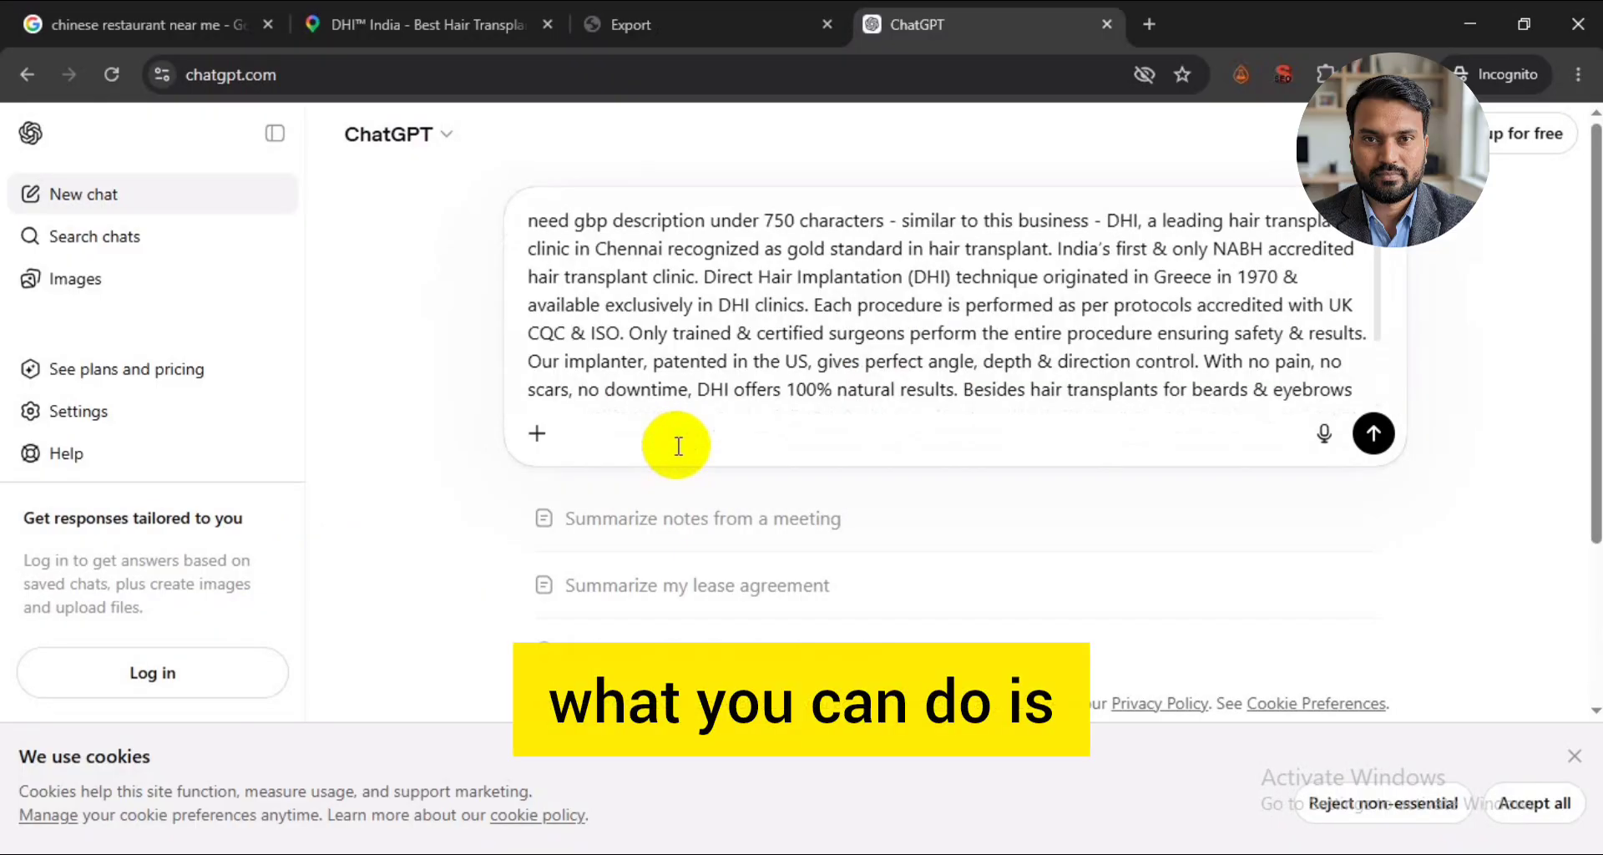
pyautogui.scroll(-2, 1007, 388)
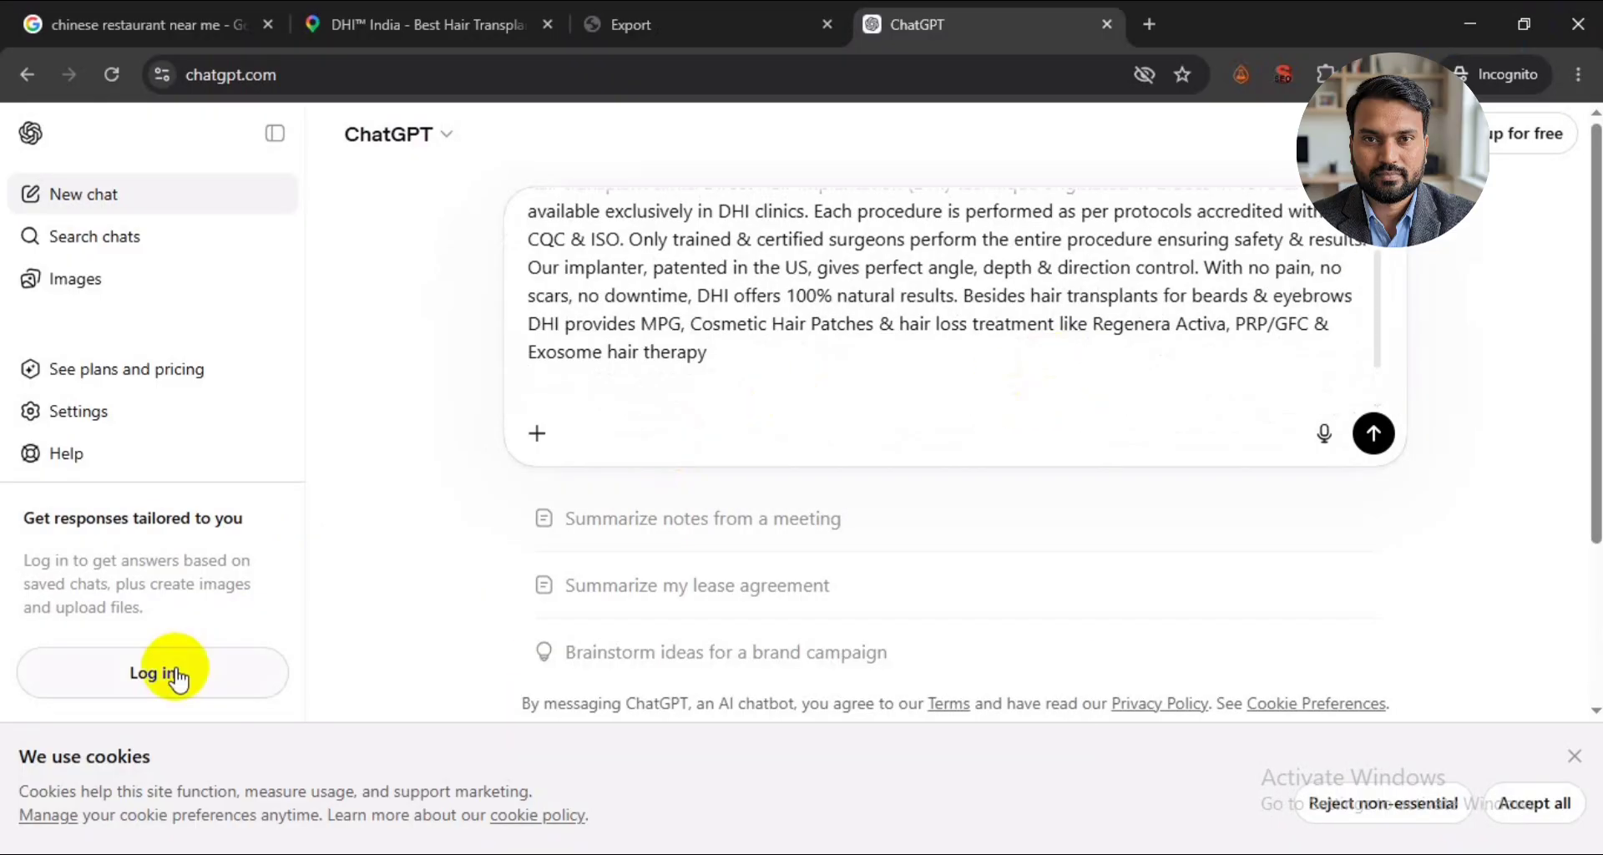
pyautogui.scroll(-1, 637, 359)
# - Add "venkatesh hair clinic egmore - gfc specialist - founded 2026" to the prompt, ask it to act as an expert, and send it
pyautogui.click(633, 365)
pyautogui.write('venkatesh hair clinic egmo')
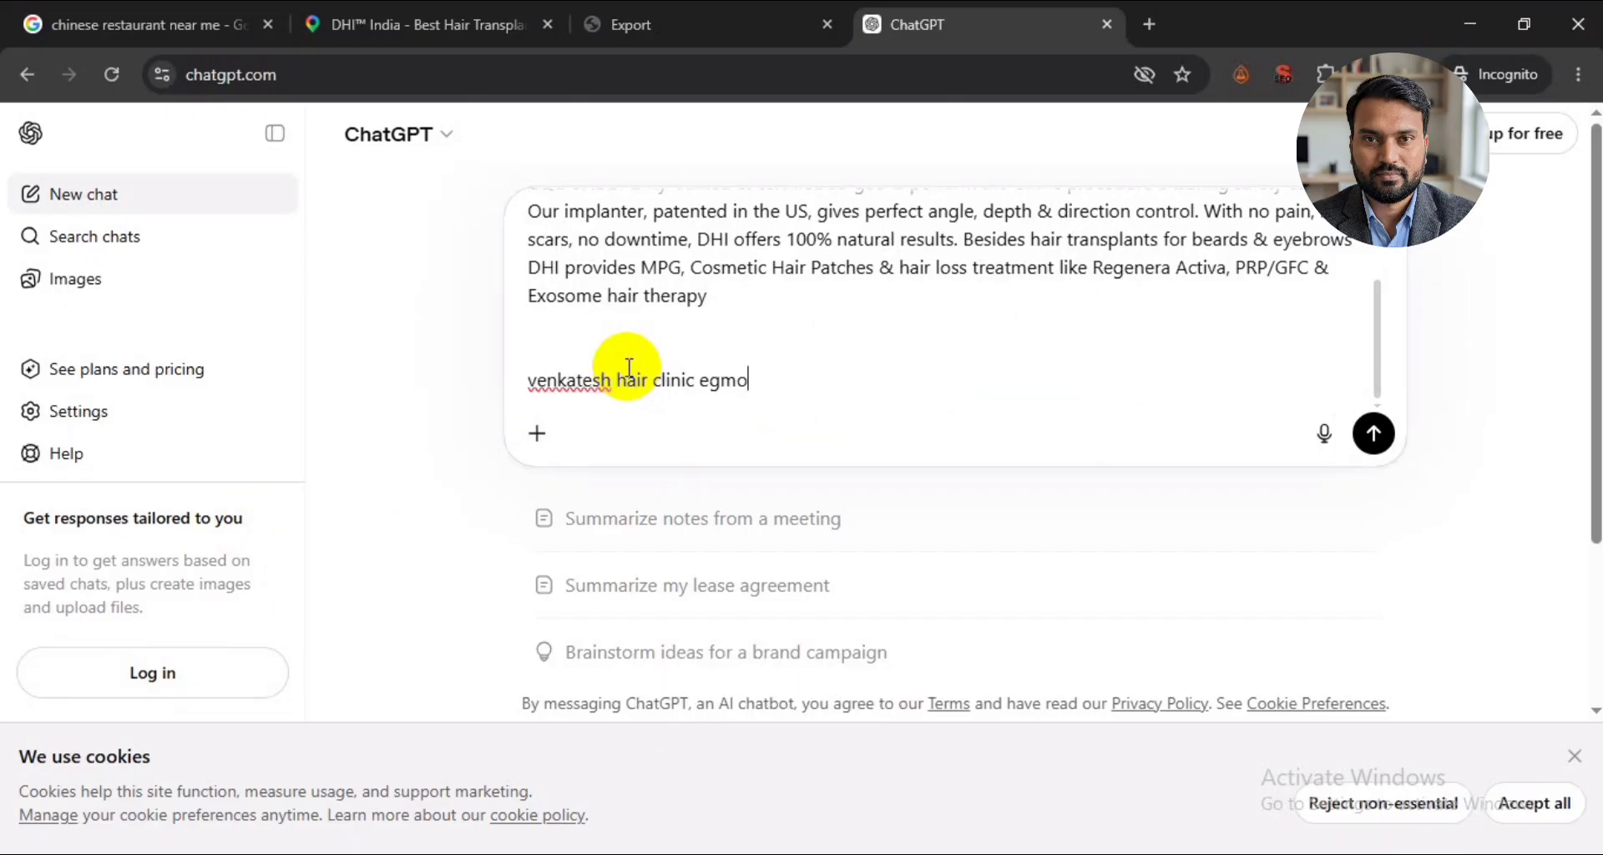
pyautogui.write('re -')
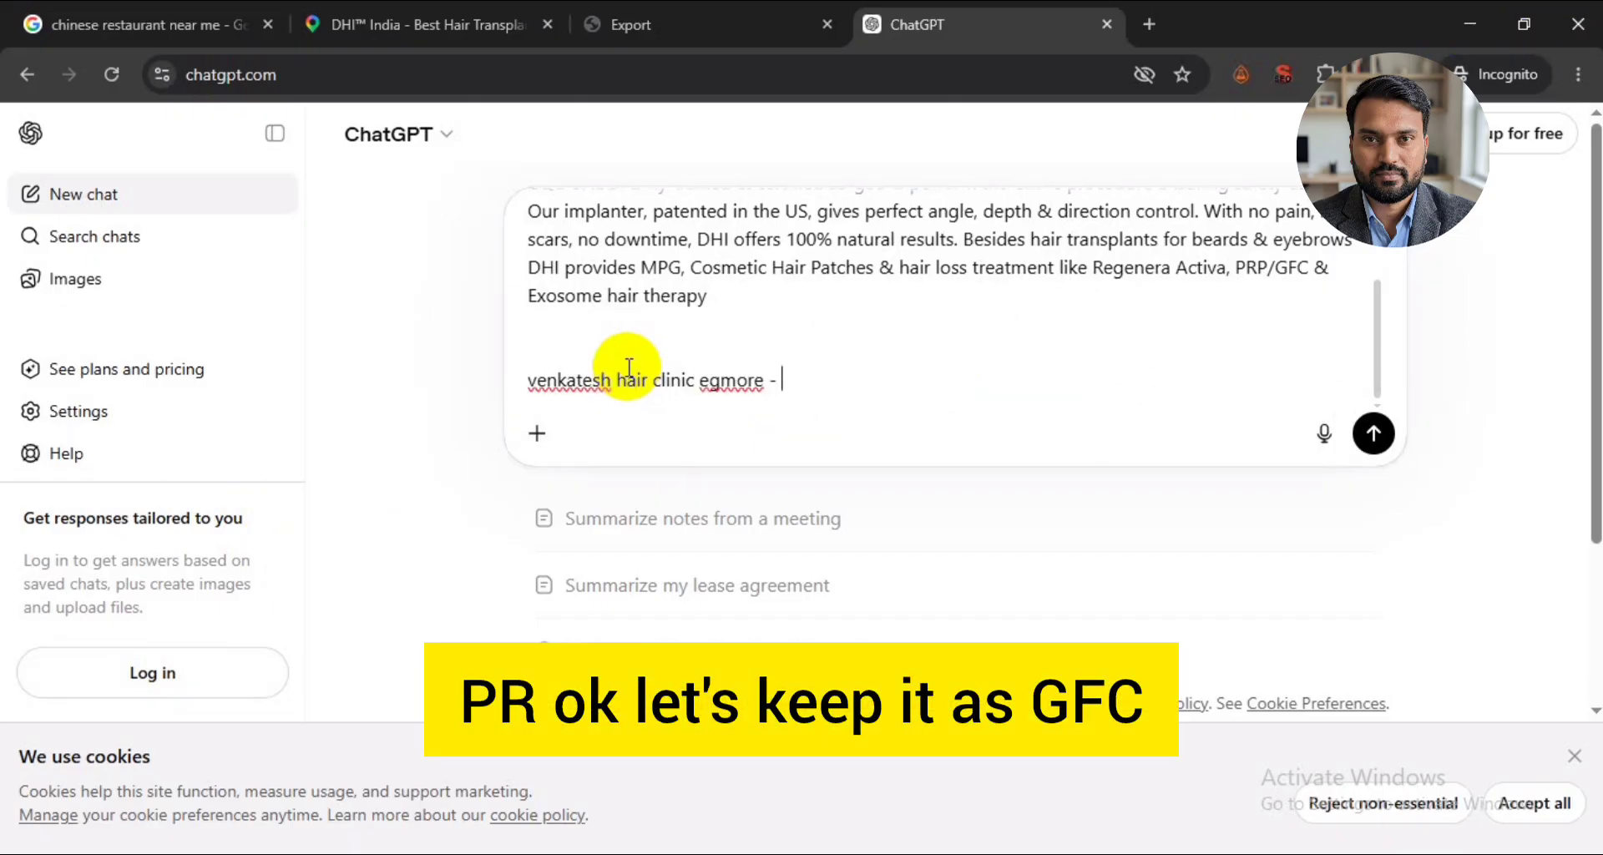
pyautogui.write(' p')
pyautogui.press('BackSpace')
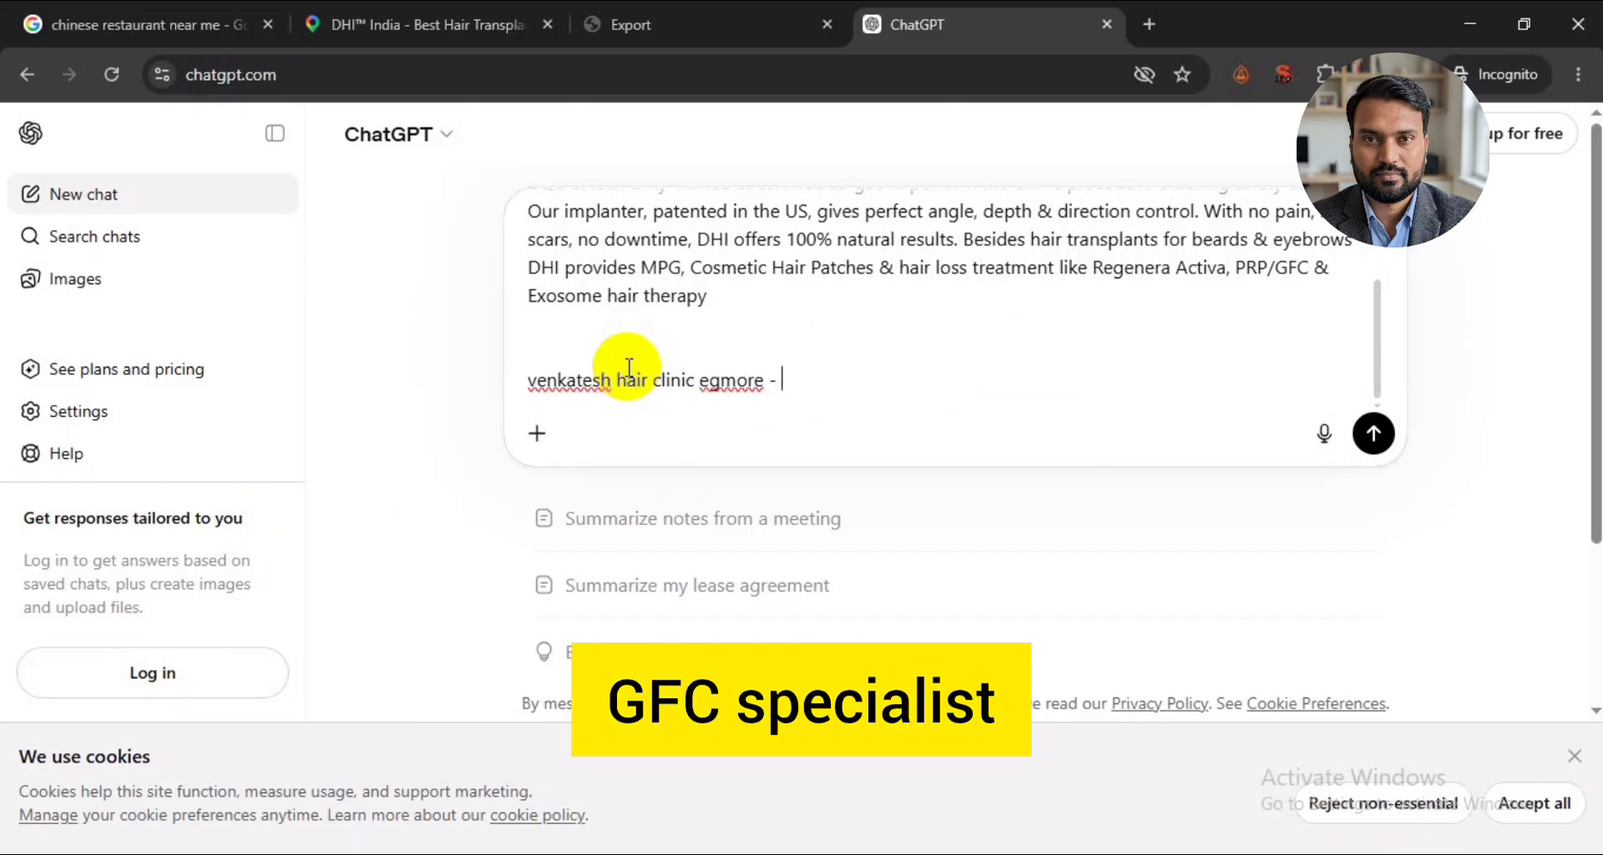
pyautogui.write('gfc specialist - fou')
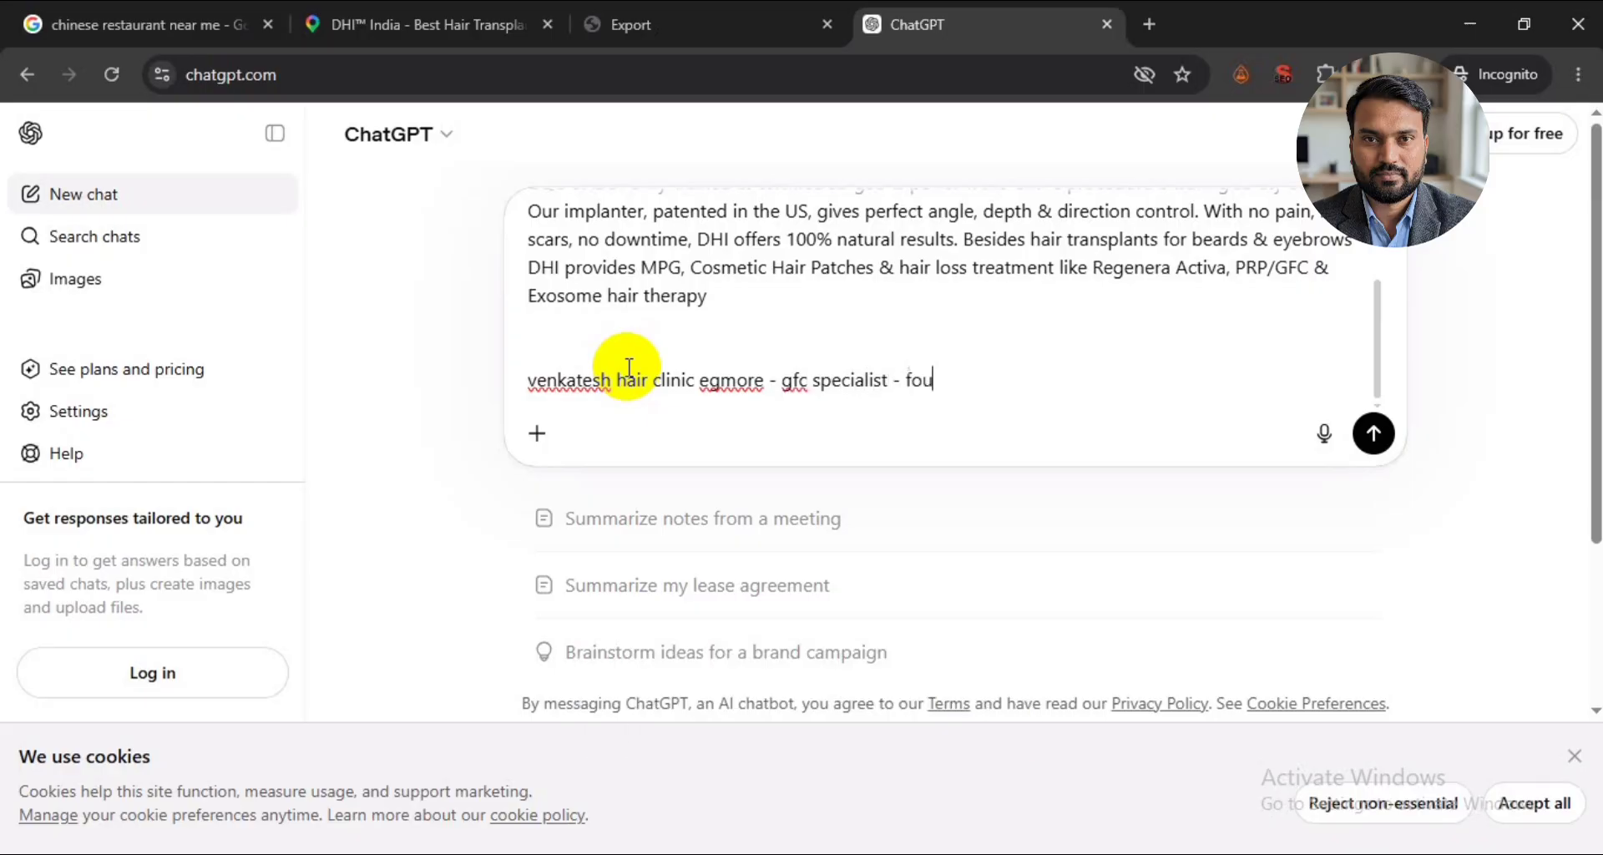
pyautogui.write('nded 2026 - ')
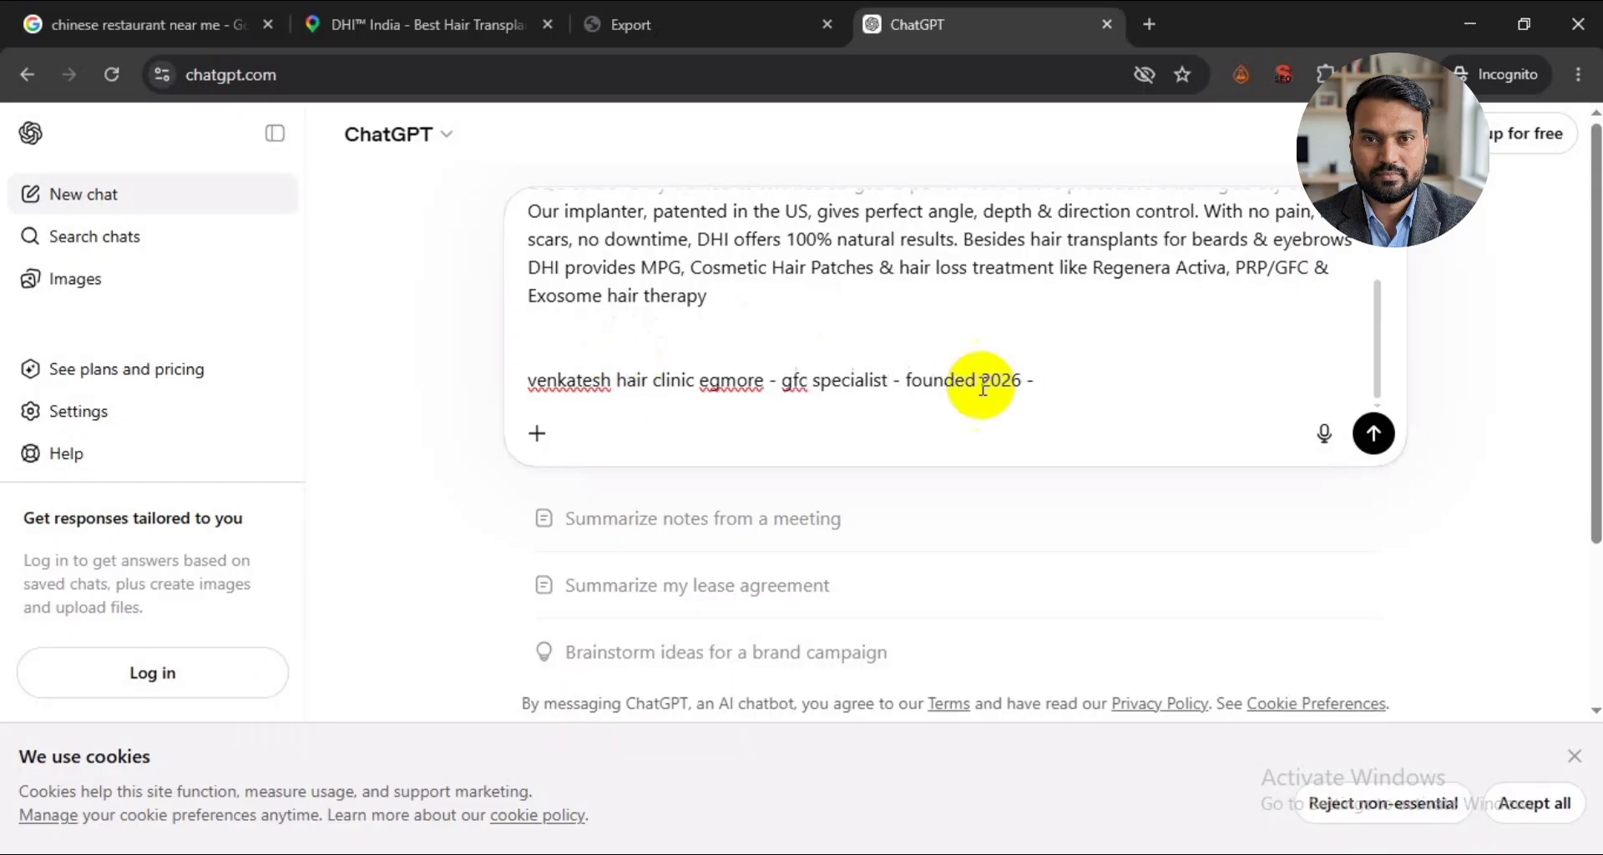
pyautogui.write('act as an expert and give me')
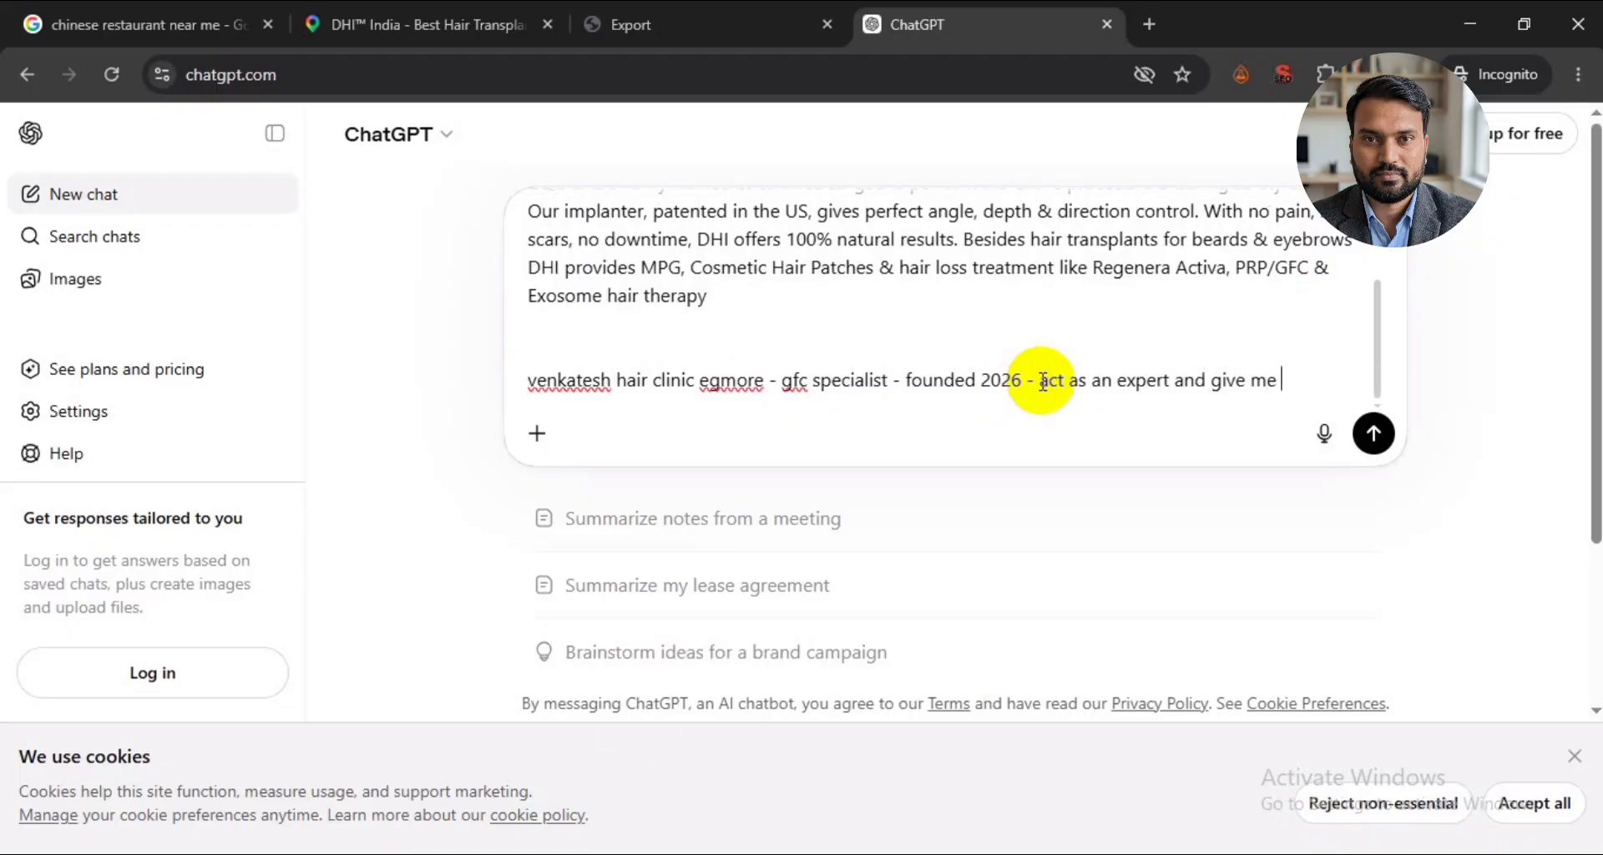
pyautogui.press('Return')
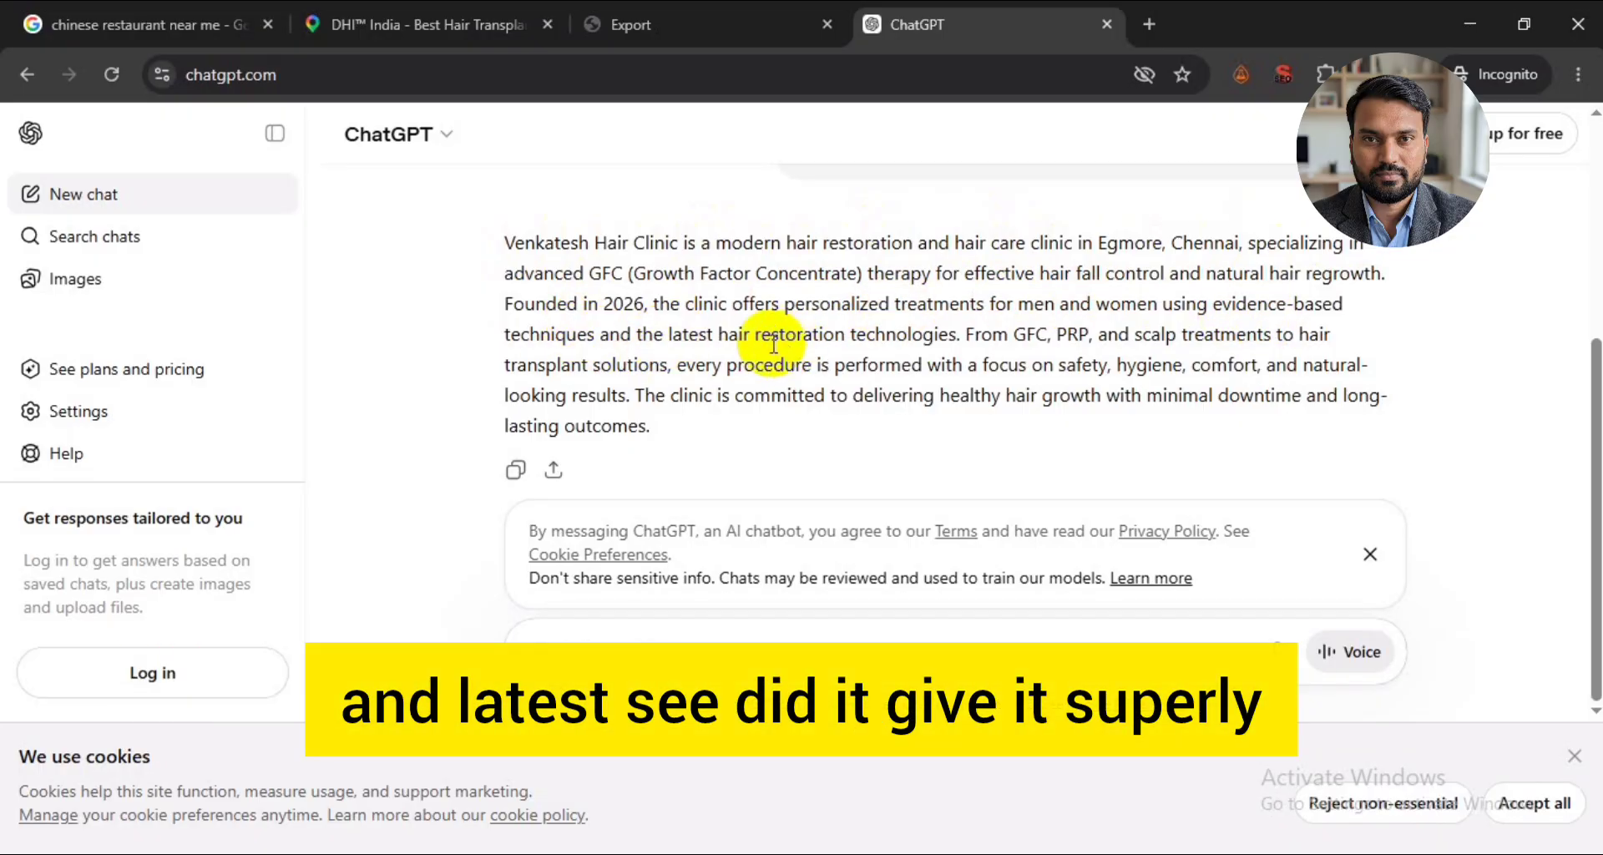
# - Copy the generated clinic description and paste it into the business description in Google Business Profile Manager
pyautogui.moveTo(653, 424); pyautogui.dragTo(497, 243)
pyautogui.hotkey('alt', 'Tab')
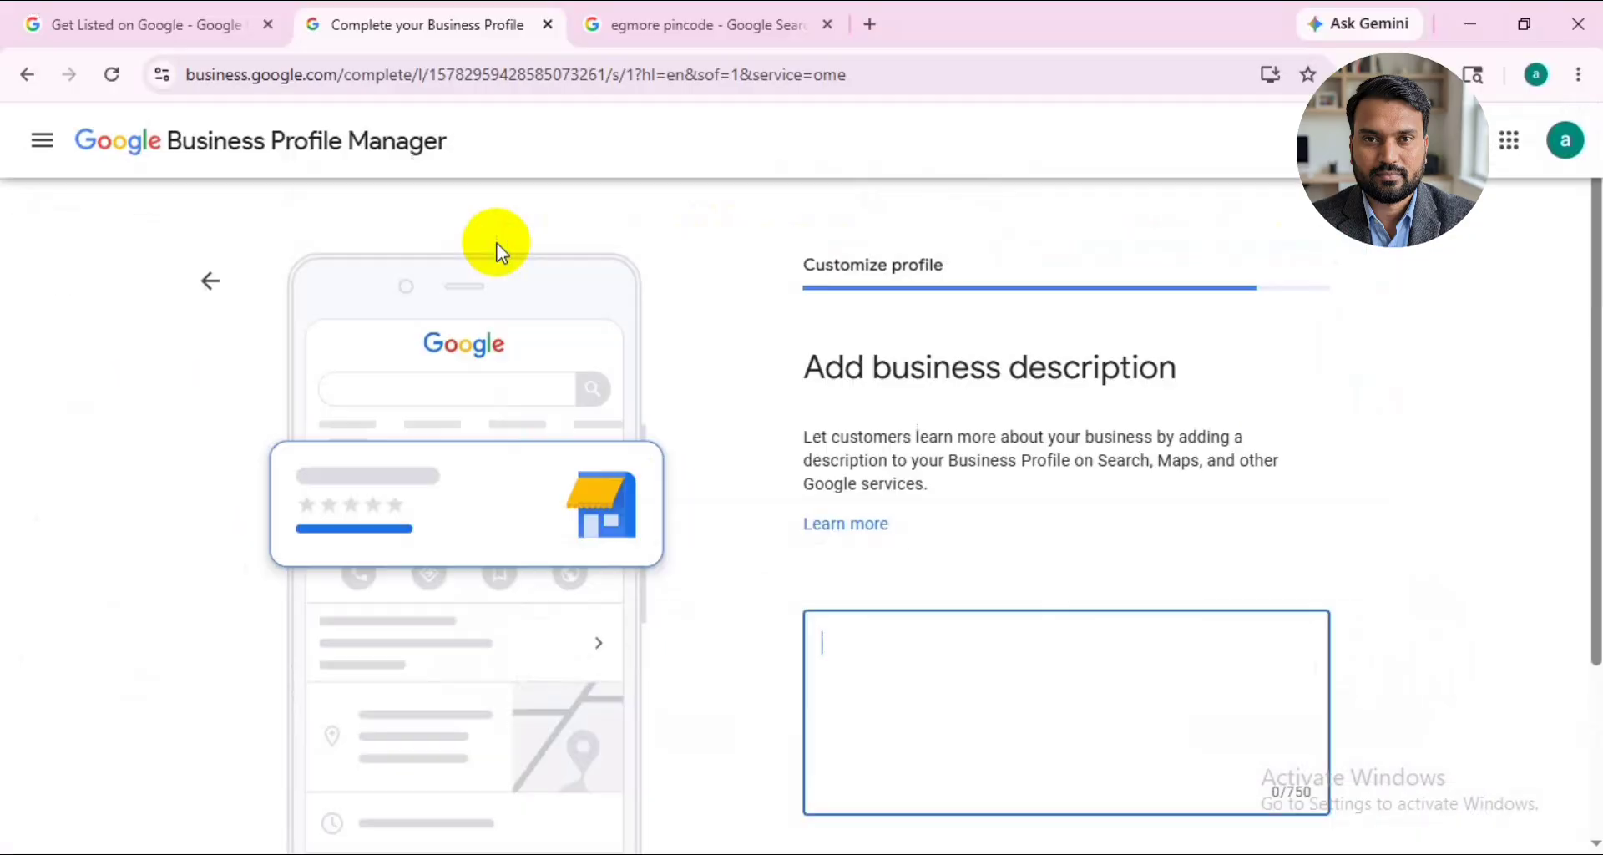
pyautogui.hotkey('ctrl', 'v')
# - Delete the first word so that the description starts with "Hair Clinic", and save the description
pyautogui.moveTo(911, 639); pyautogui.dragTo(837, 634)
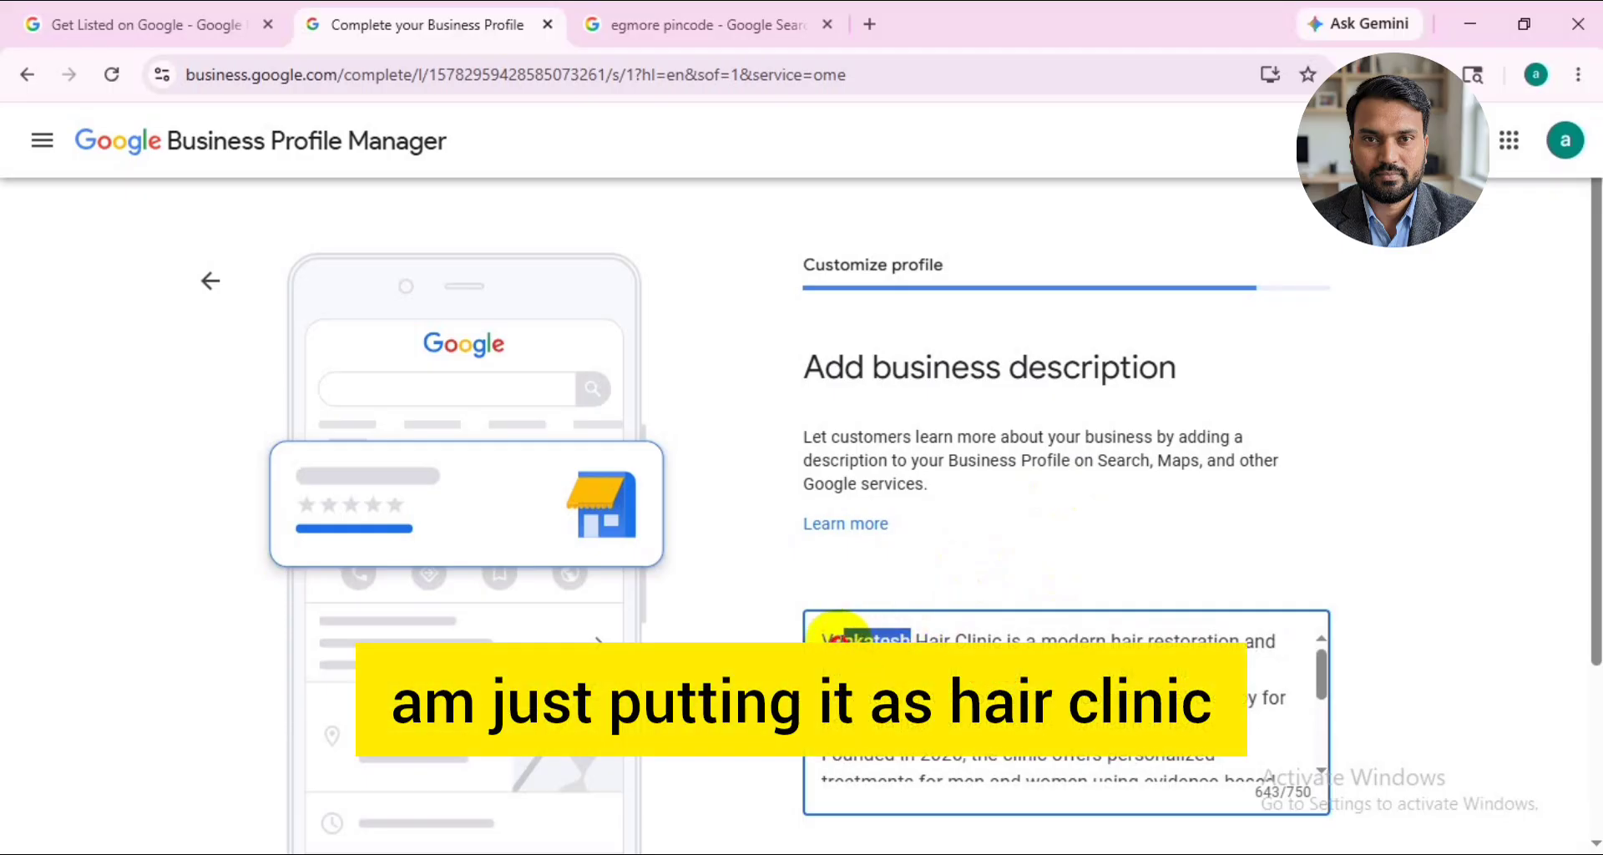
pyautogui.press('BackSpace')
pyautogui.press('BackSpace')
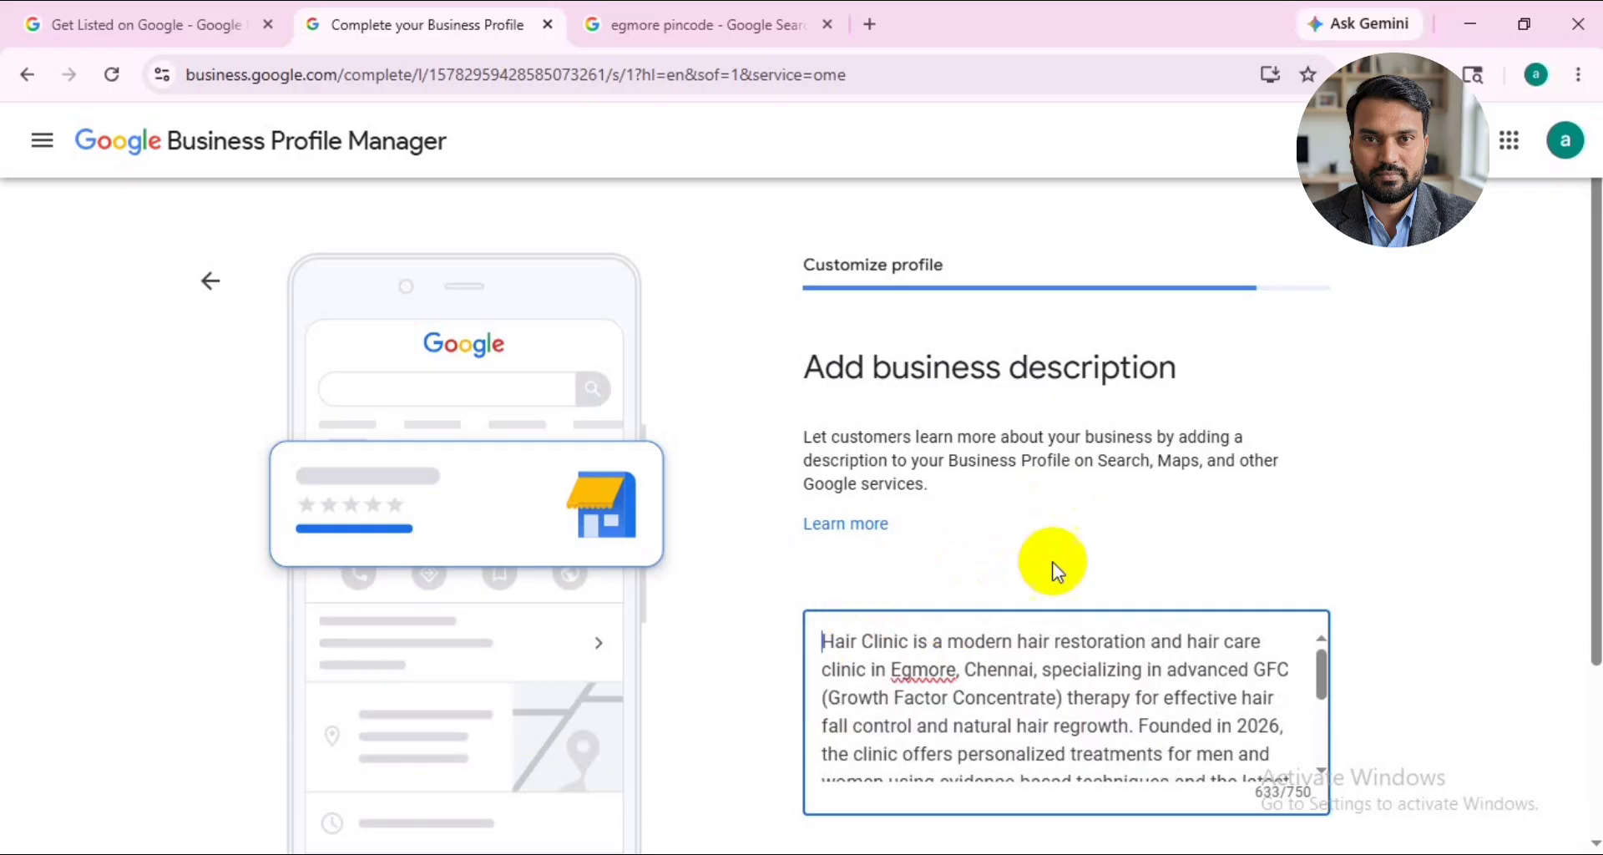
pyautogui.scroll(-3, 1054, 572)
pyautogui.click(868, 691)
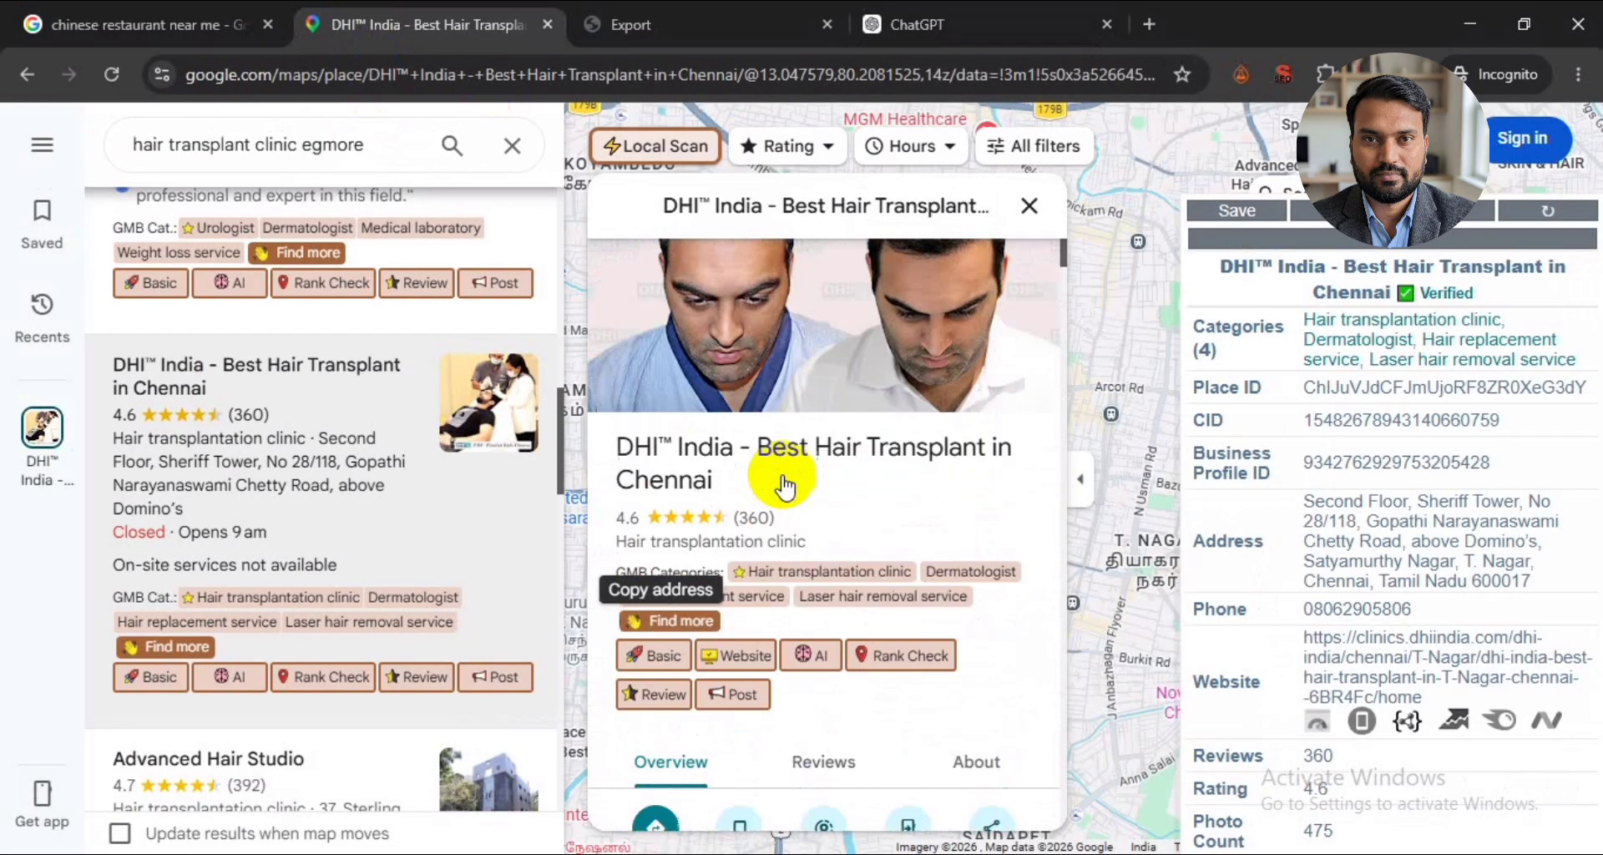
# - Switch to Google Maps, browse the photos of the DHI India clinic, and return to the hair transplant clinic listings
pyautogui.click(690, 421)
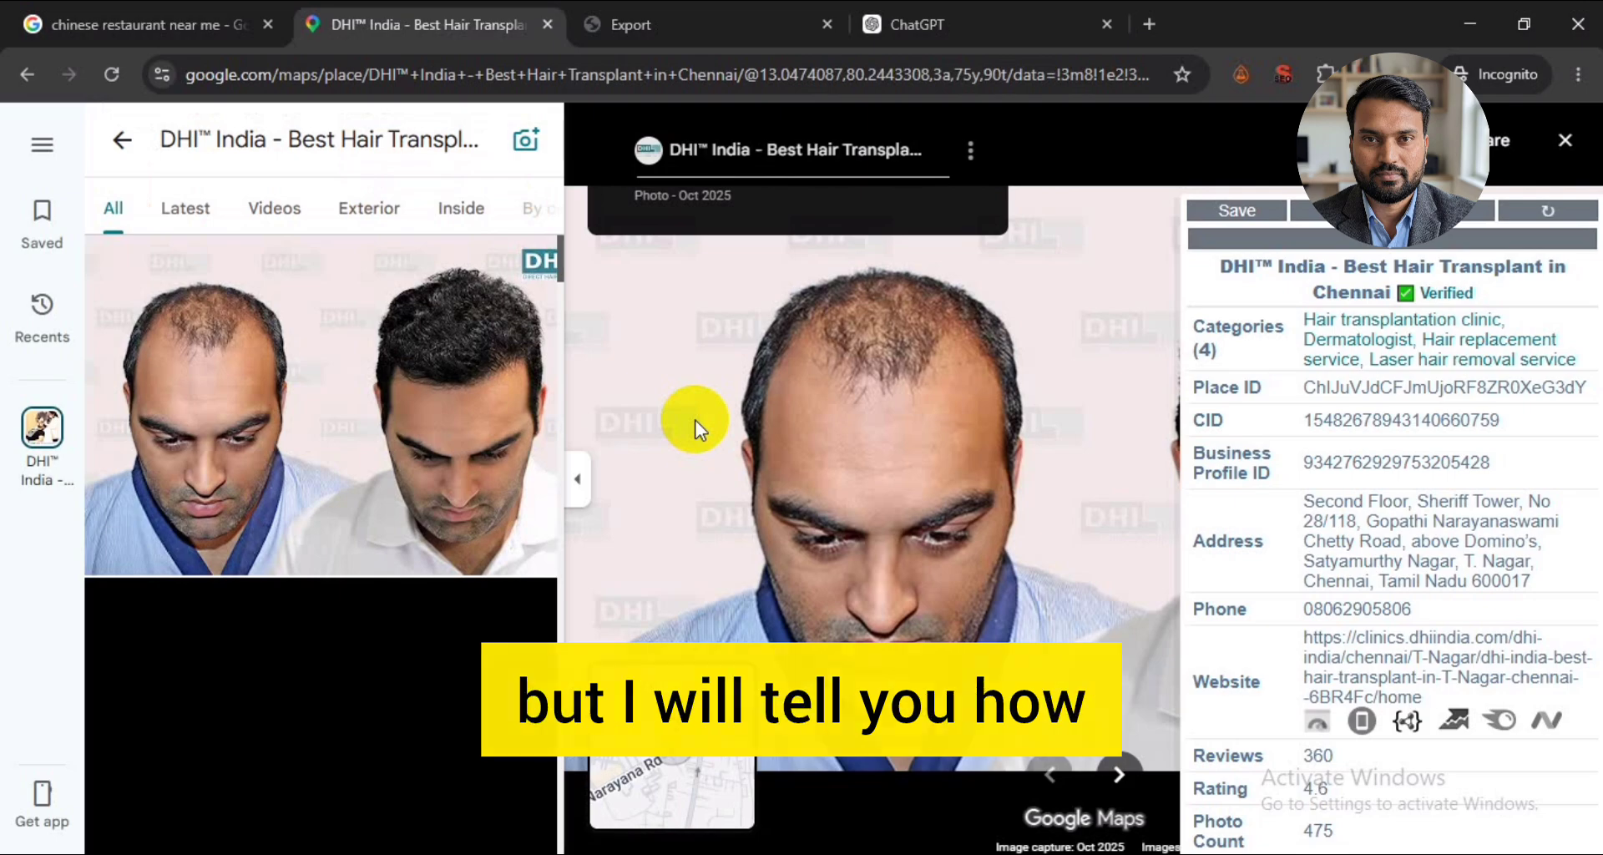
pyautogui.scroll(-20, 343, 459)
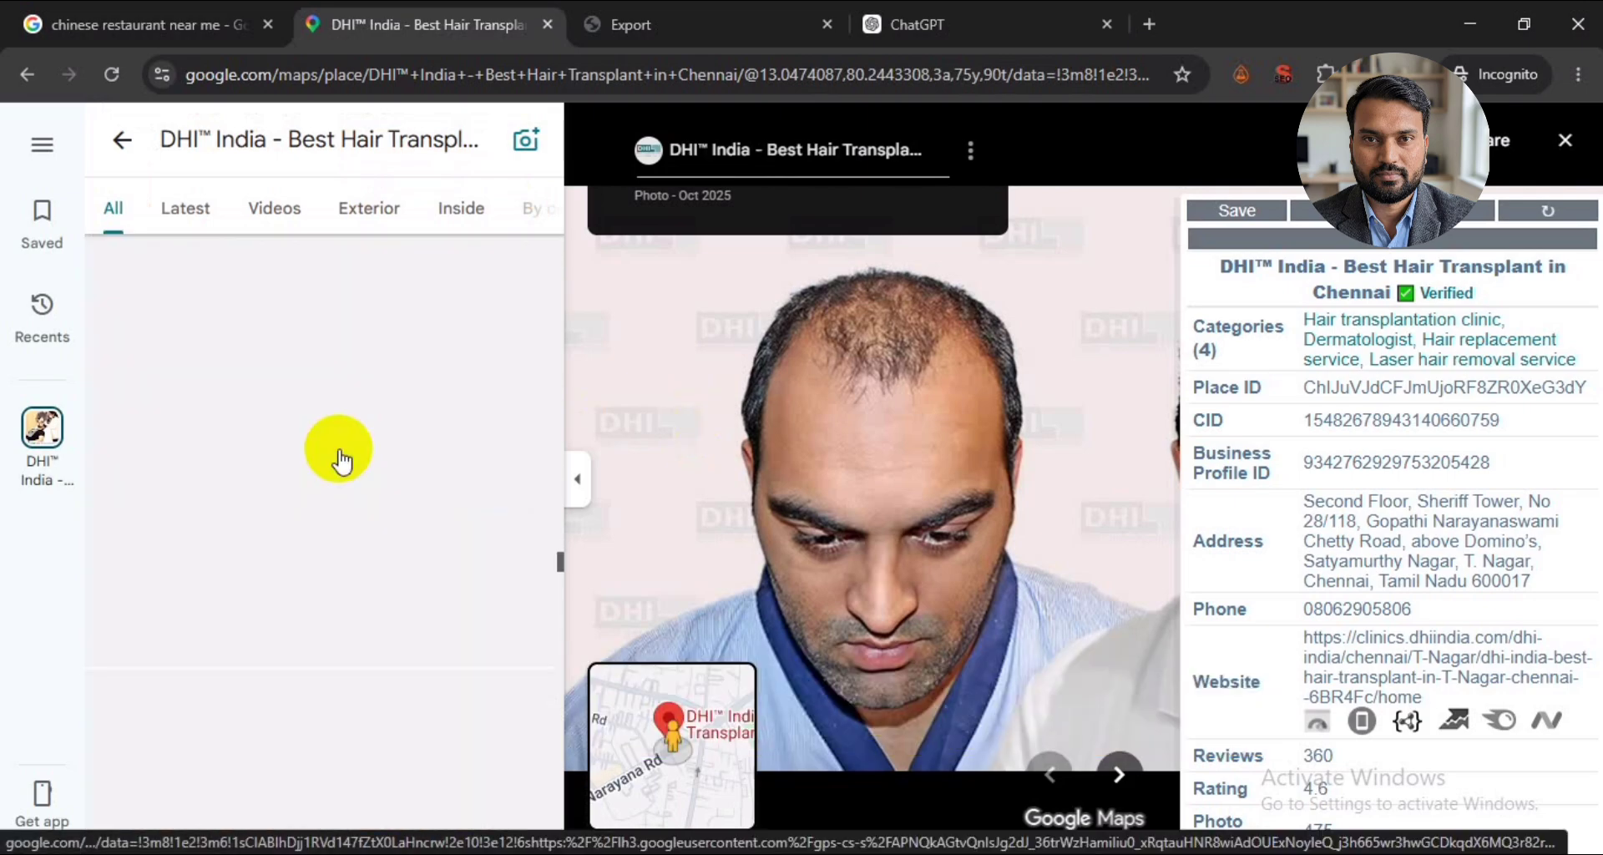
pyautogui.click(118, 137)
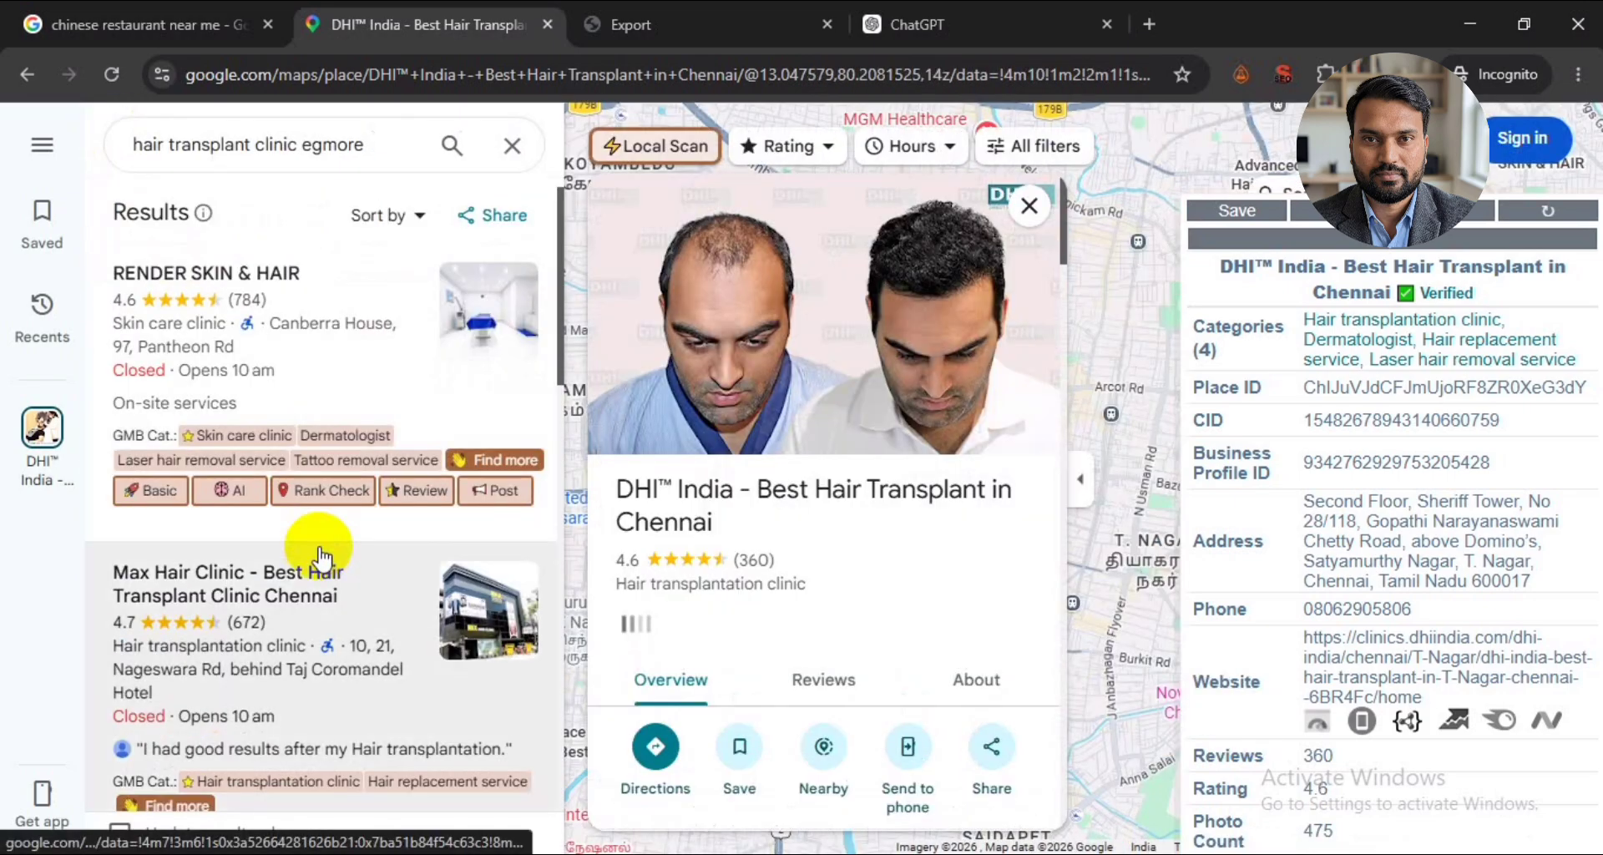
# - Open Ray & Rio's Speciality Clinic - Egmore in the Maps results and view its building exterior and conference photos
pyautogui.scroll(-8, 320, 557)
pyautogui.click(226, 497)
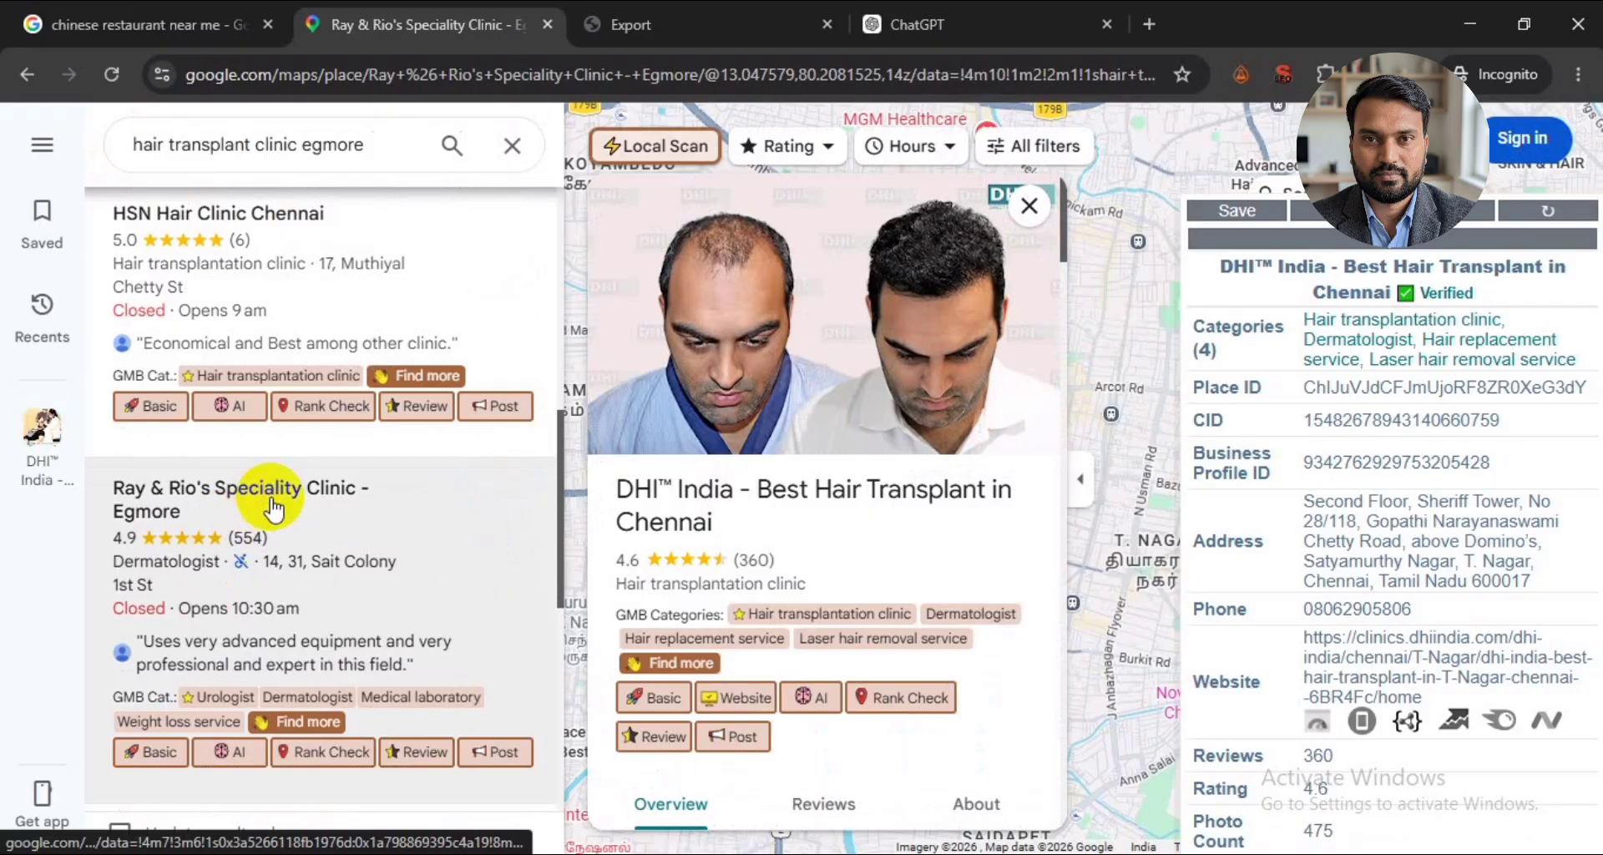
pyautogui.click(654, 444)
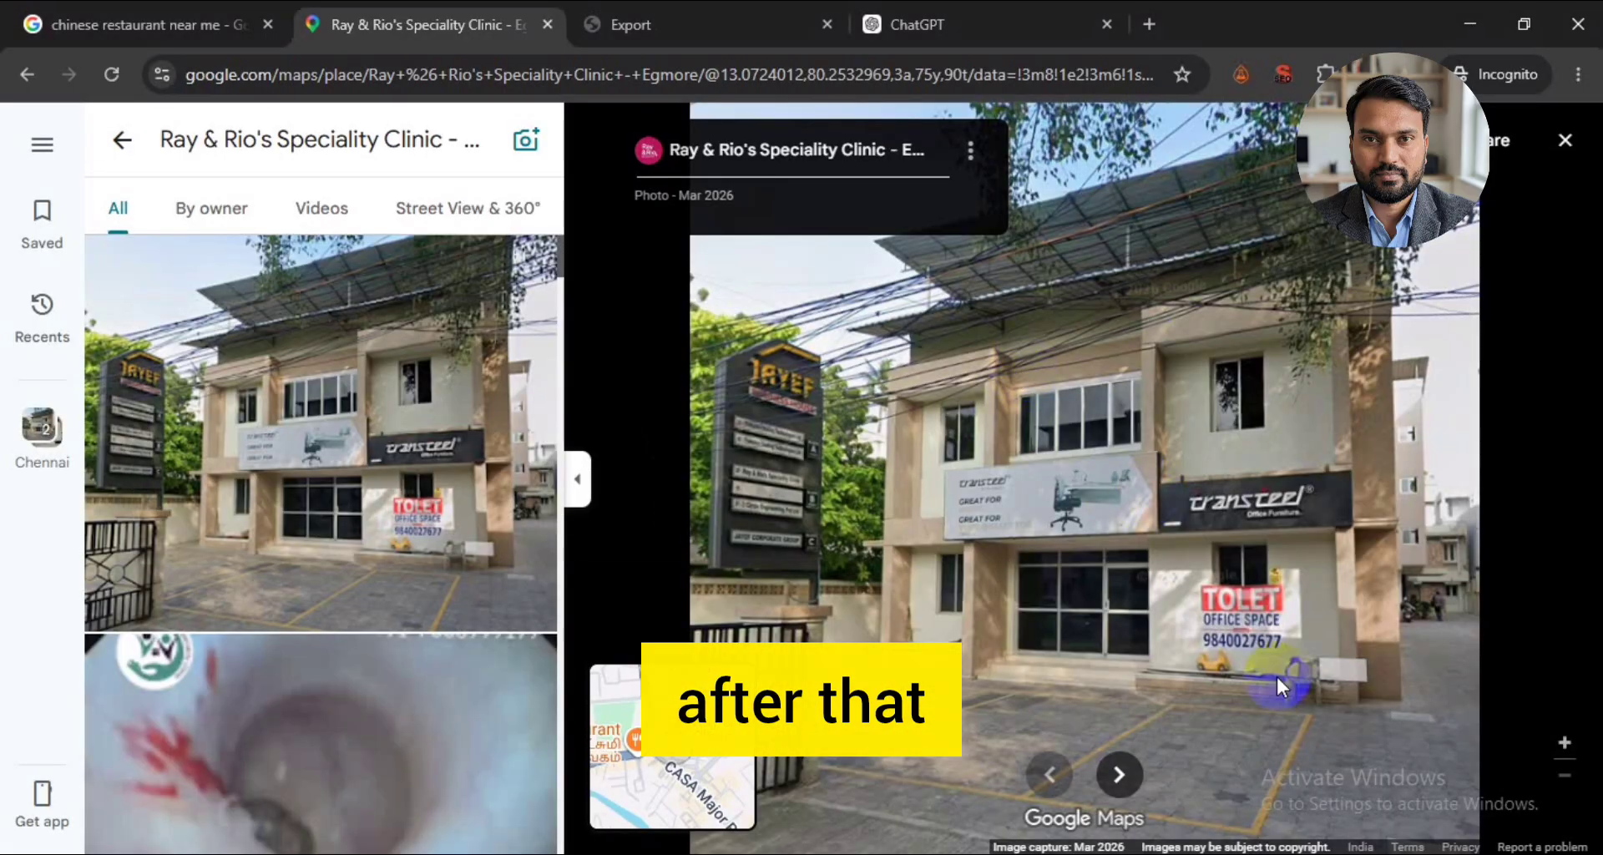
pyautogui.scroll(-15, 308, 576)
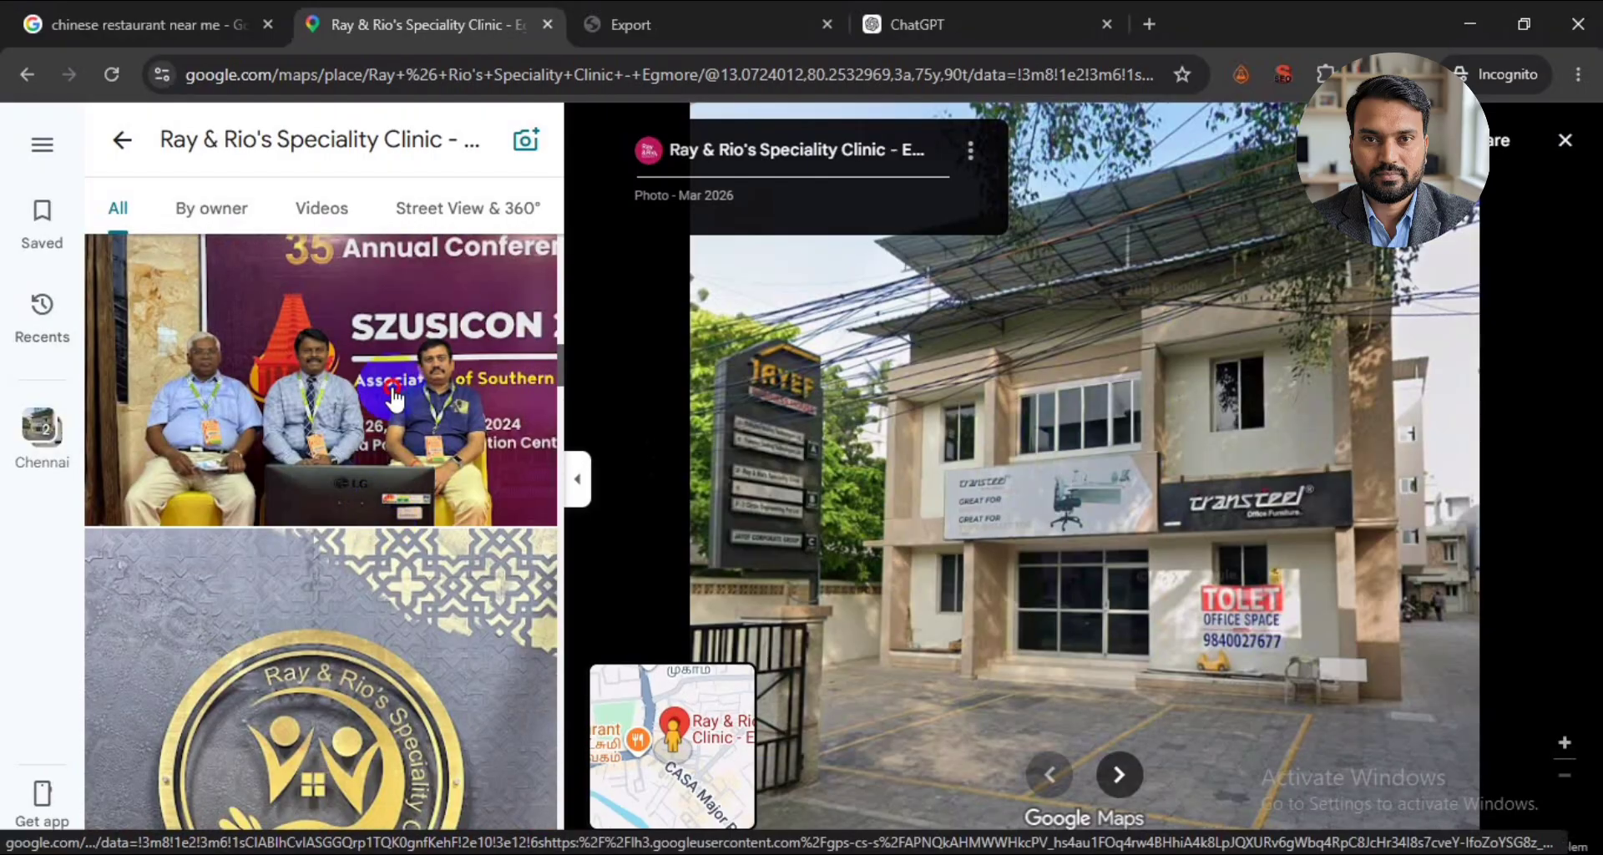
pyautogui.click(395, 400)
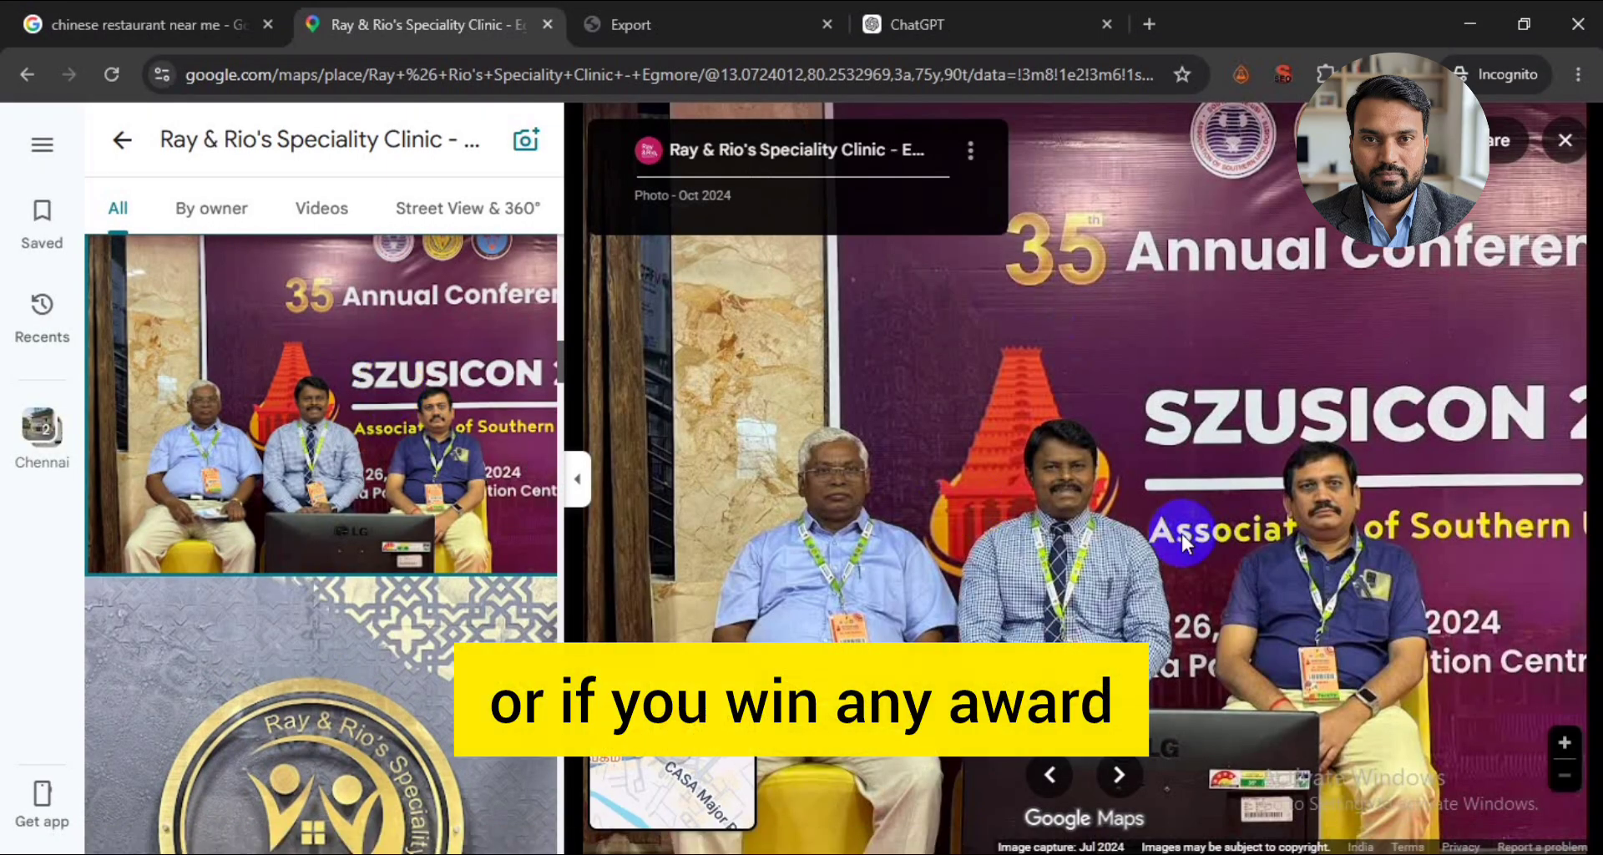
# - Browse the rest of Ray & Rio's photo gallery, viewing its surgery, waiting room and award photos
pyautogui.scroll(-5, 300, 565)
pyautogui.scroll(-10, 300, 565)
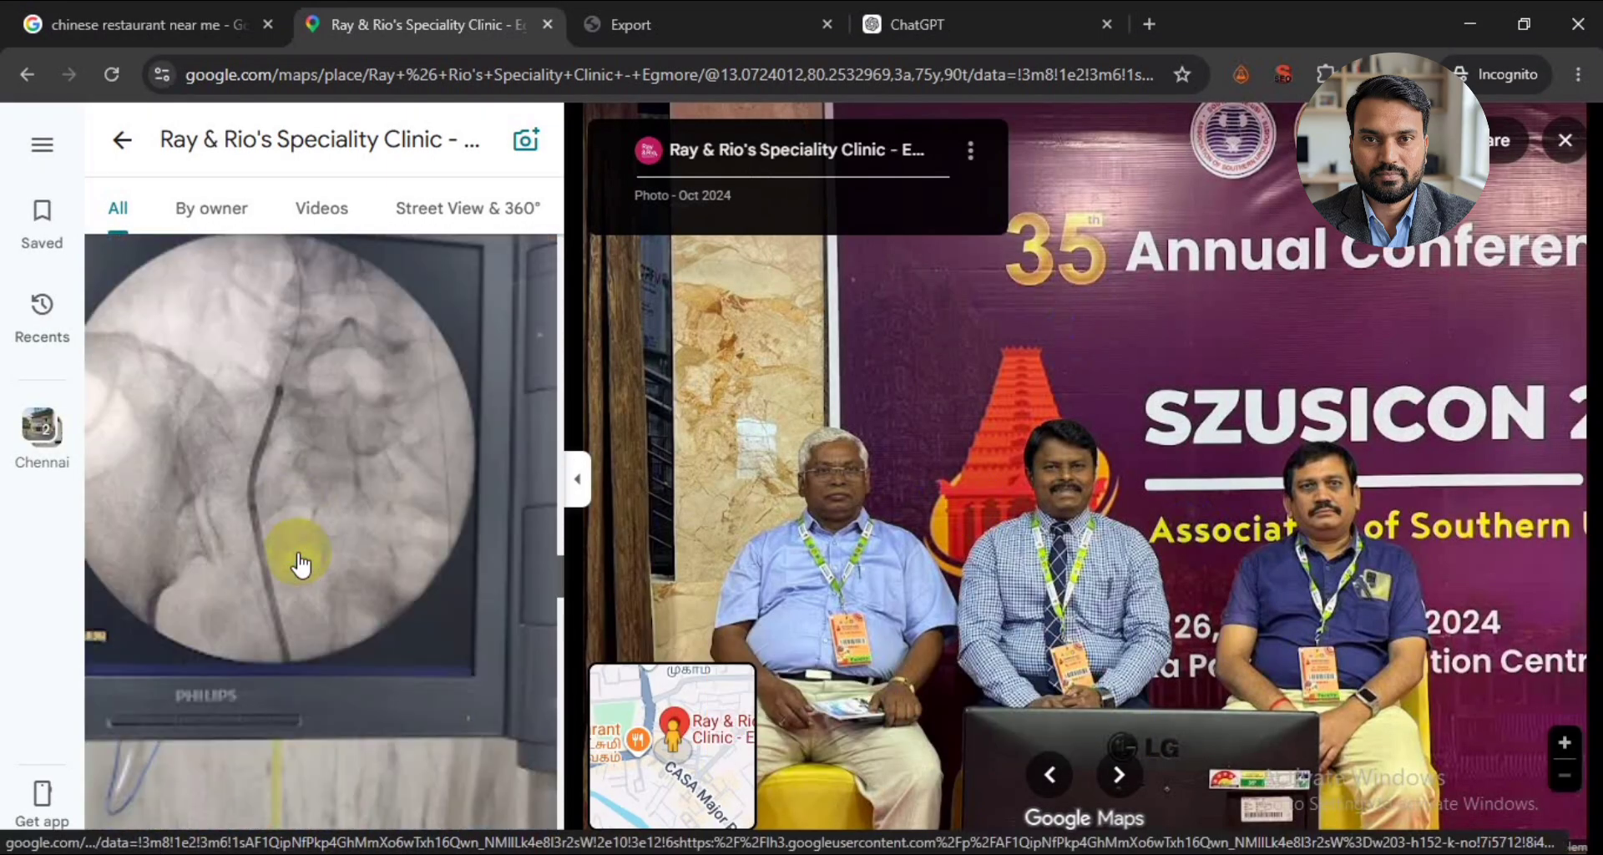
pyautogui.scroll(-5, 299, 564)
pyautogui.click(319, 580)
pyautogui.scroll(-5, 326, 542)
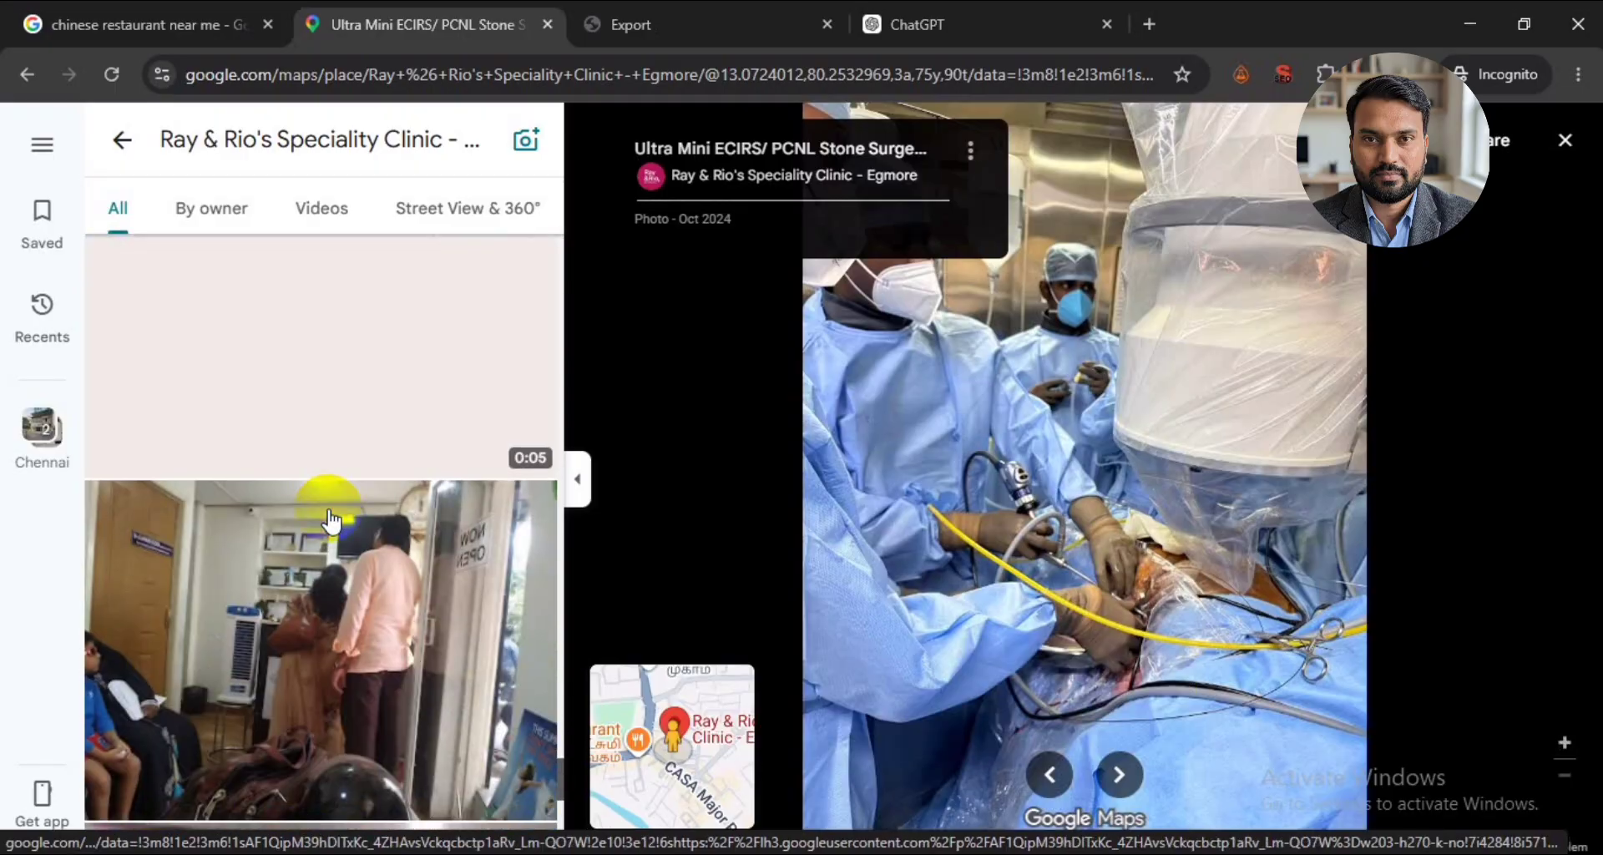
pyautogui.click(334, 590)
pyautogui.scroll(-5, 331, 580)
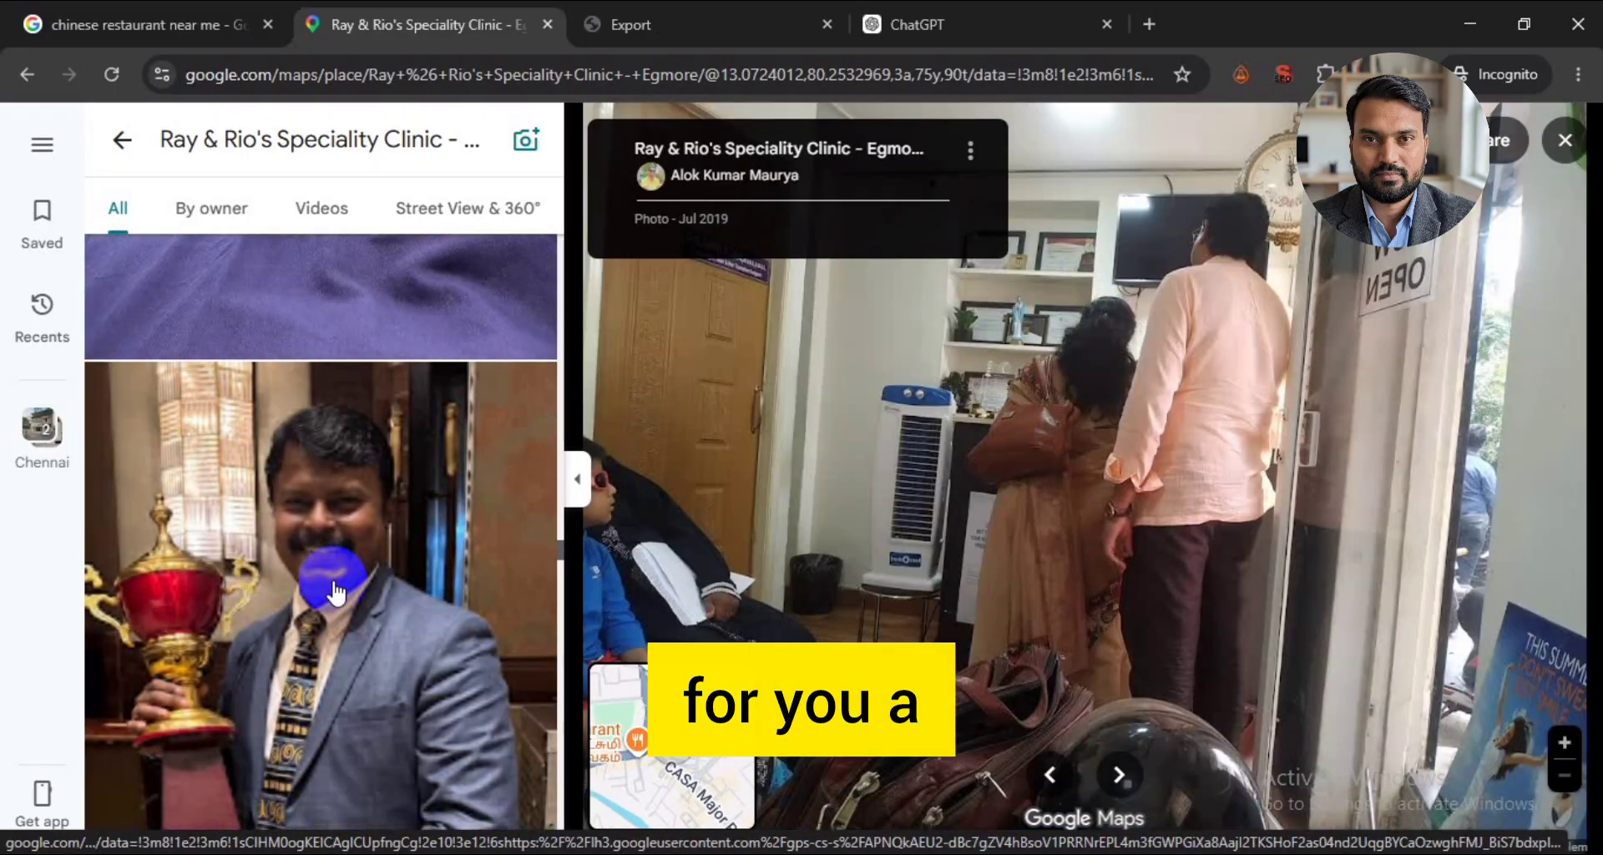
pyautogui.click(333, 576)
pyautogui.scroll(-3, 342, 581)
pyautogui.scroll(-10, 348, 584)
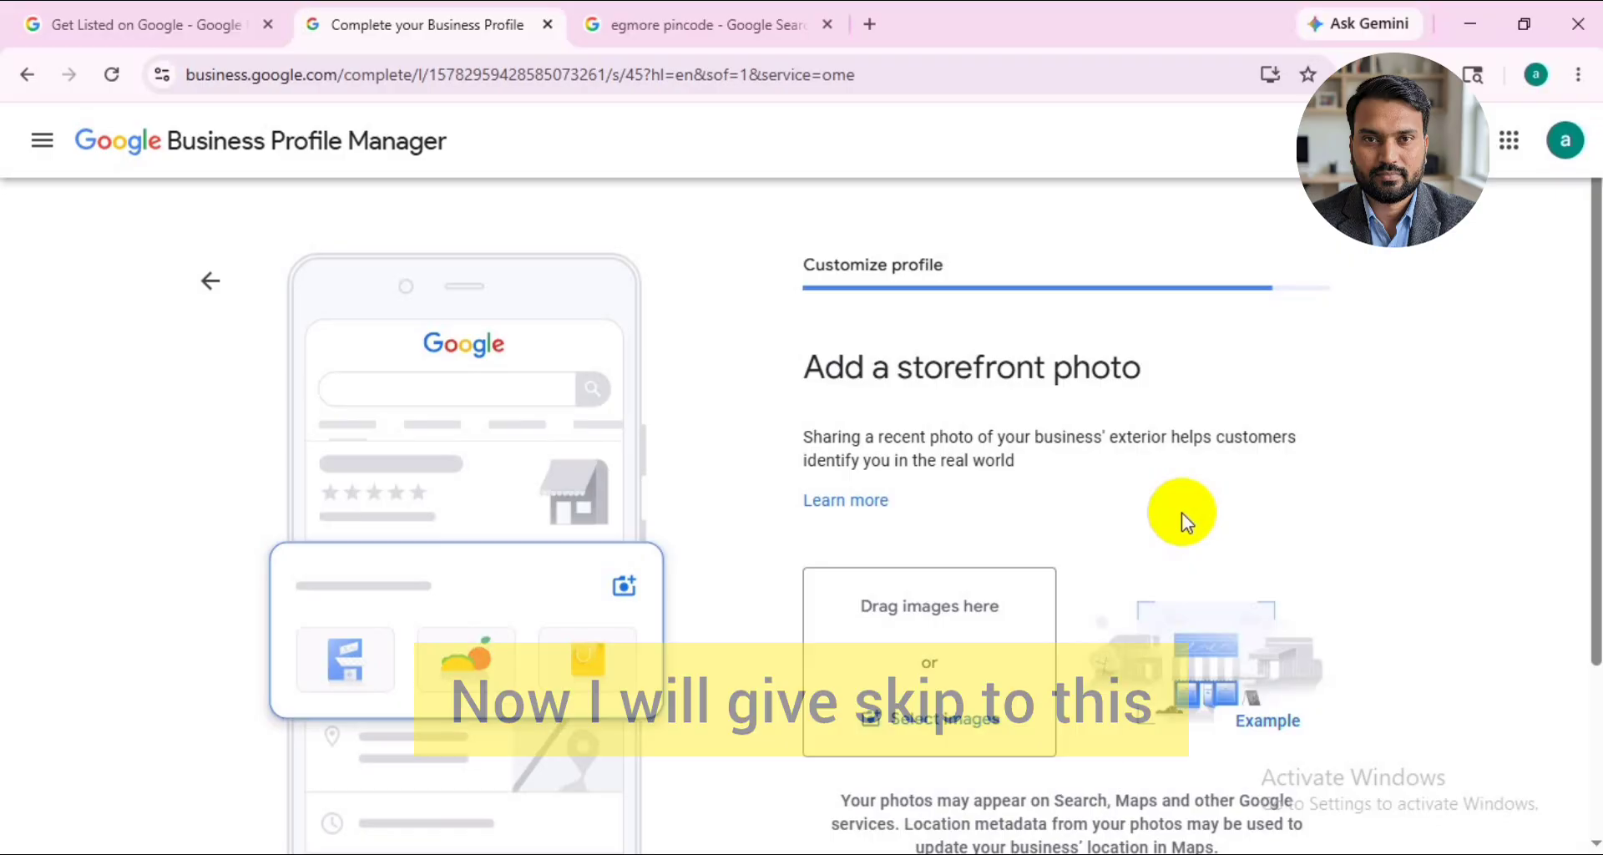
# - Return to Google Business Profile Manager and skip adding a storefront photo and photos of the business
pyautogui.scroll(-3, 1180, 513)
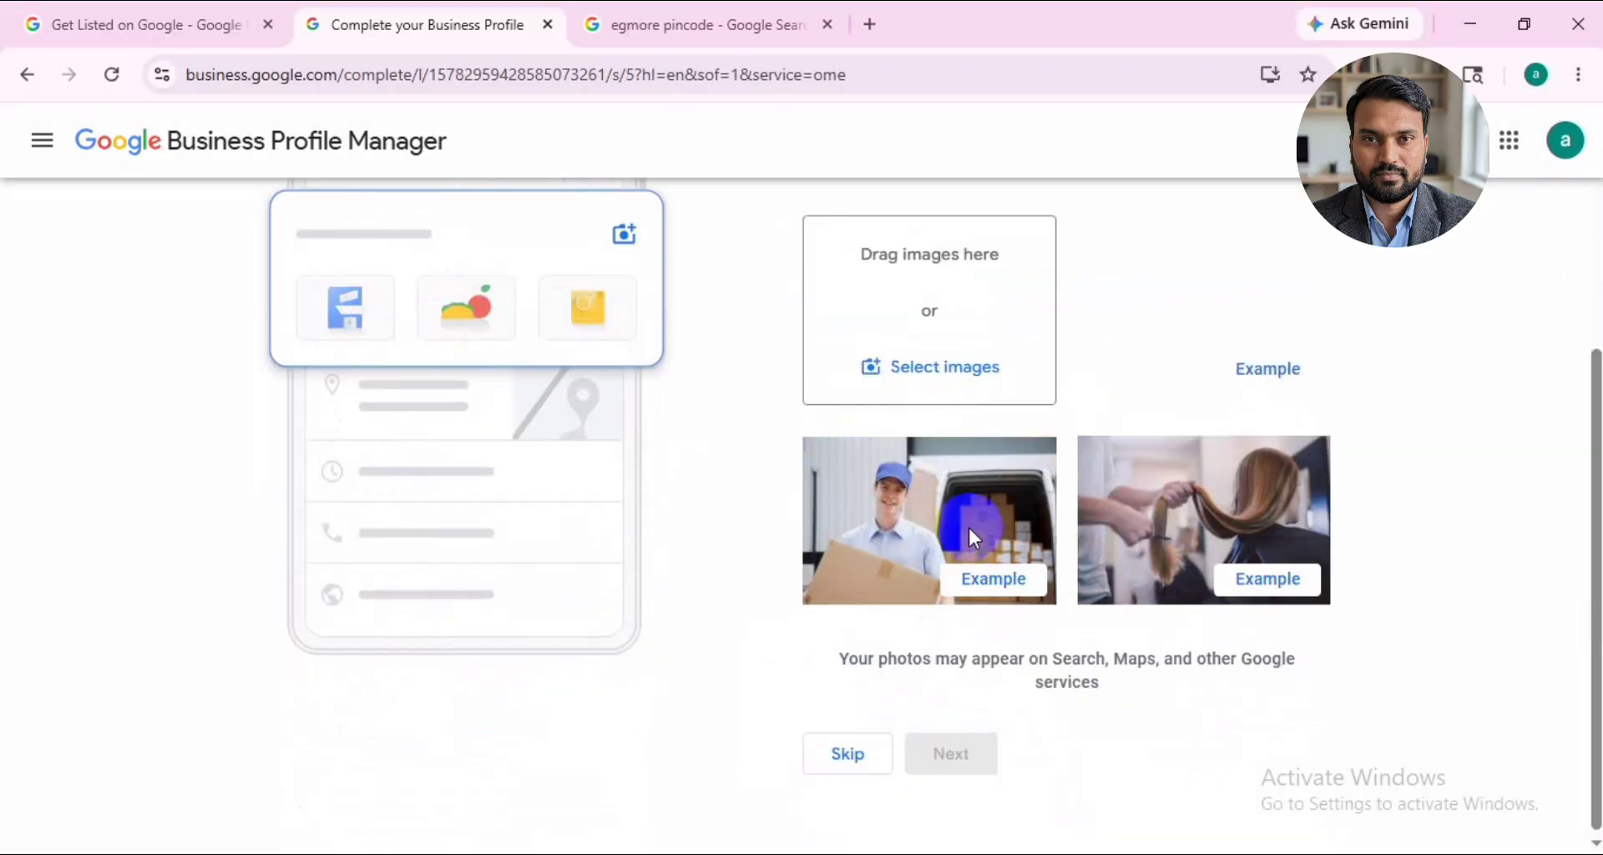
pyautogui.scroll(3, 1019, 653)
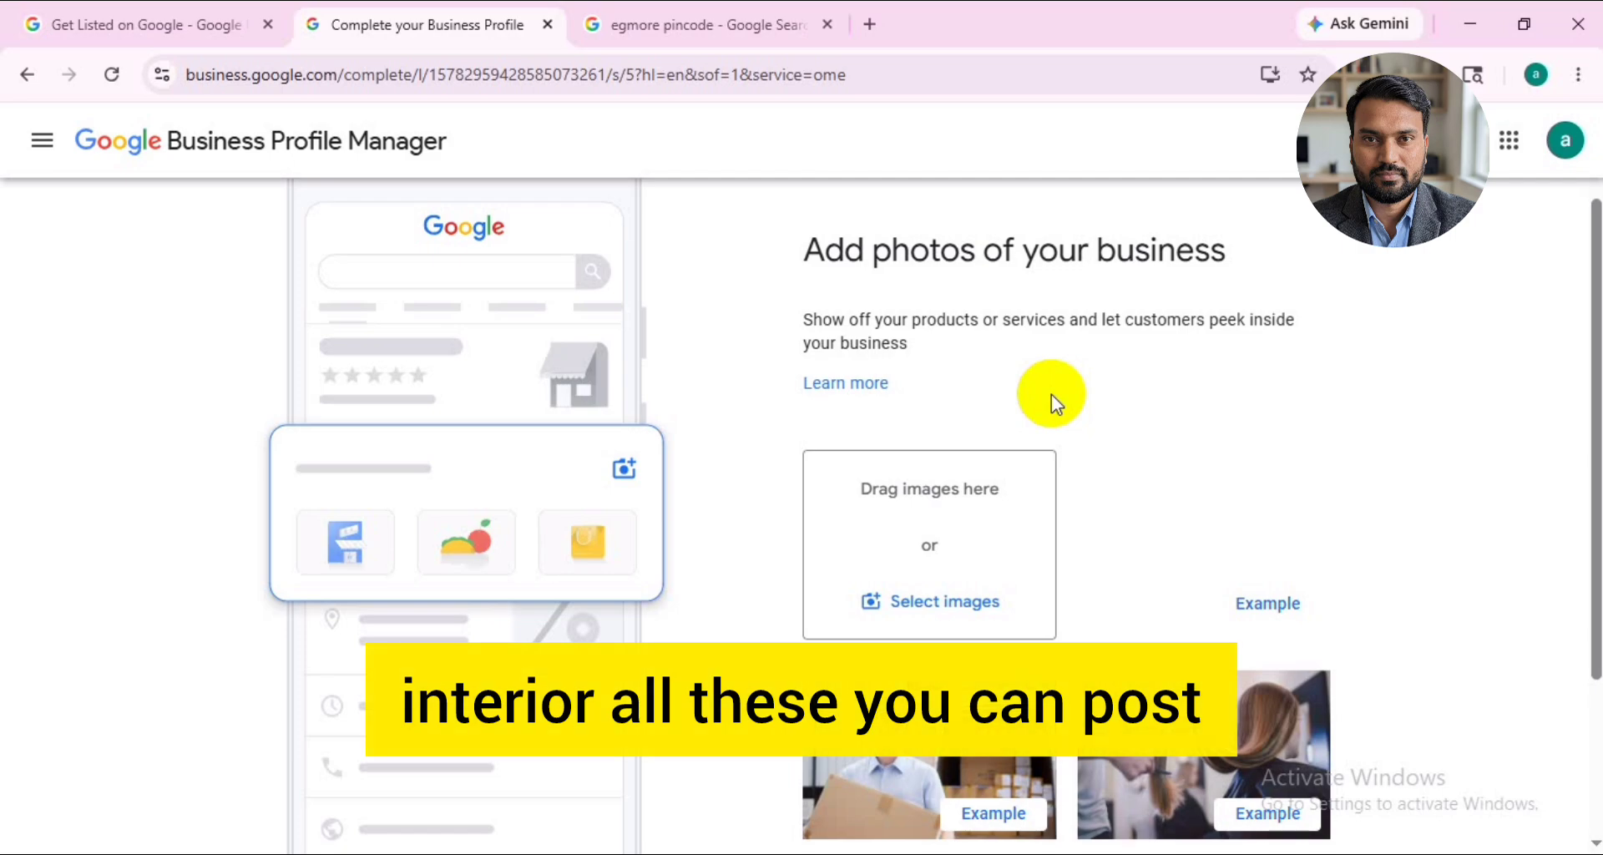
pyautogui.scroll(-3, 1052, 455)
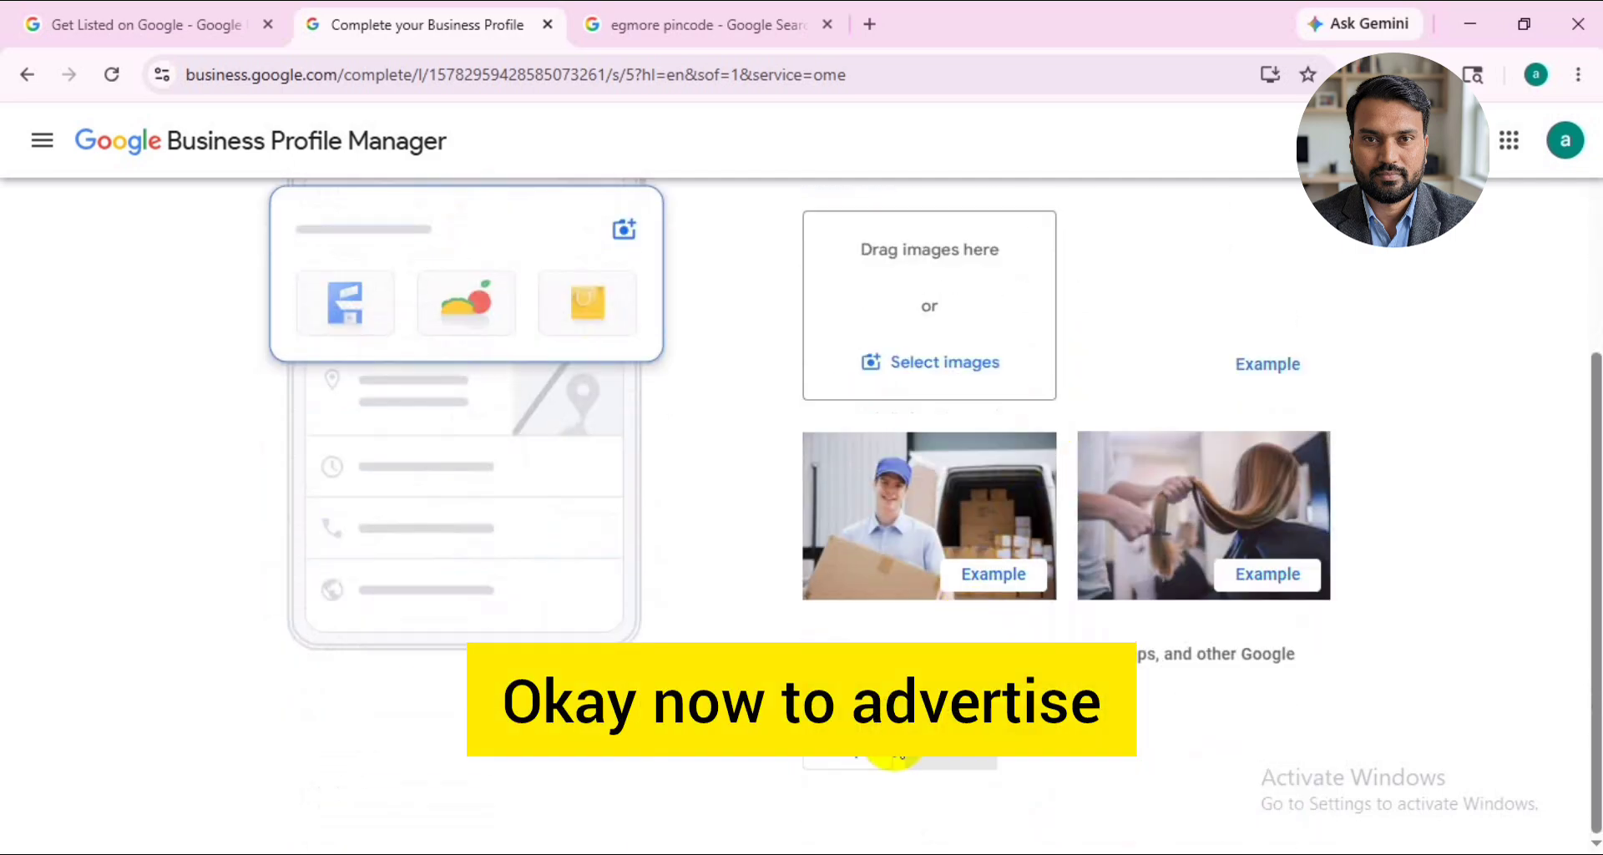
pyautogui.click(861, 755)
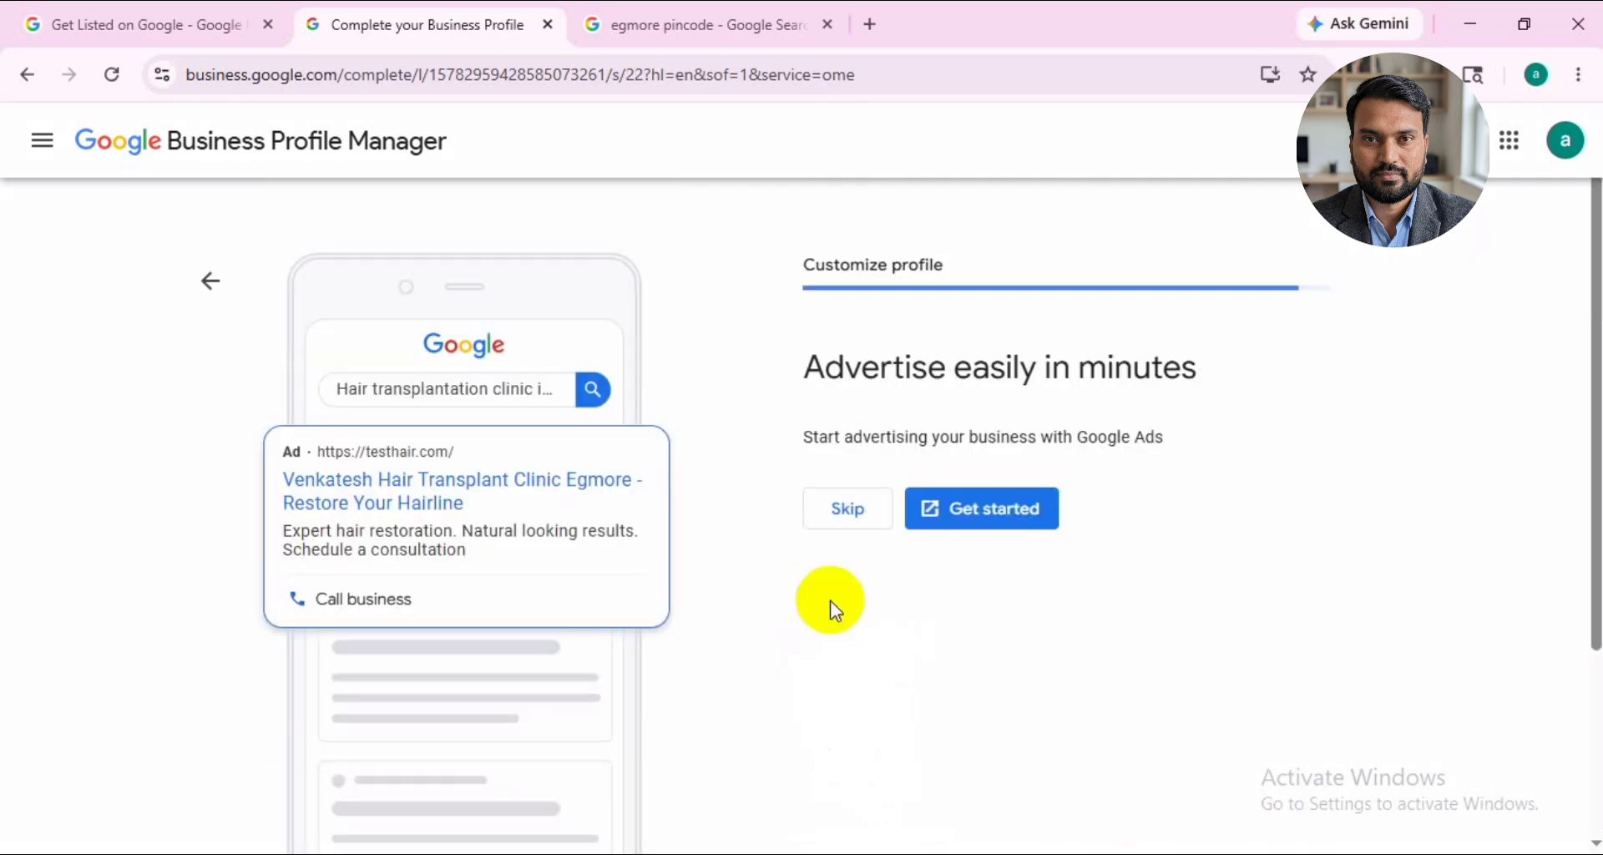
# - Skip the Google Ads and Google Workspace offers and continue to the finished clinic profile on Google Search
pyautogui.click(848, 511)
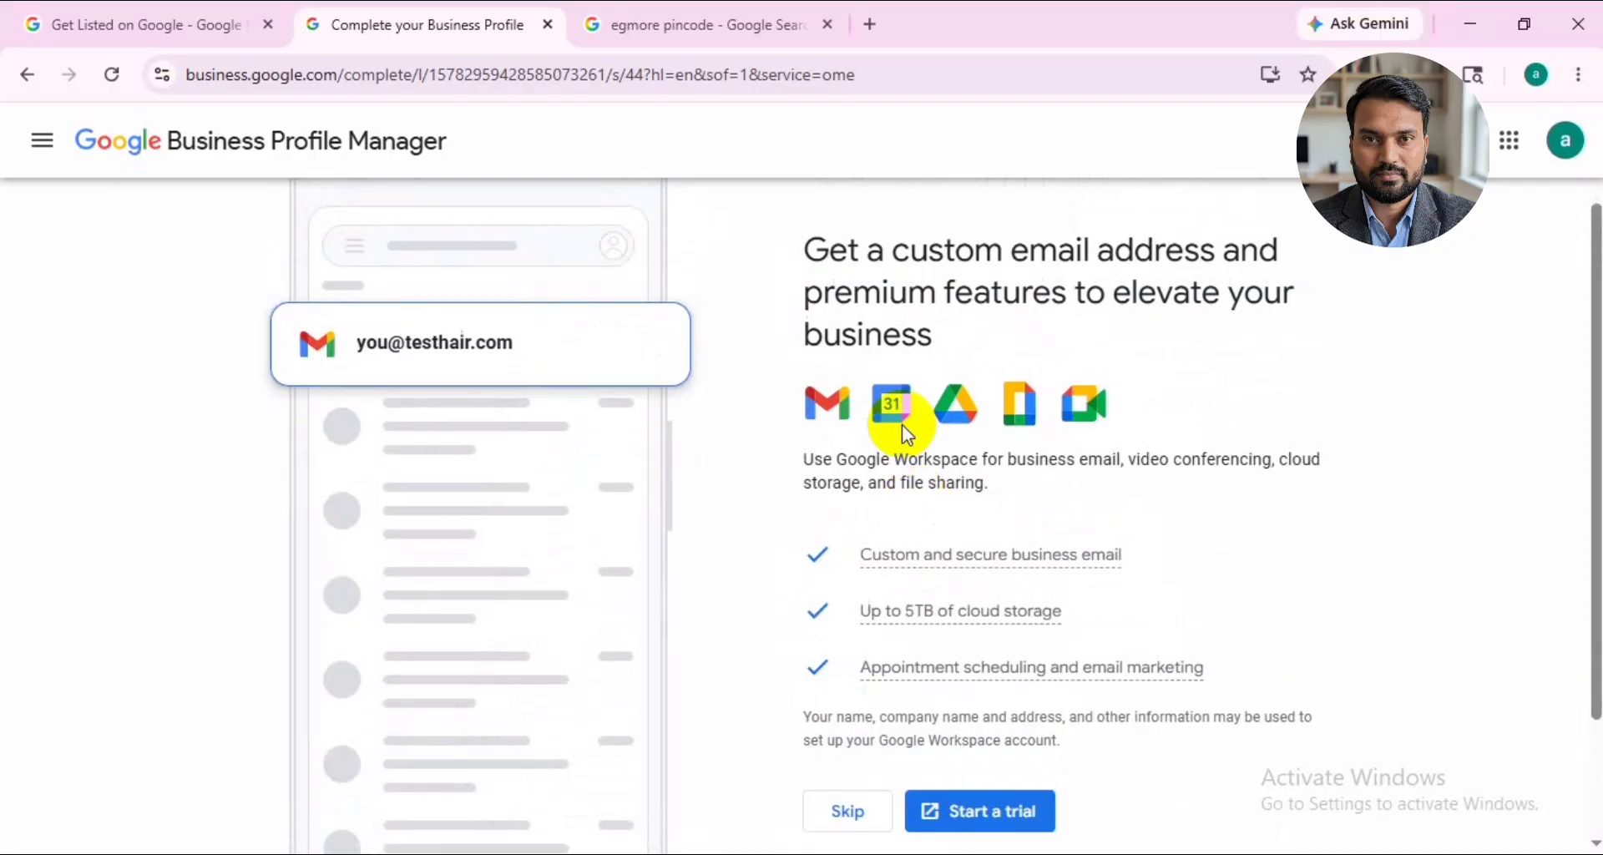
pyautogui.moveTo(1050, 551)
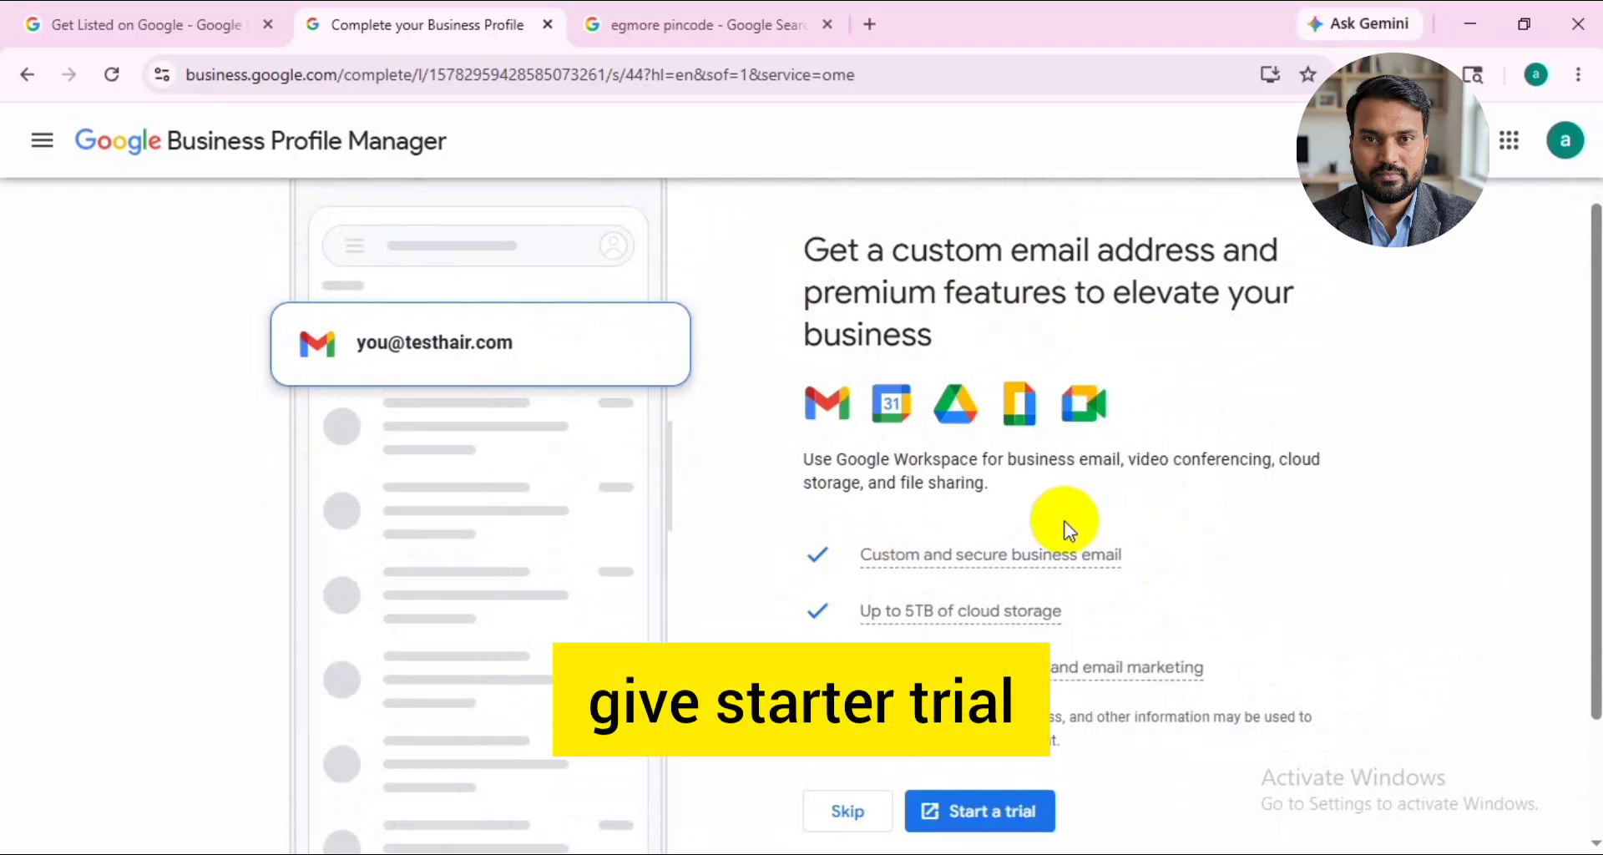
pyautogui.scroll(-1, 1068, 530)
pyautogui.click(847, 693)
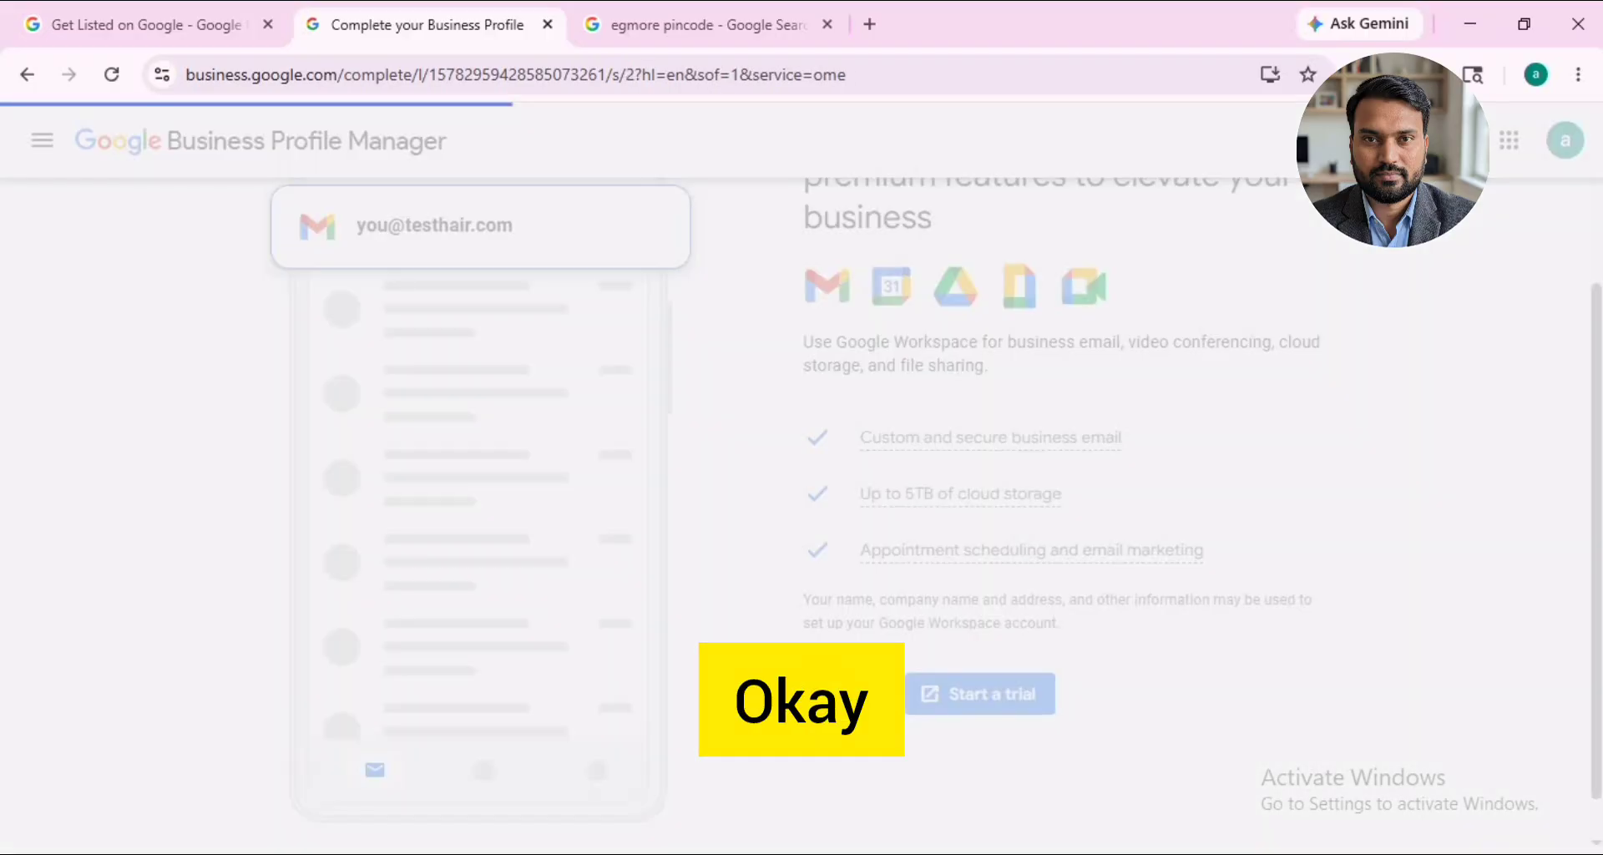
pyautogui.click(857, 572)
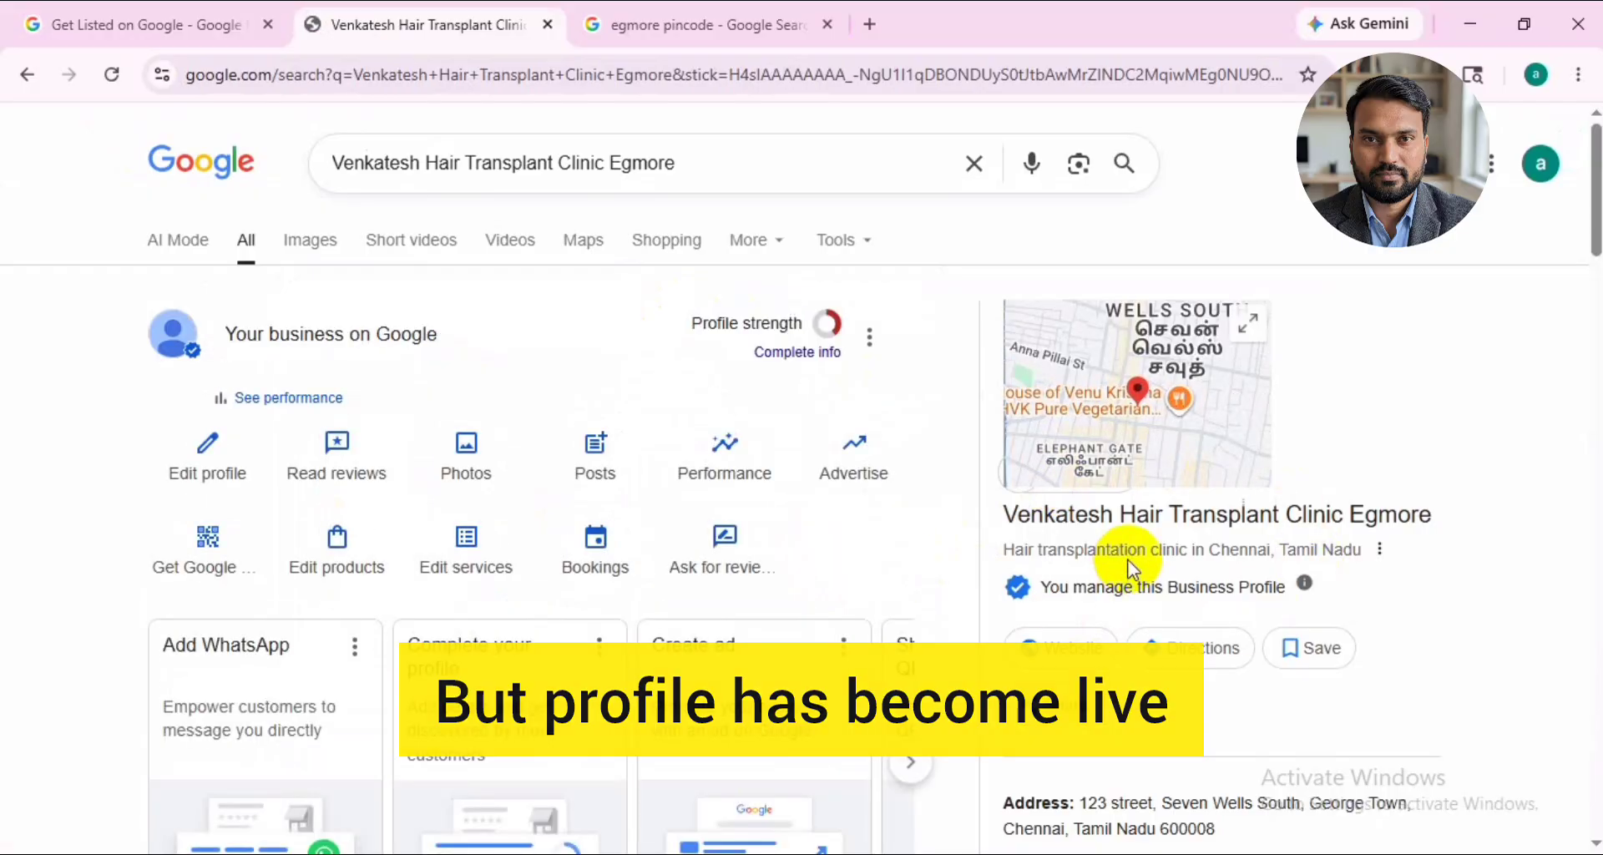
# - Examine the new clinic profile on Google Search, including its address, missing information, management options and profile strength
pyautogui.scroll(-3, 1323, 614)
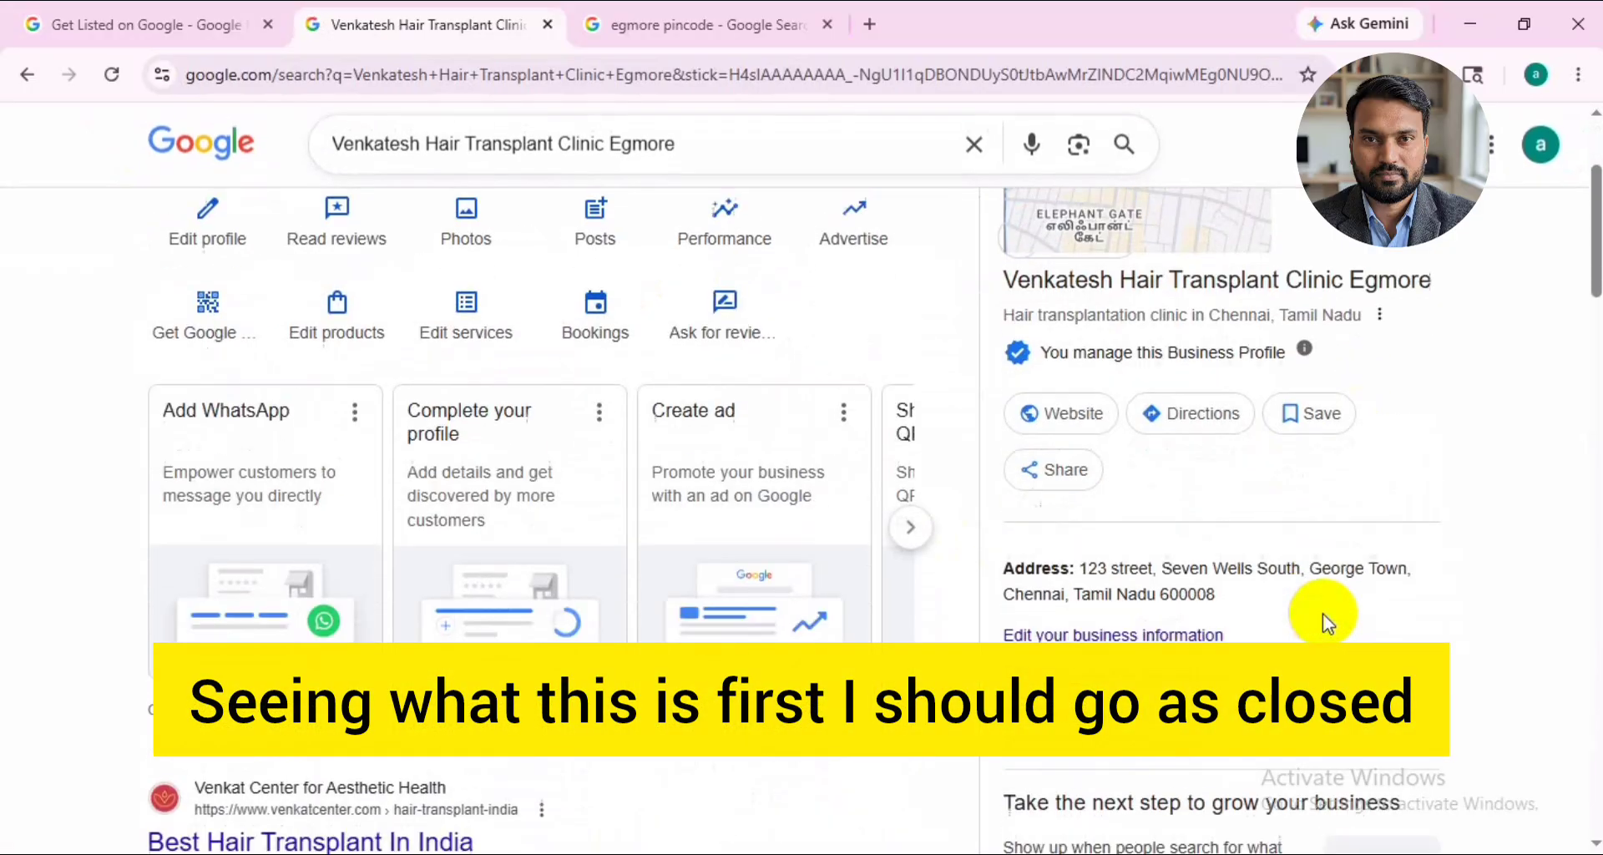
pyautogui.scroll(-2, 1322, 613)
pyautogui.scroll(3, 1322, 613)
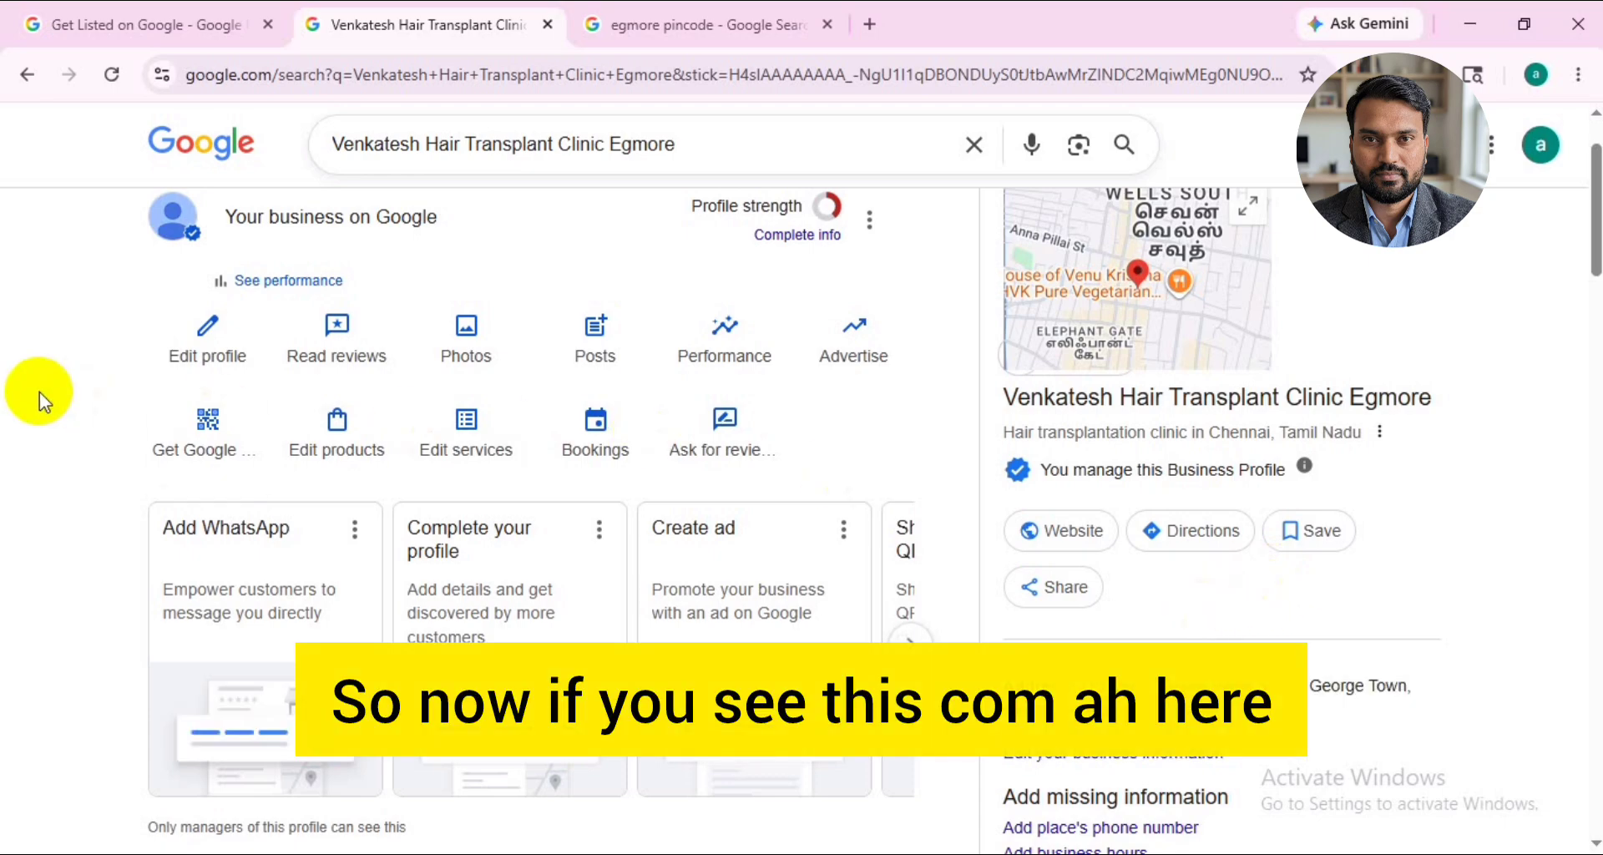
pyautogui.scroll(2, 38, 392)
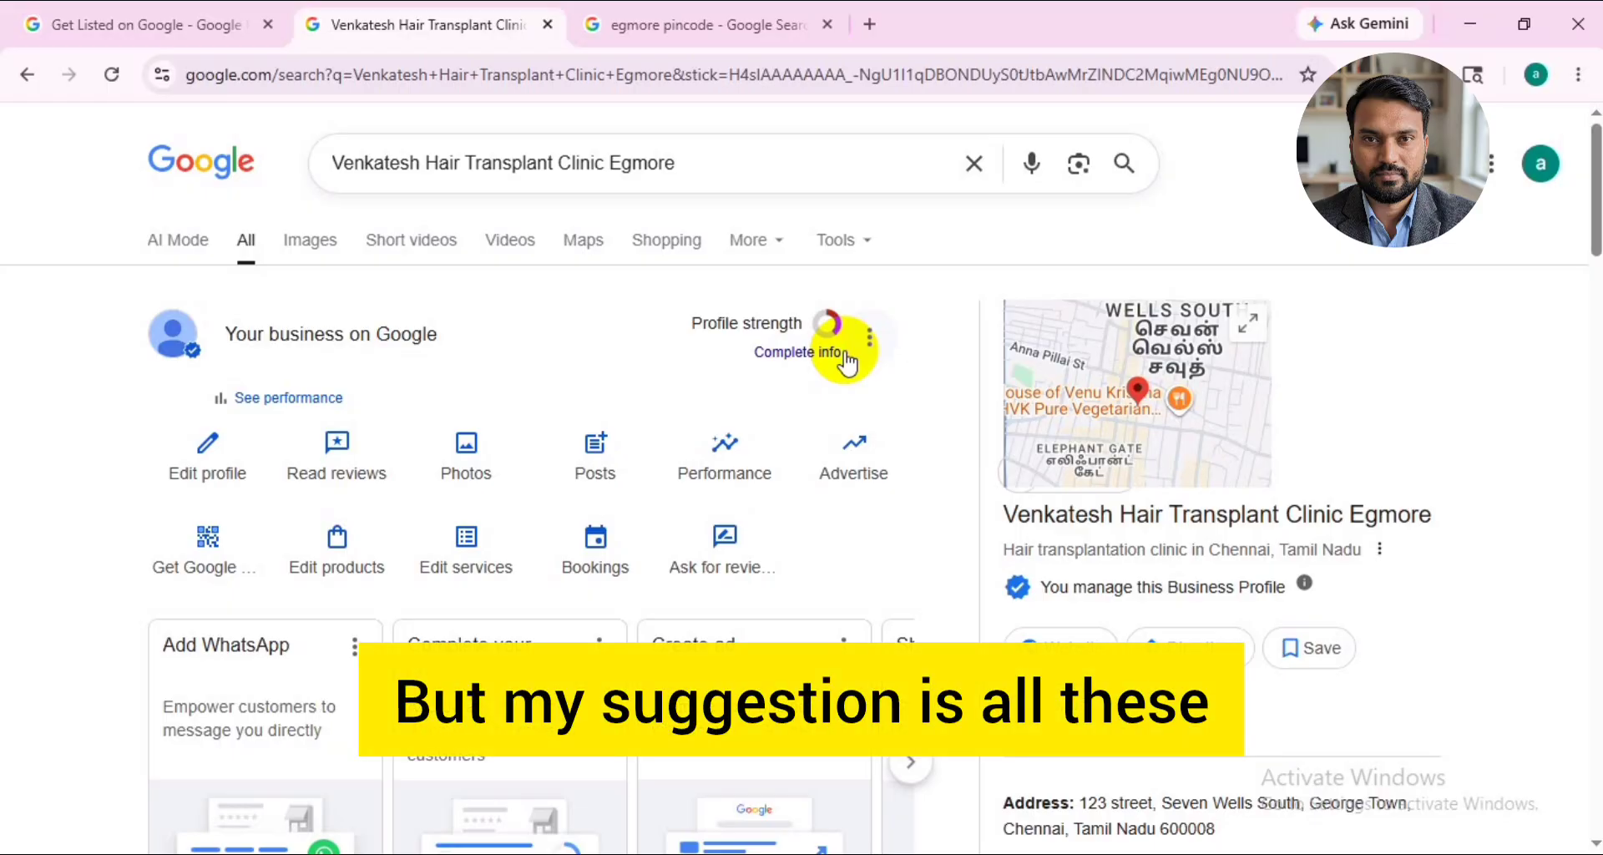
# - Open the clinic's business information for editing and add an empty additional category beneath the primary category
pyautogui.click(224, 460)
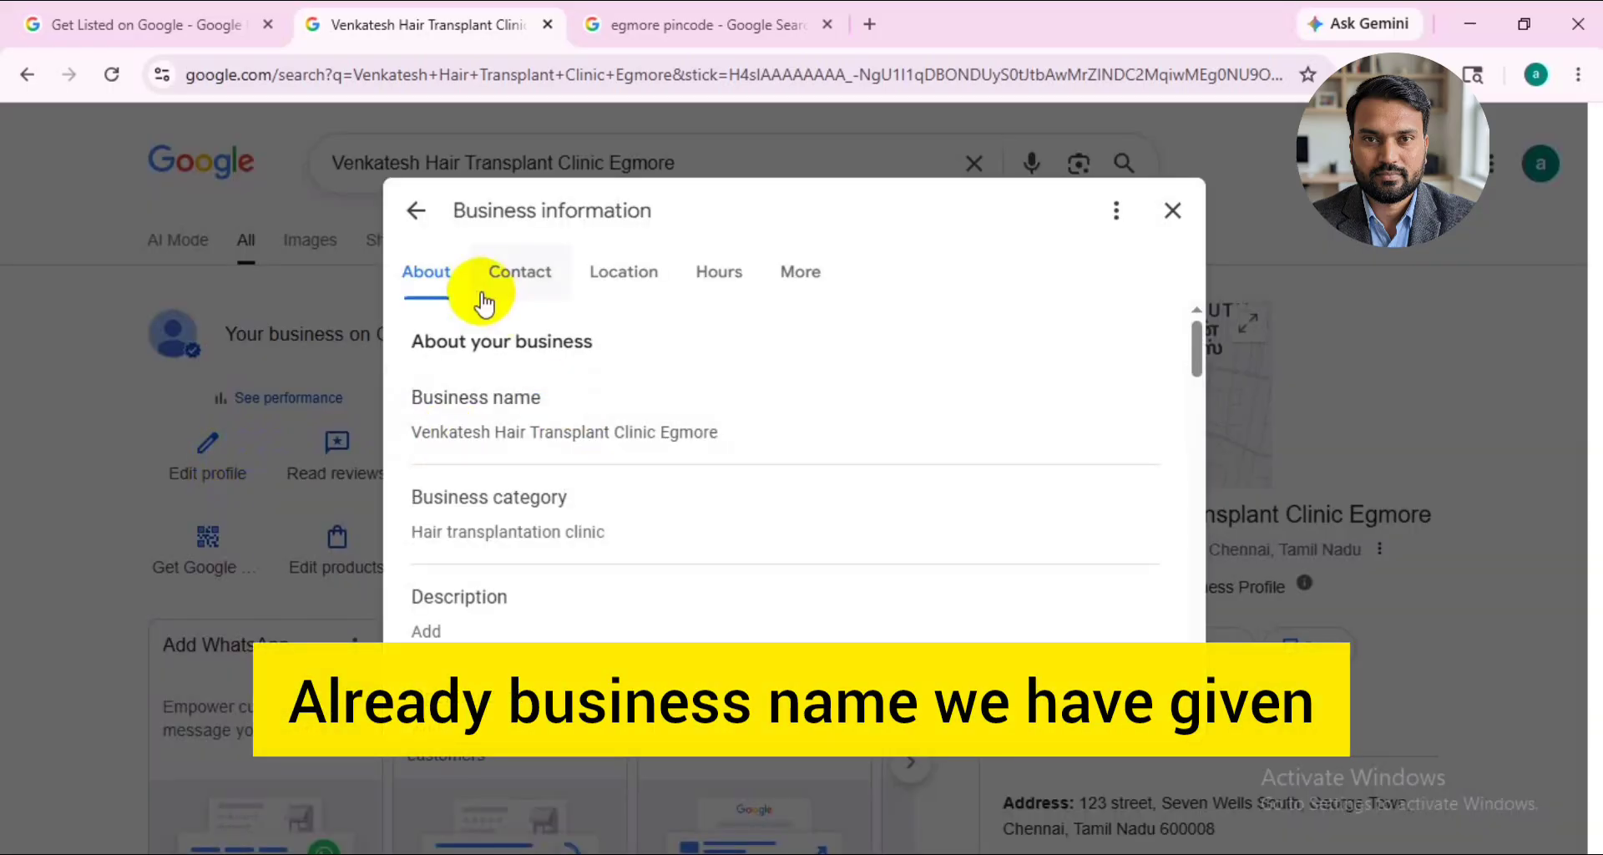
pyautogui.click(591, 503)
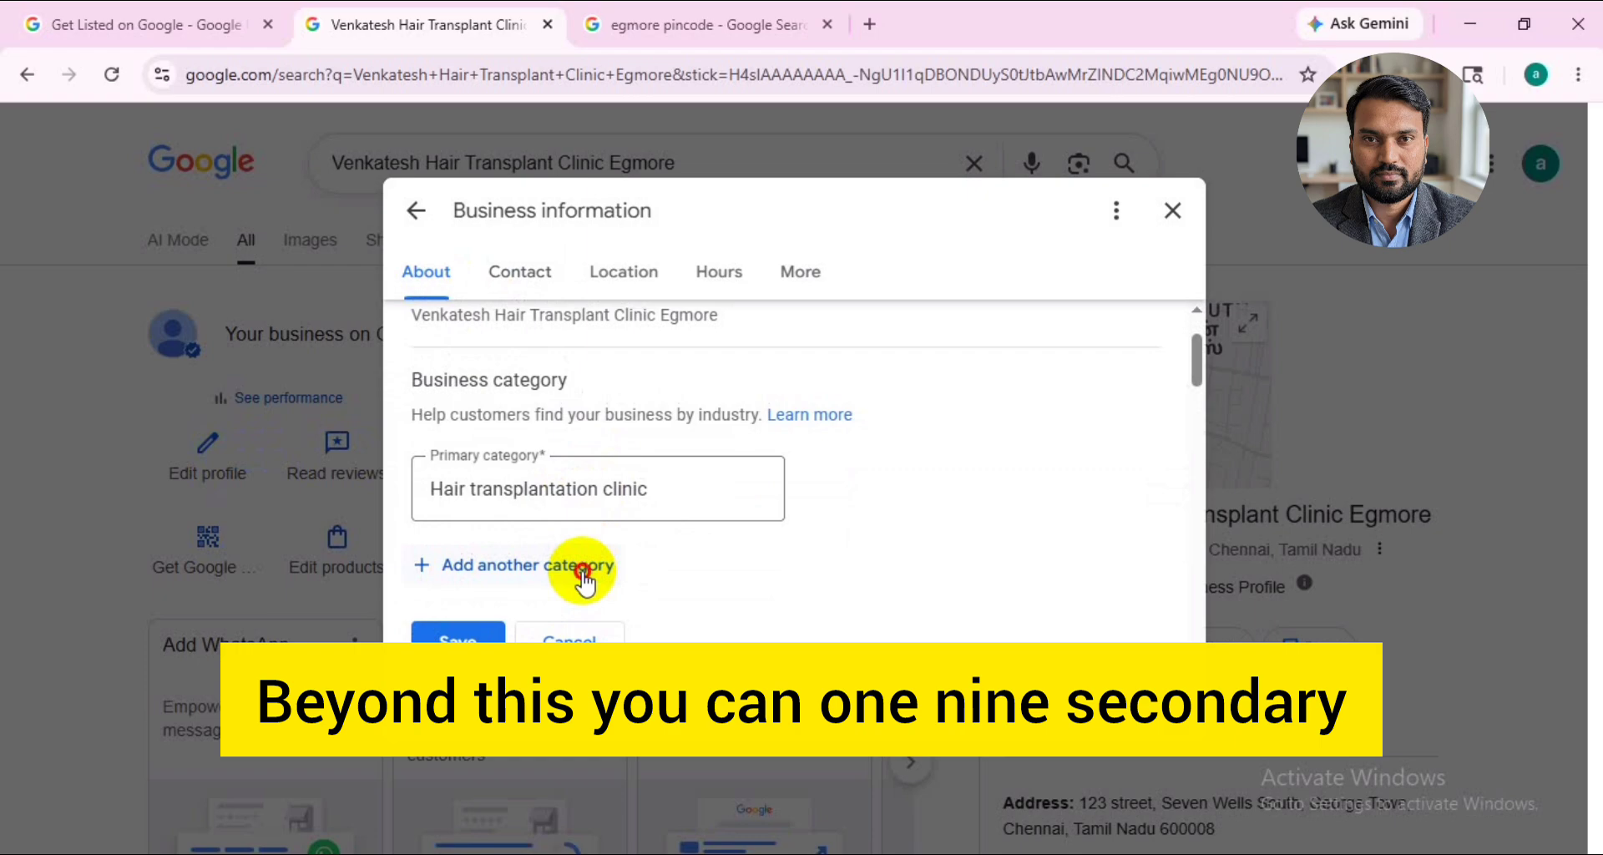
pyautogui.click(582, 567)
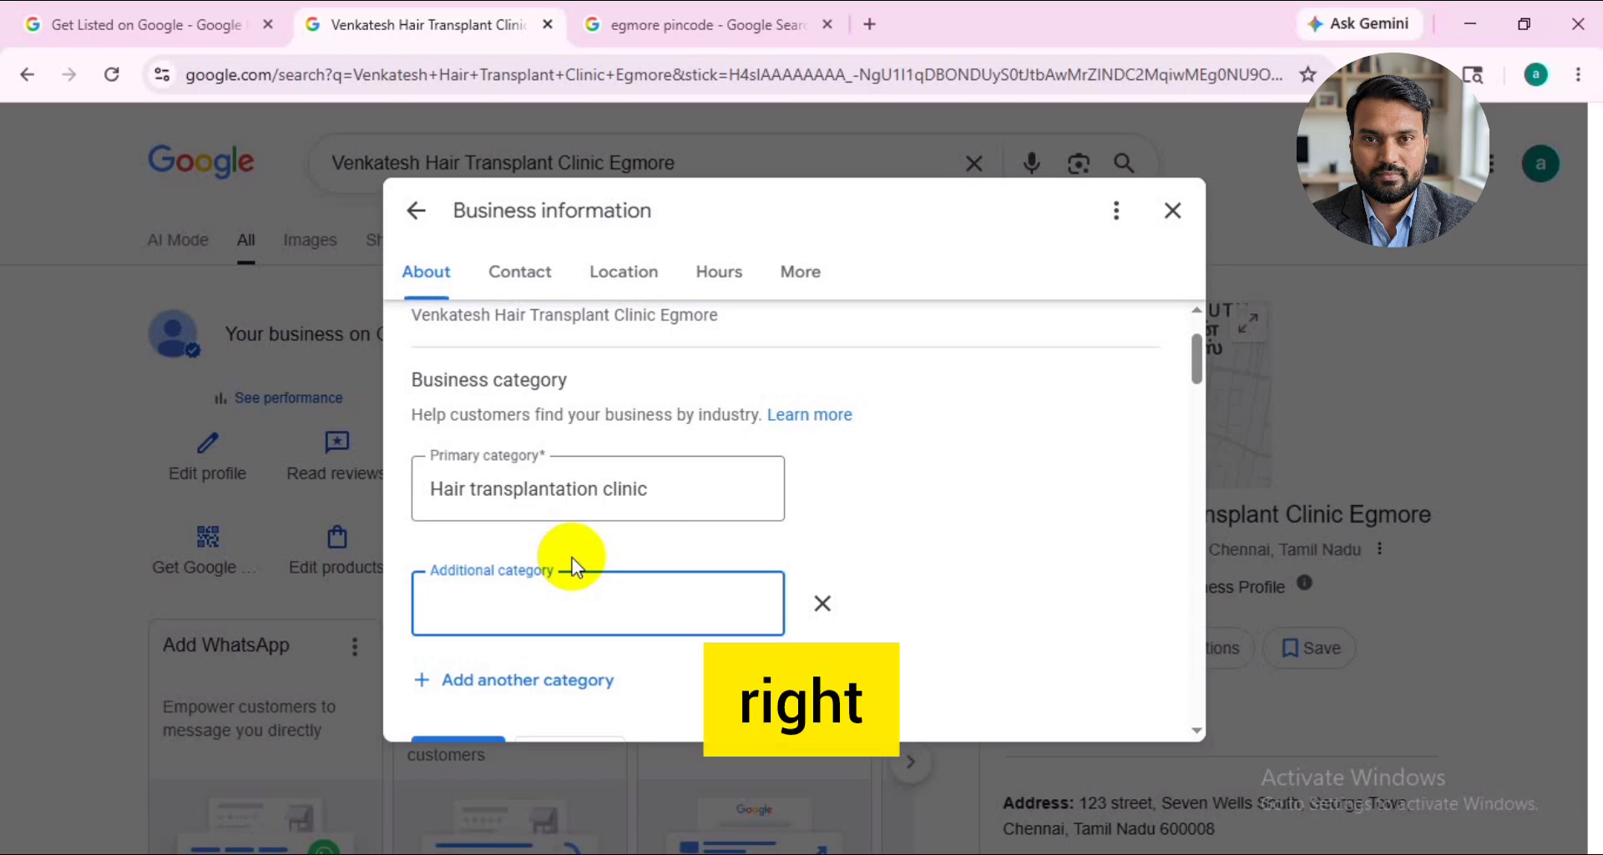
pyautogui.scroll(-3, 573, 568)
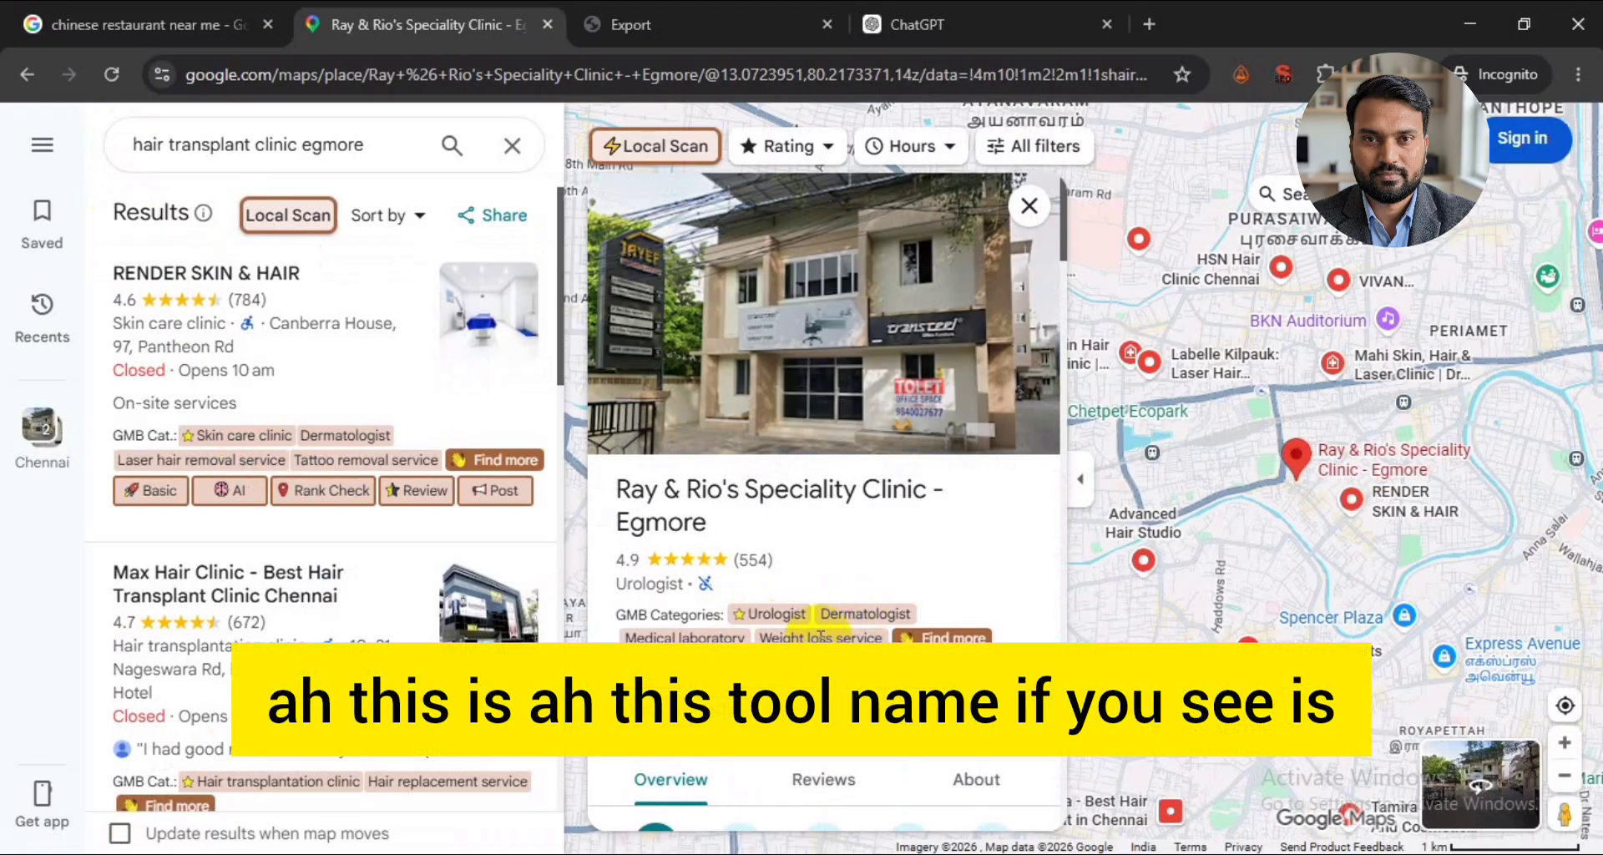
# - Switch to the Google Maps results and examine the primary and secondary GMB categories of the competing clinics
pyautogui.click(1319, 72)
pyautogui.click(1322, 70)
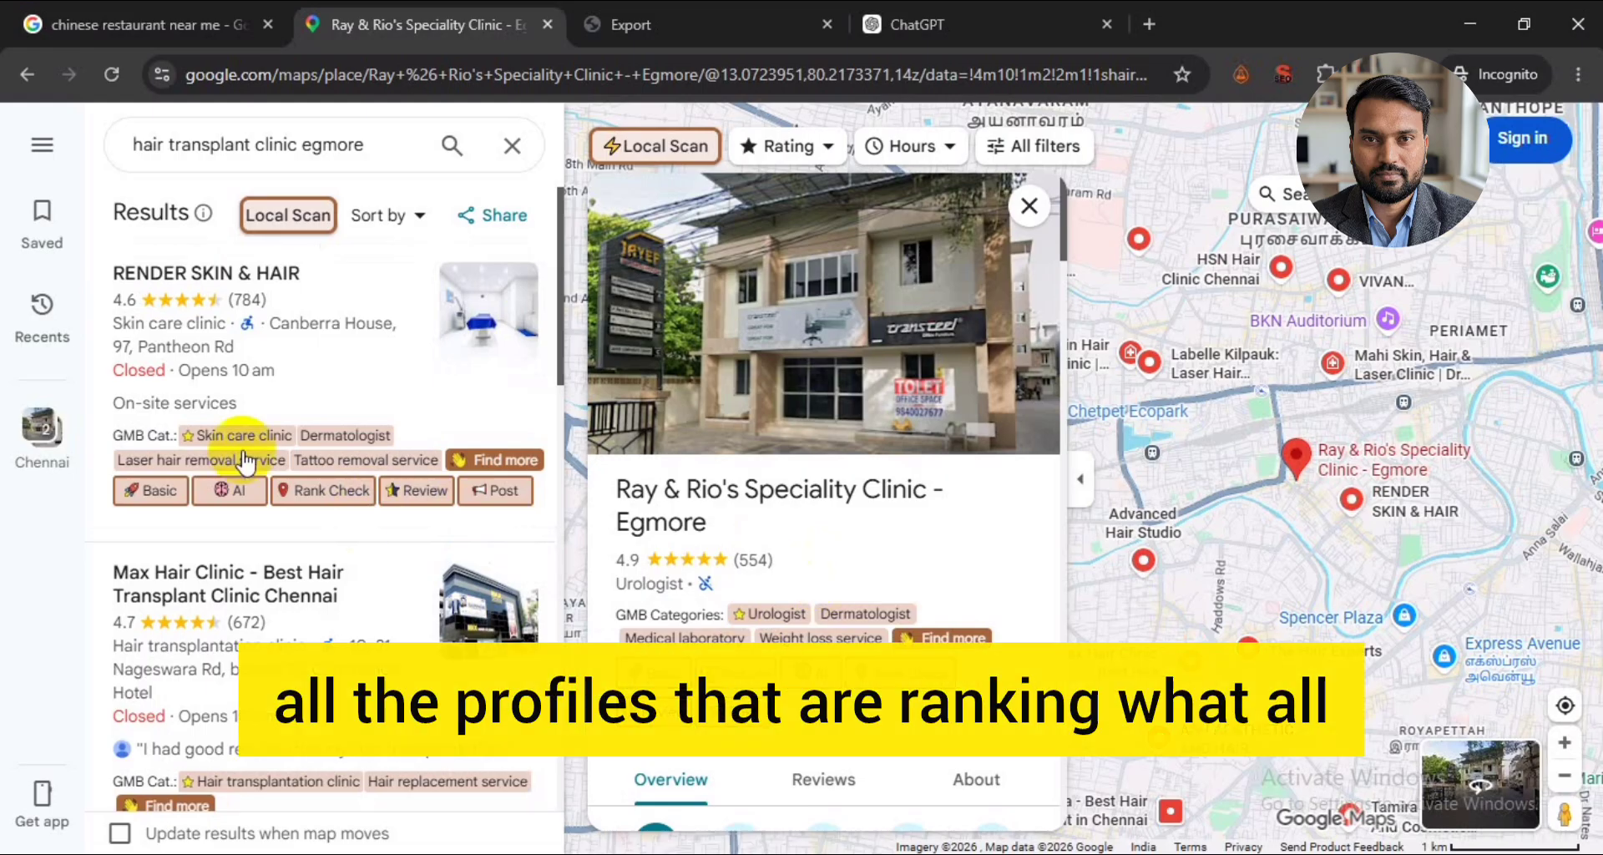
pyautogui.scroll(-4, 238, 450)
pyautogui.scroll(-3, 351, 554)
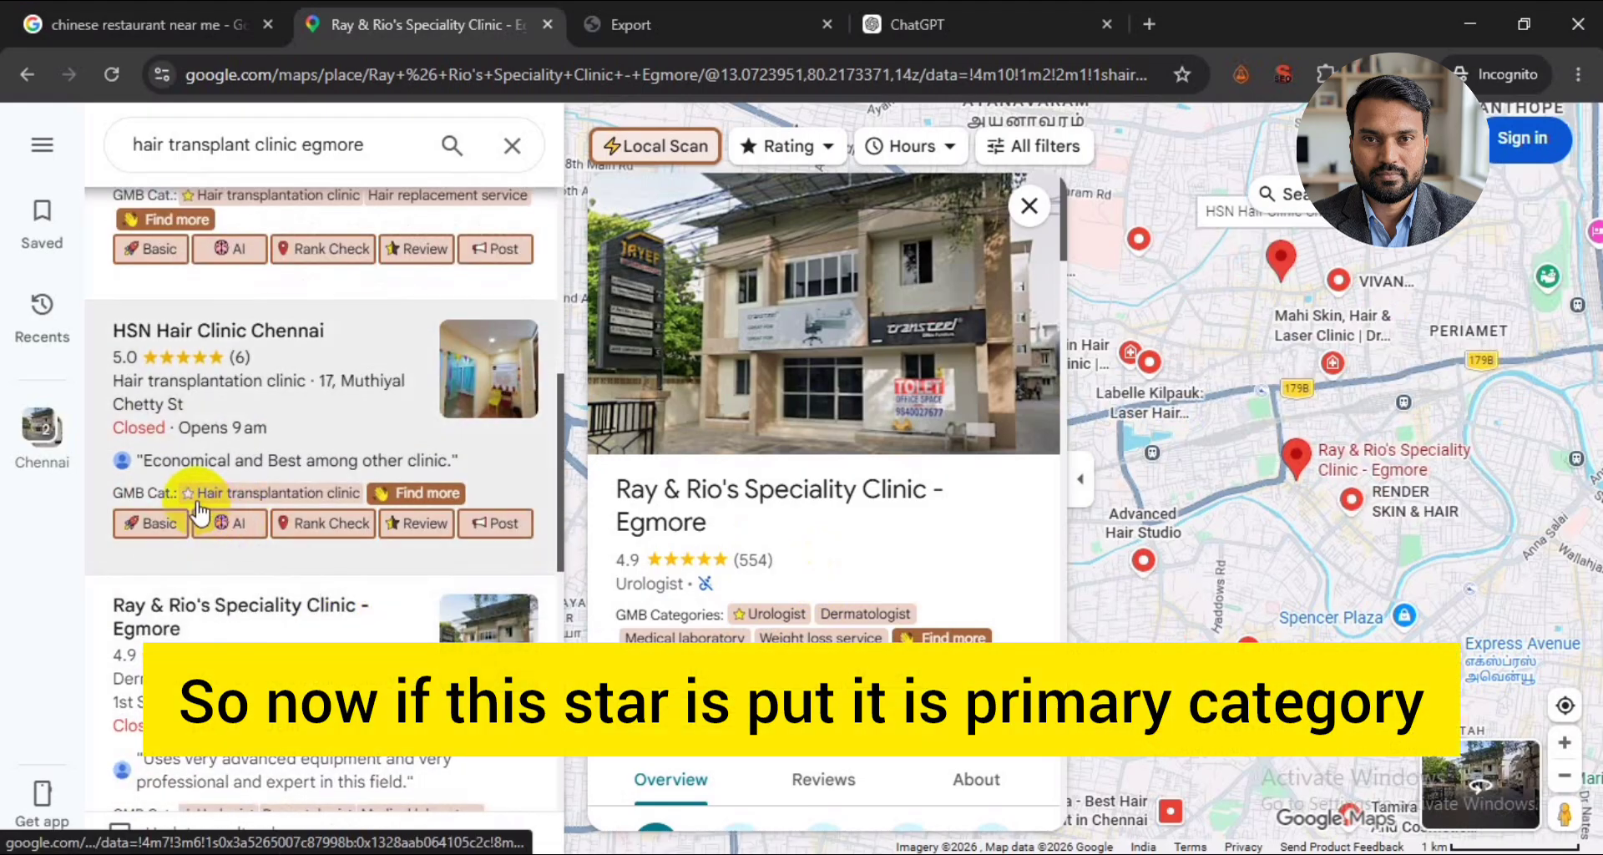
pyautogui.scroll(-3, 376, 546)
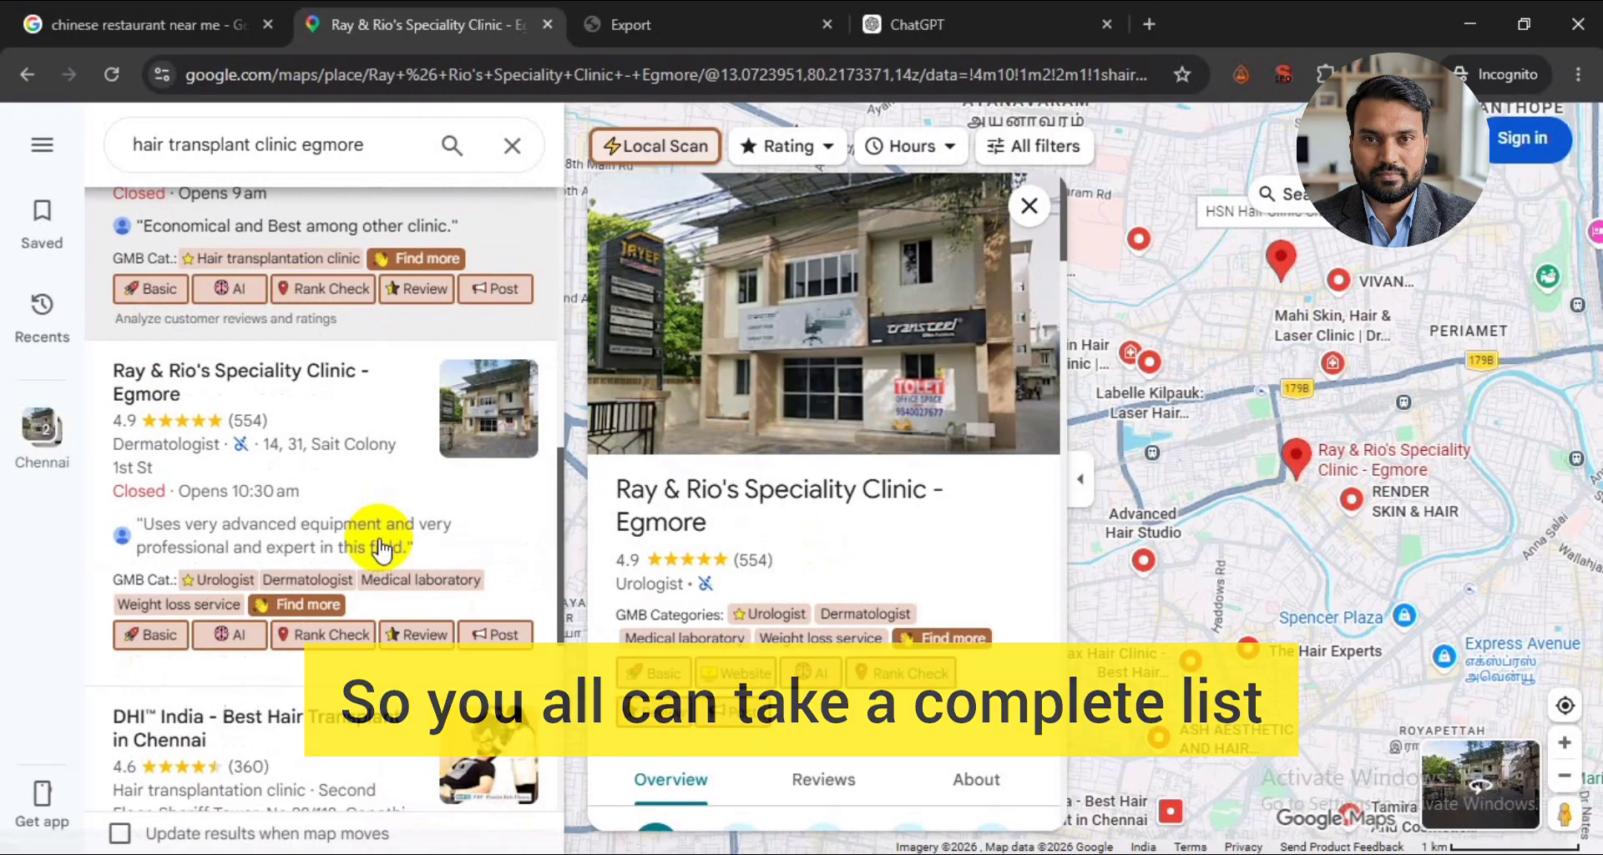
pyautogui.scroll(-3, 380, 549)
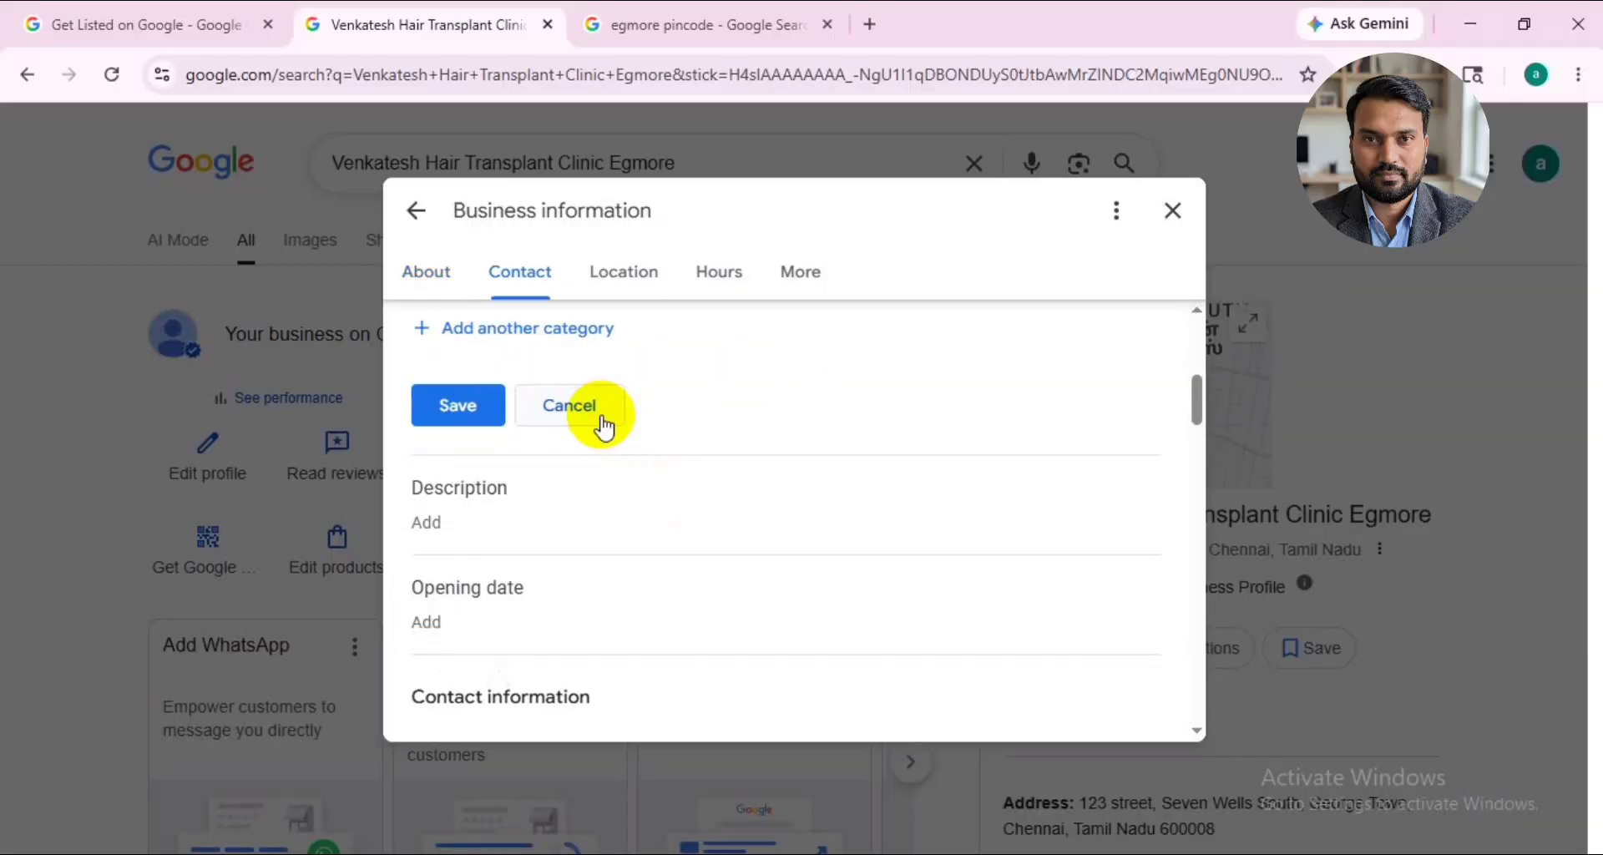
# - Cancel the business category edit and review the description, opening date, contact, website and location details
pyautogui.click(604, 426)
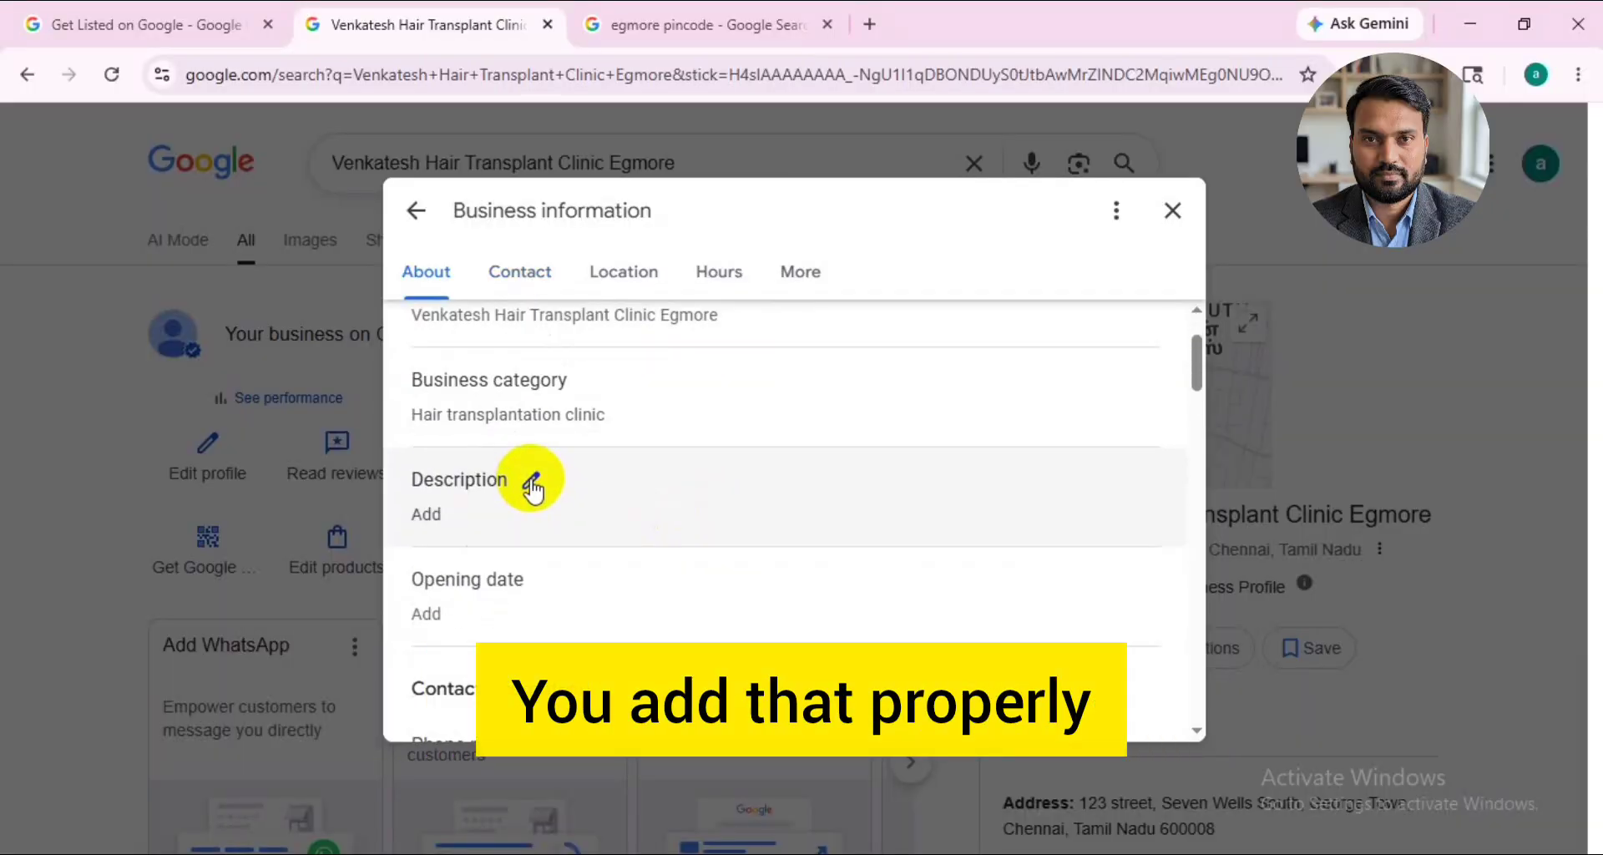
pyautogui.scroll(-1, 532, 491)
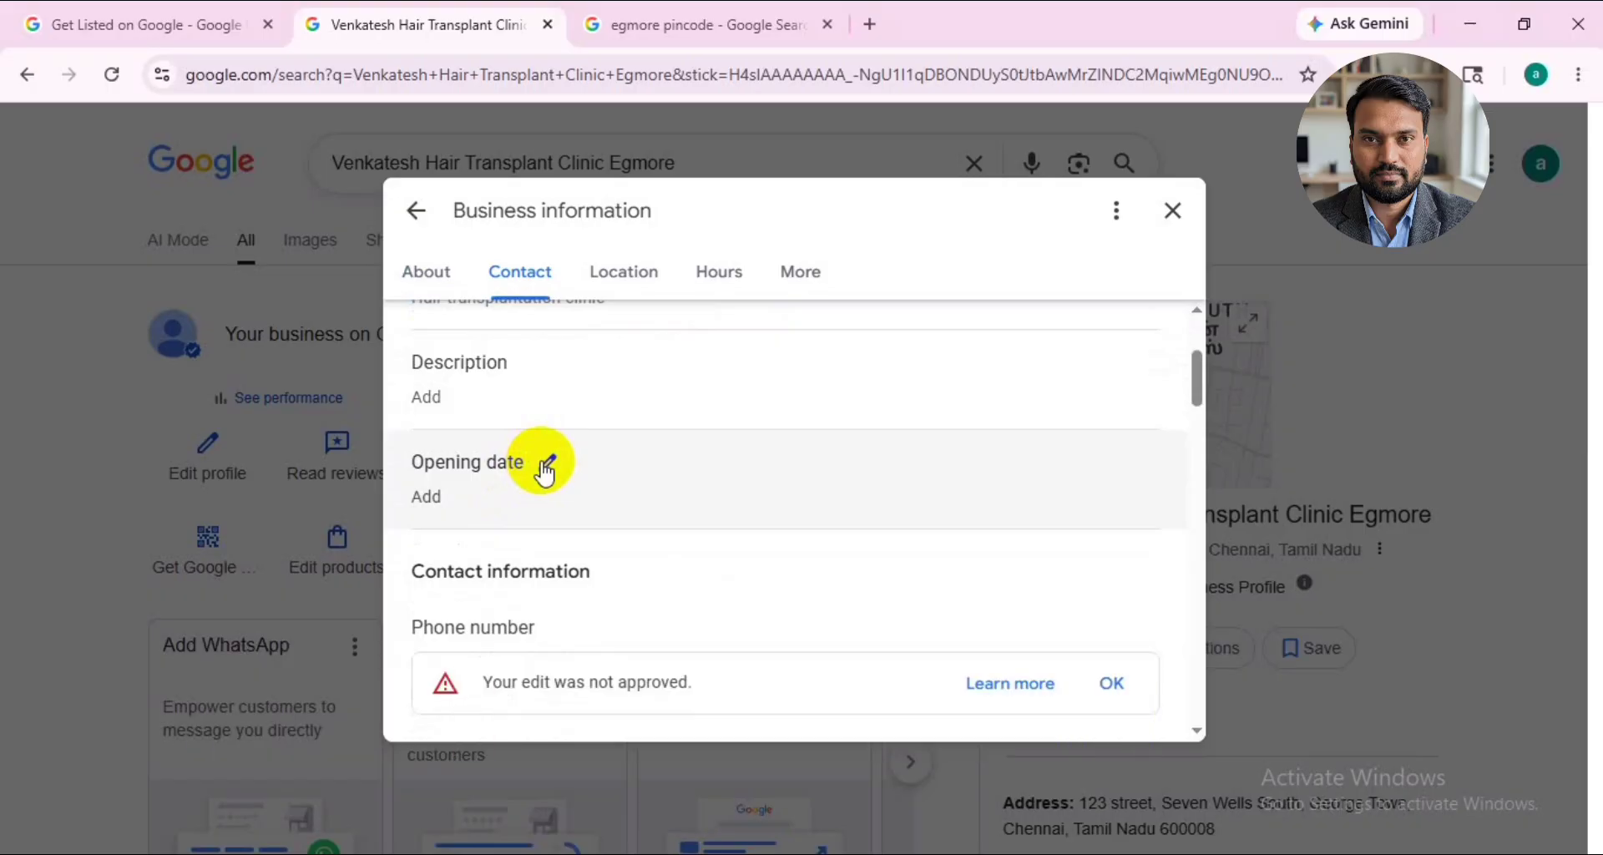
pyautogui.scroll(-2, 544, 473)
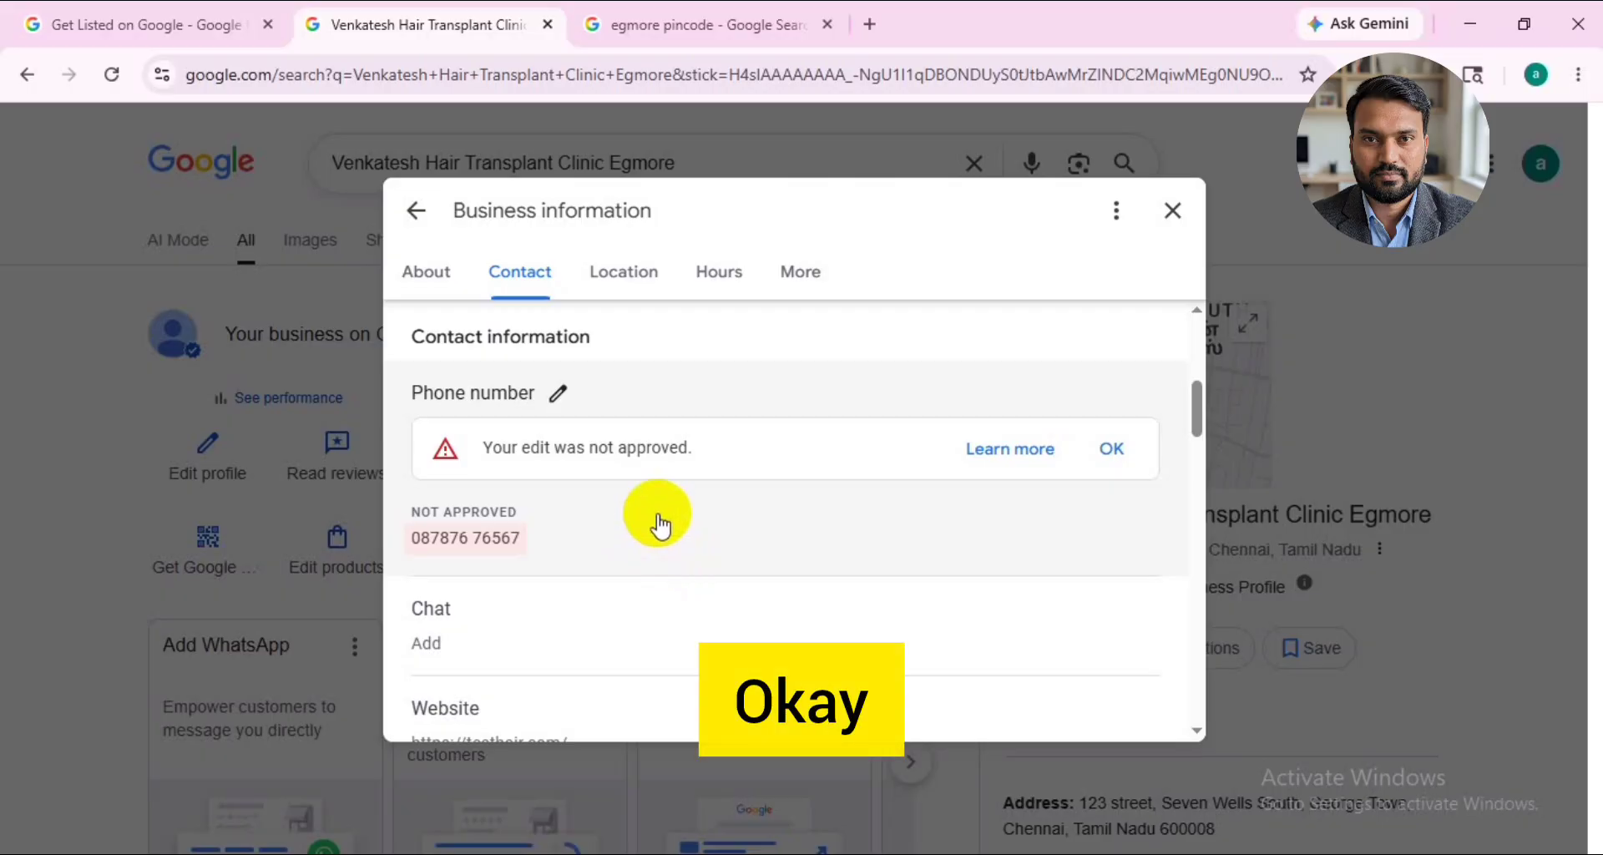
pyautogui.scroll(-2, 585, 501)
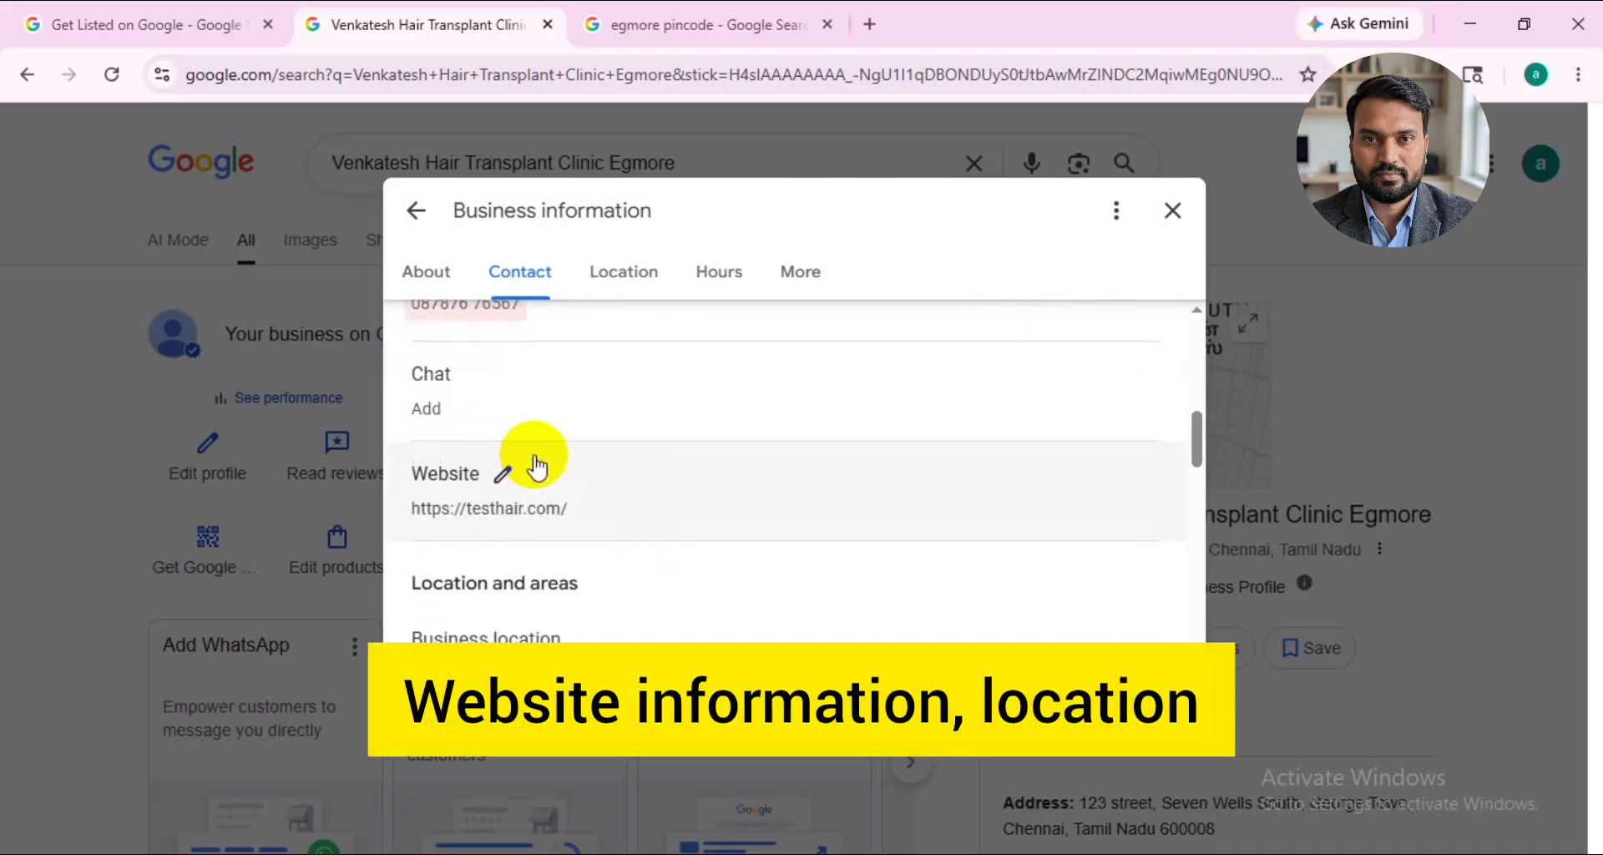
pyautogui.scroll(-6, 525, 494)
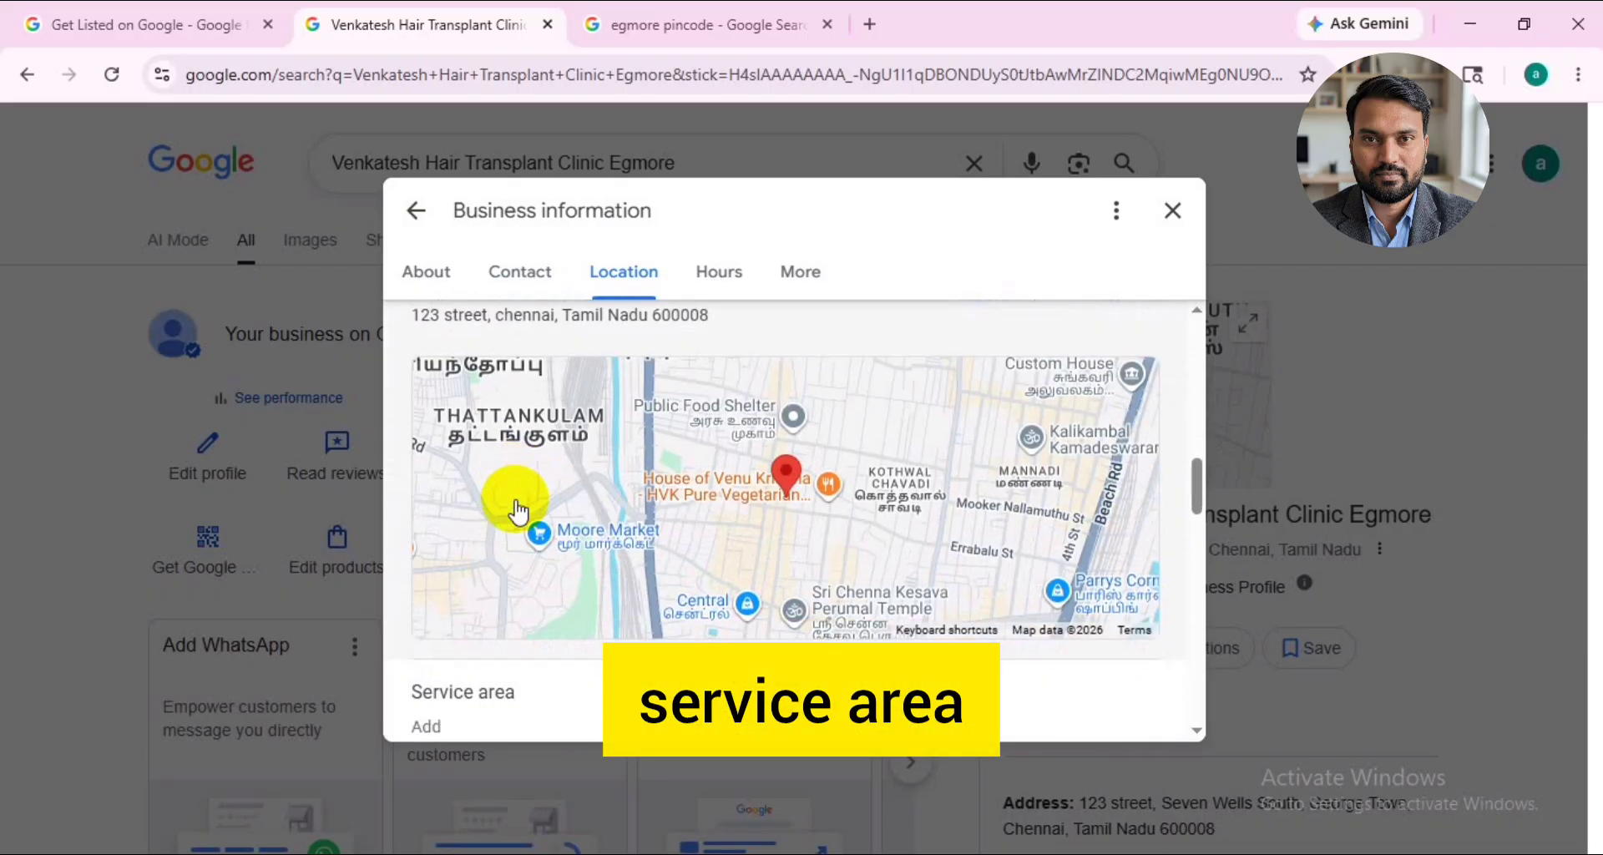
# - Add Kurumbapalyam to the clinic's service areas and save the selection
pyautogui.click(537, 467)
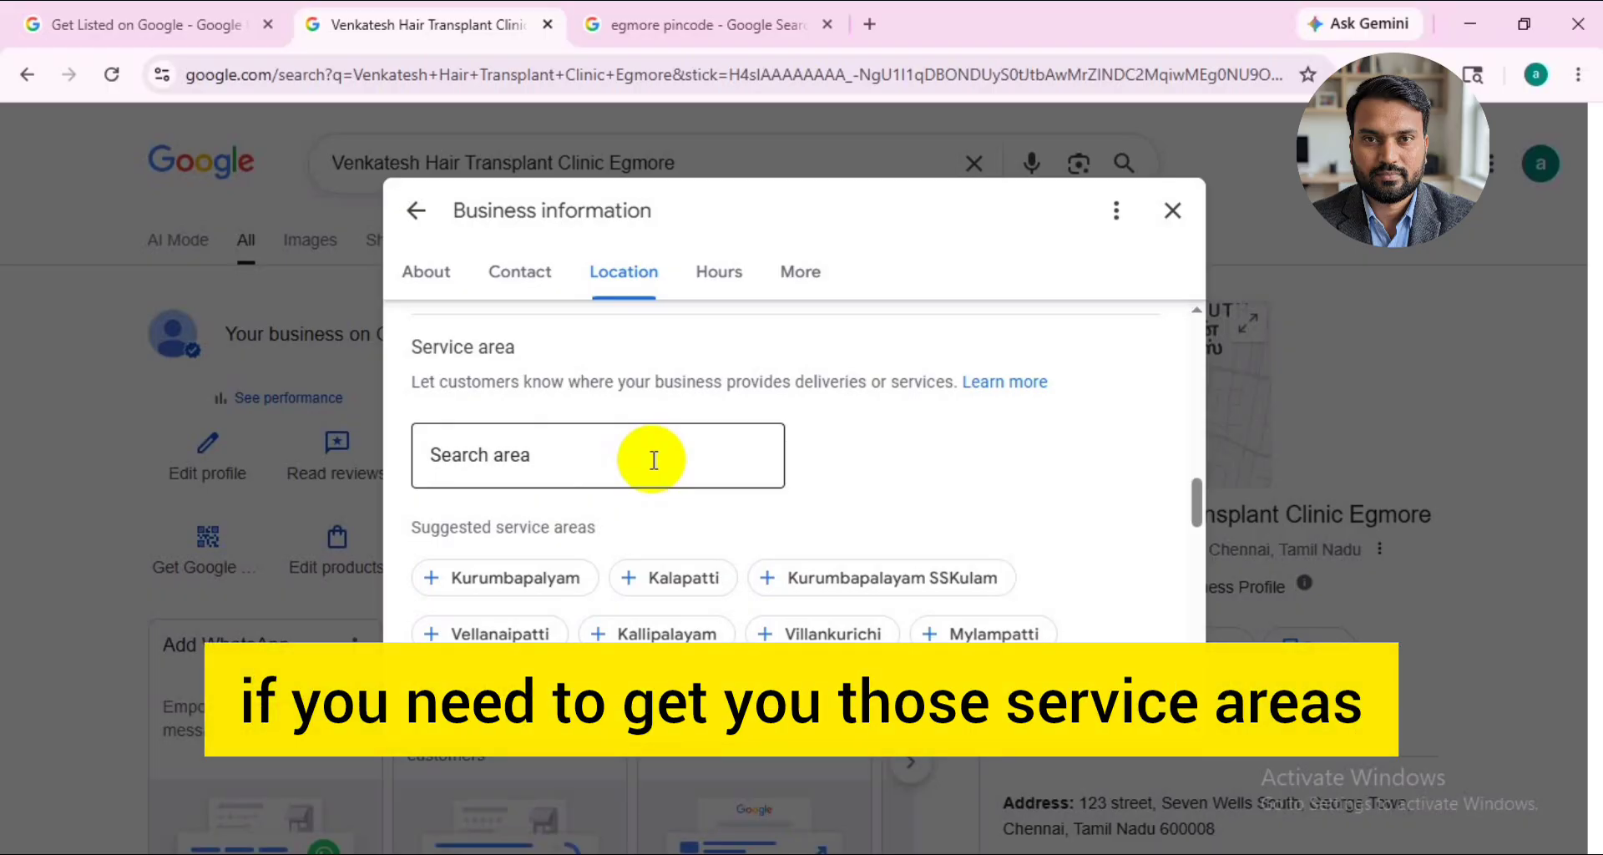
pyautogui.click(560, 449)
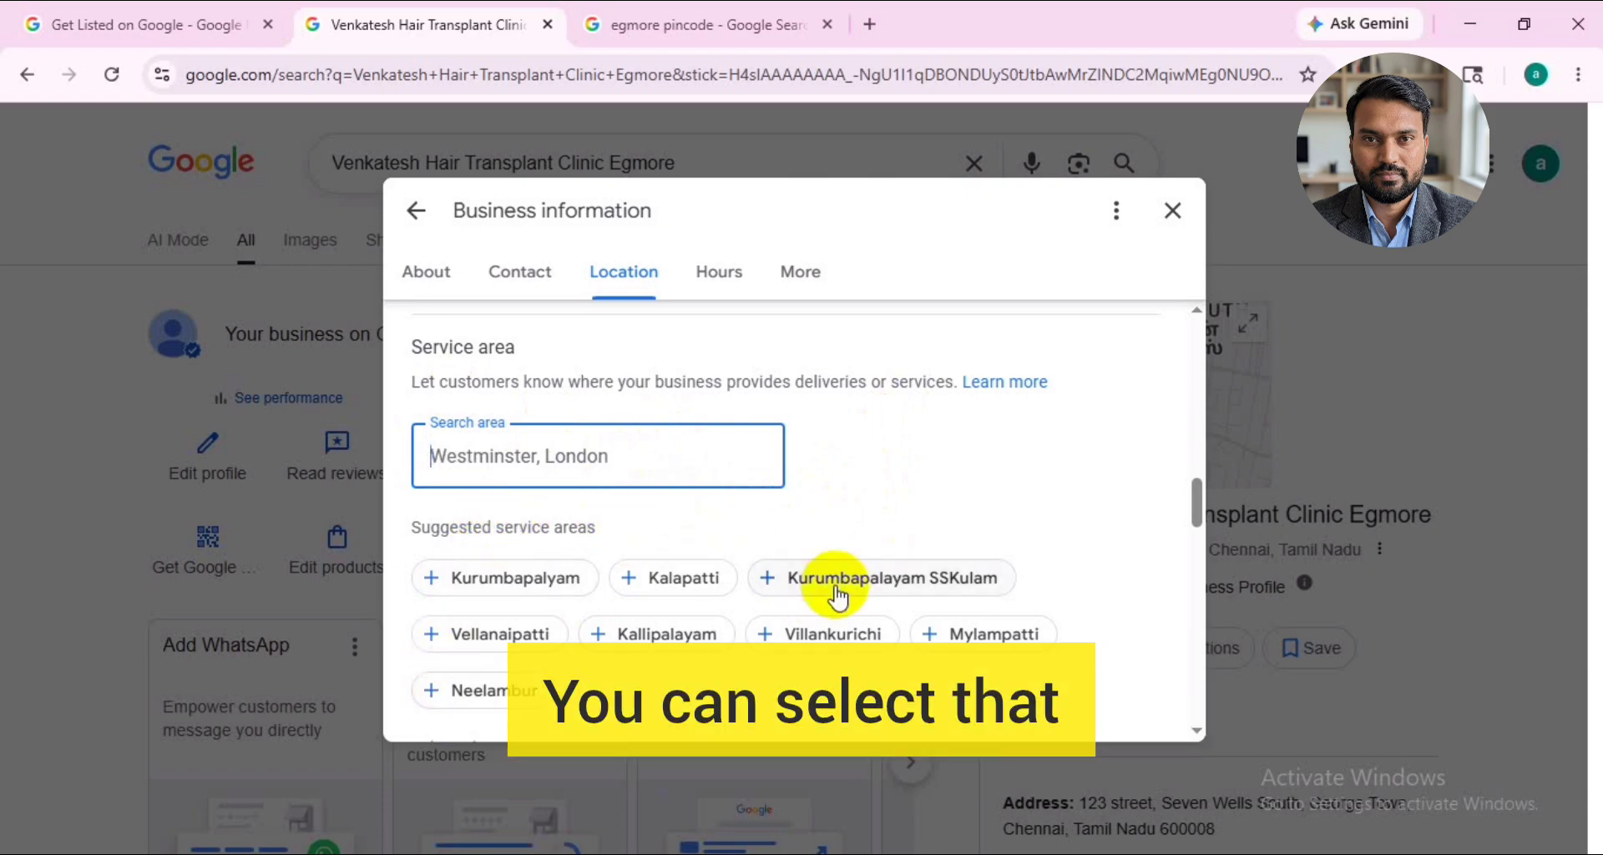
pyautogui.click(460, 576)
pyautogui.scroll(-3, 716, 513)
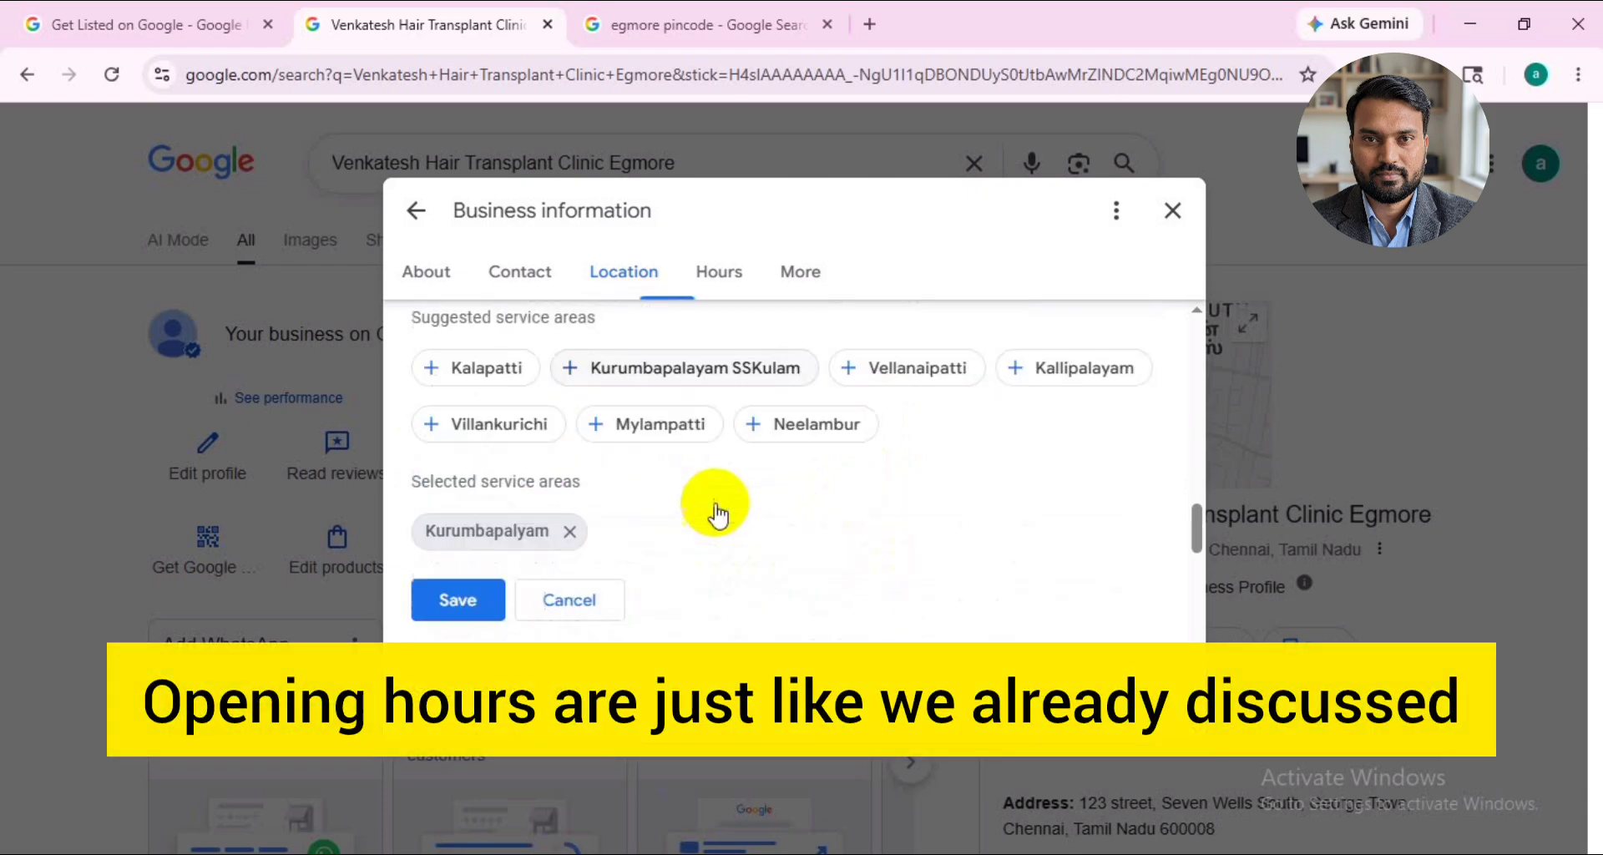
pyautogui.click(458, 599)
# - Open the clinic's main hours for editing and examine the available opening status options
pyautogui.scroll(-3, 511, 534)
pyautogui.click(490, 324)
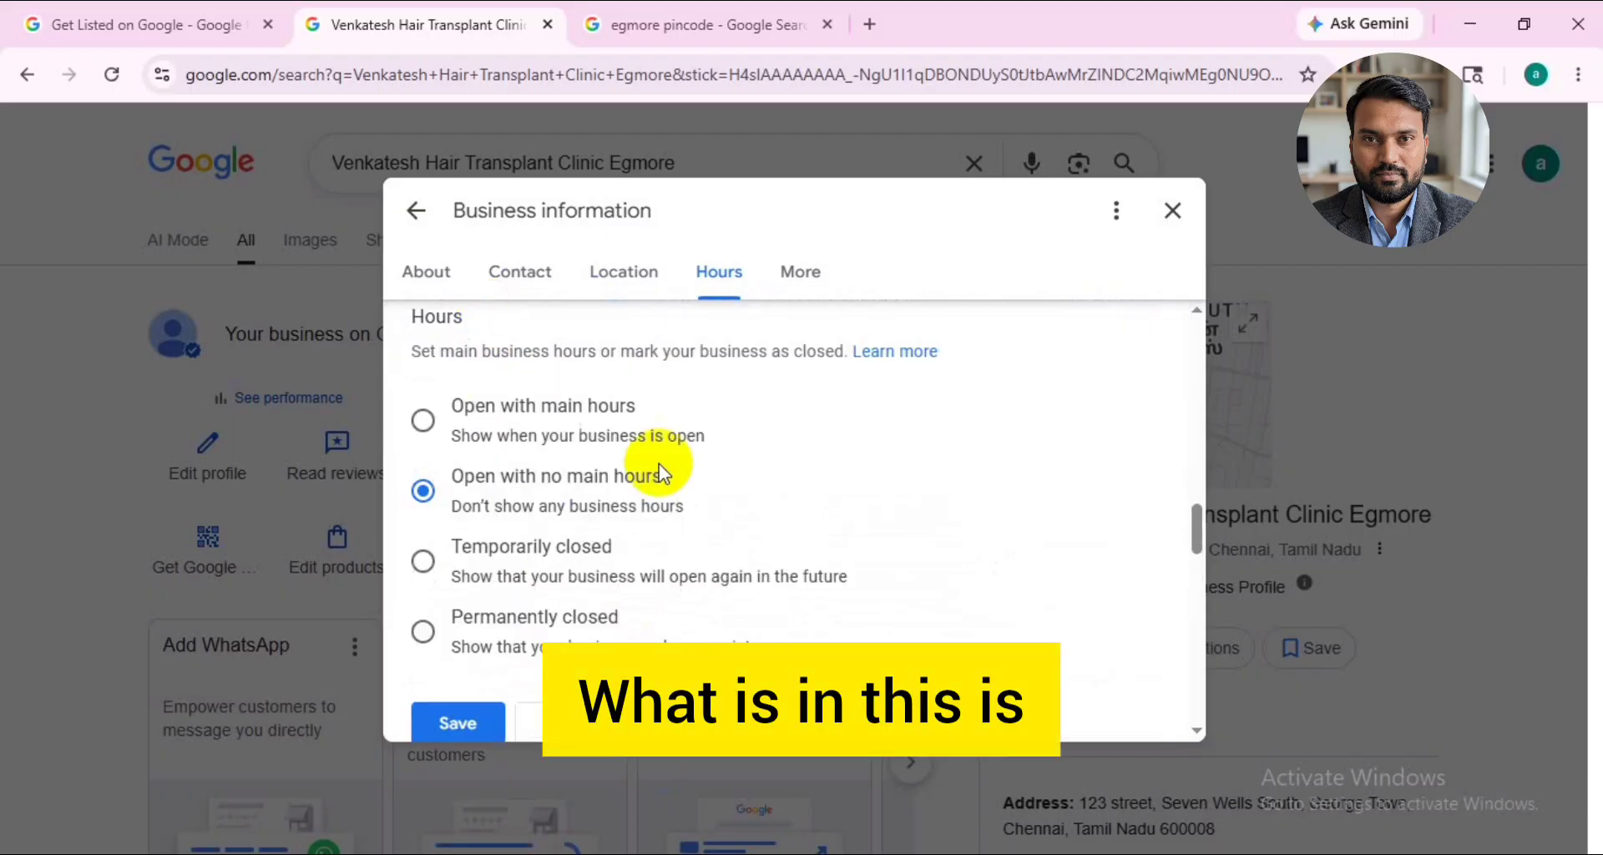
pyautogui.scroll(-1, 587, 485)
pyautogui.scroll(1, 588, 484)
pyautogui.scroll(-1, 599, 529)
pyautogui.scroll(1, 598, 530)
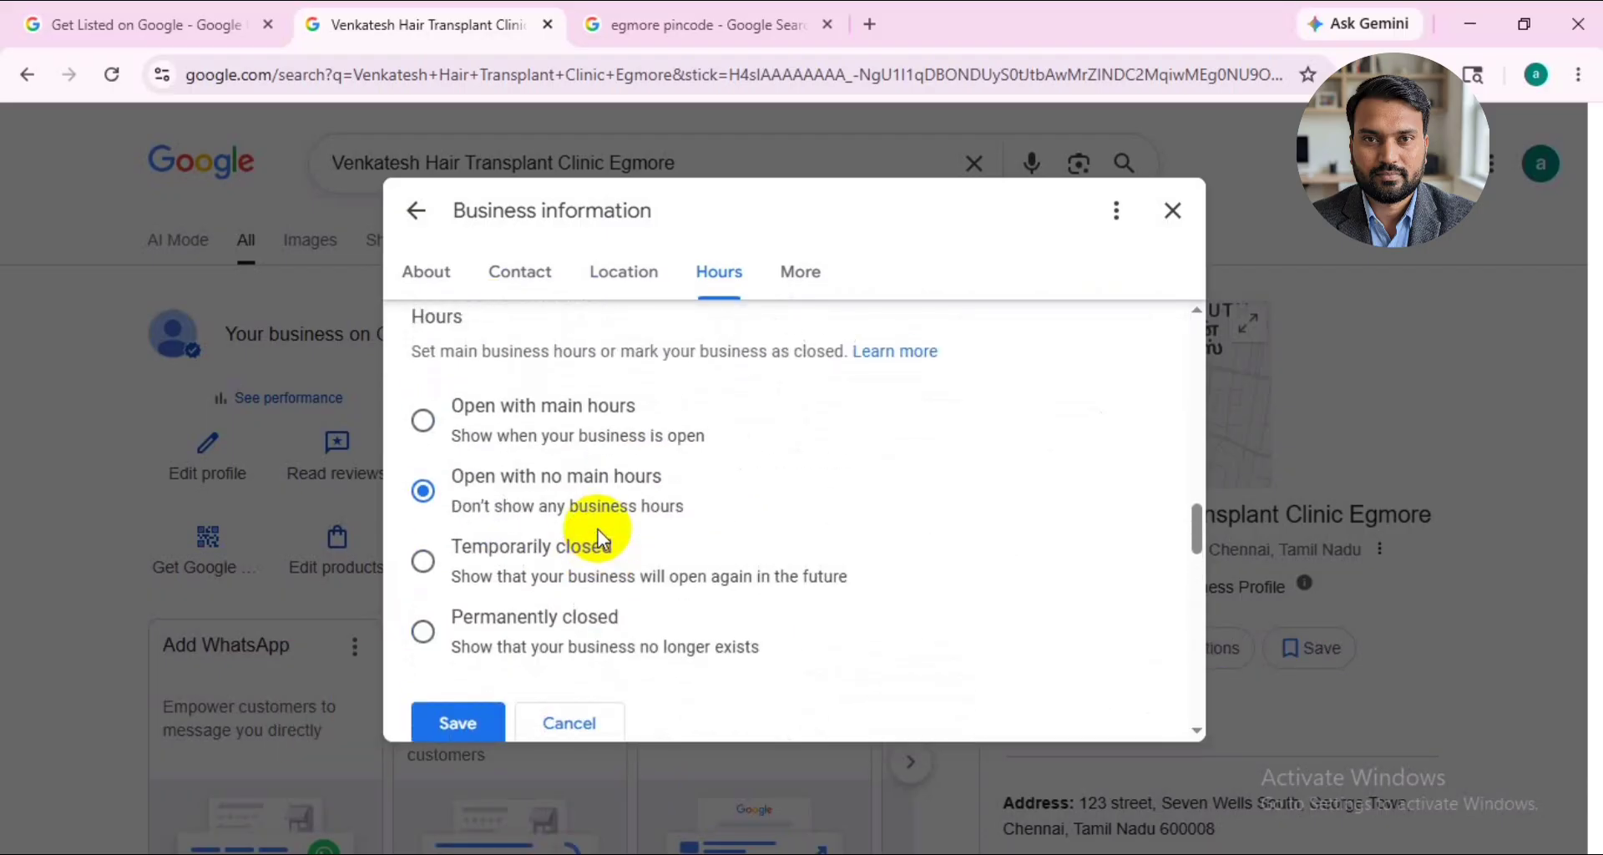
pyautogui.scroll(1, 576, 493)
# - Open the hours for the elderly and review the settings for each day of the week
pyautogui.scroll(-6, 574, 499)
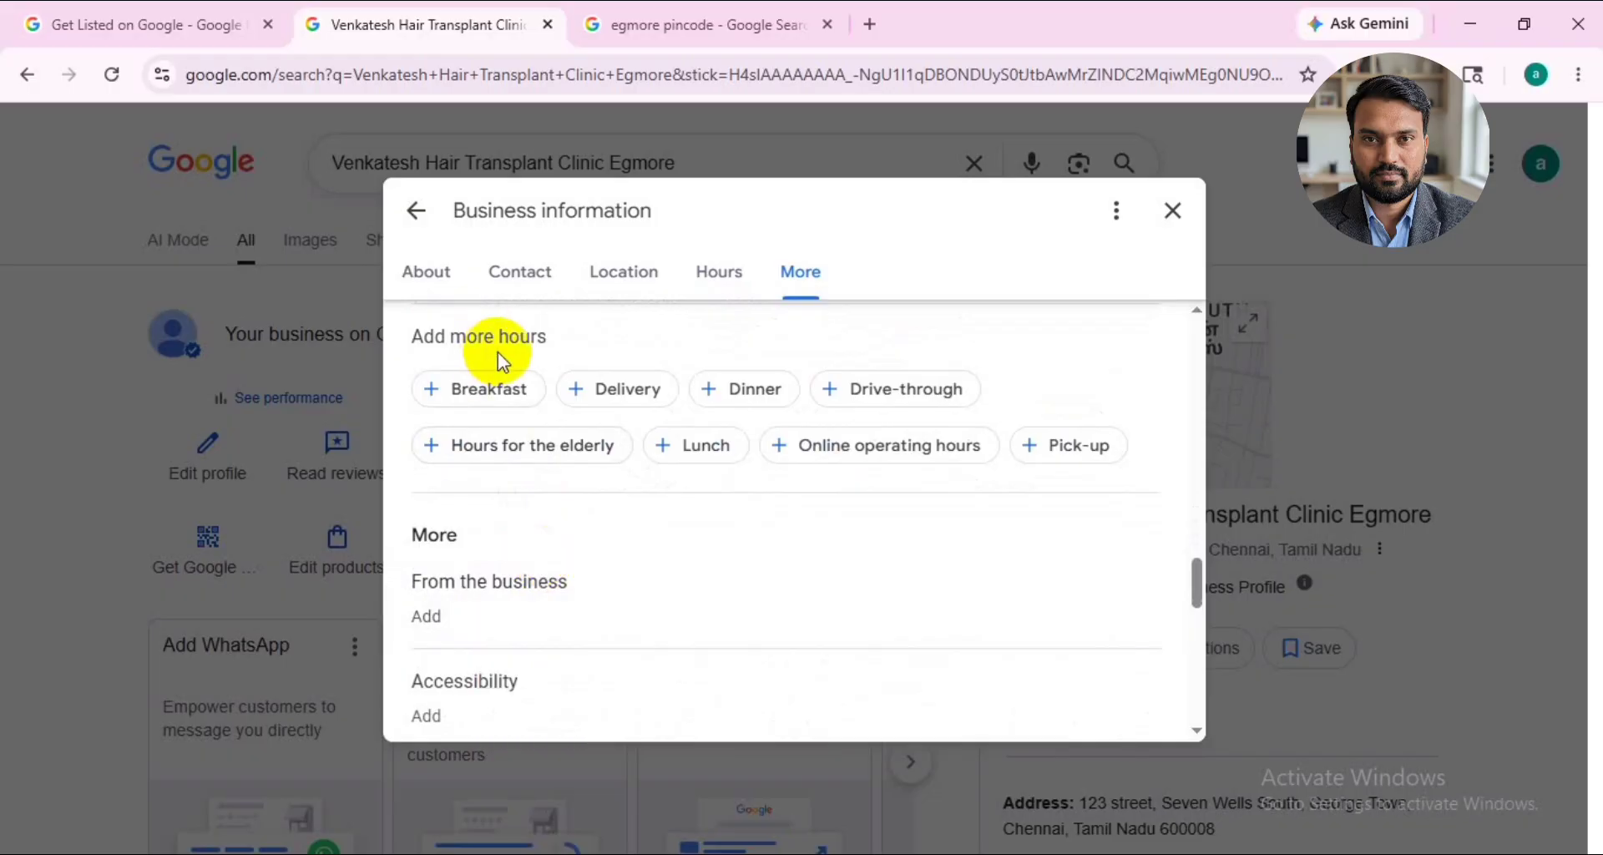
pyautogui.click(534, 467)
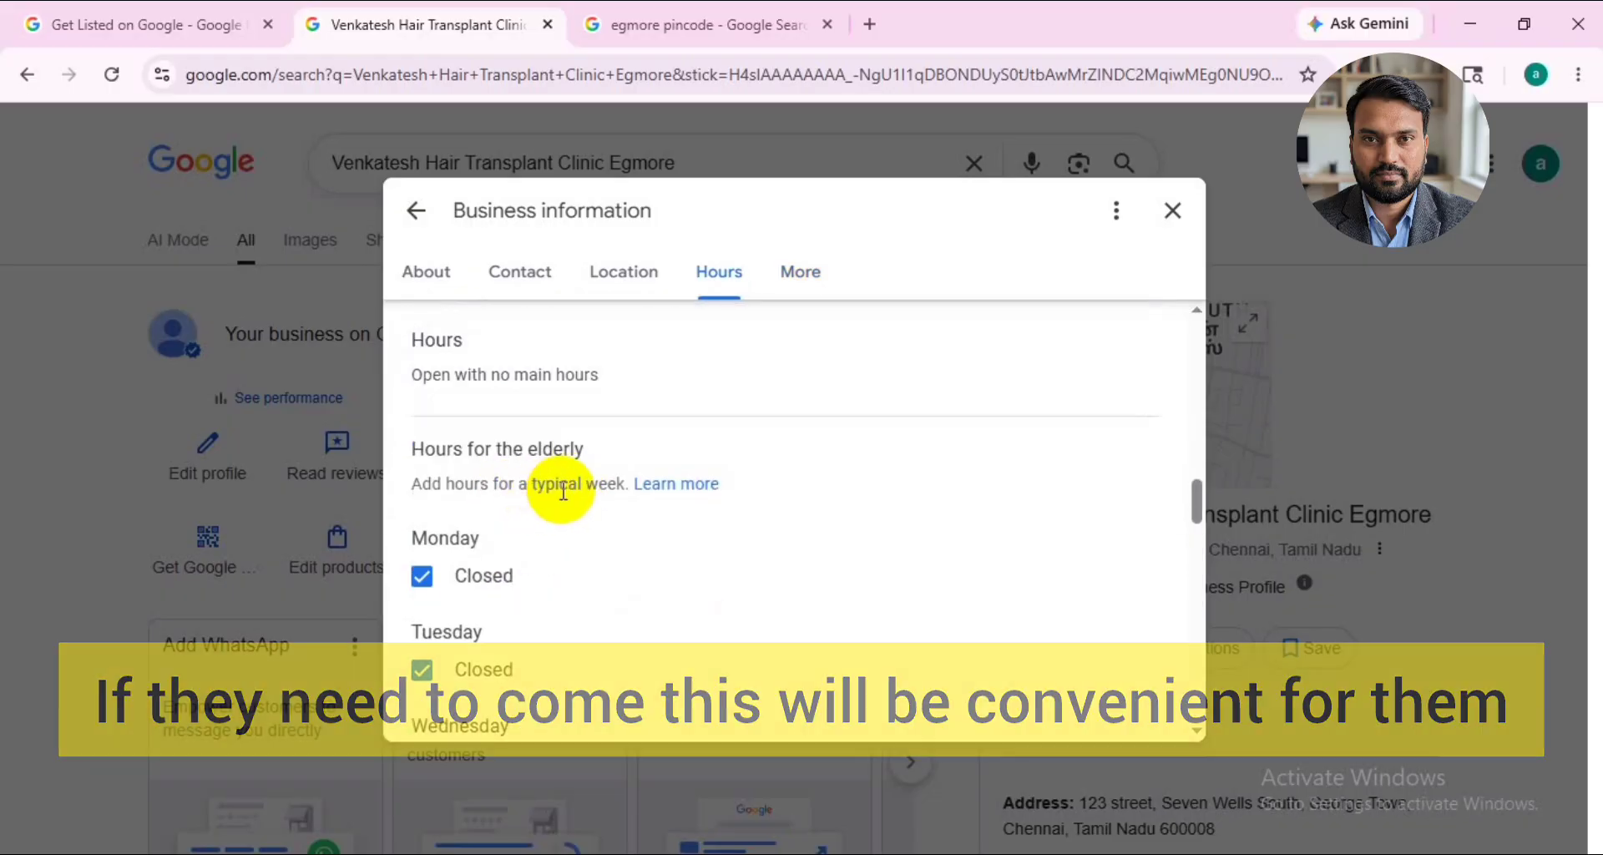
pyautogui.scroll(-2, 562, 493)
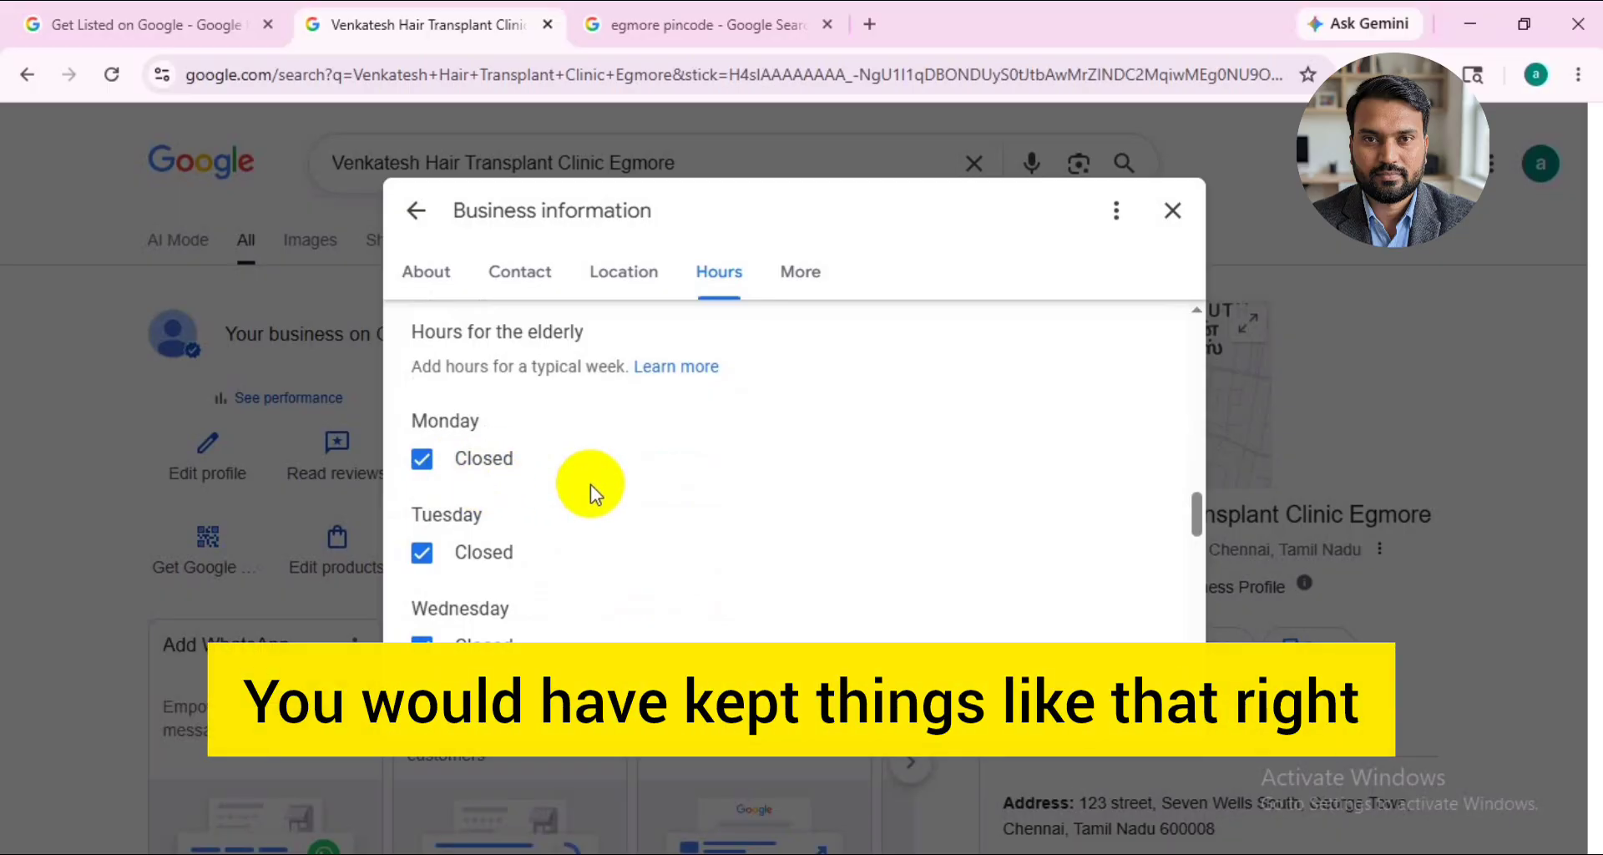
pyautogui.scroll(-10, 589, 484)
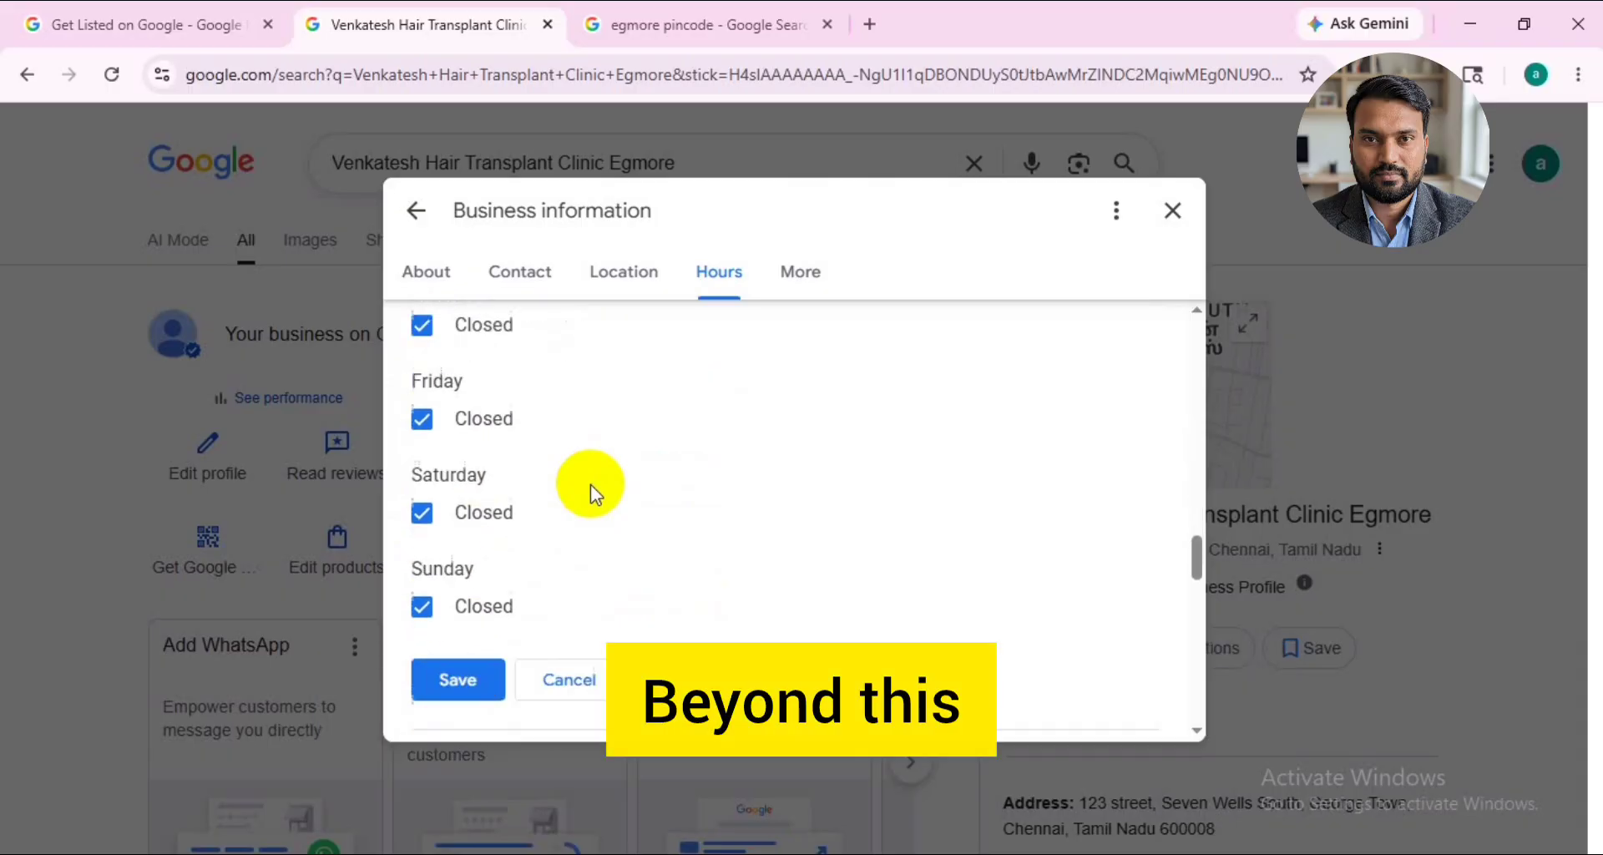
# - Set the women-owned attribute of the business to No and save it
pyautogui.click(572, 425)
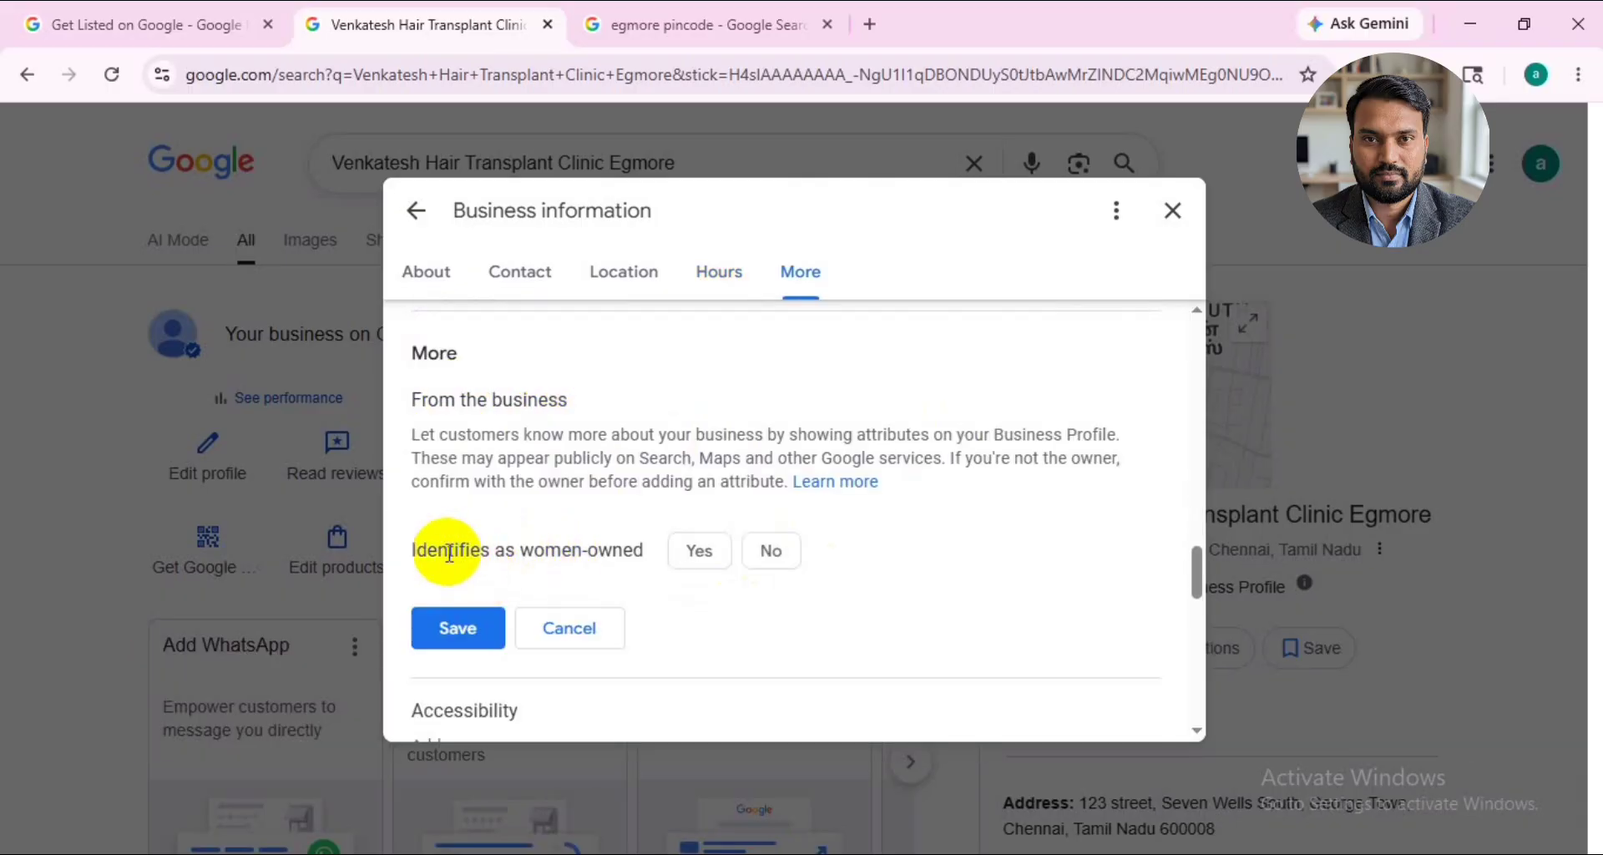
pyautogui.scroll(-3, 449, 553)
pyautogui.scroll(2, 444, 507)
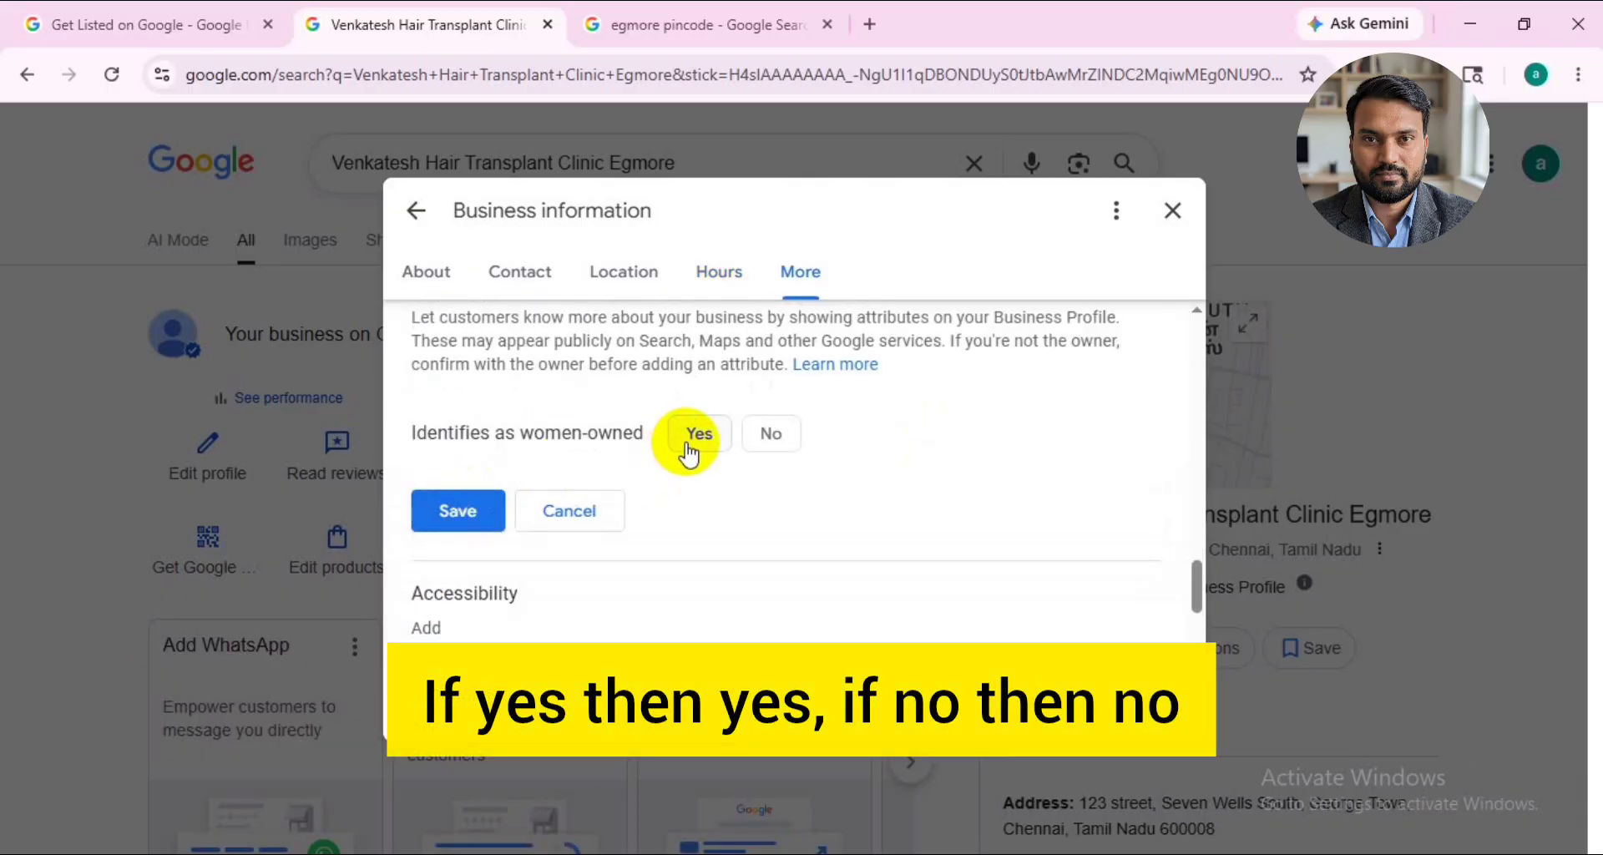
pyautogui.click(767, 443)
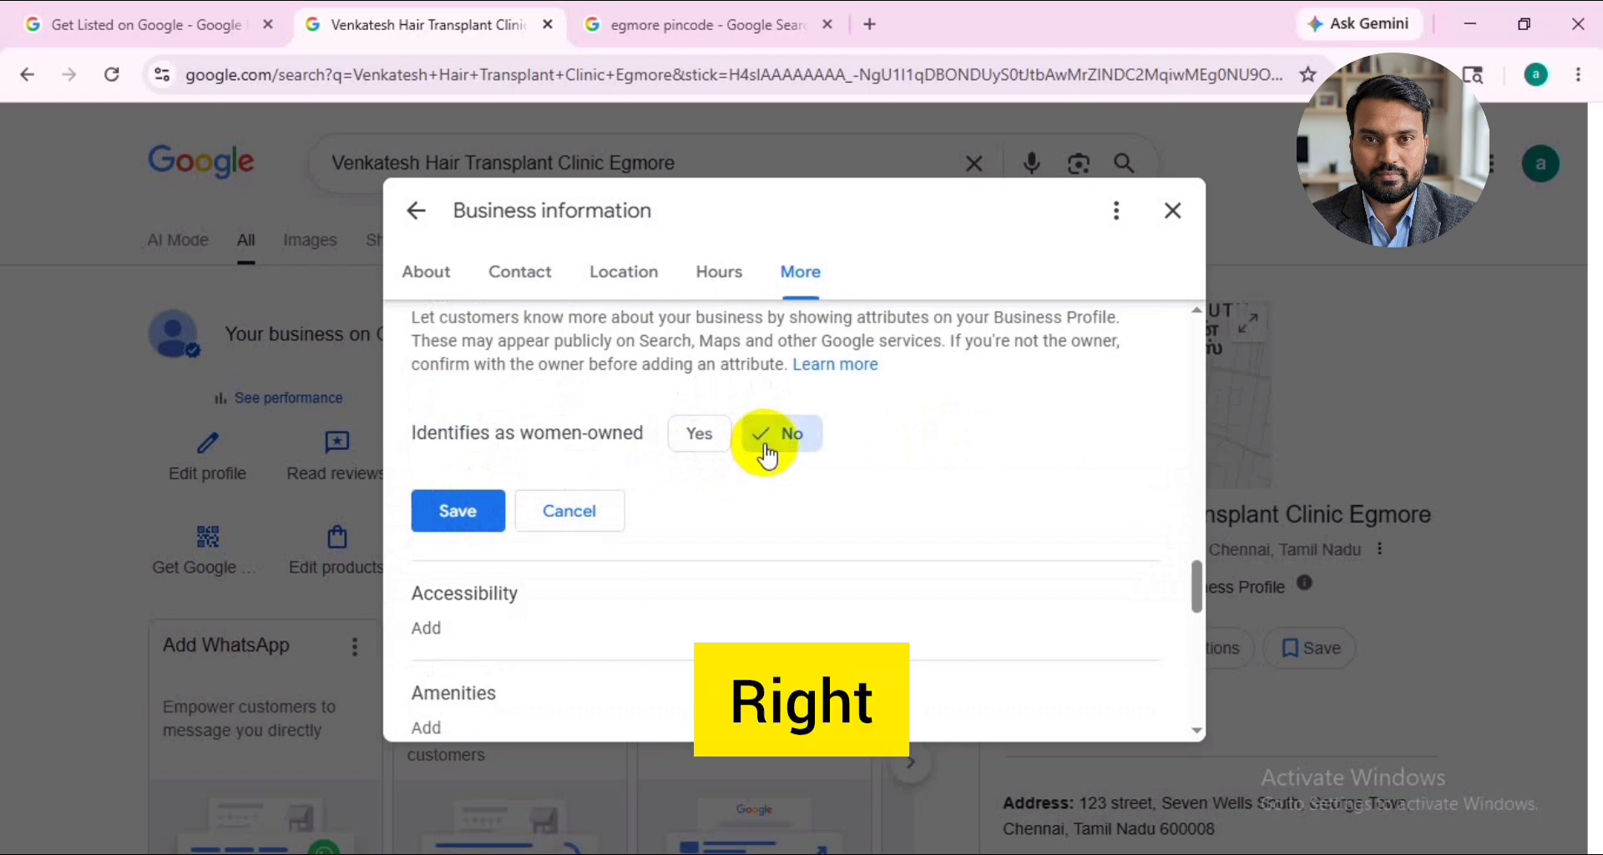
pyautogui.click(464, 511)
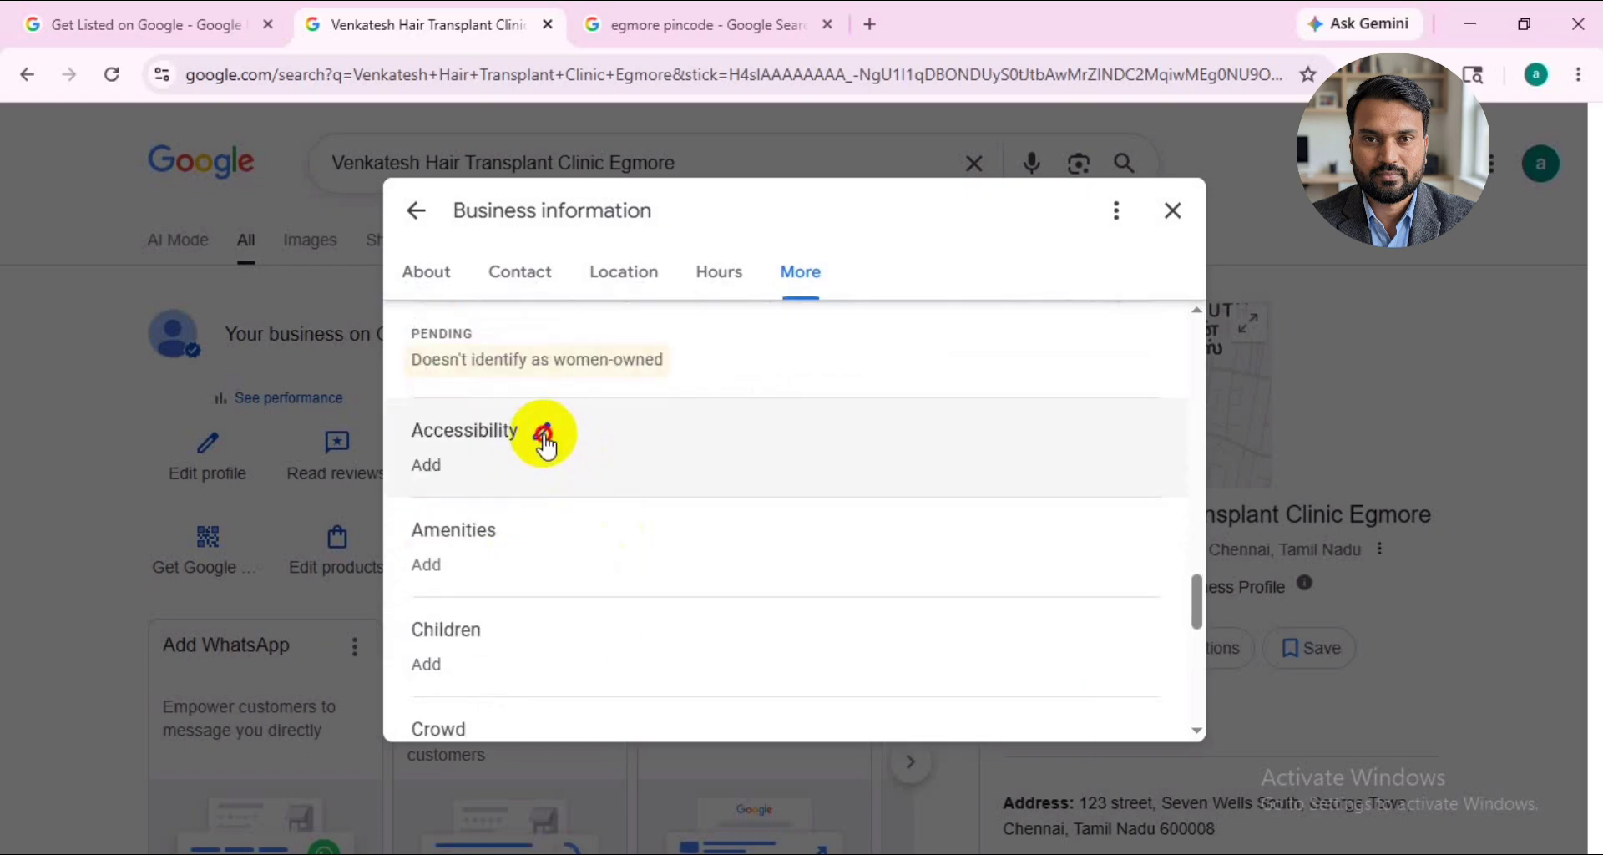
pyautogui.click(544, 433)
pyautogui.scroll(-1, 618, 542)
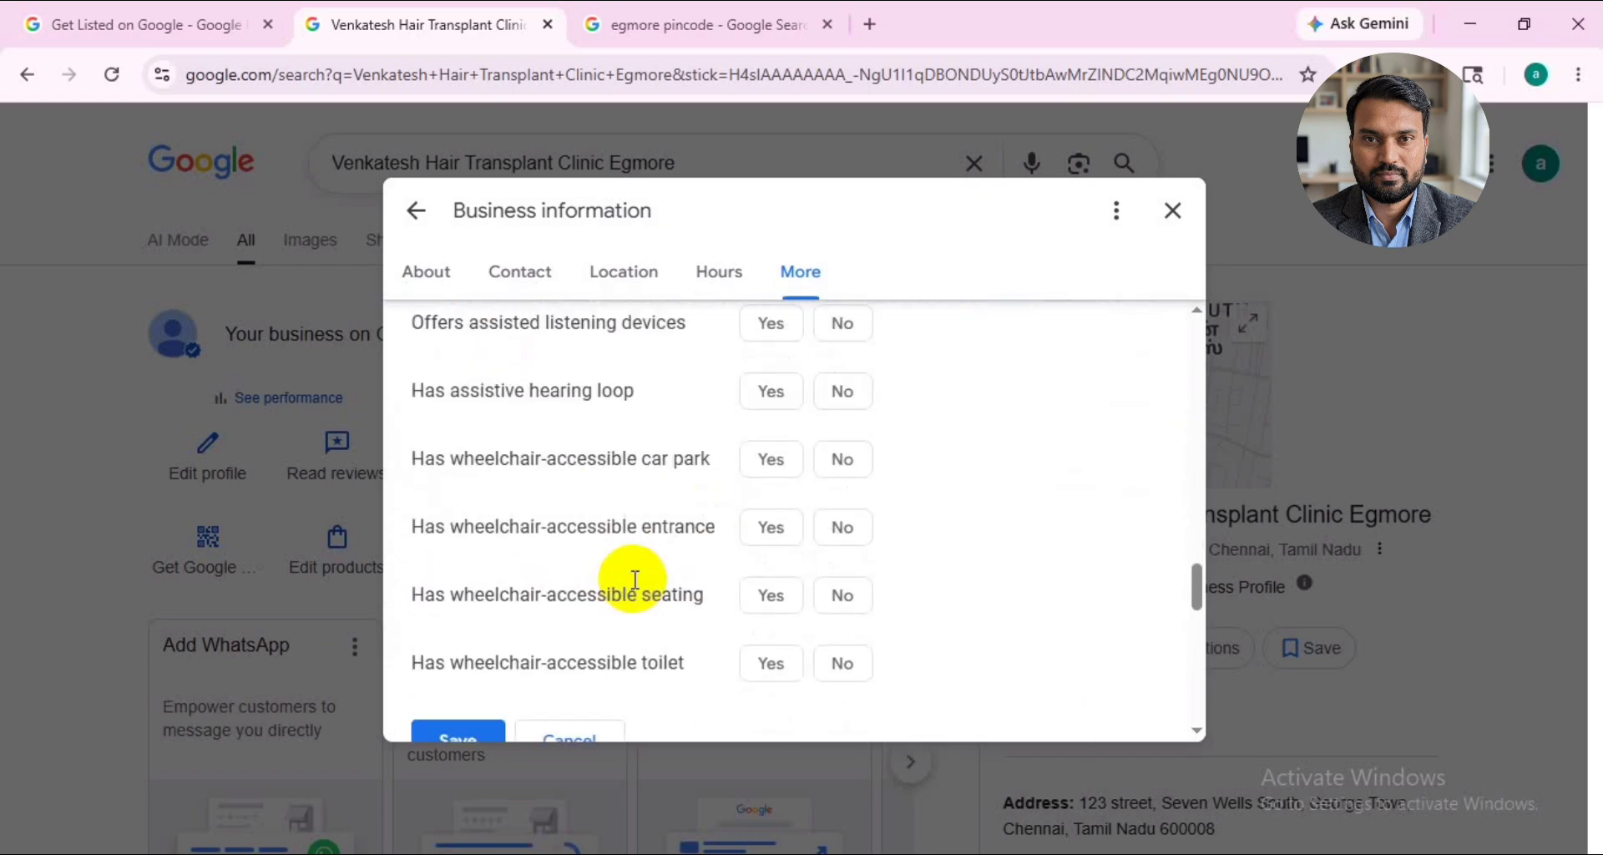
pyautogui.click(771, 461)
pyautogui.scroll(-1, 609, 626)
pyautogui.click(565, 619)
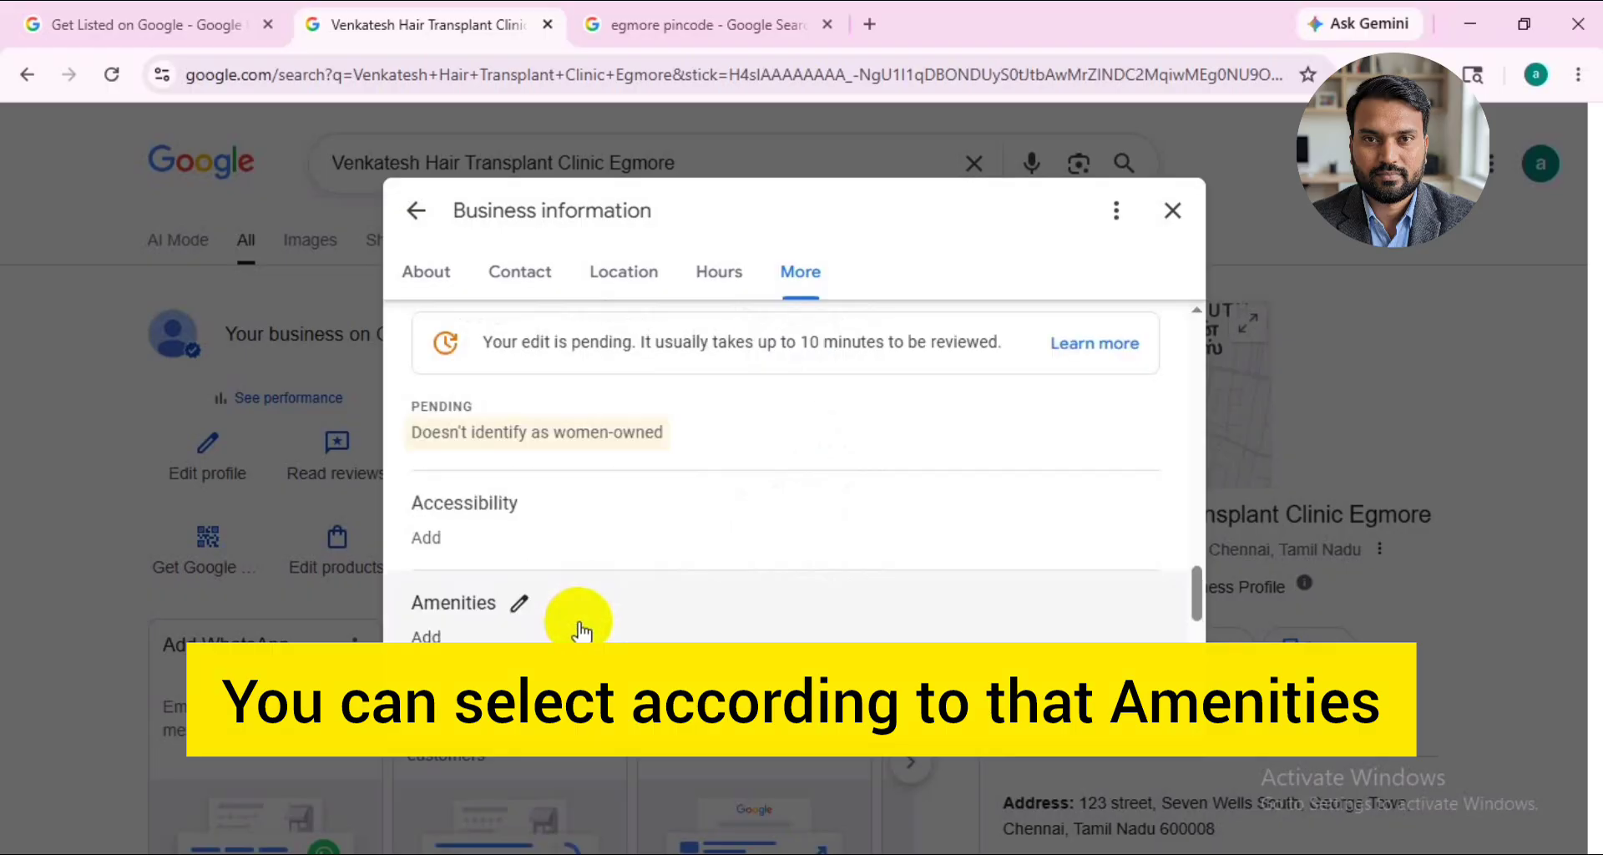
# - Examine the children, crowd and offerings attributes, plus the parking, payments and place page sections of the business information
pyautogui.scroll(-3, 572, 622)
pyautogui.click(509, 463)
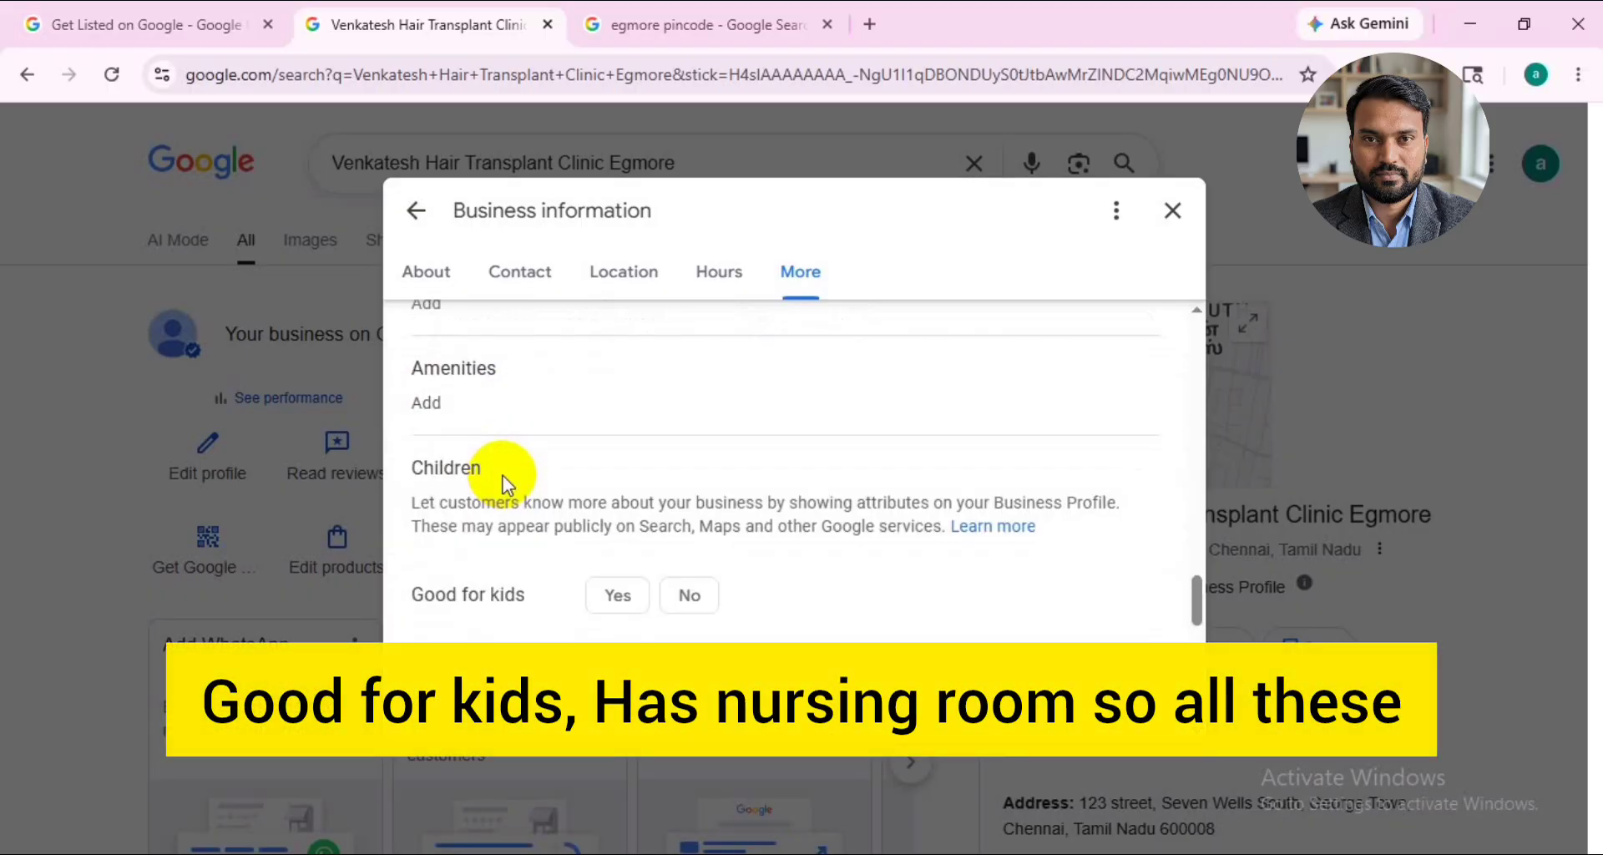
pyautogui.scroll(-1, 551, 585)
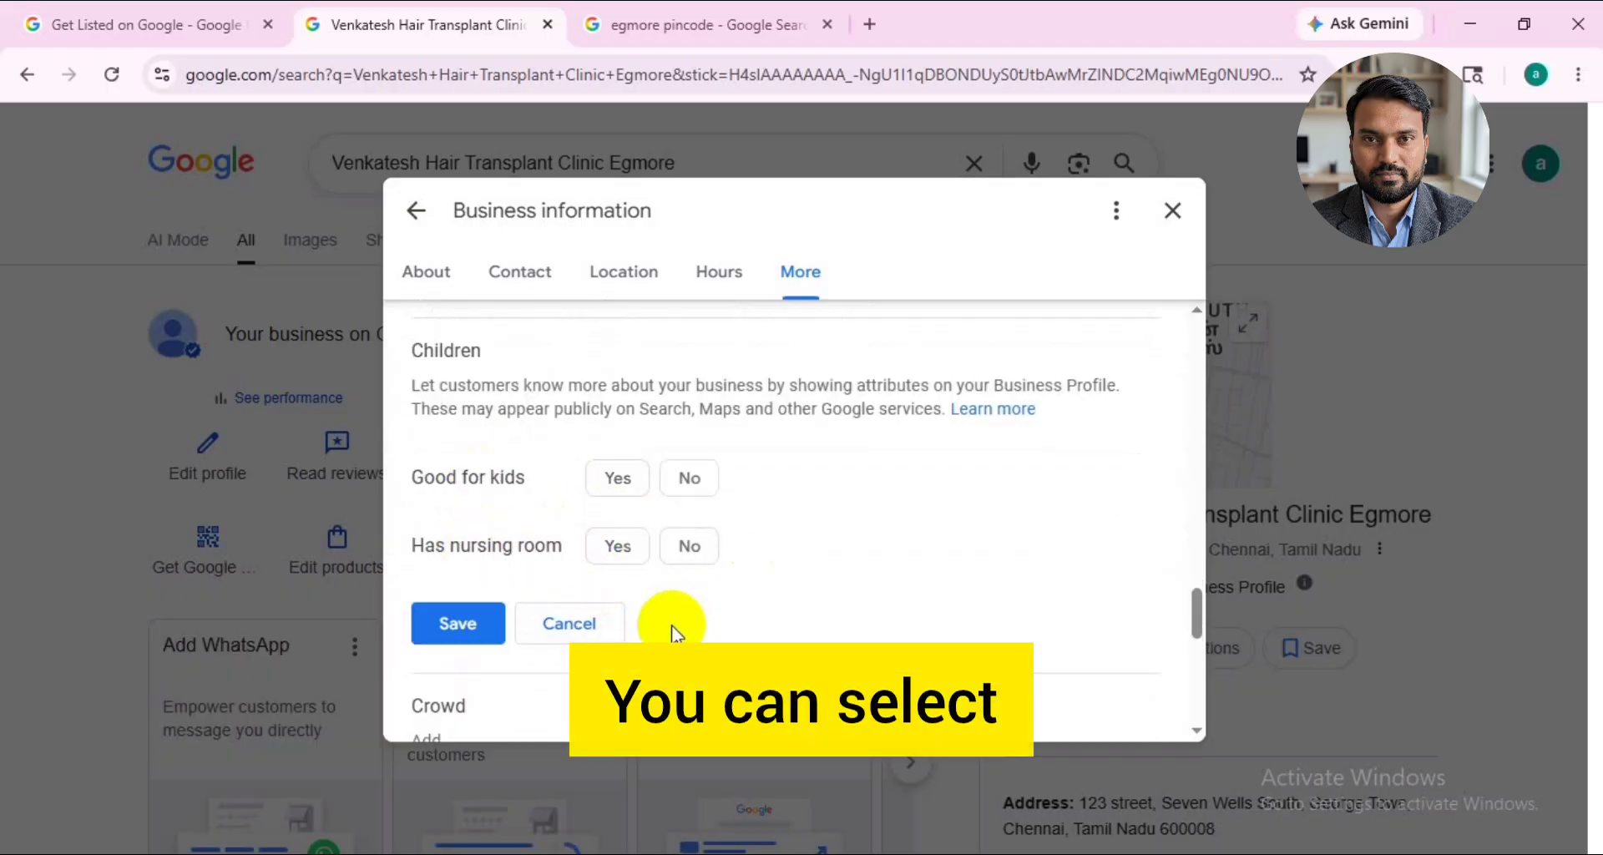
pyautogui.scroll(-3, 634, 634)
pyautogui.click(492, 477)
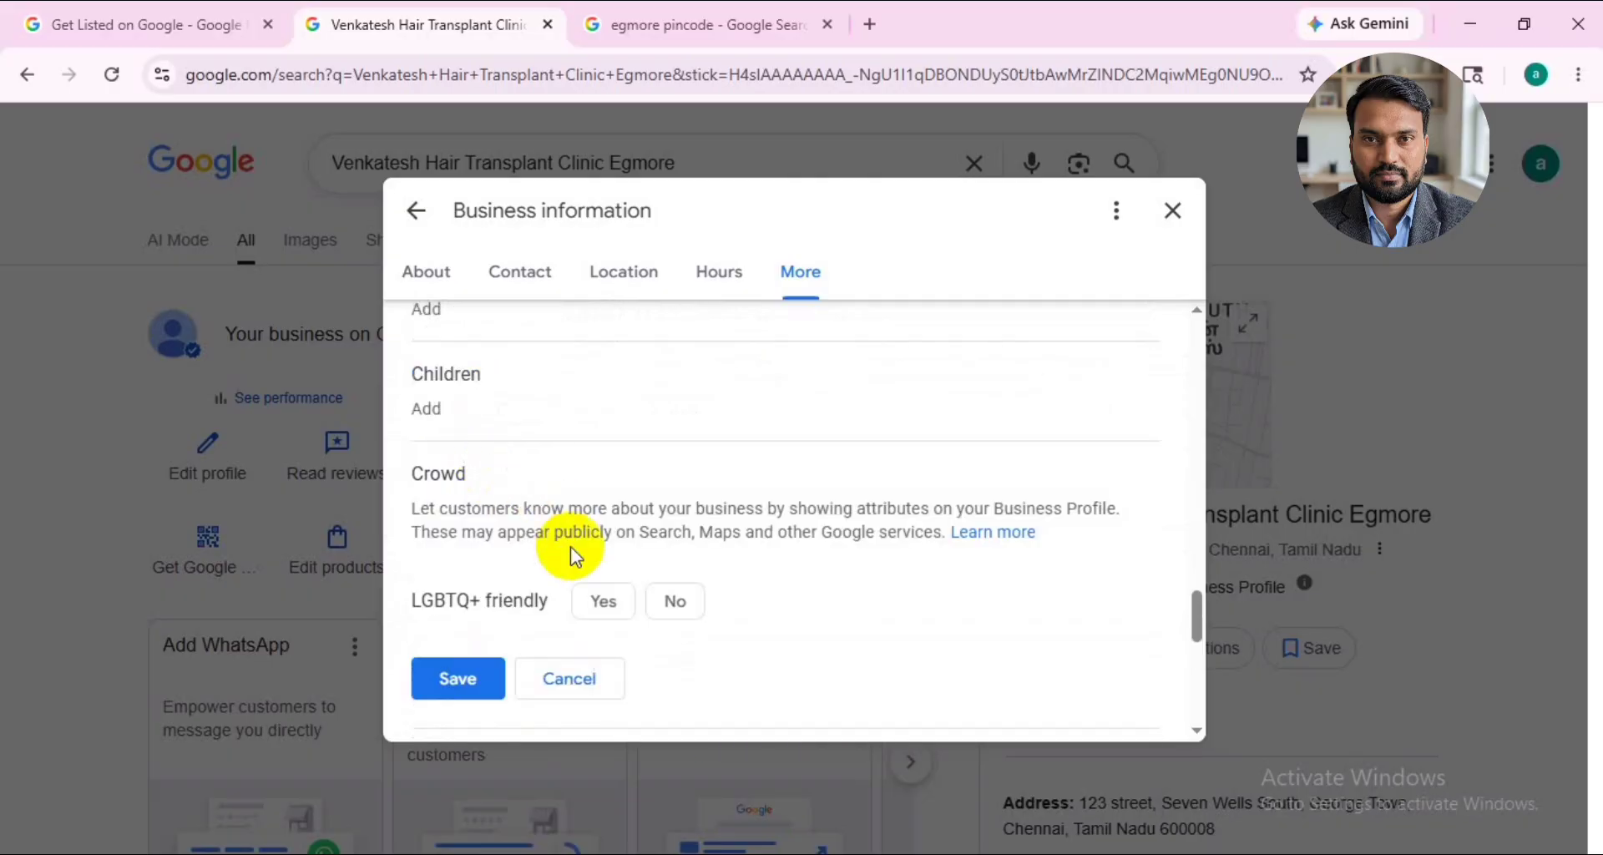
pyautogui.scroll(-1, 573, 555)
pyautogui.scroll(-1, 519, 447)
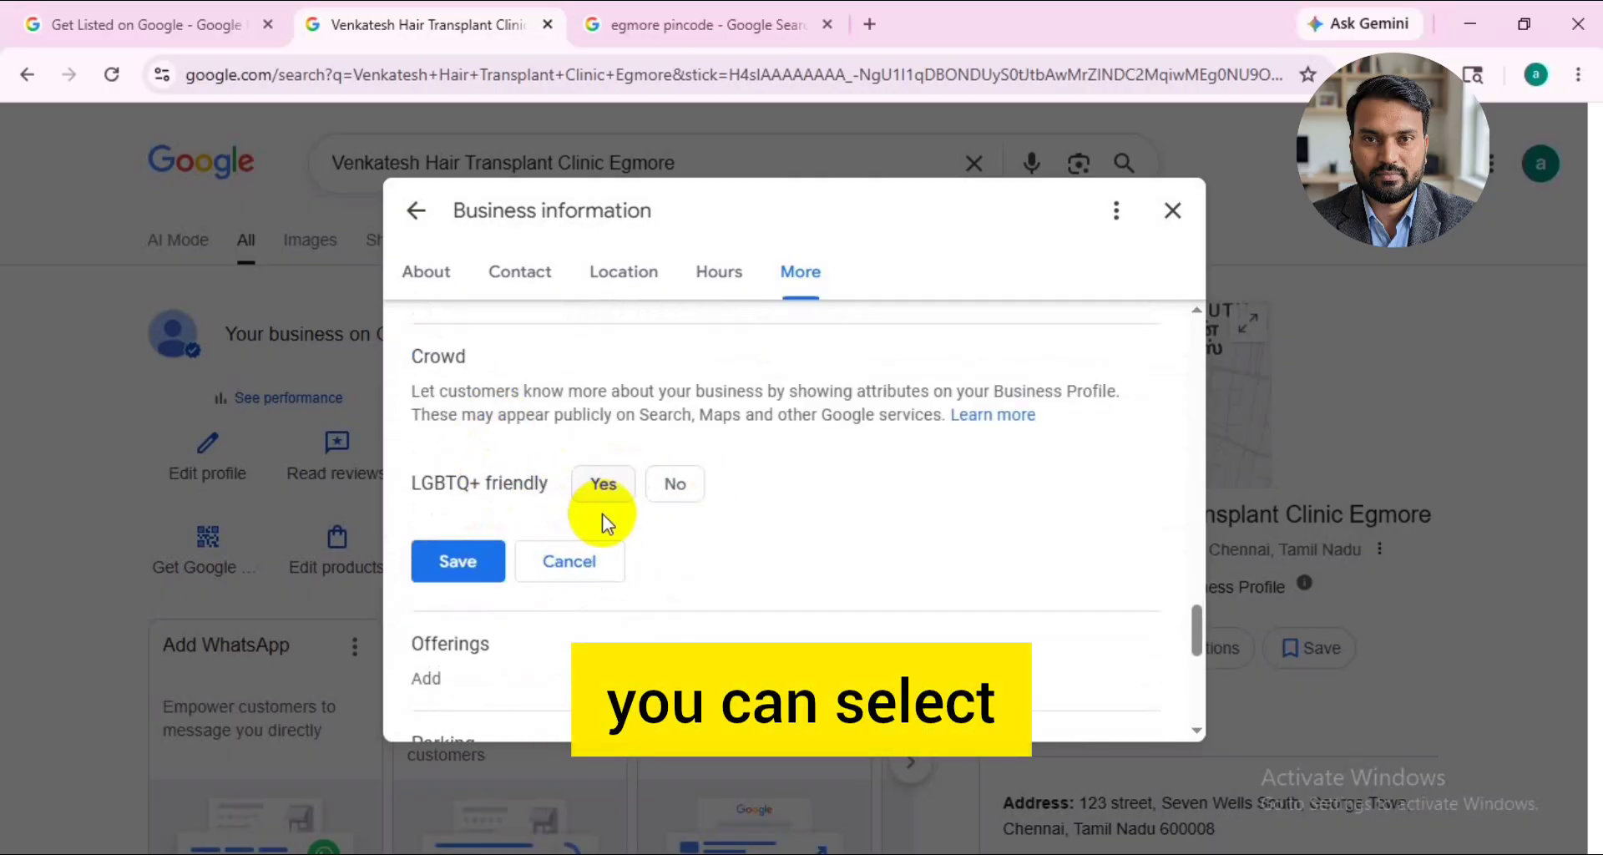
pyautogui.scroll(-3, 512, 475)
pyautogui.click(512, 418)
pyautogui.scroll(-4, 704, 632)
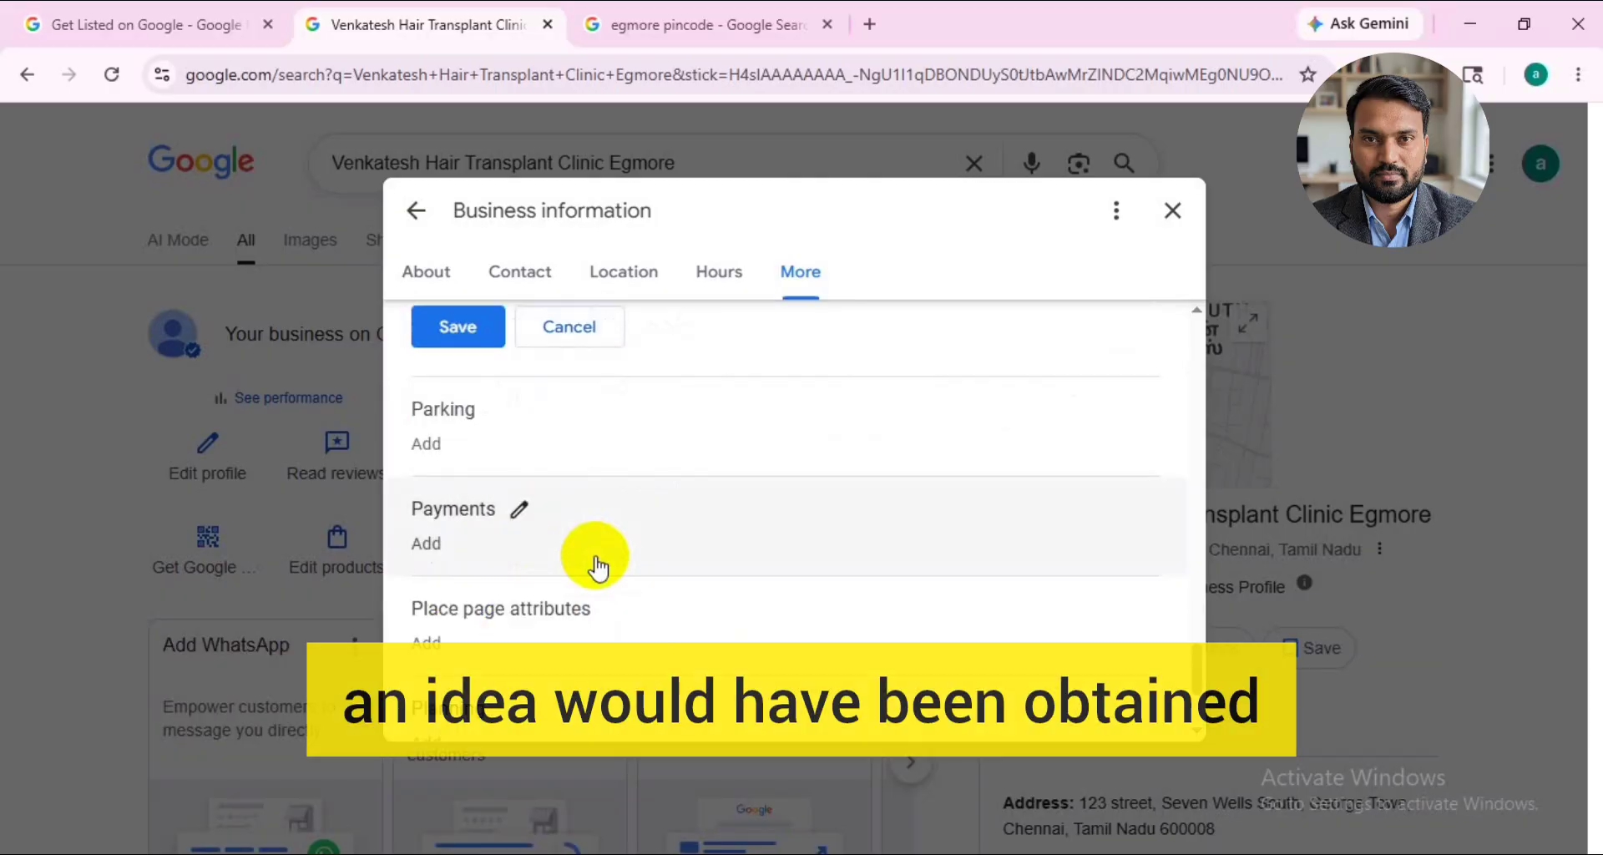
pyautogui.scroll(-3, 547, 574)
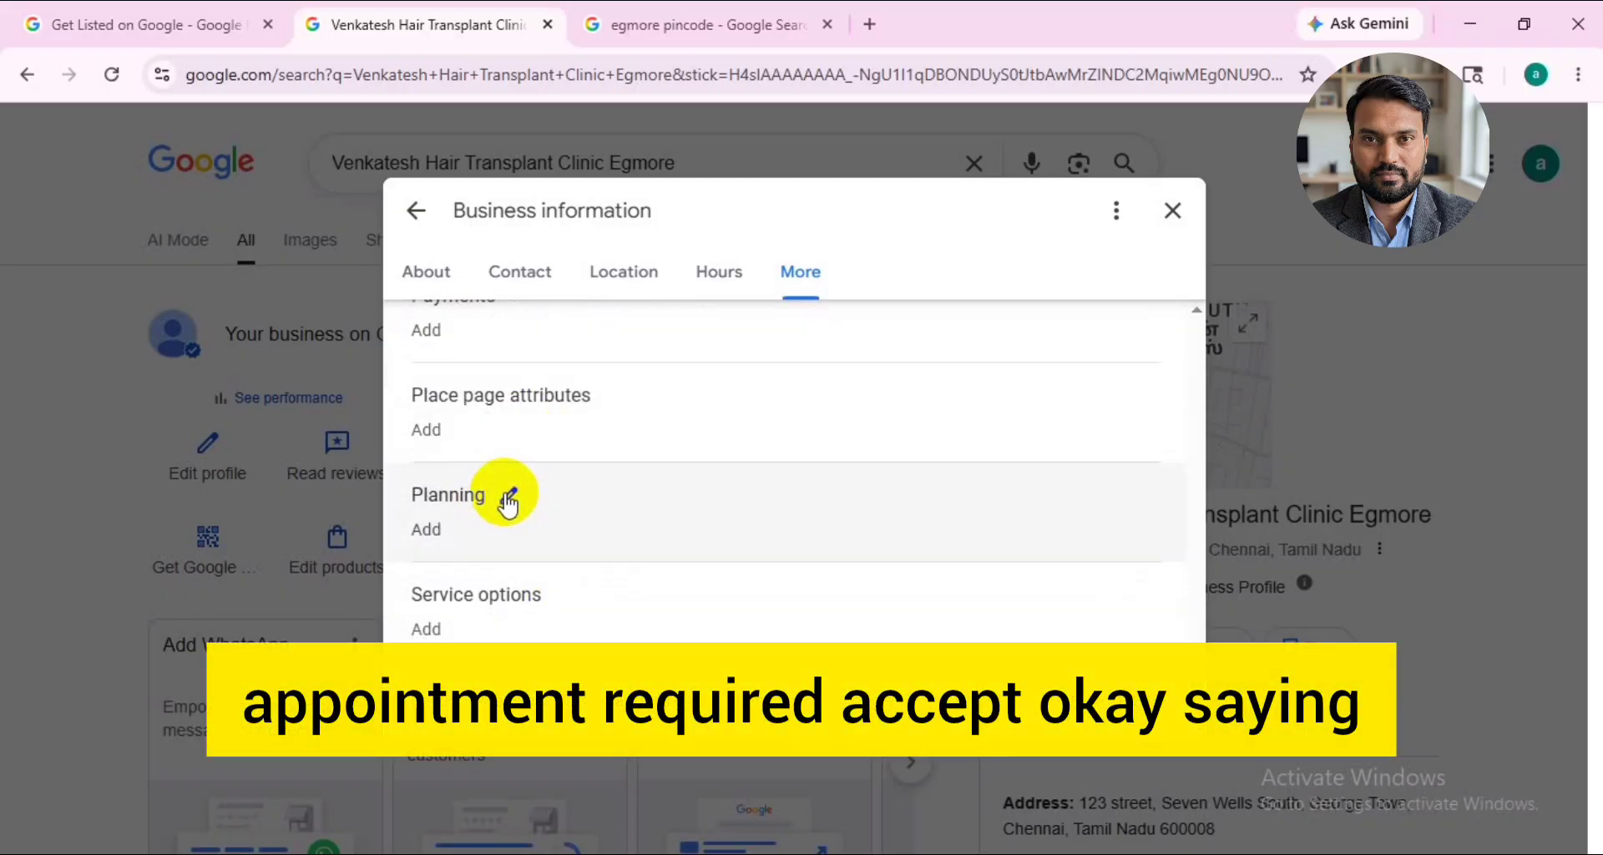
# - Review the planning and service options attributes, and close the business information
pyautogui.click(508, 500)
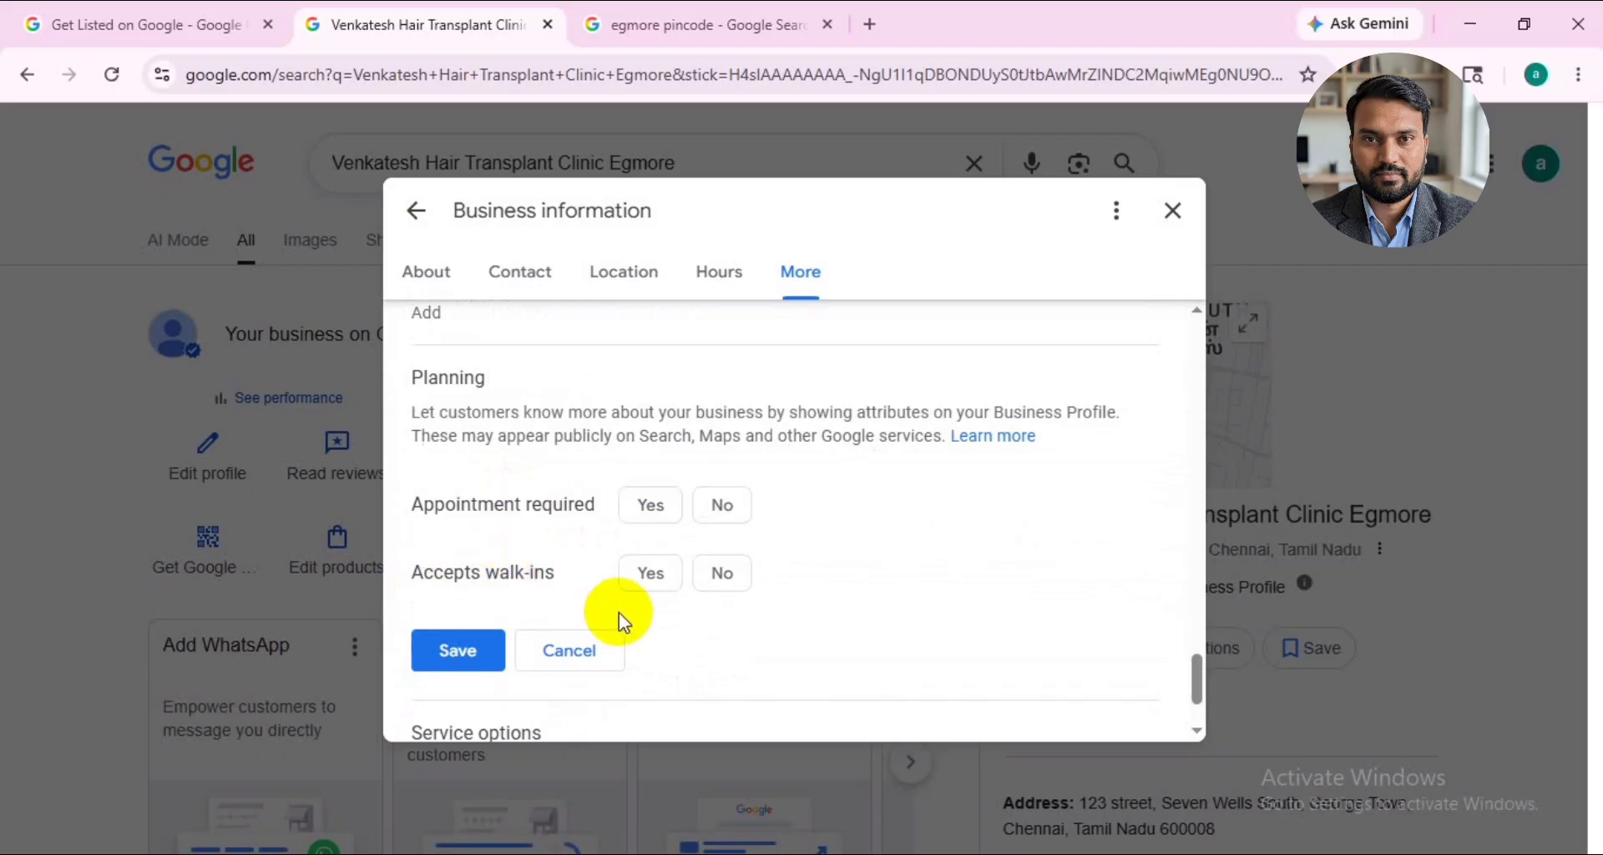
pyautogui.scroll(-2, 634, 492)
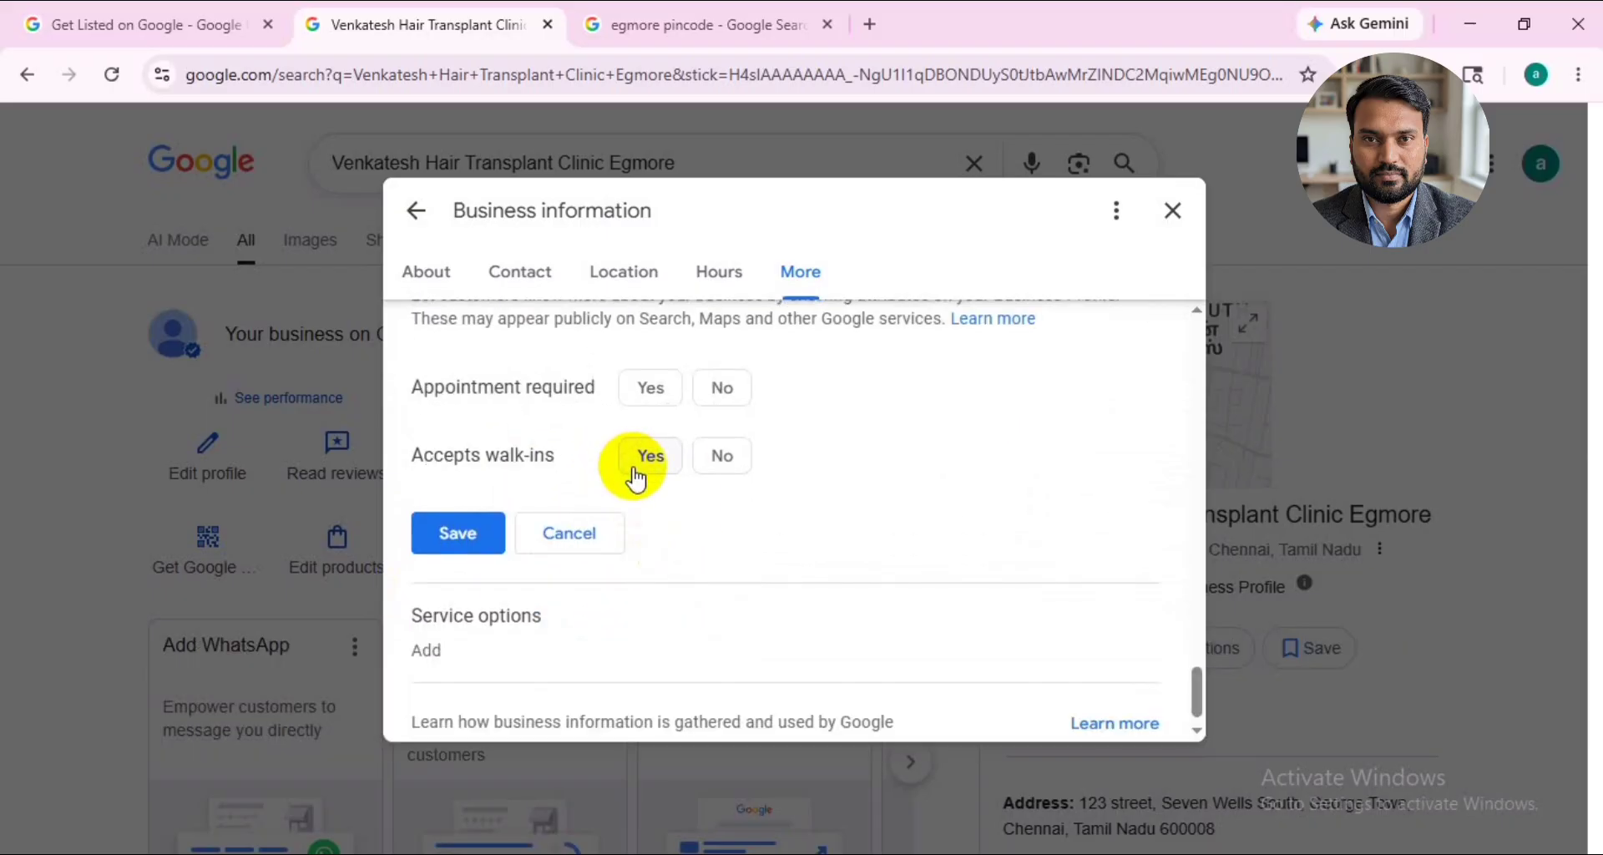
pyautogui.scroll(-1, 517, 638)
pyautogui.click(565, 594)
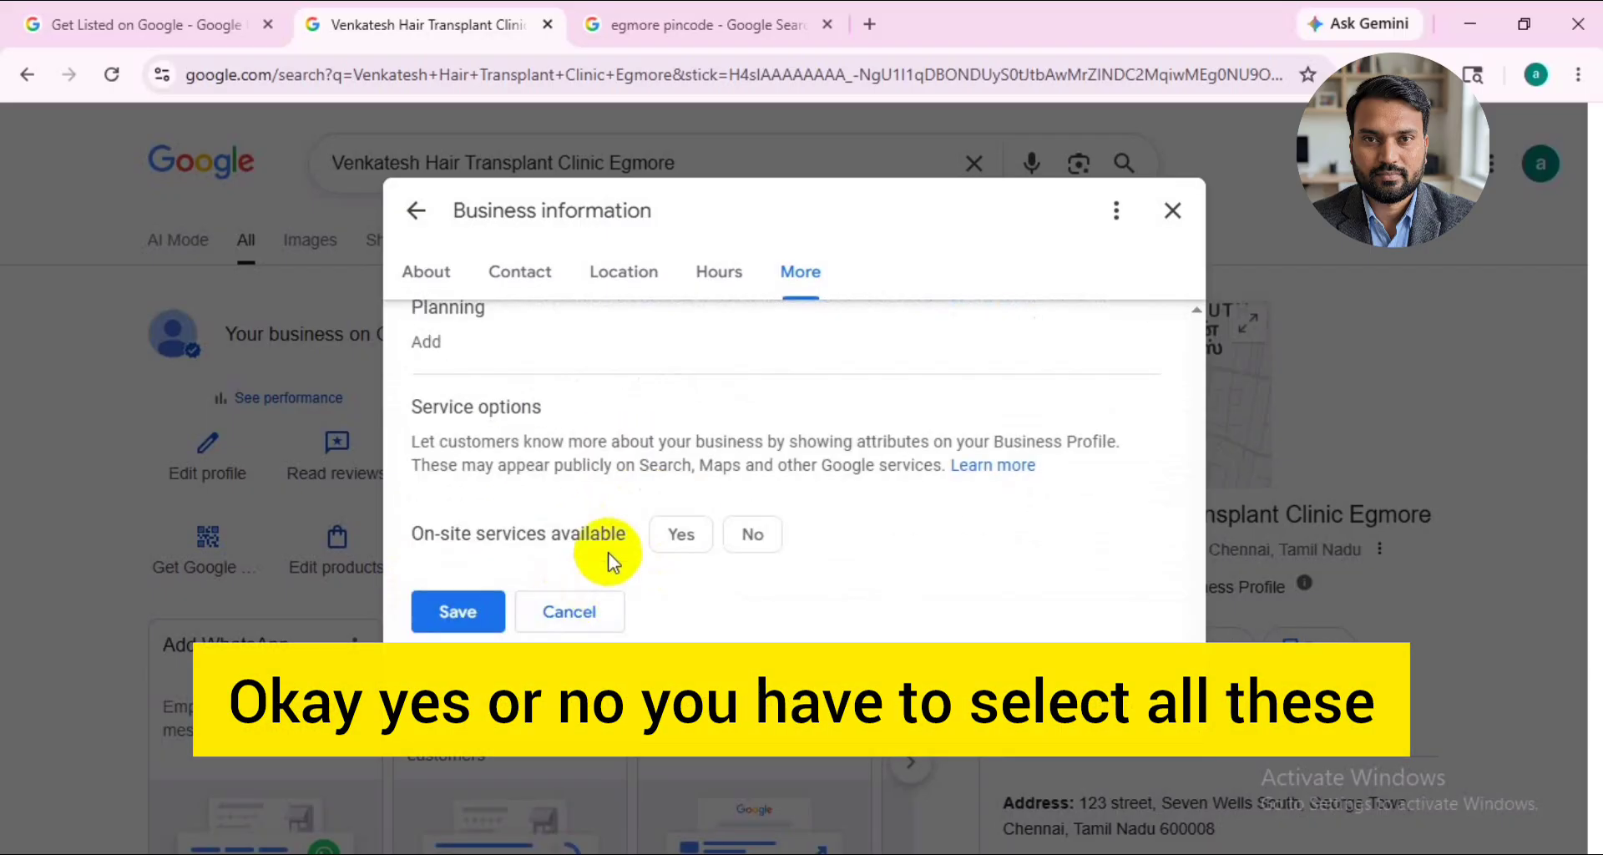
pyautogui.scroll(15, 694, 613)
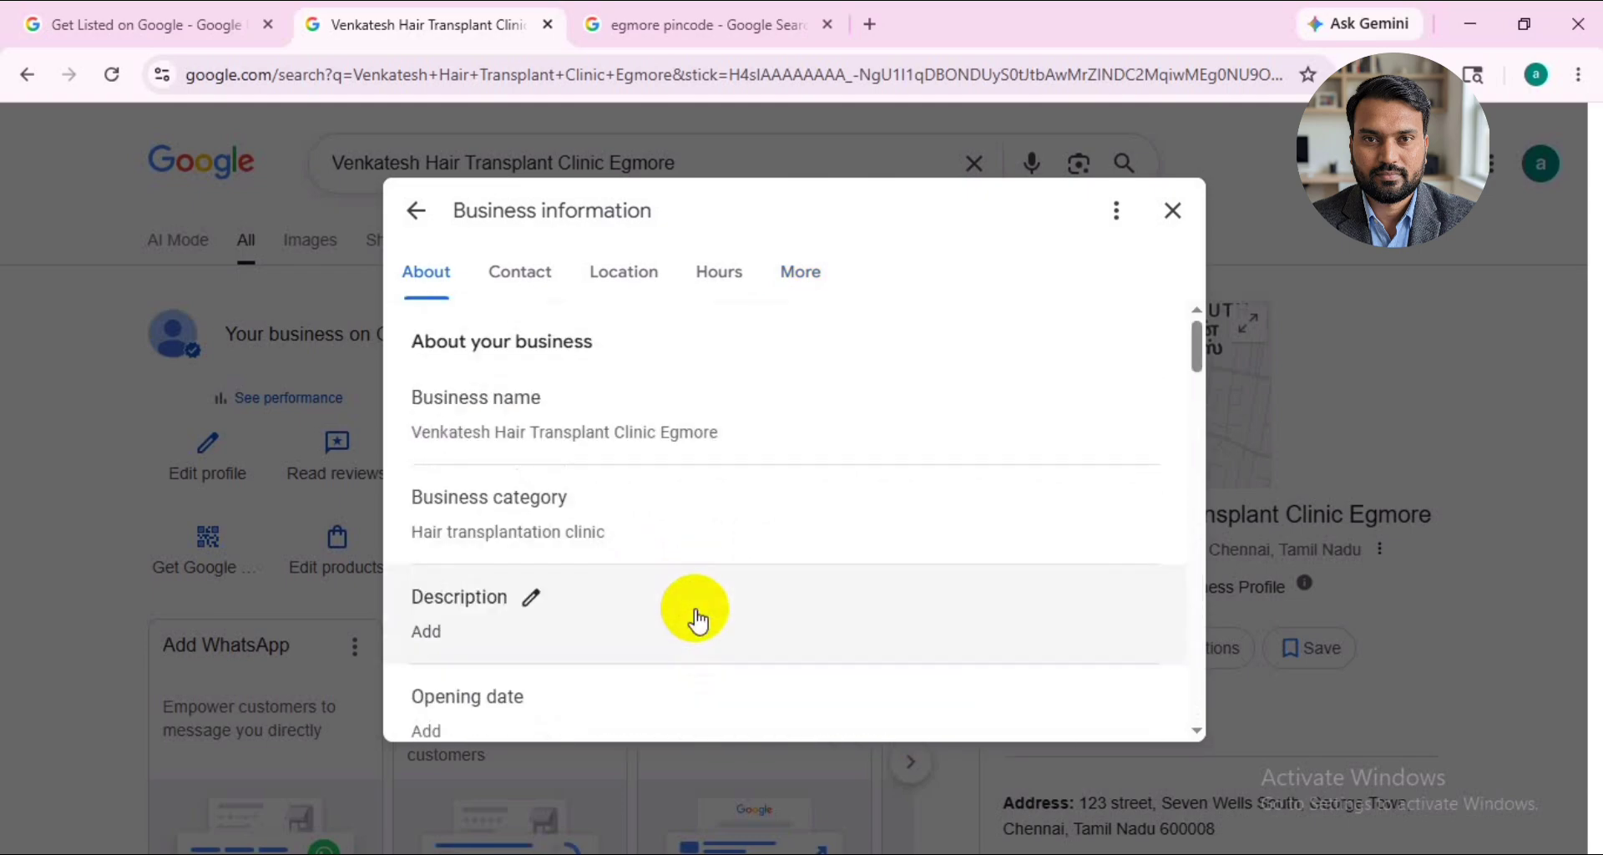
pyautogui.click(1175, 210)
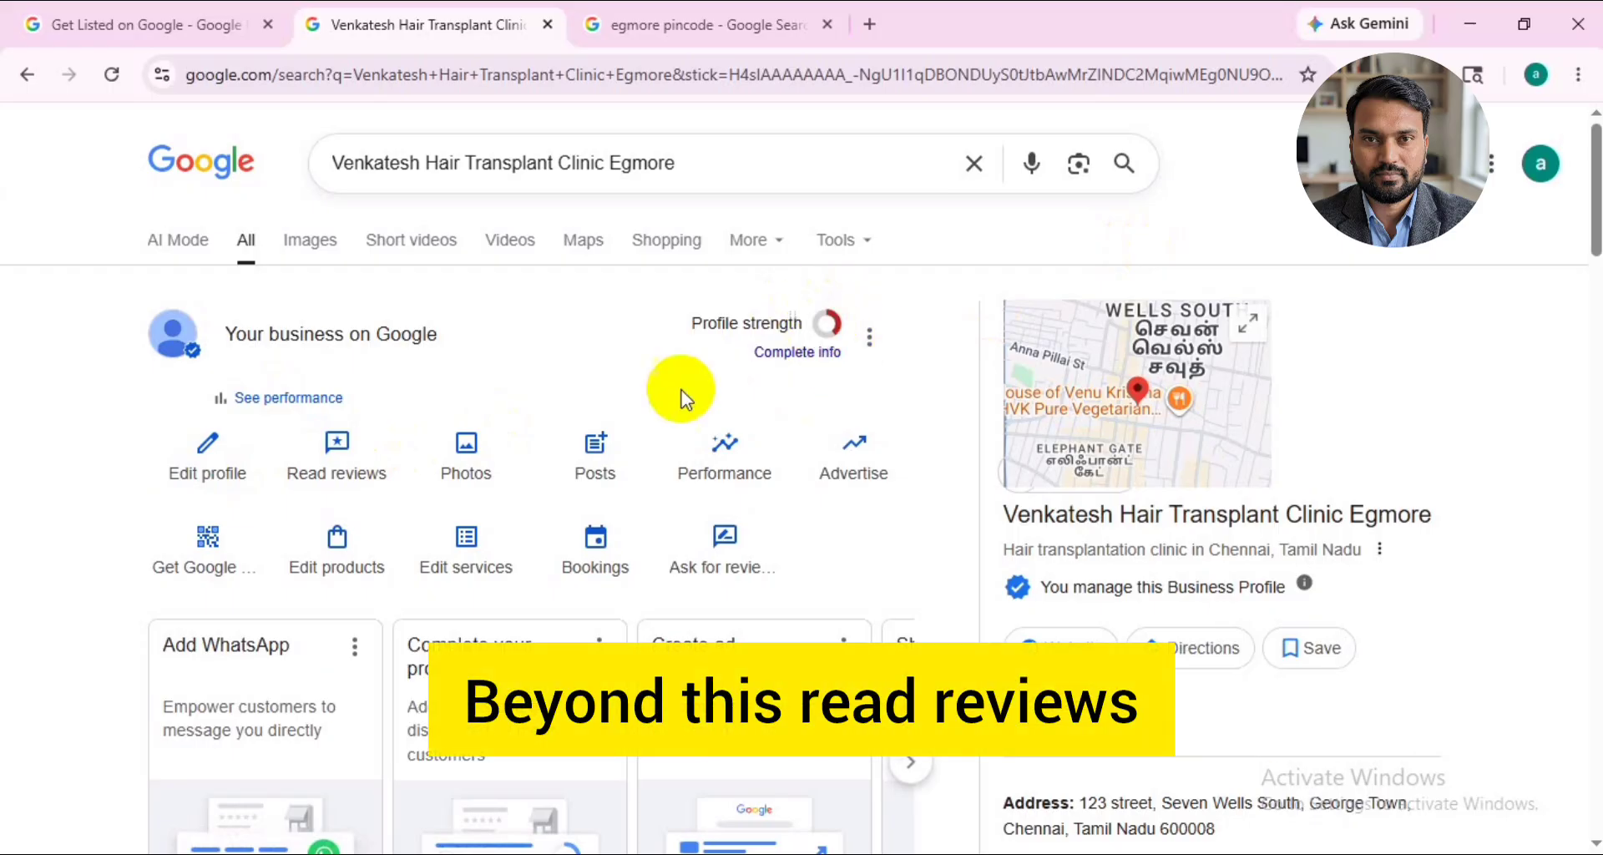
# - Check the clinic profile's reviews and its cover photo, logo and video upload options
pyautogui.click(349, 482)
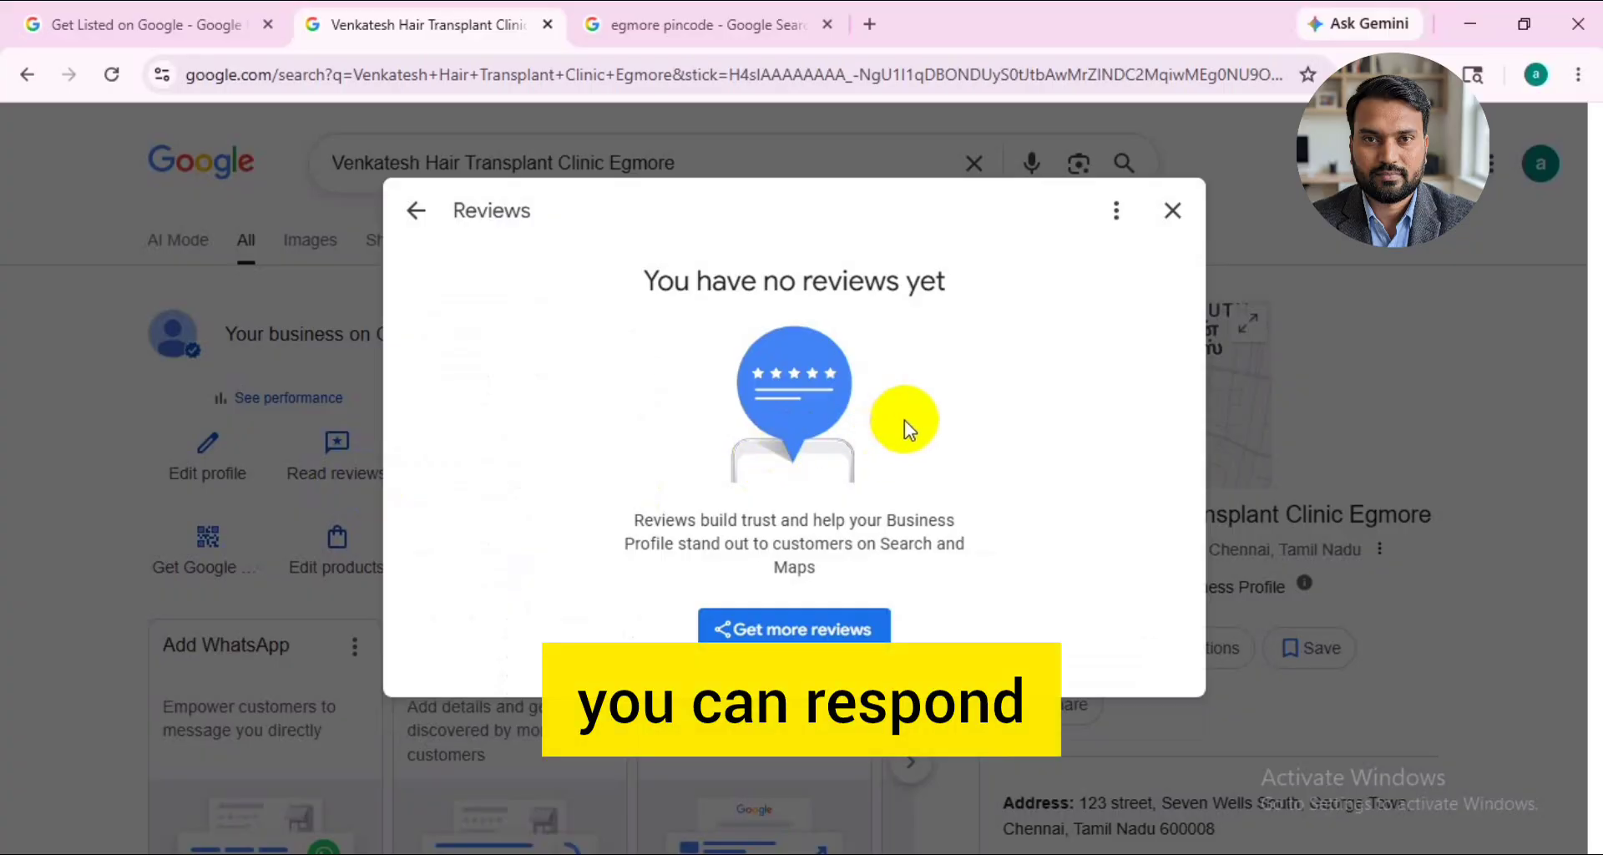
pyautogui.click(1172, 211)
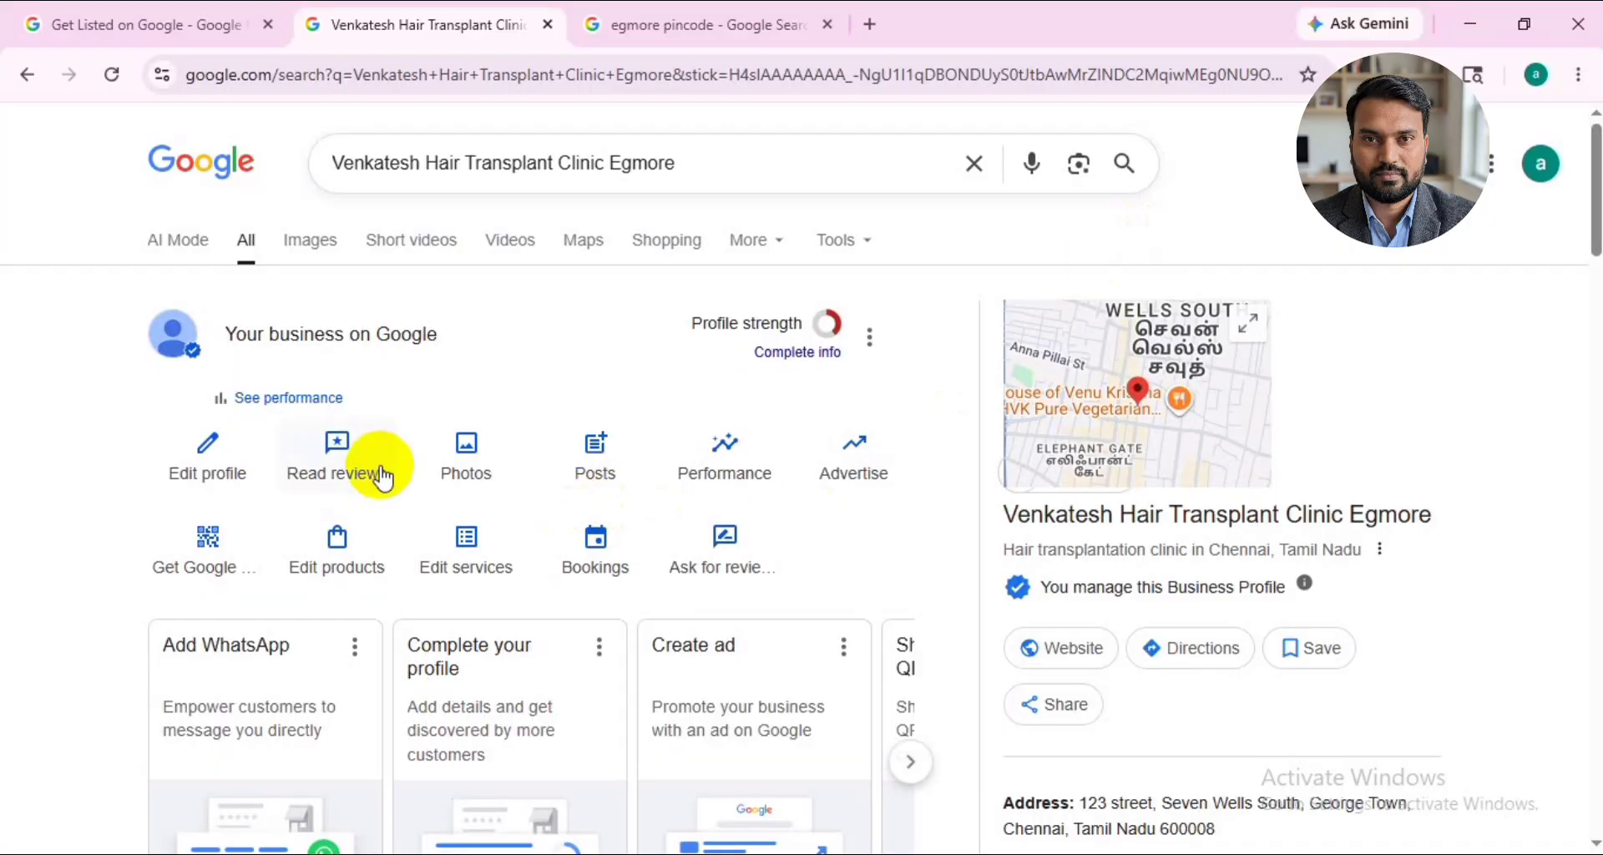
pyautogui.click(499, 488)
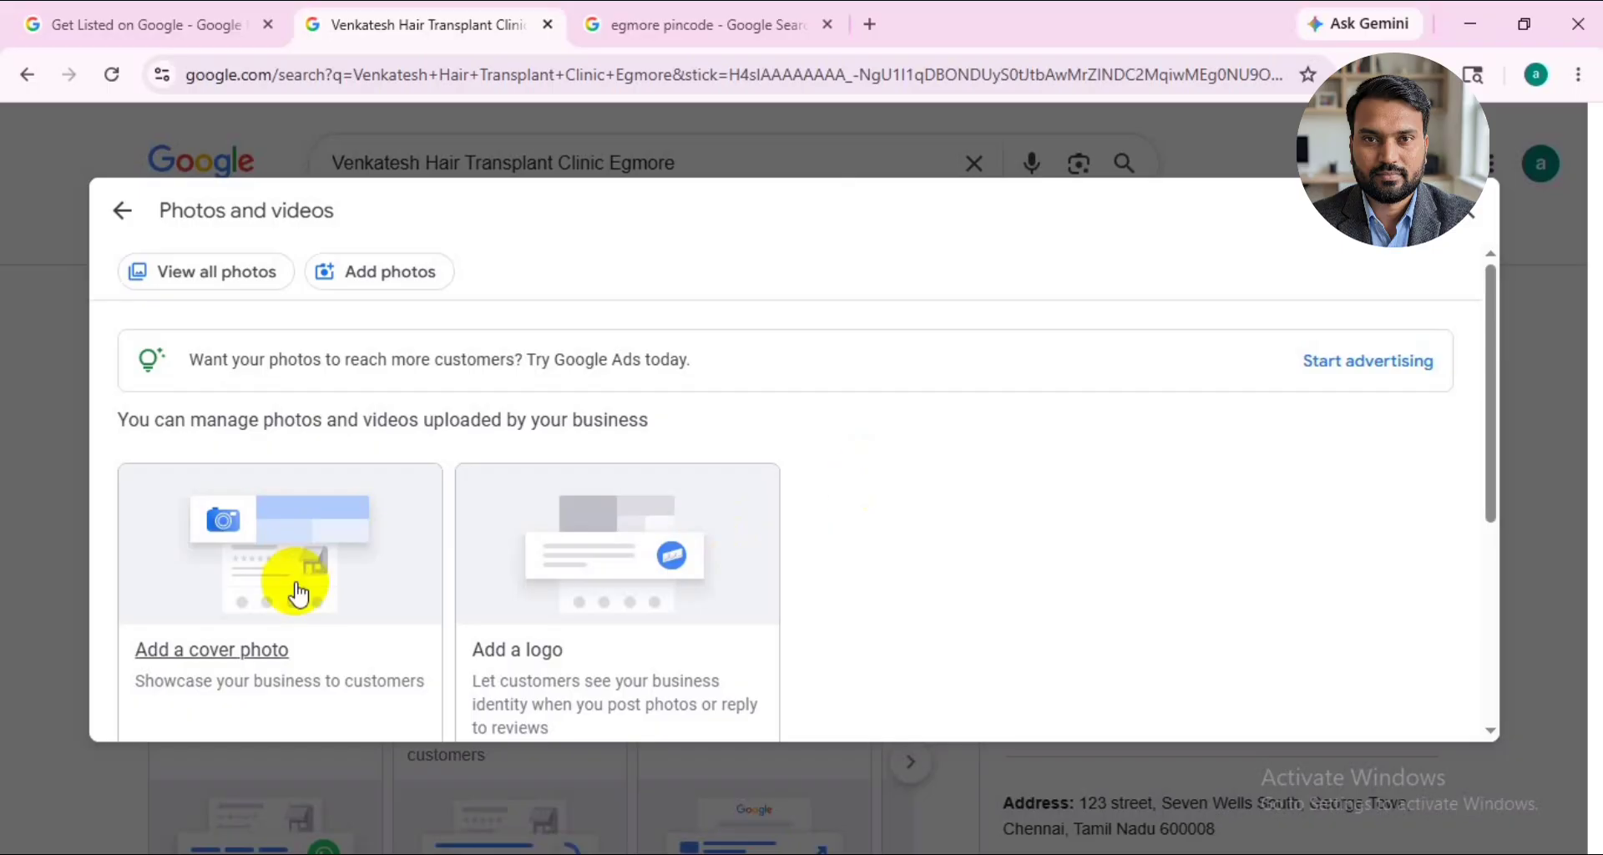
pyautogui.scroll(-1, 239, 594)
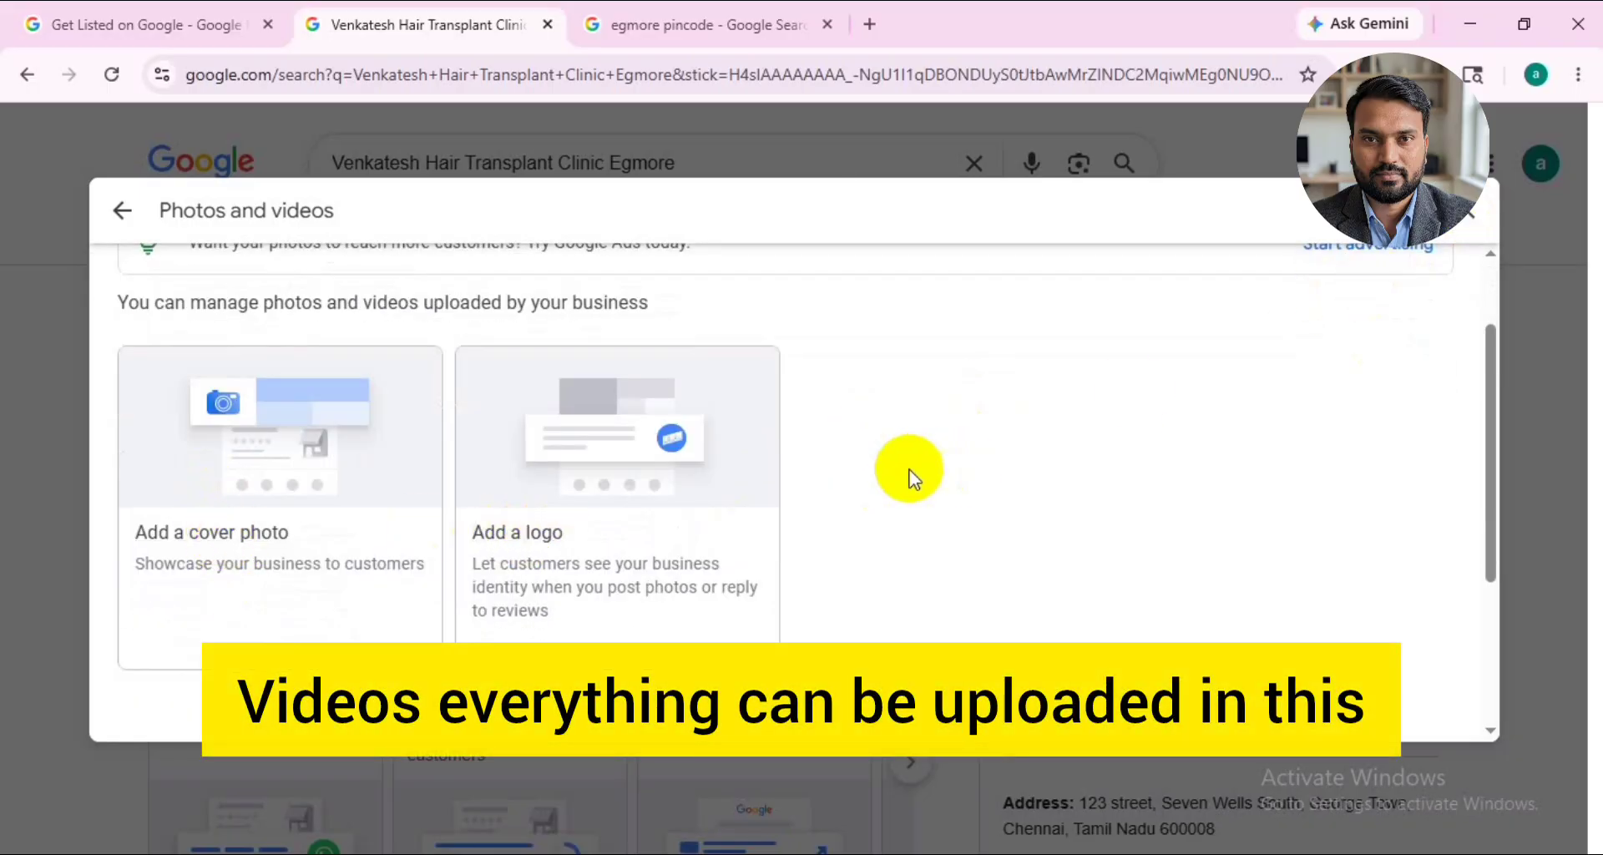
pyautogui.click(1468, 223)
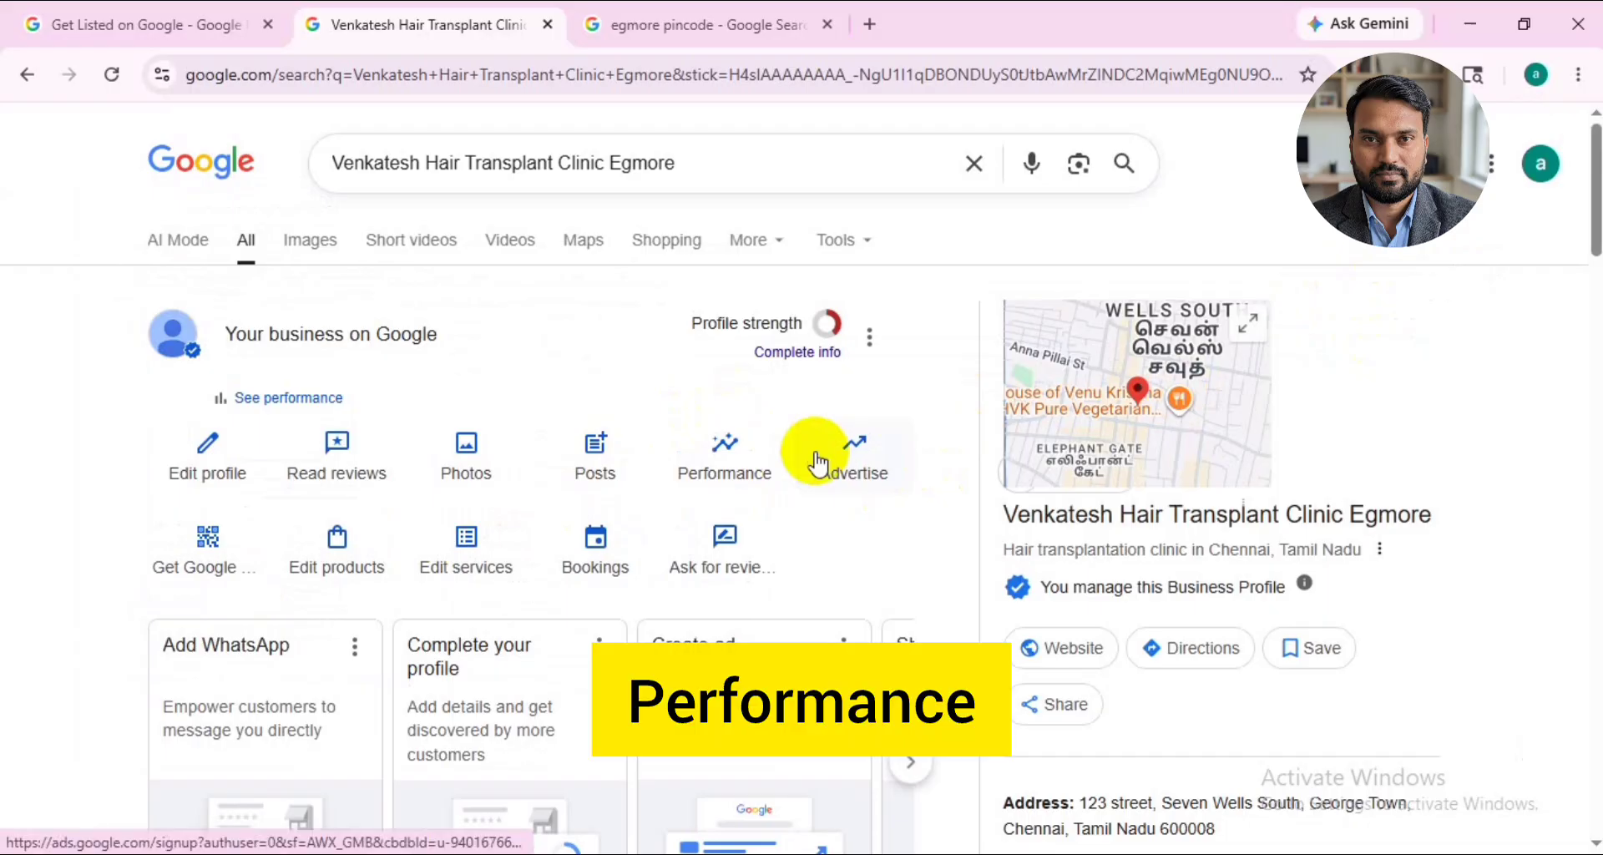
# - Examine the profile's performance statistics for calls, bookings, directions and website clicks
pyautogui.click(745, 481)
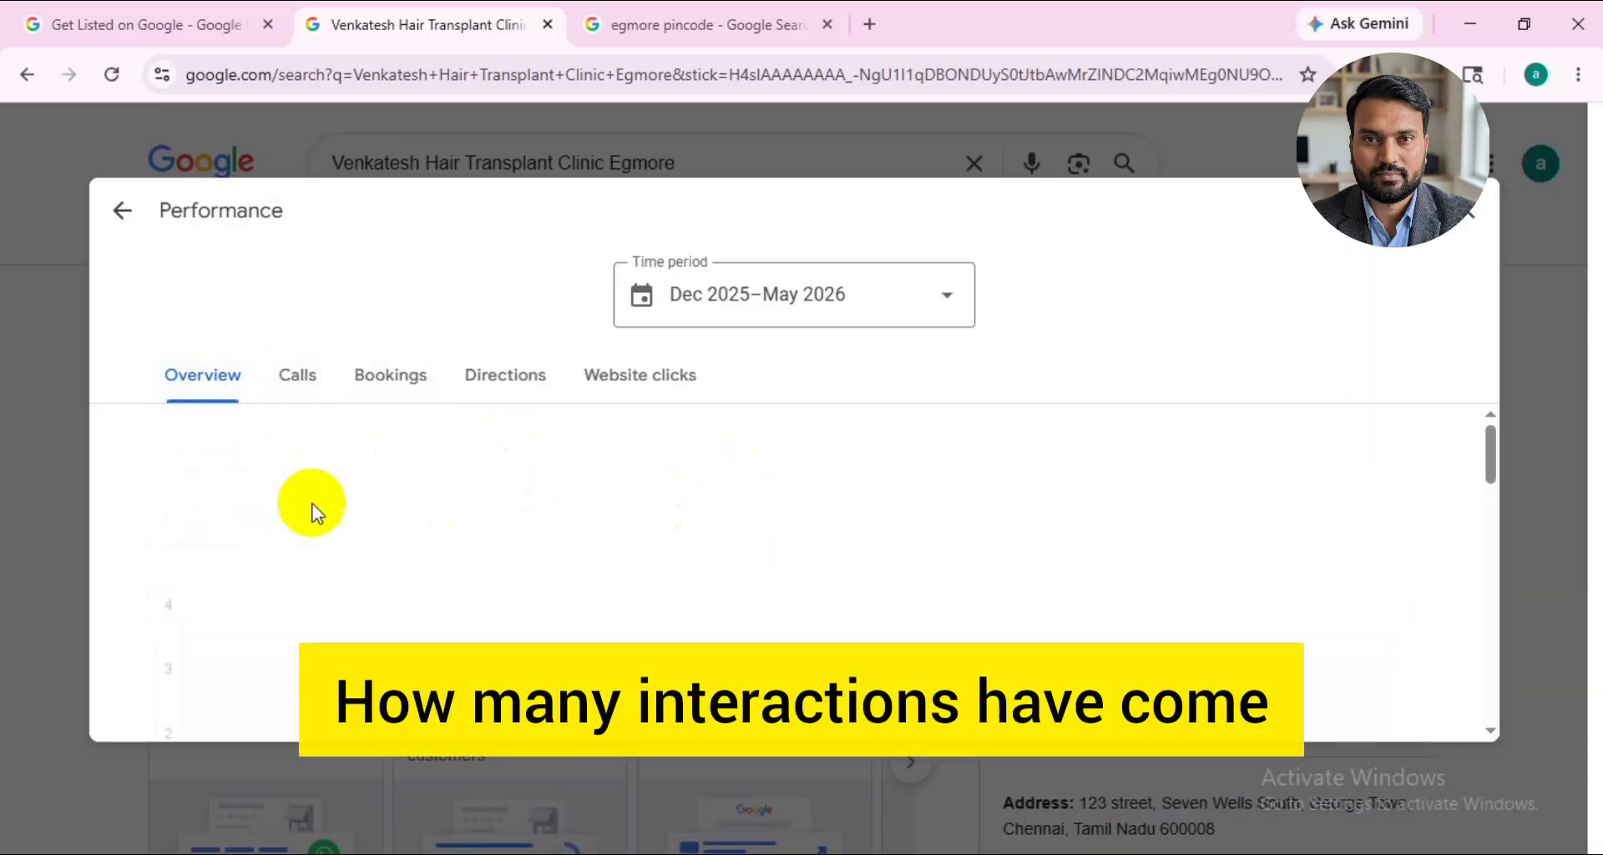
pyautogui.click(295, 375)
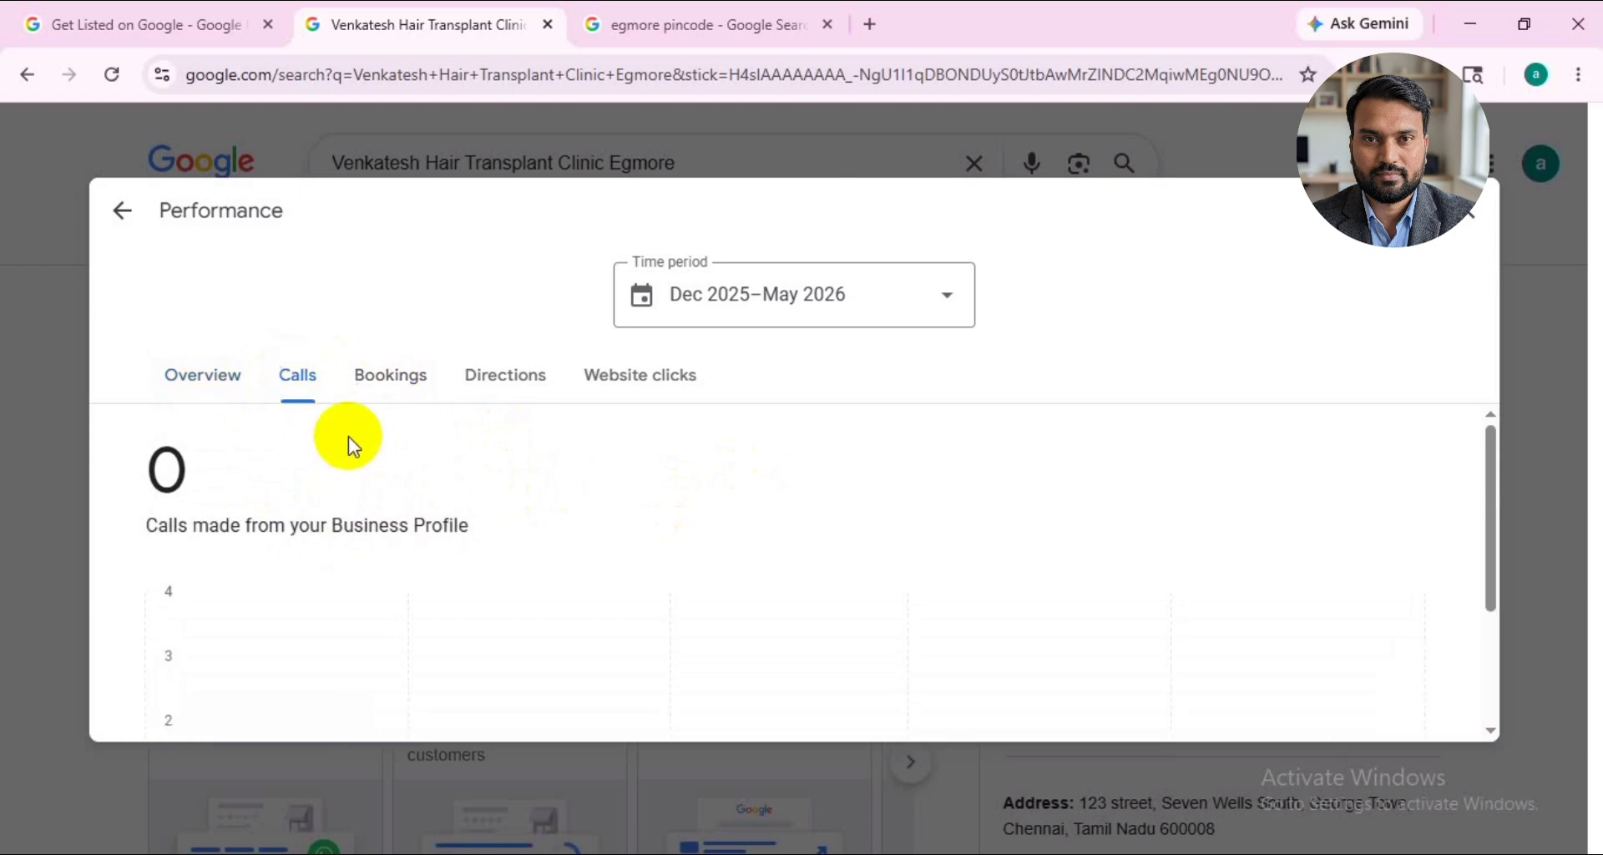
pyautogui.click(409, 387)
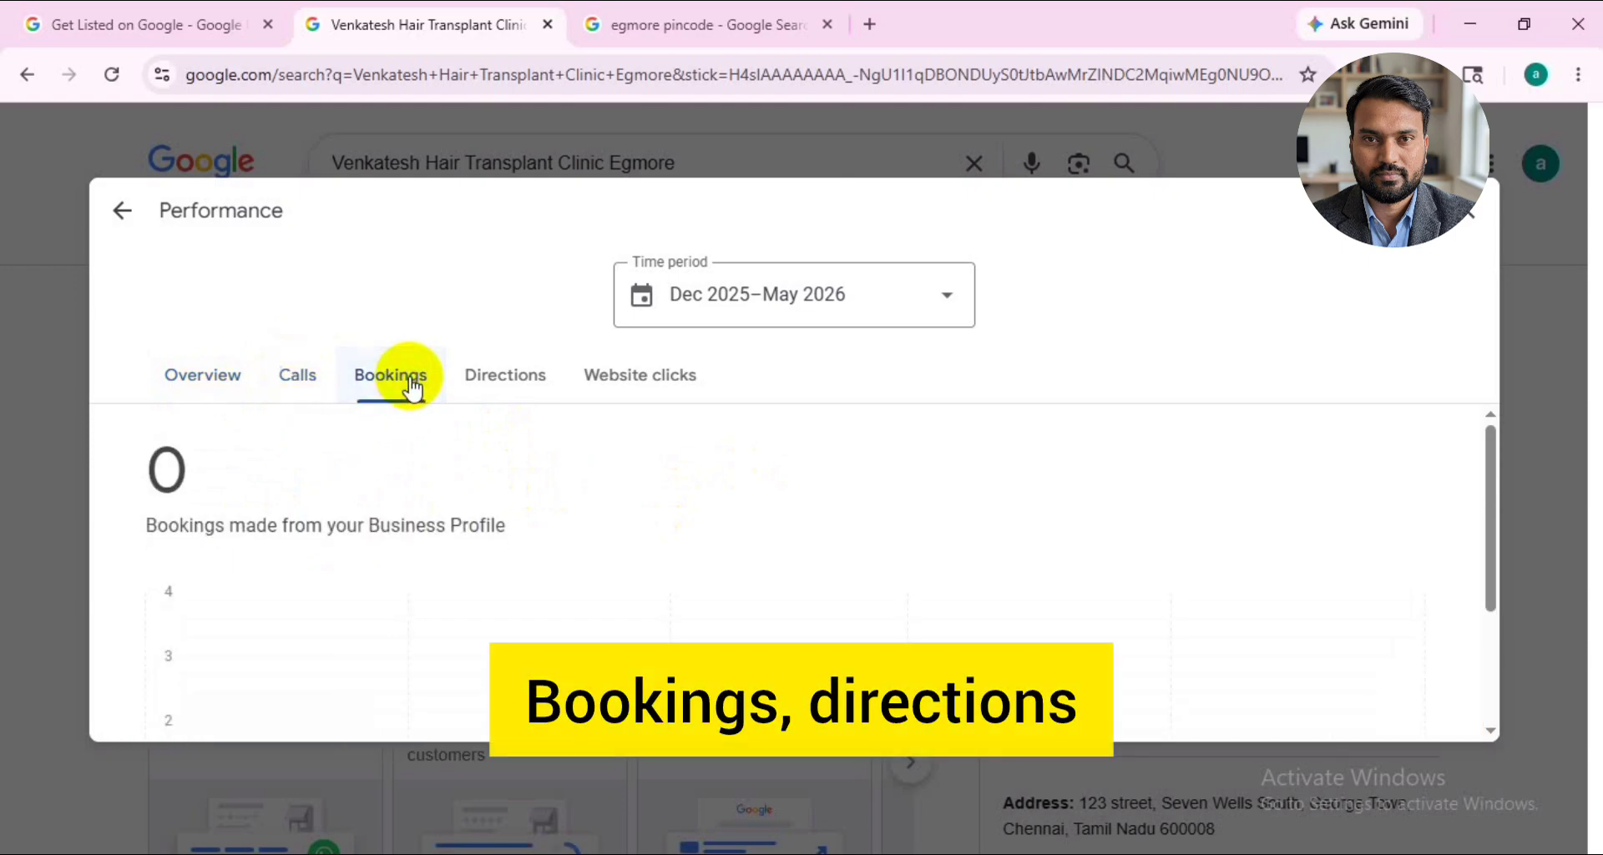
pyautogui.click(517, 382)
pyautogui.click(618, 381)
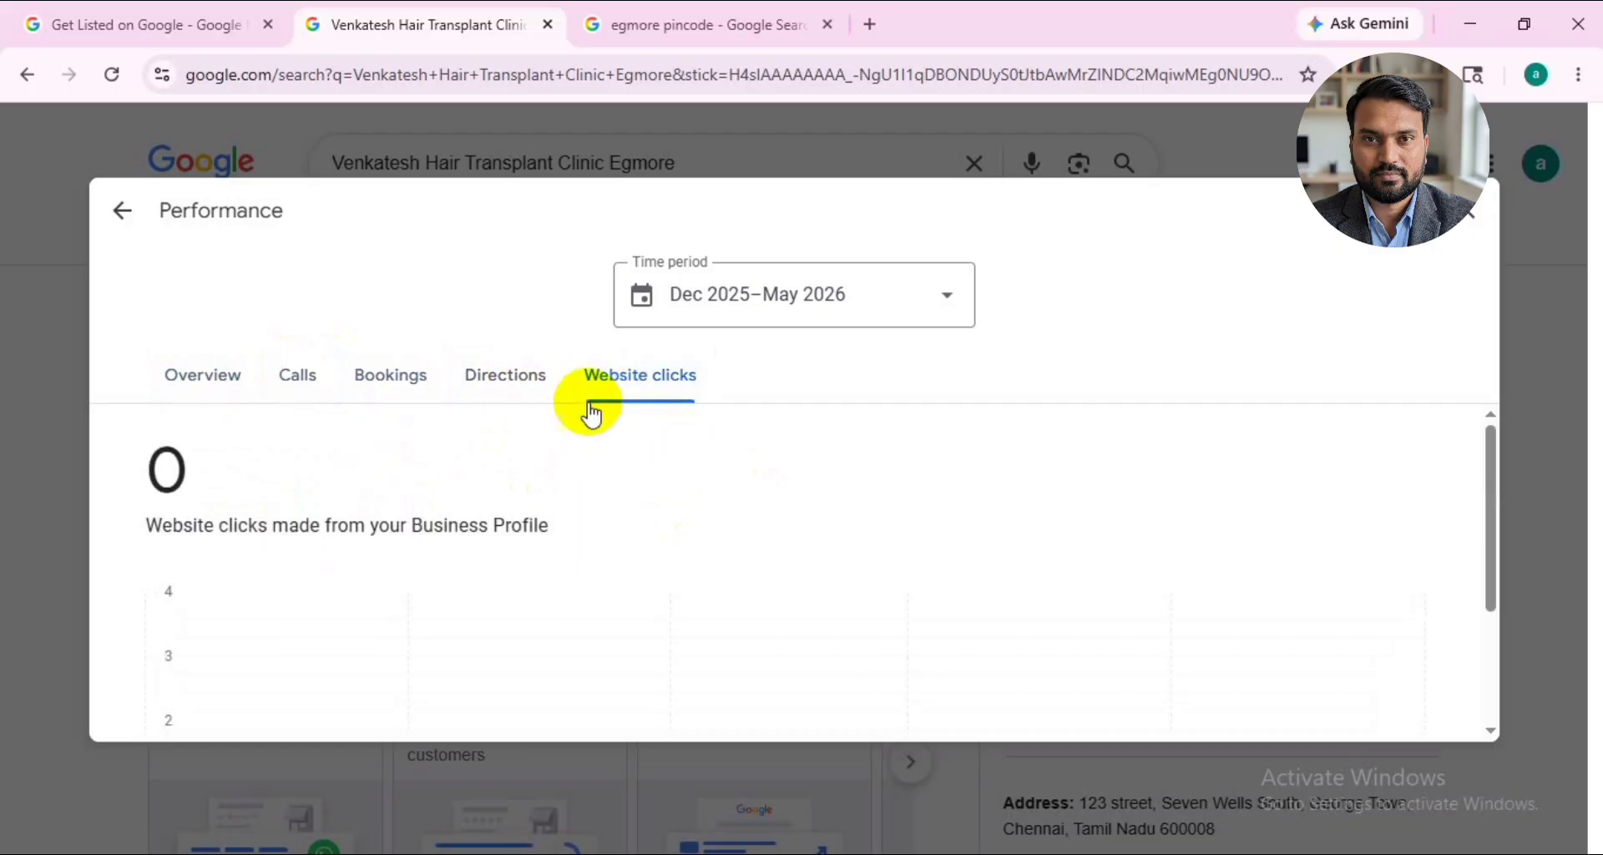
# - Examine the website clicks chart and the performance overview, including how people discovered the business, and close the performance statistics
pyautogui.scroll(-3, 653, 461)
pyautogui.scroll(3, 680, 482)
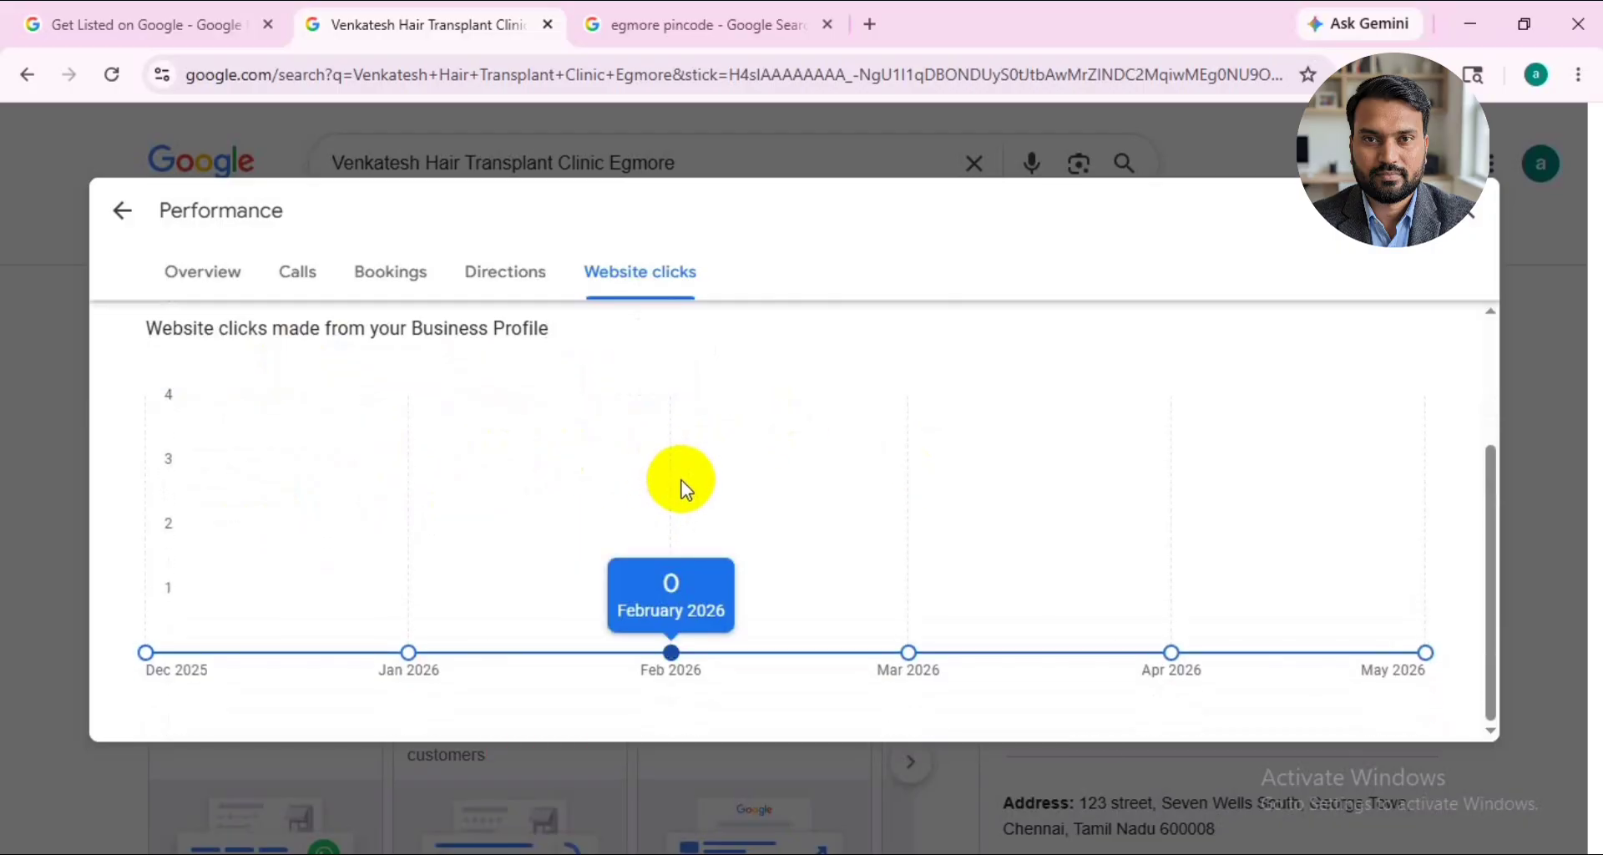
pyautogui.click(204, 372)
pyautogui.scroll(-5, 517, 531)
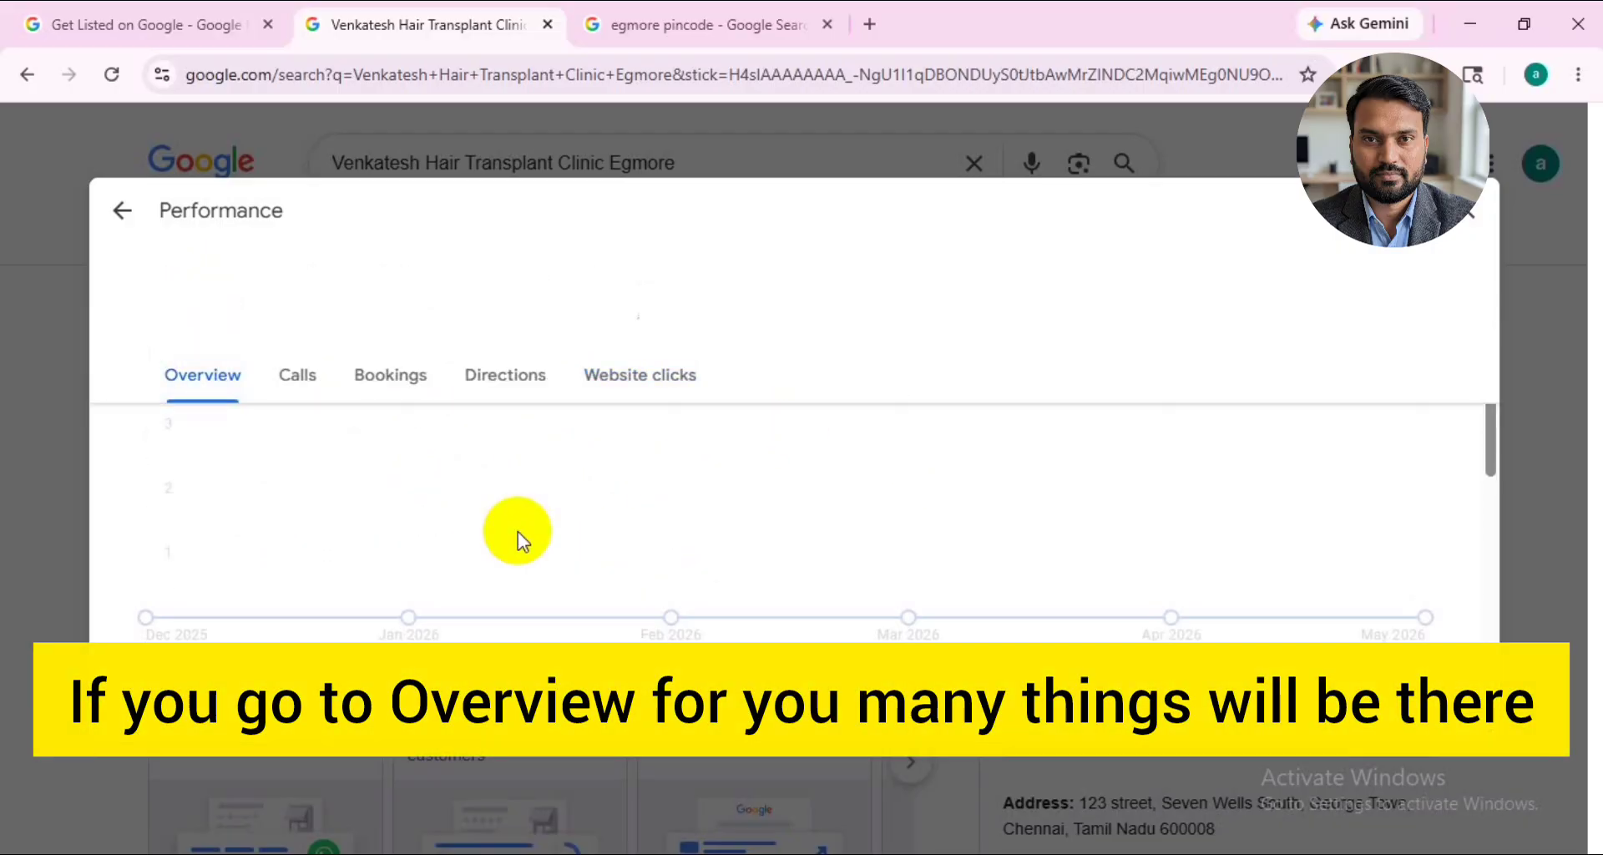
pyautogui.scroll(-5, 518, 531)
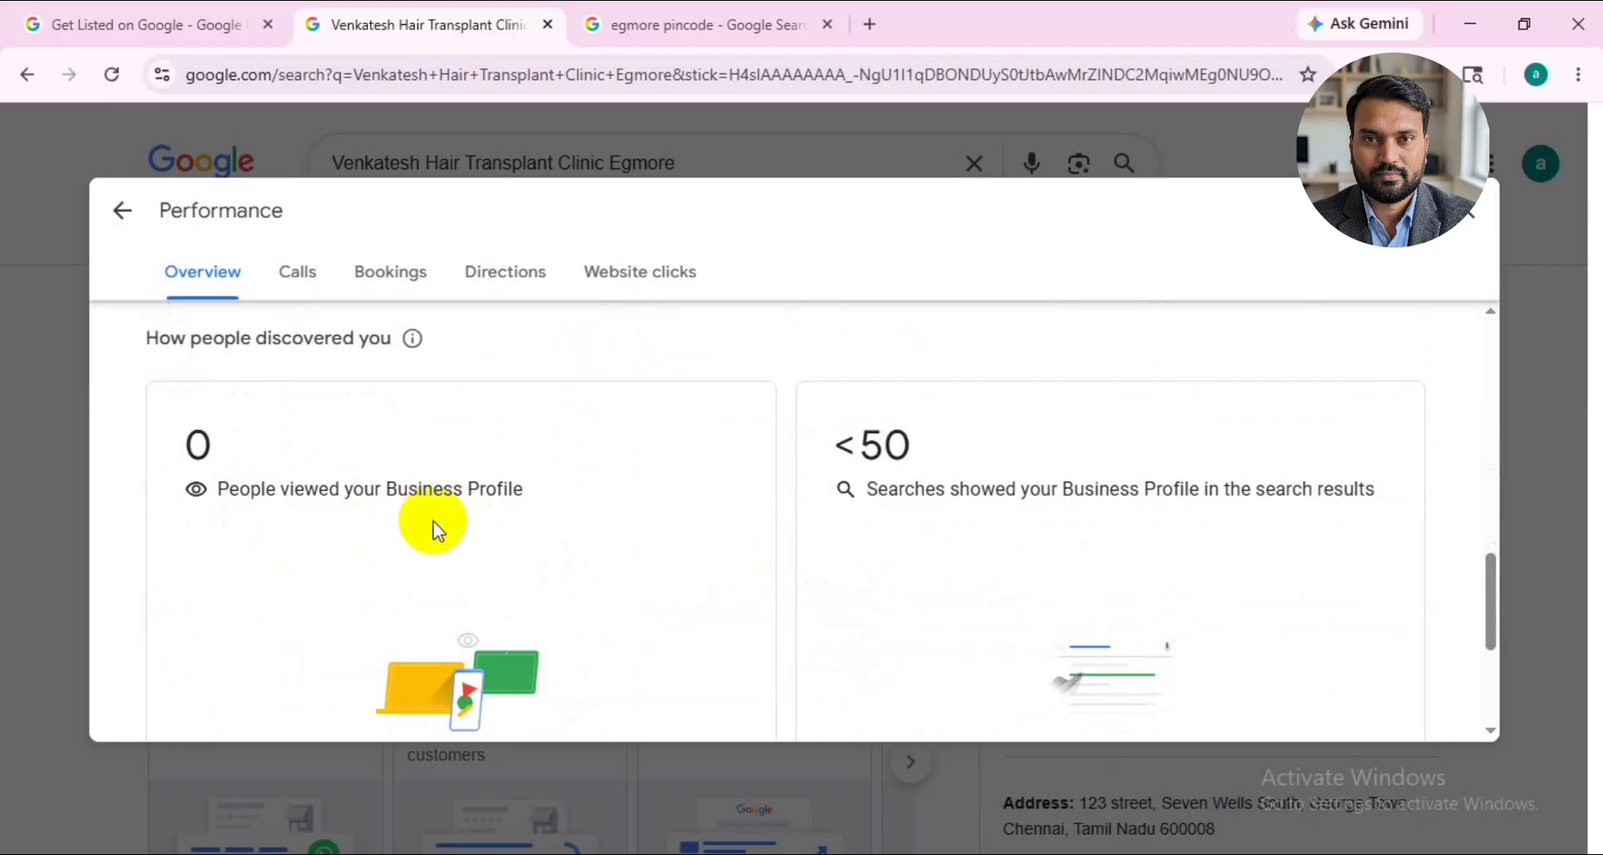
pyautogui.scroll(-3, 983, 516)
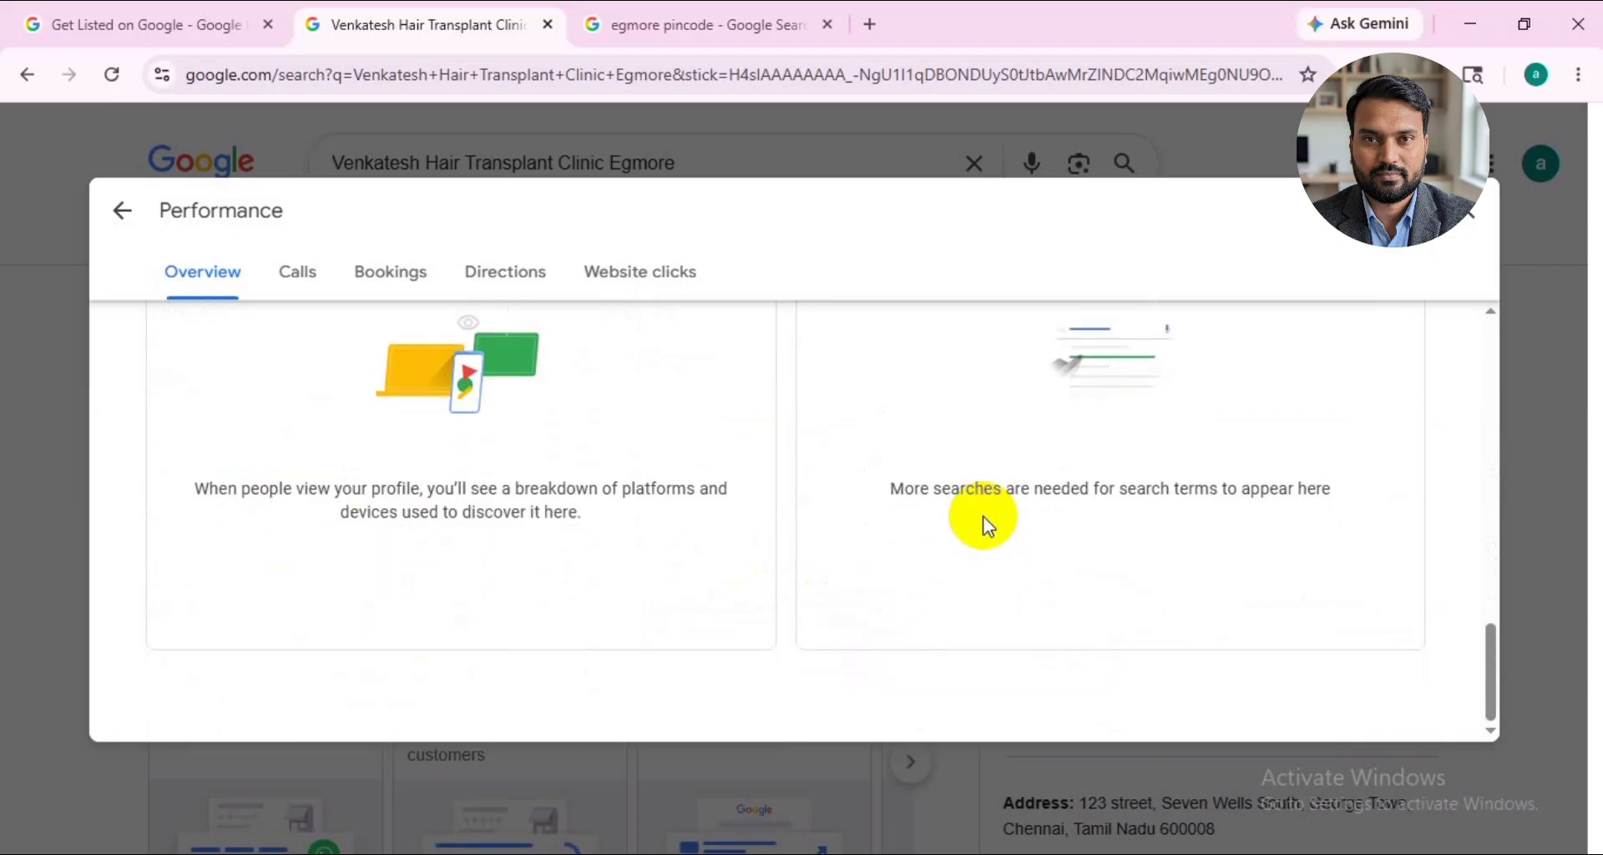
pyautogui.scroll(10, 983, 516)
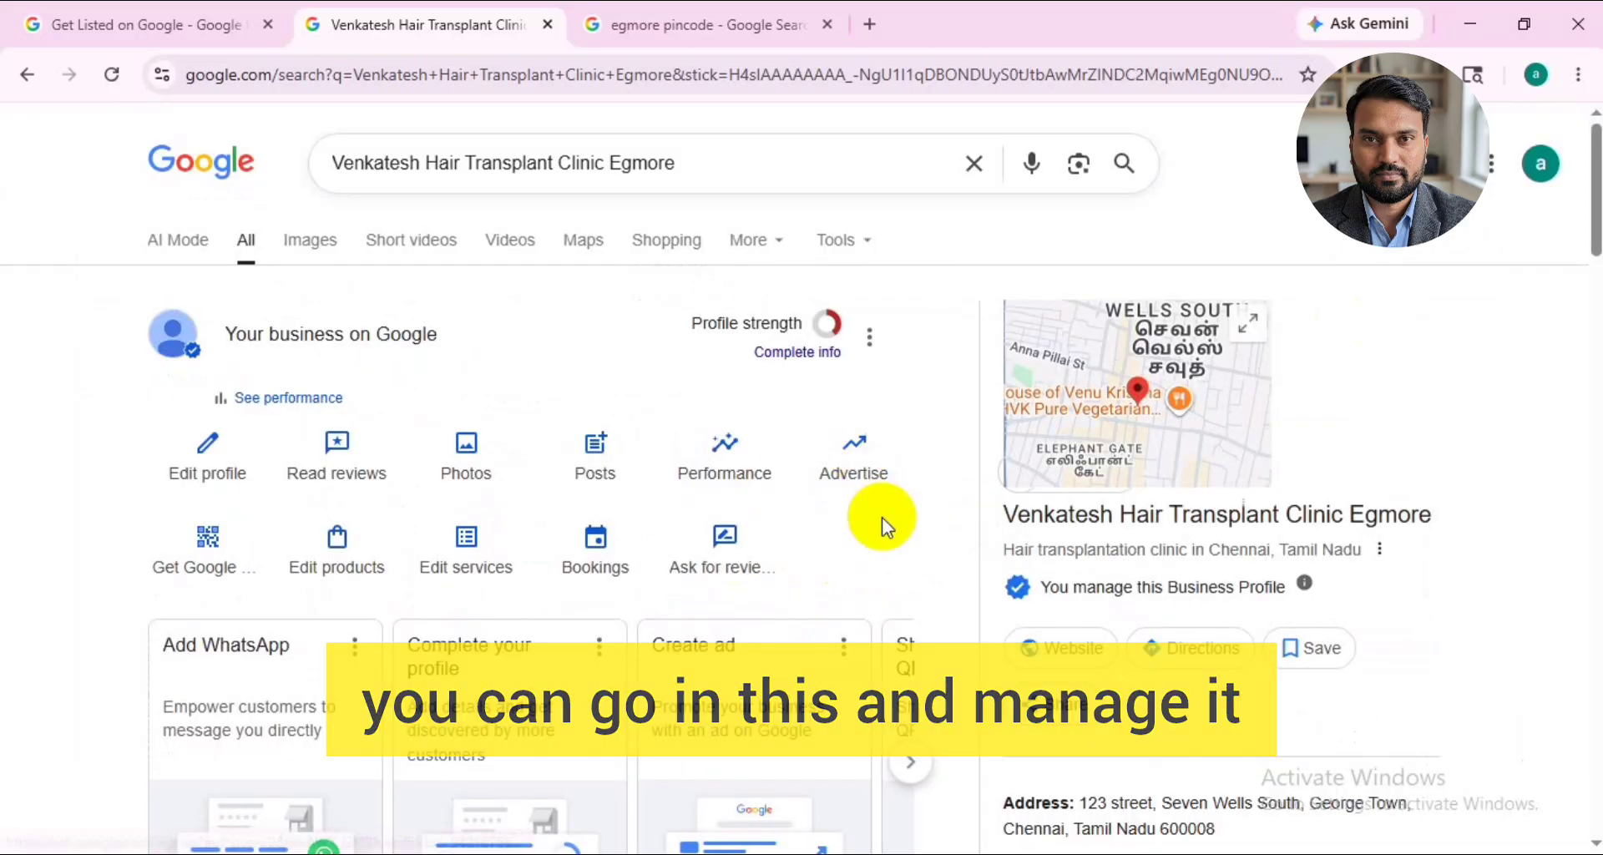
# - View the products section of the clinic profile and close it
pyautogui.click(354, 551)
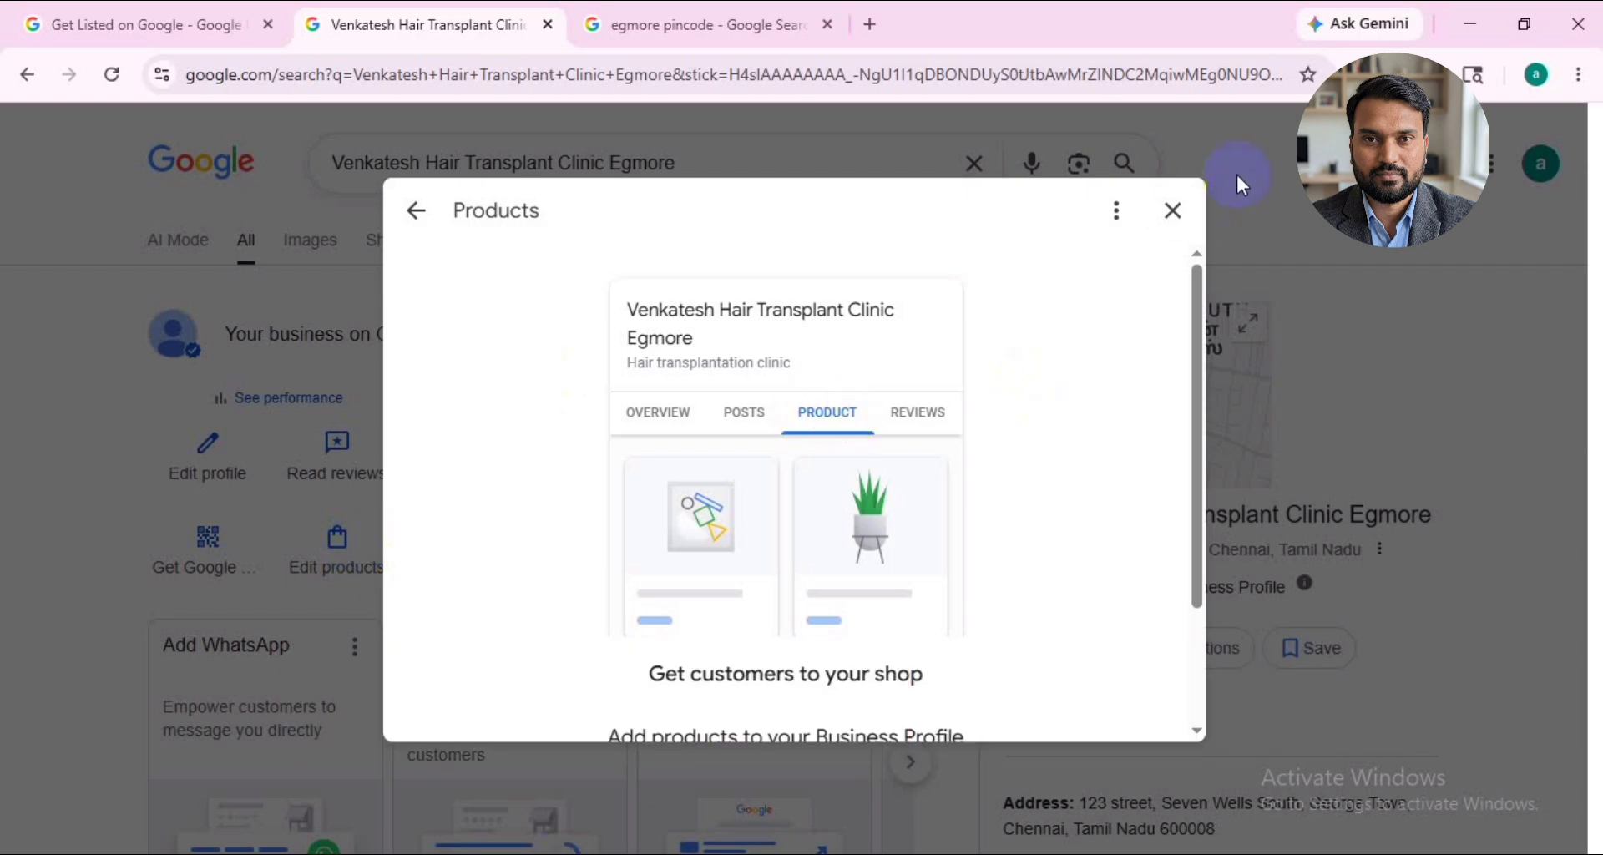
pyautogui.click(1173, 210)
# - Review the suggested services for the hair transplantation clinic category, try selecting FUT hair transplants, and leave without saving
pyautogui.click(443, 555)
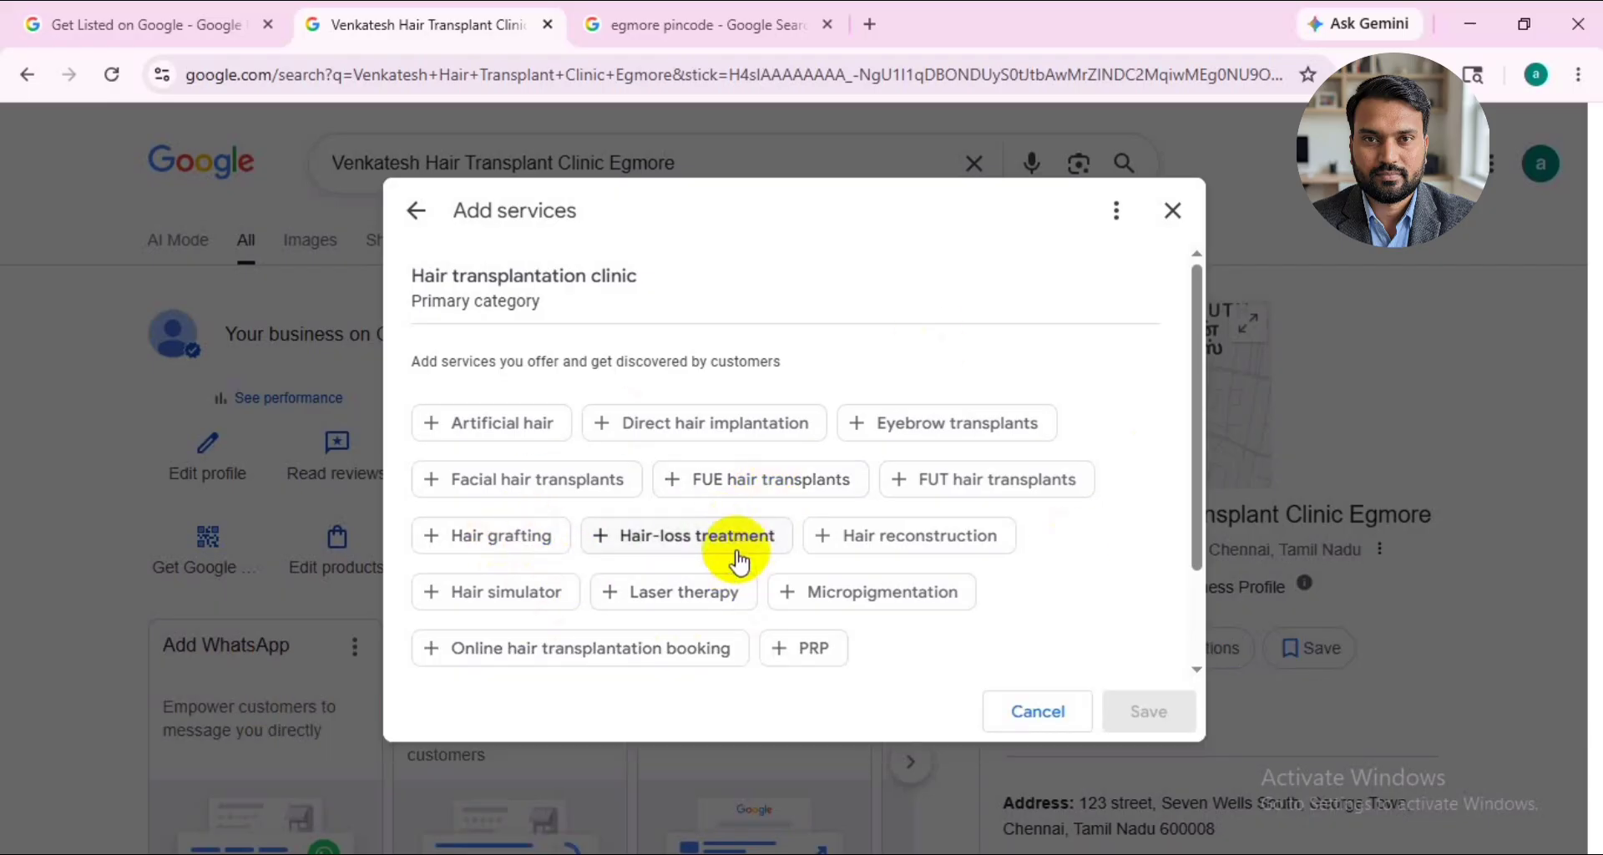
pyautogui.click(925, 501)
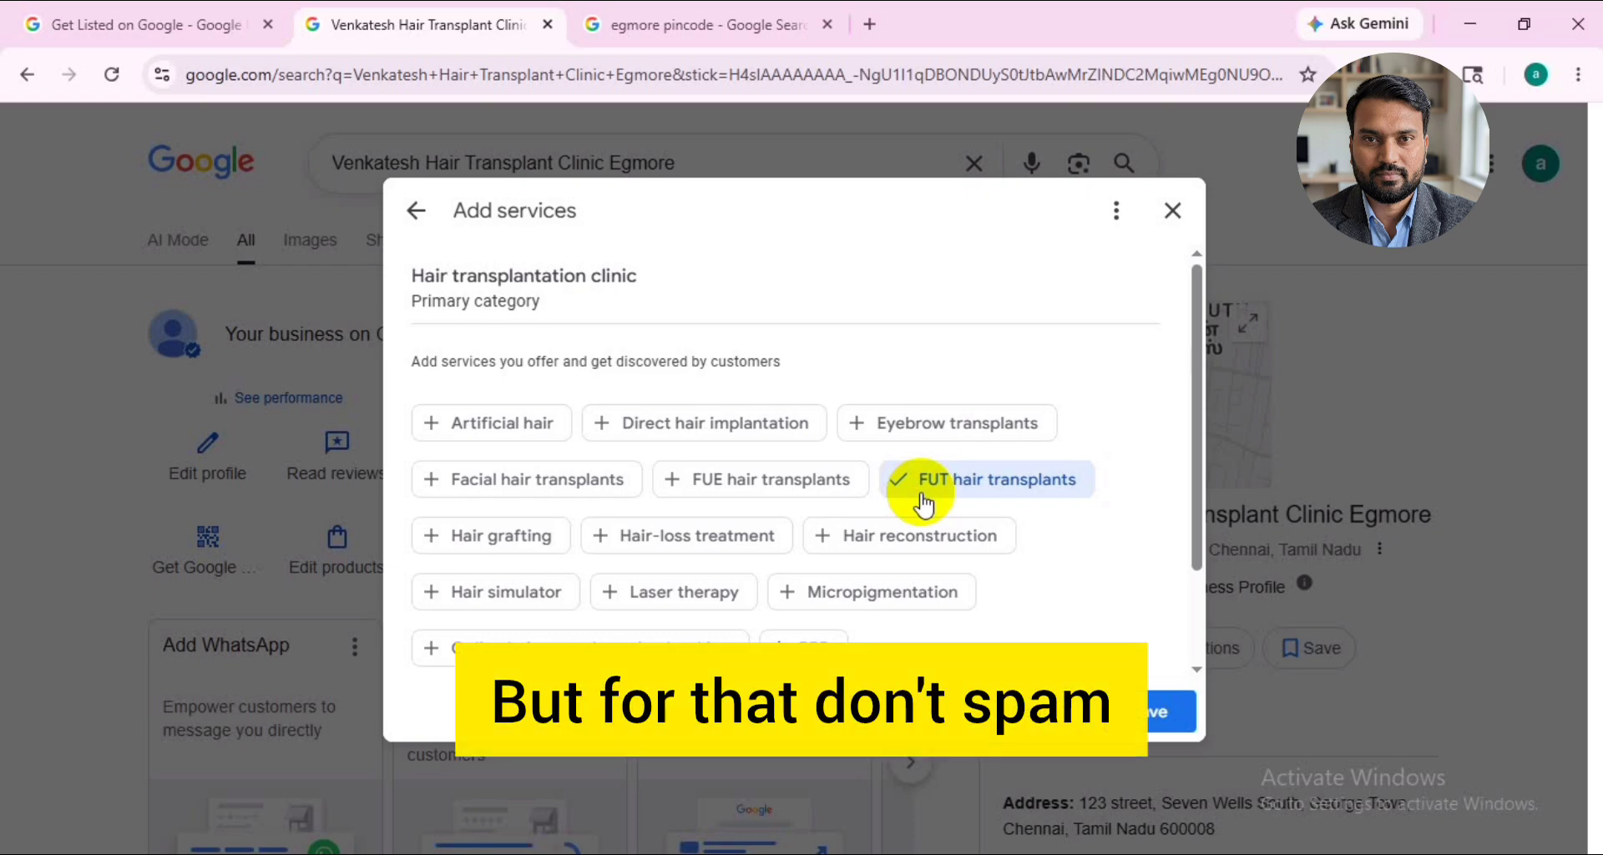
pyautogui.click(1172, 211)
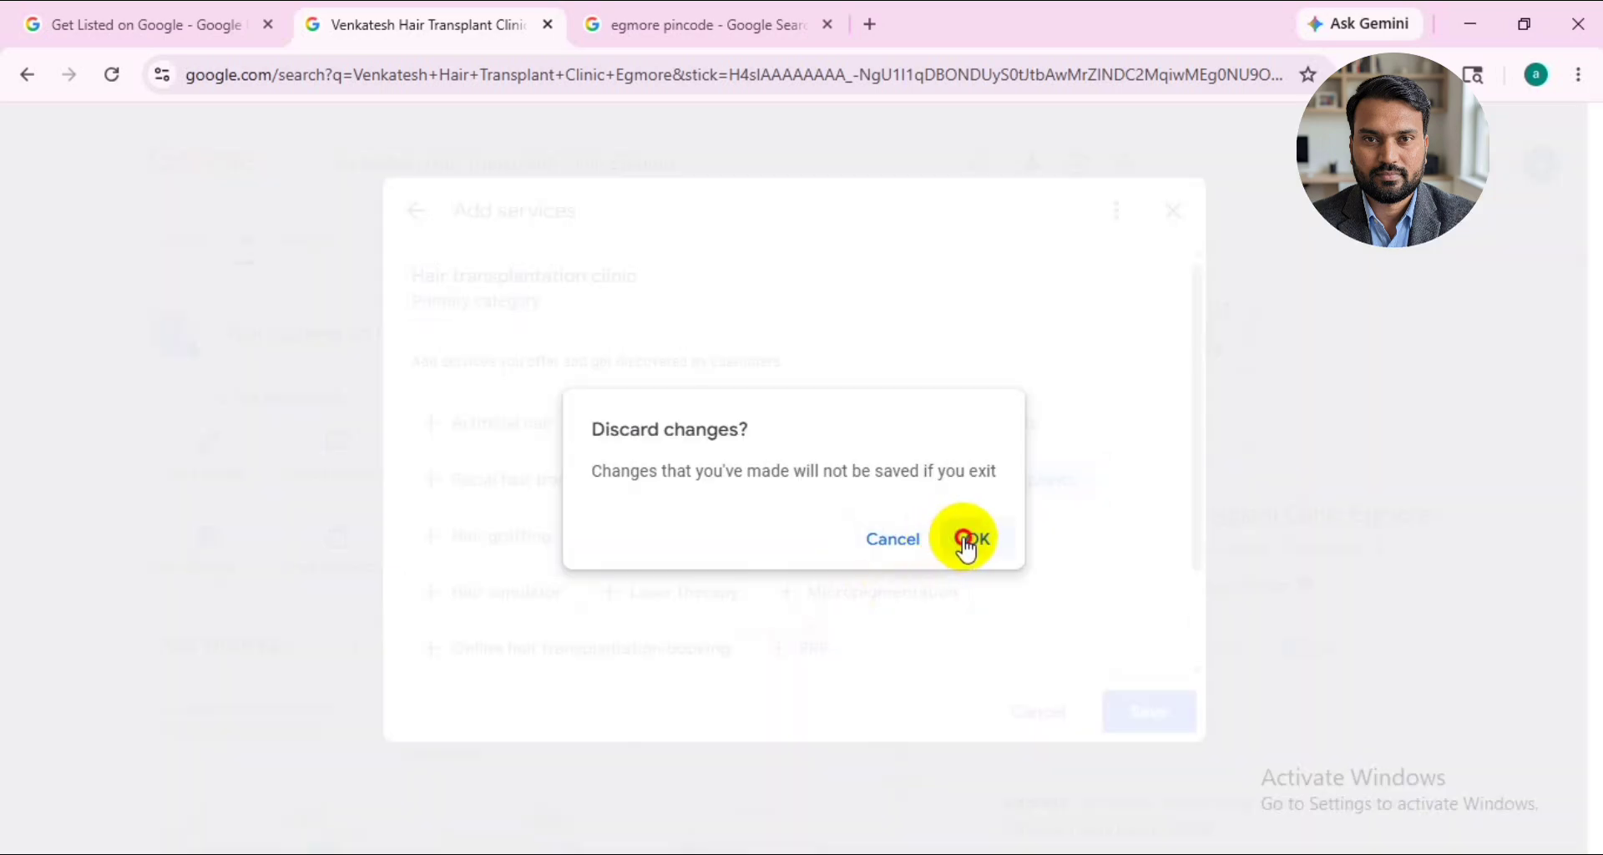
pyautogui.click(967, 540)
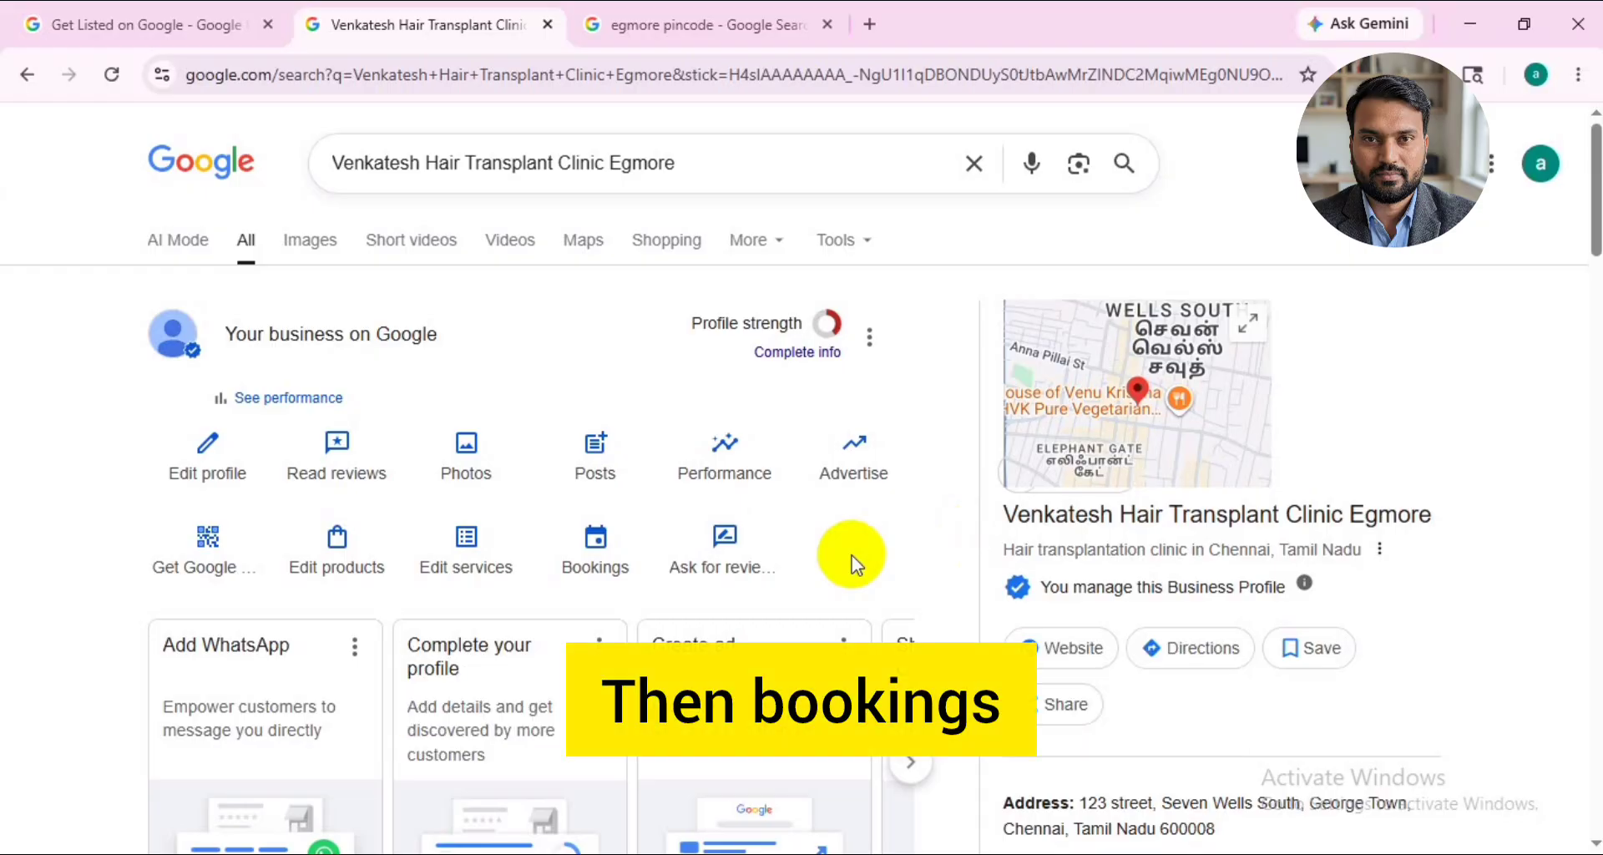
# - Check the profile's online booking link option and the review link and QR code for customers, closing each one
pyautogui.click(566, 538)
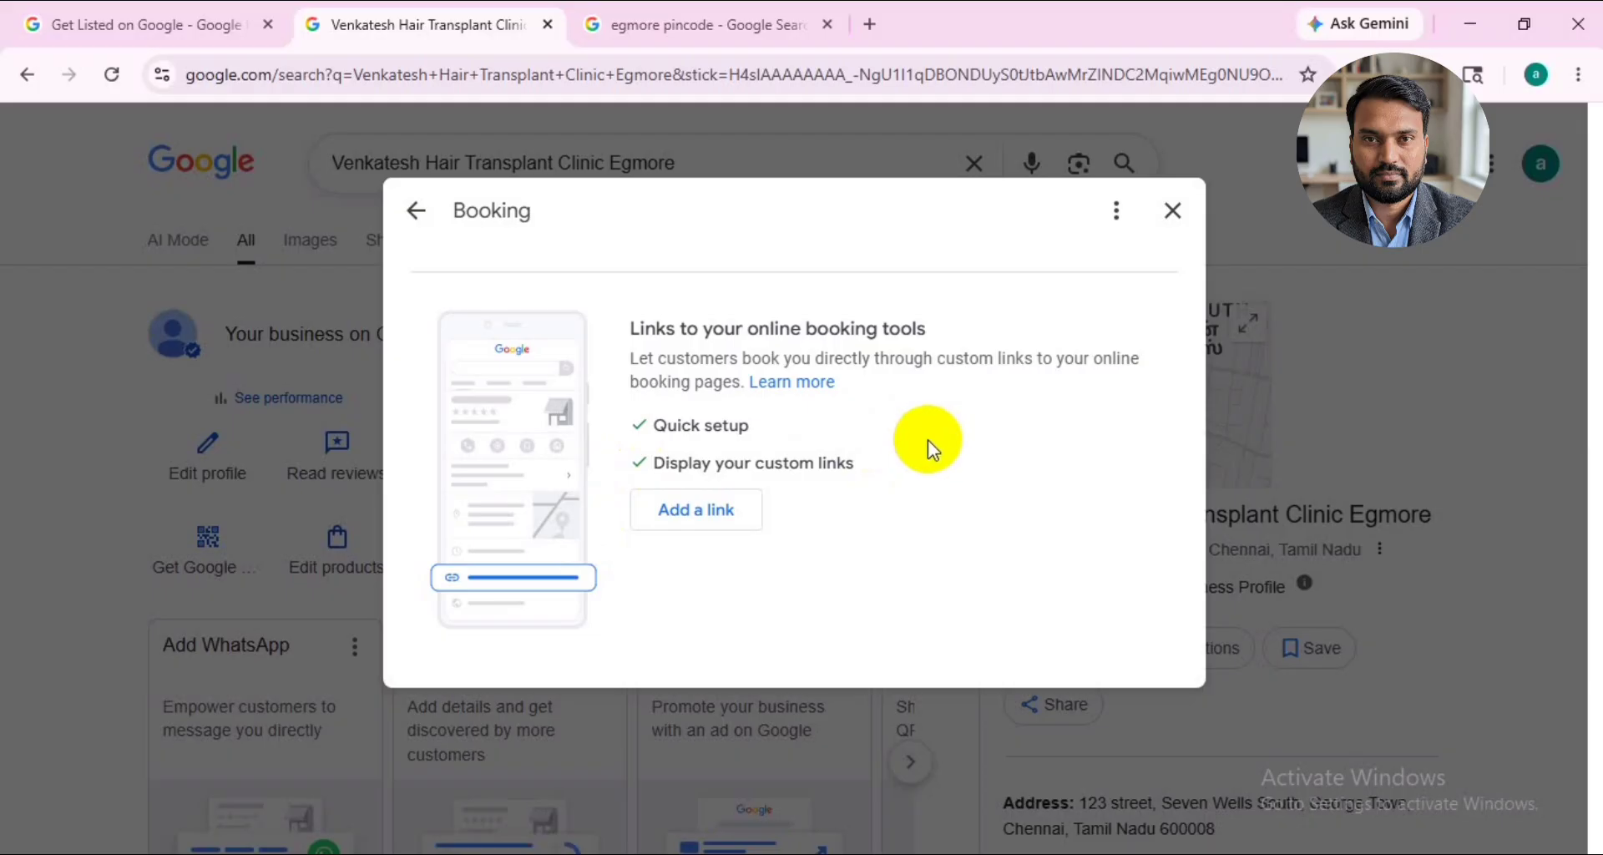
pyautogui.click(1175, 212)
pyautogui.click(741, 545)
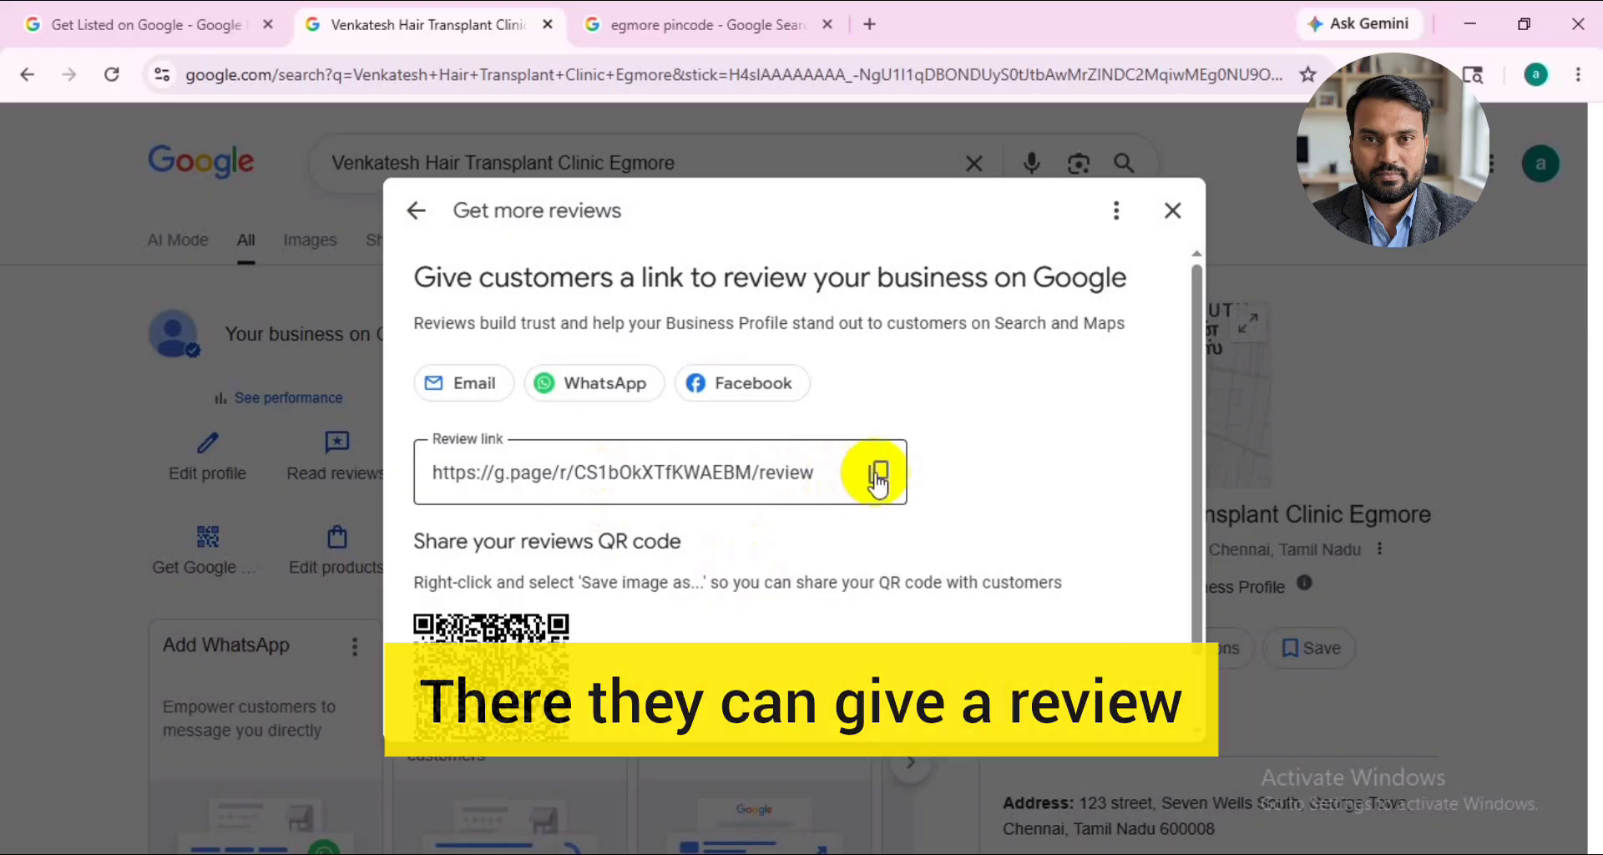
pyautogui.click(1173, 210)
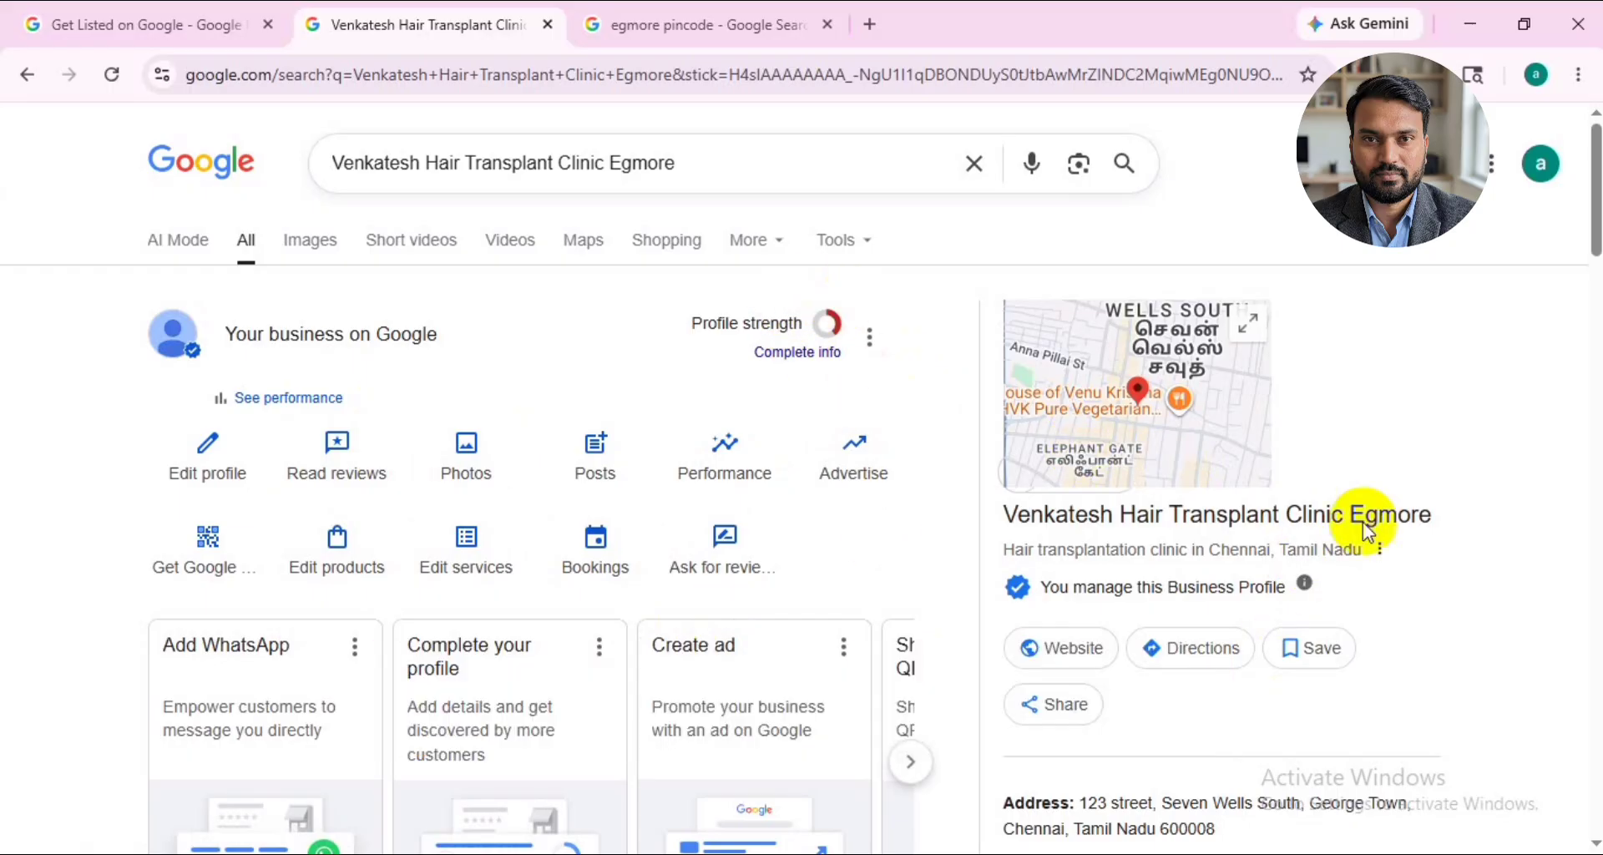
pyautogui.scroll(-1, 1455, 540)
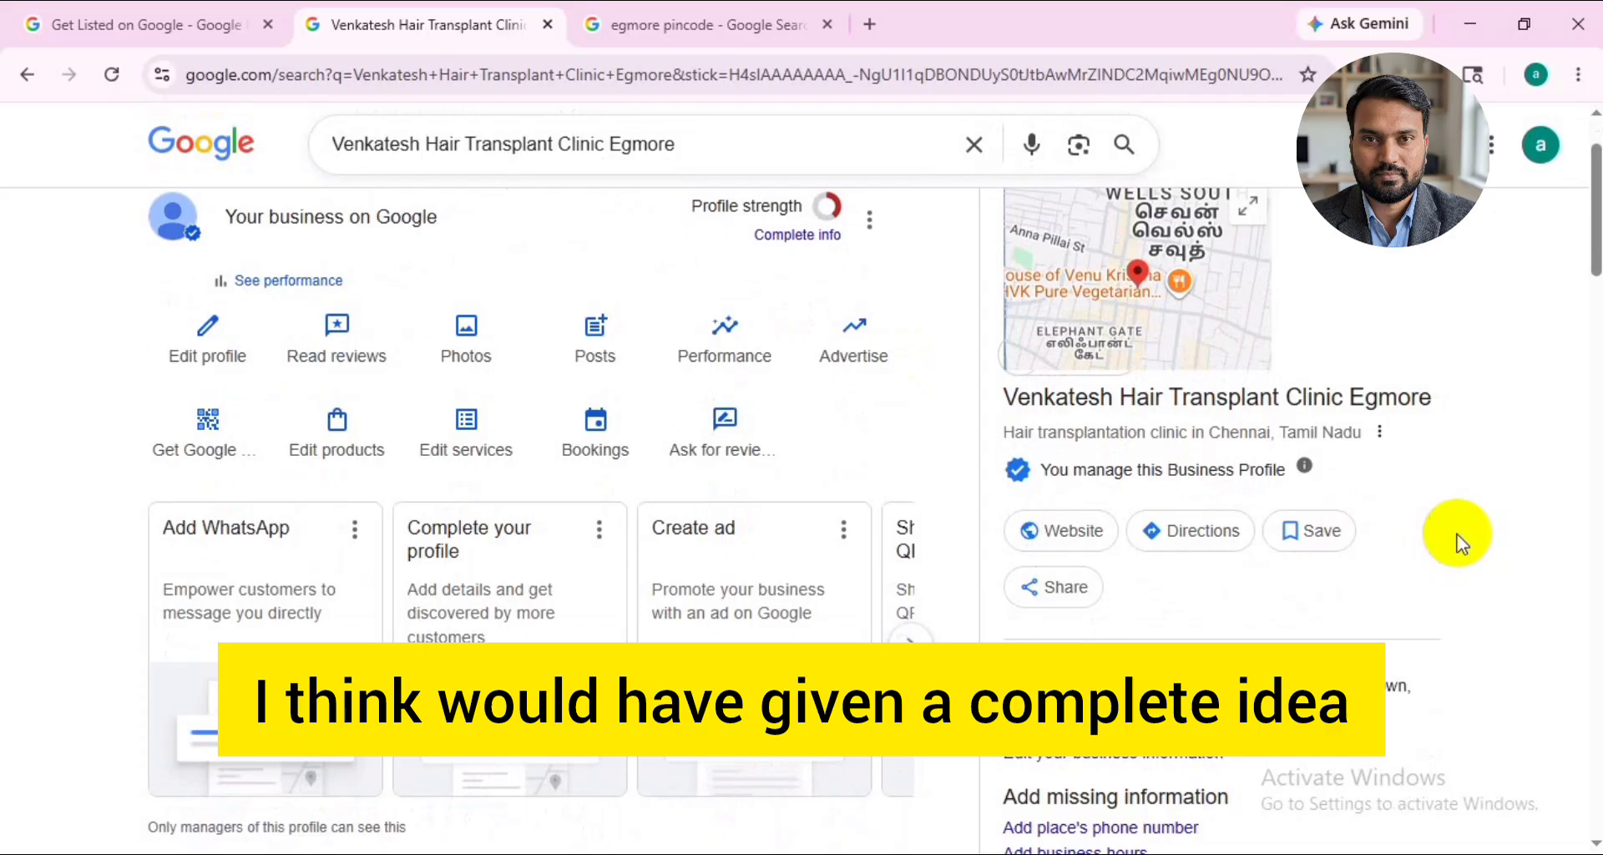
pyautogui.scroll(1, 1459, 542)
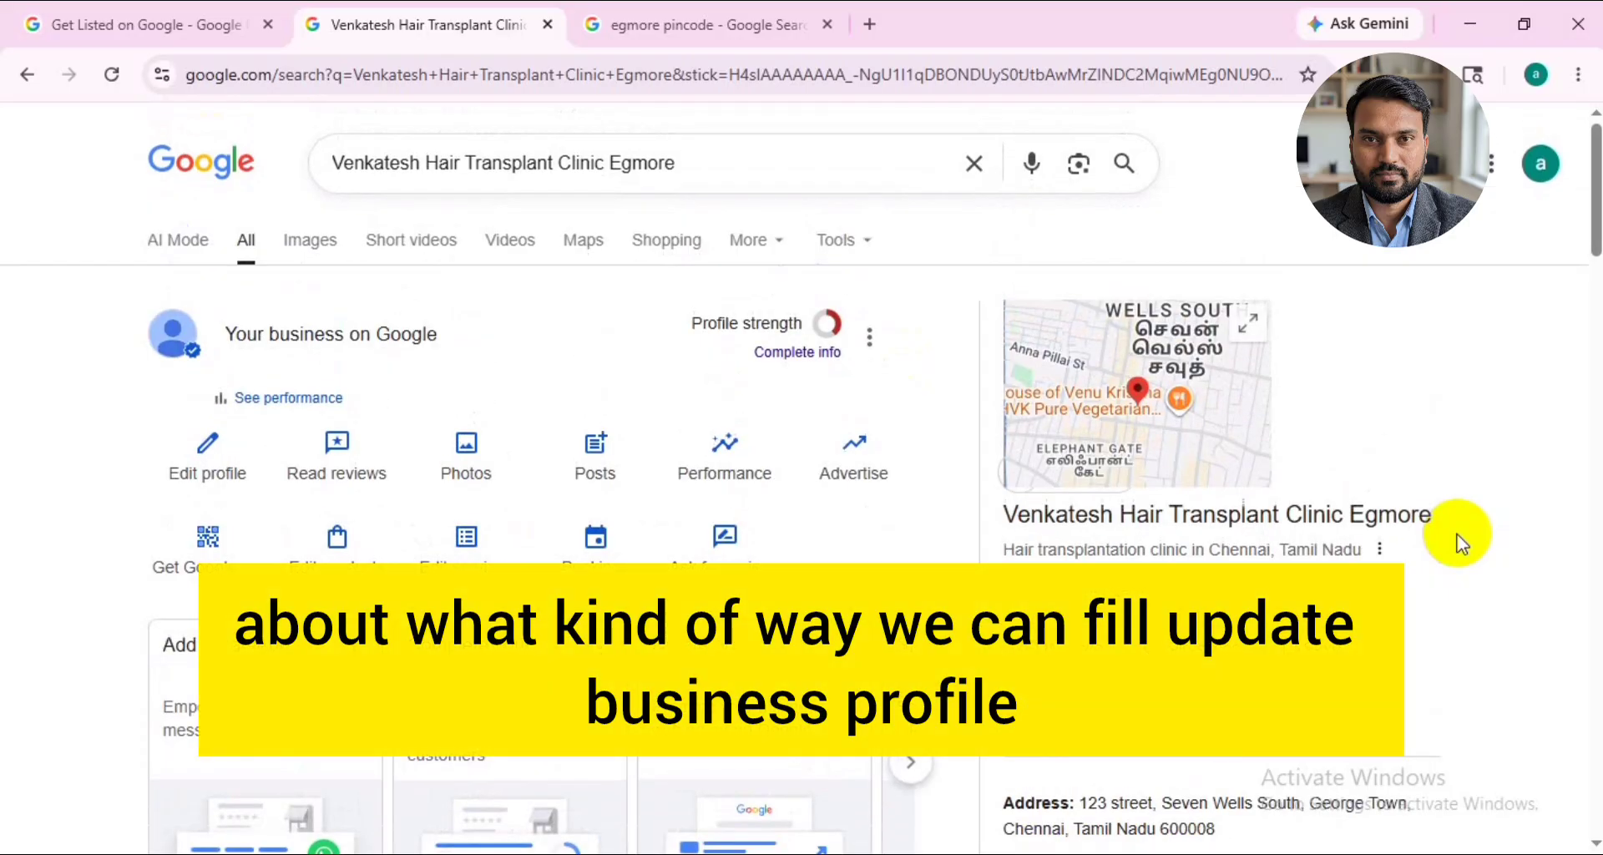